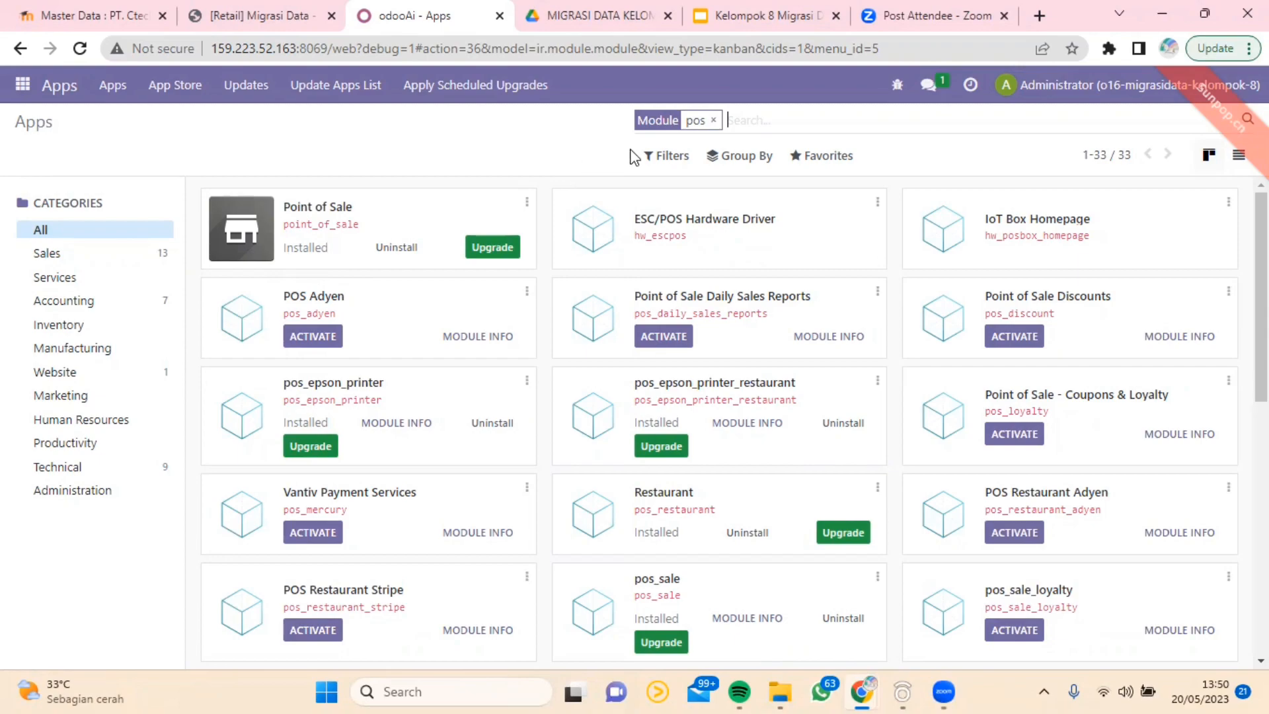
# Step: Clear the pos search filter and search the apps list for modules matching purchase
pyautogui.click(713, 120)
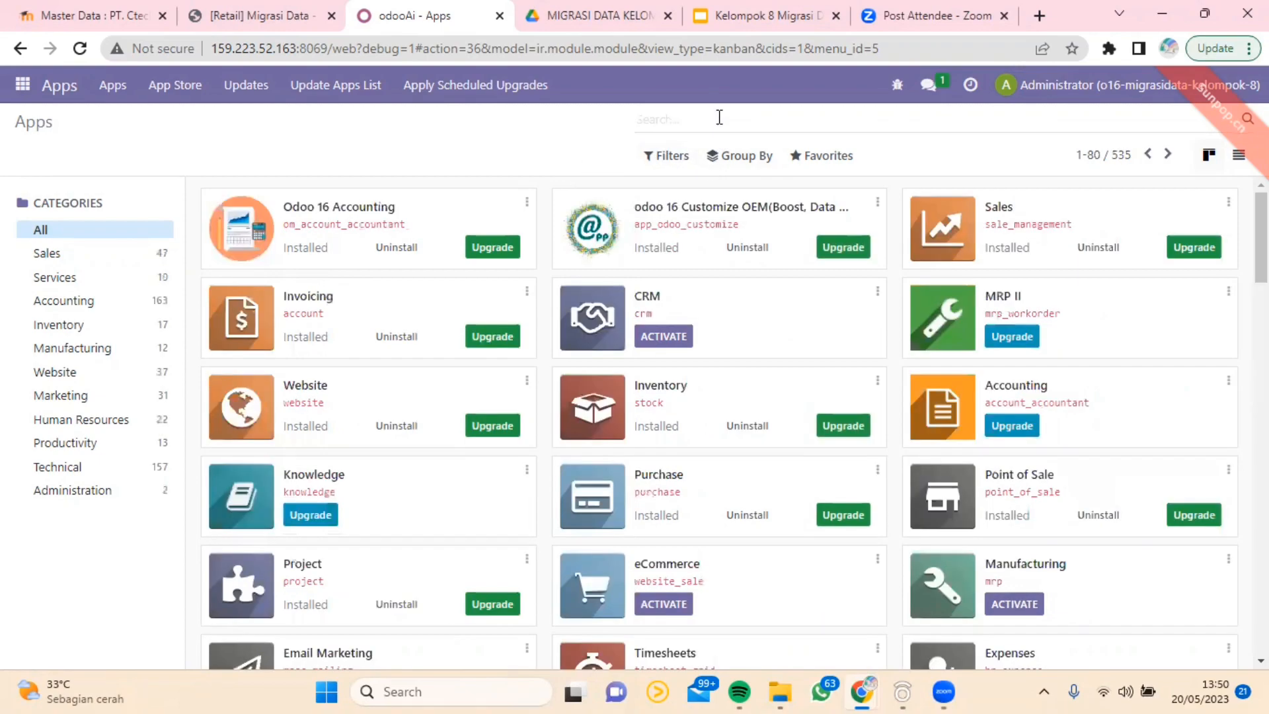
pyautogui.write('purchase')
pyautogui.press('Return')
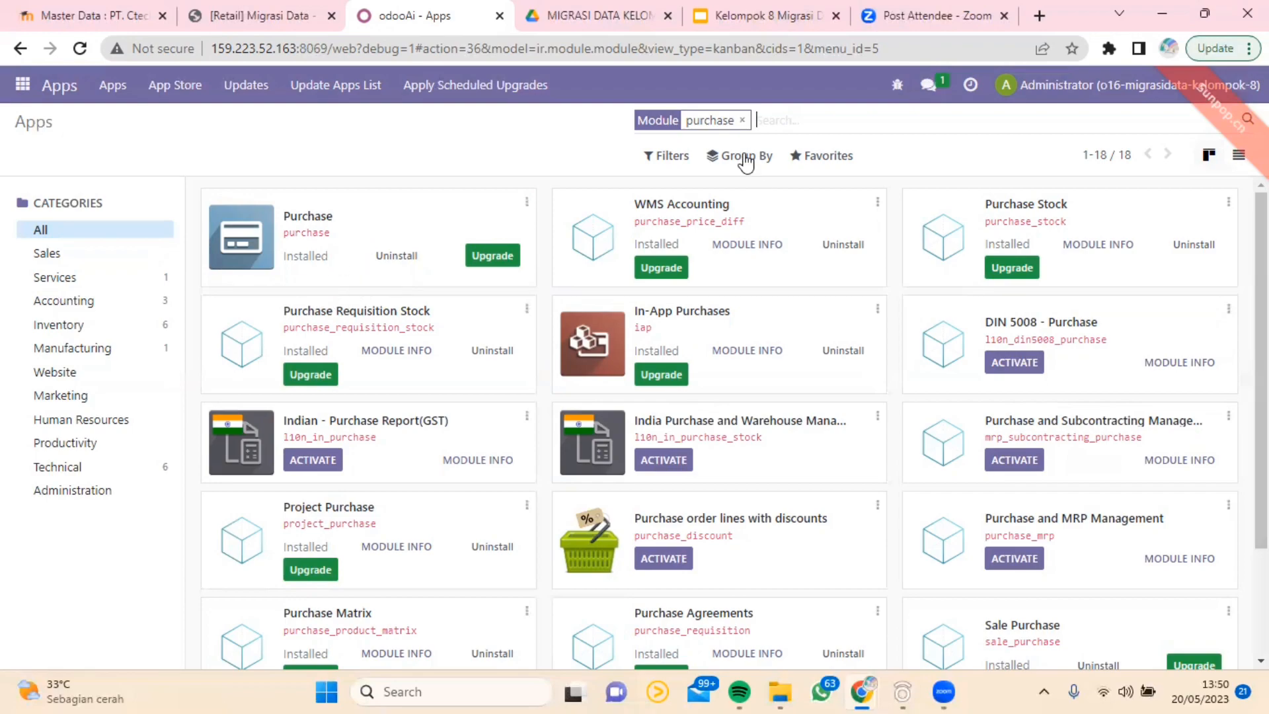
# Step: Replace the purchase filter with a module search for inventory
pyautogui.click(742, 120)
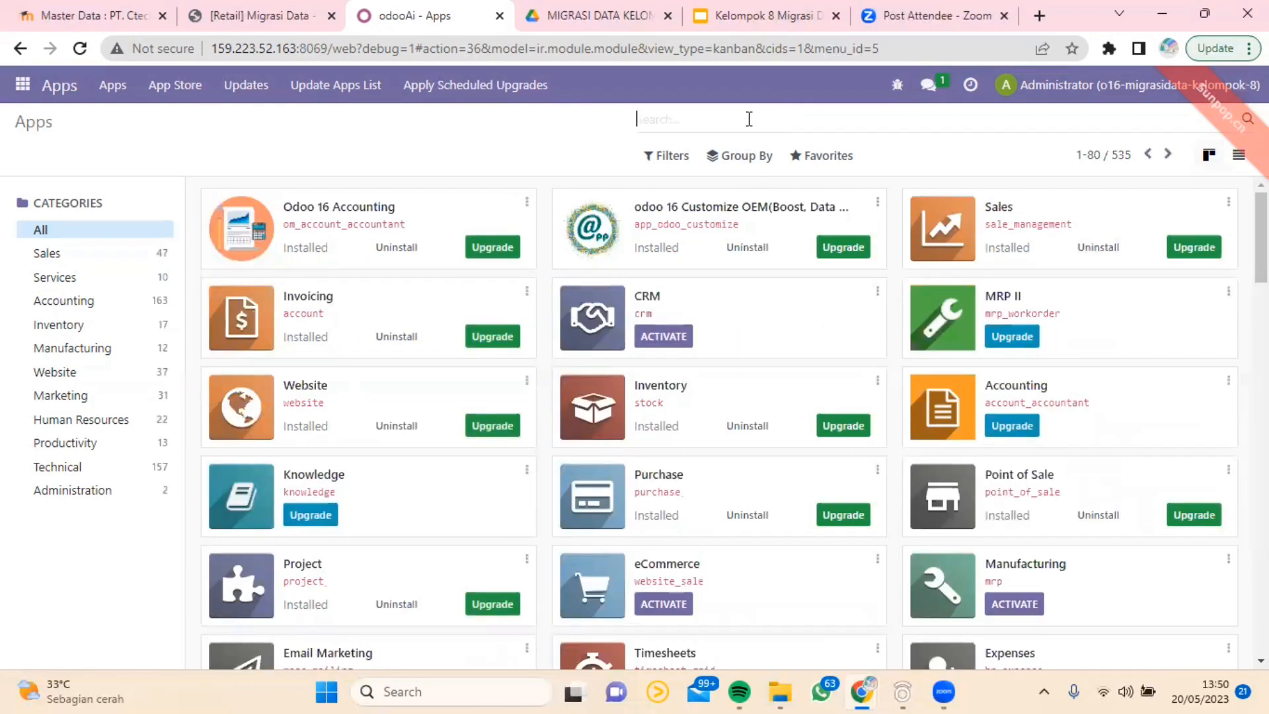
pyautogui.write('inven')
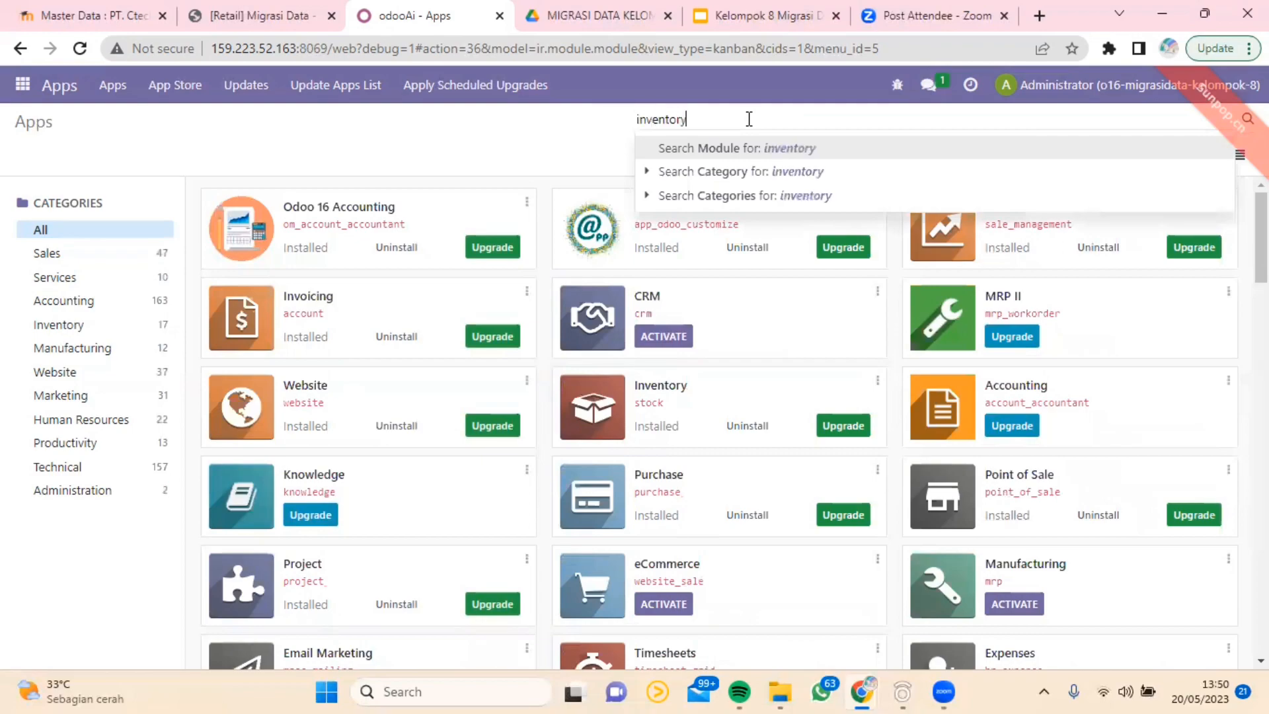
pyautogui.write('tory')
pyautogui.press('Return')
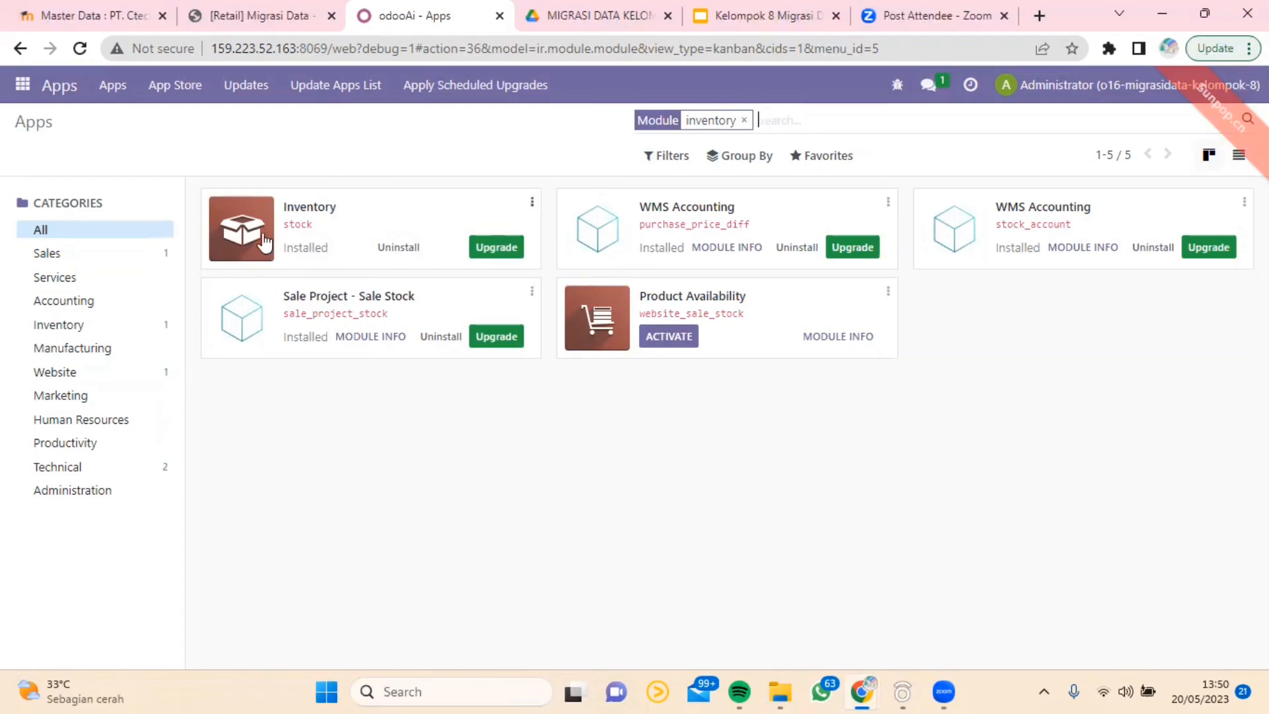
# Step: Search the modules for accounting in place of inventory, and clear that filter after viewing the matches
pyautogui.click(744, 120)
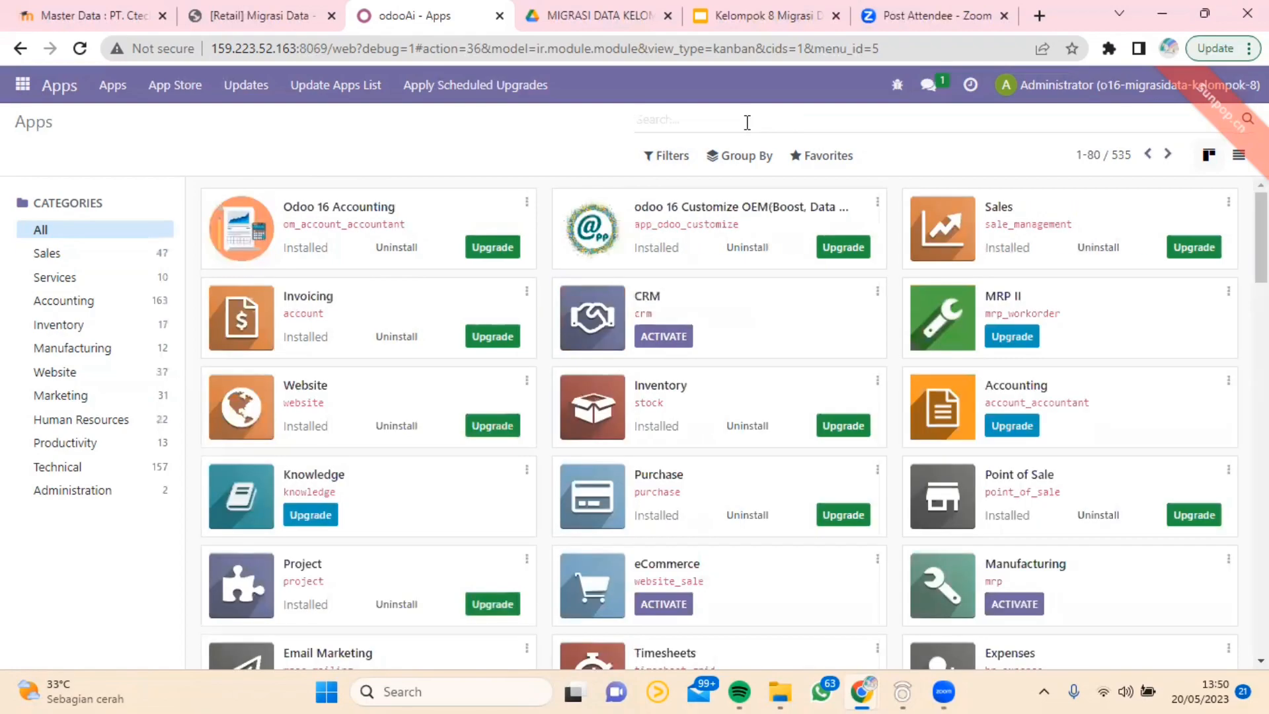
pyautogui.write('accounting')
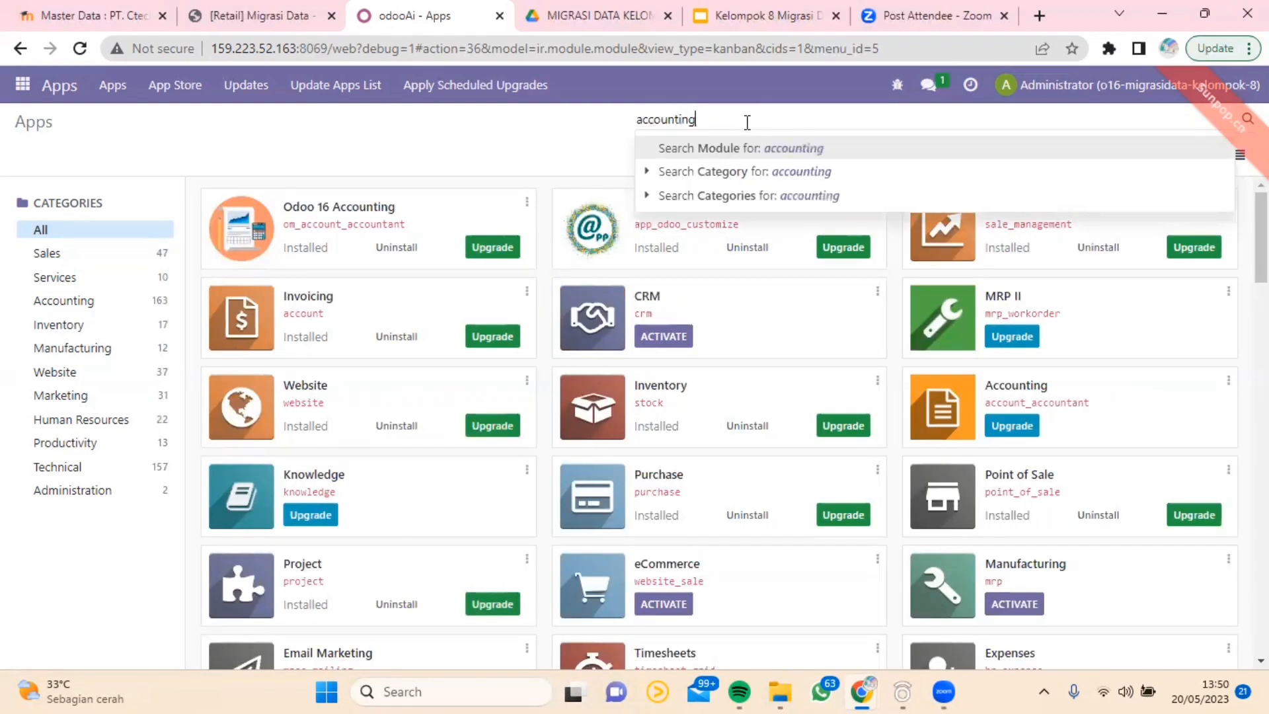
pyautogui.press('Return')
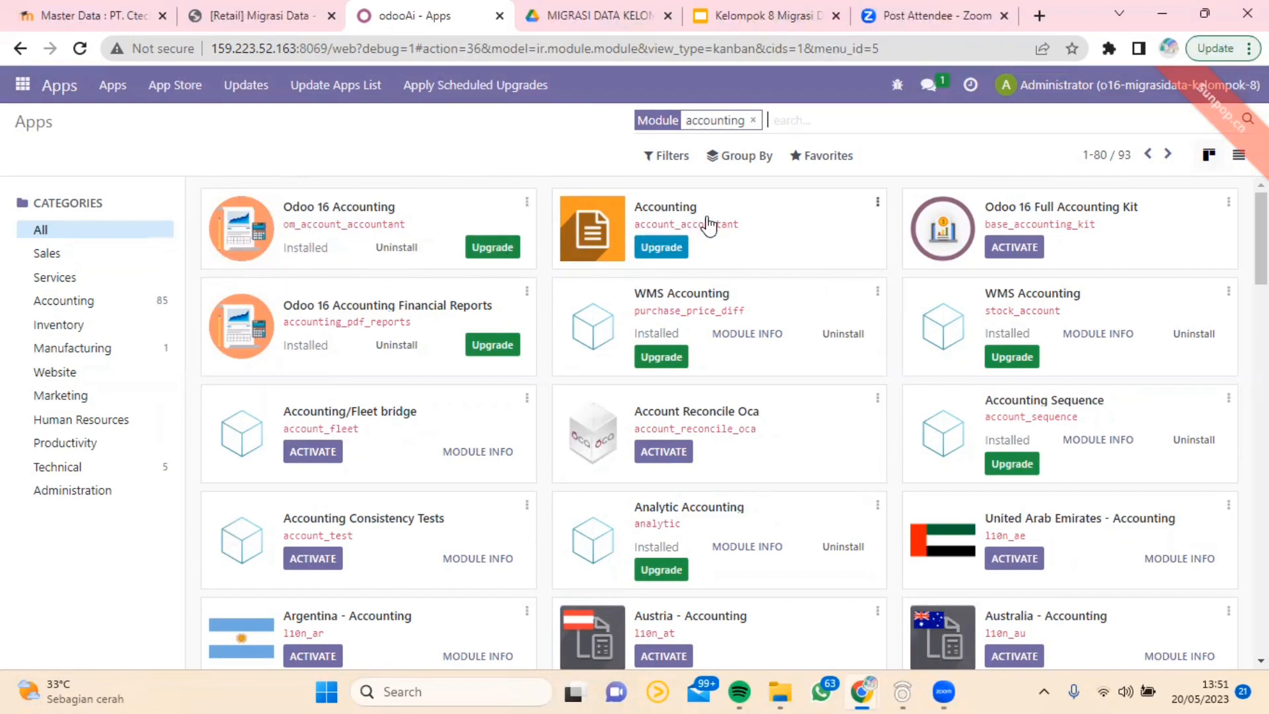
pyautogui.click(753, 120)
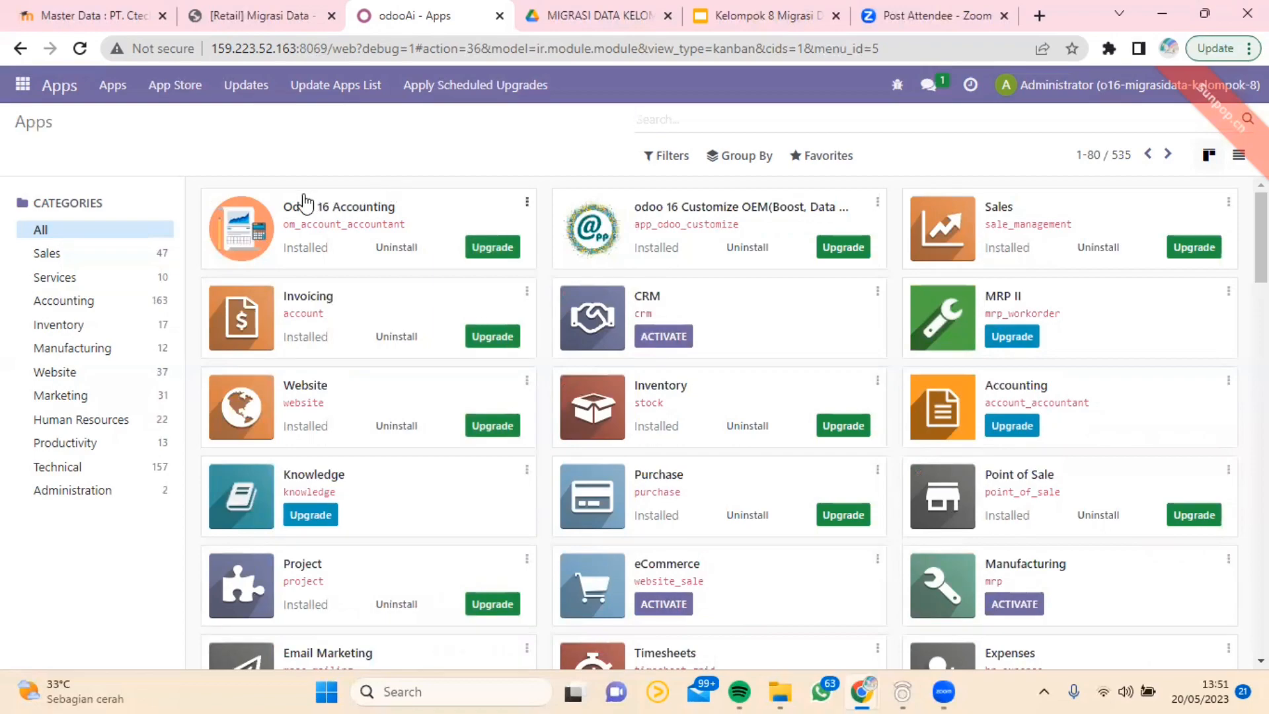
# Step: Open Settings and look through the whole General Settings page, from Users down to About
pyautogui.click(22, 84)
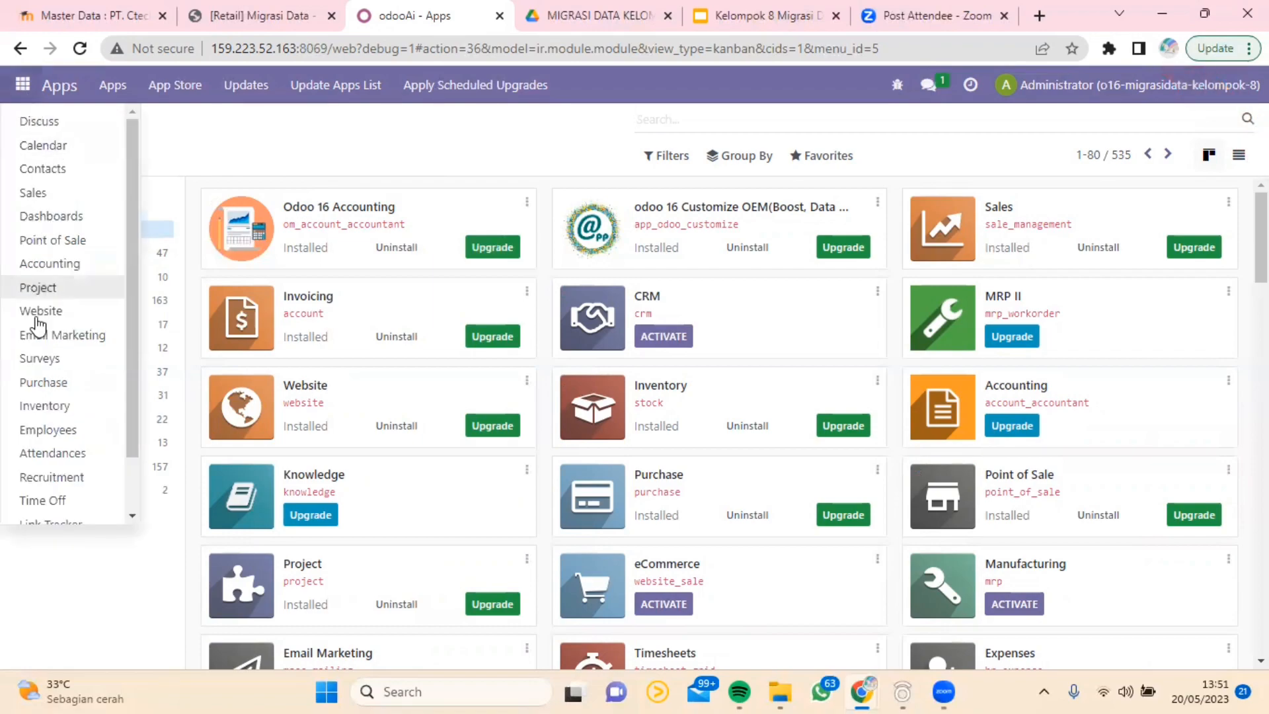
pyautogui.scroll(-2, 66, 426)
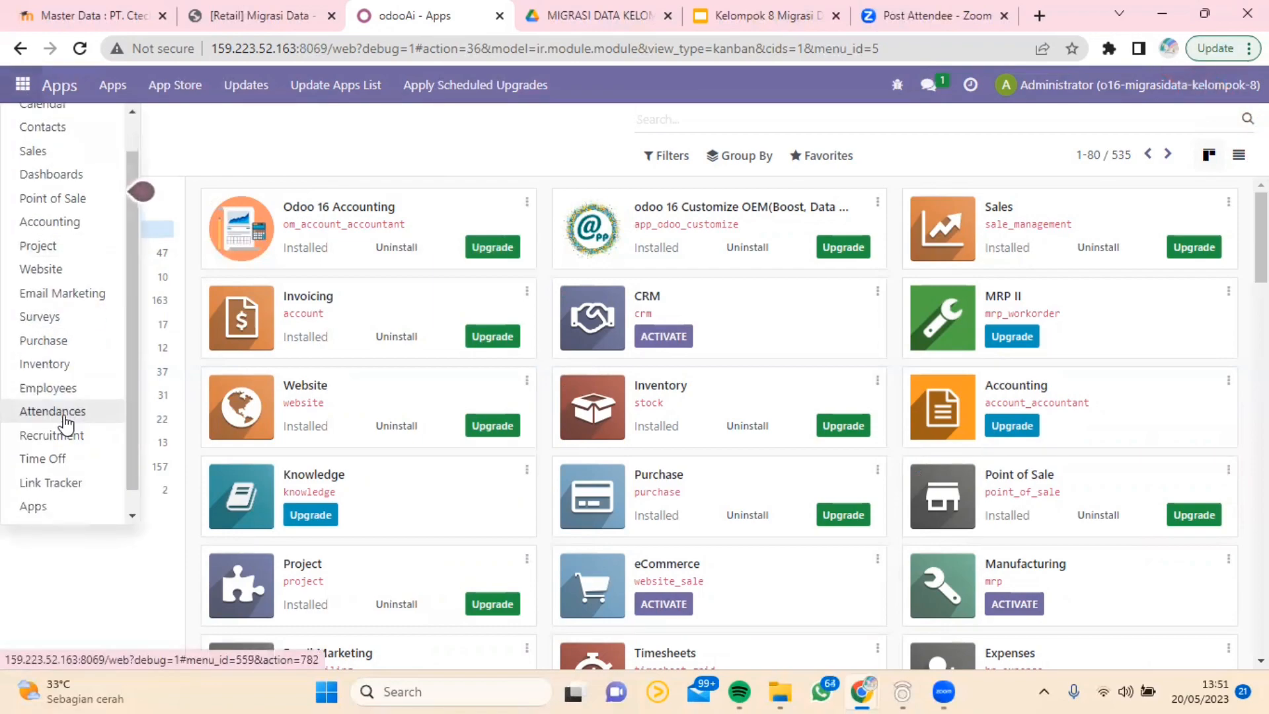
pyautogui.click(113, 516)
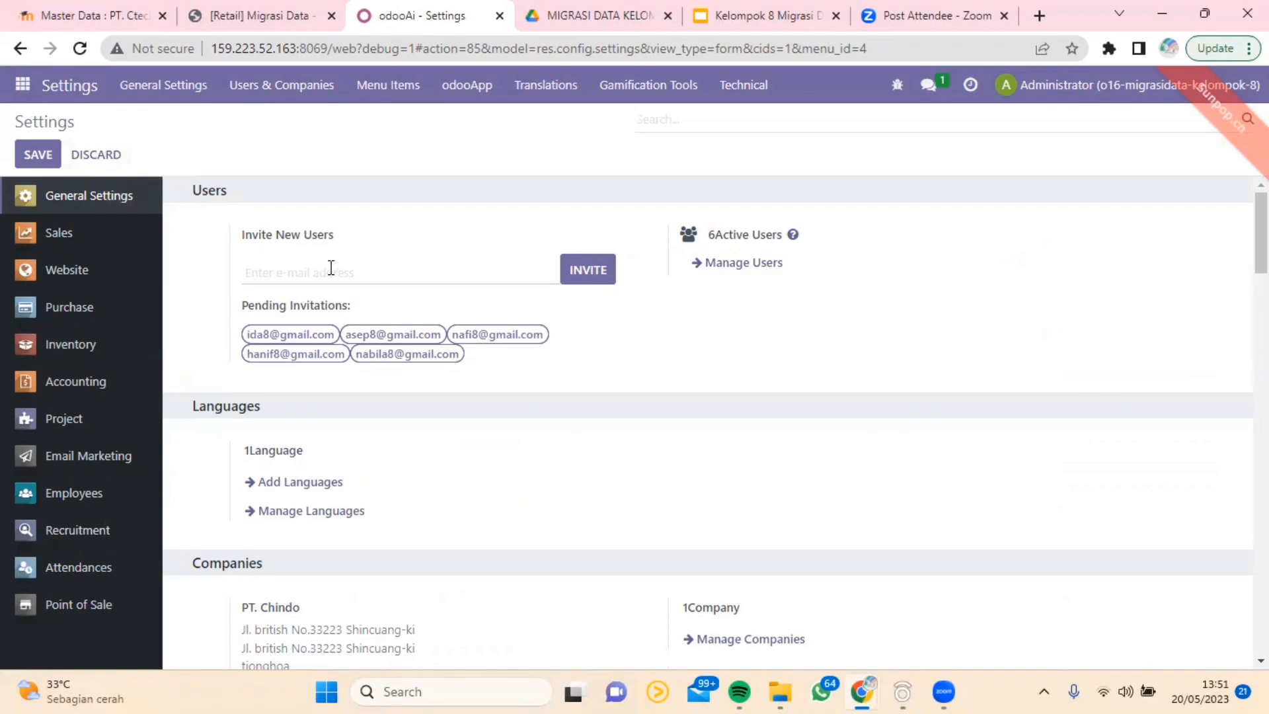
pyautogui.scroll(-12, 331, 268)
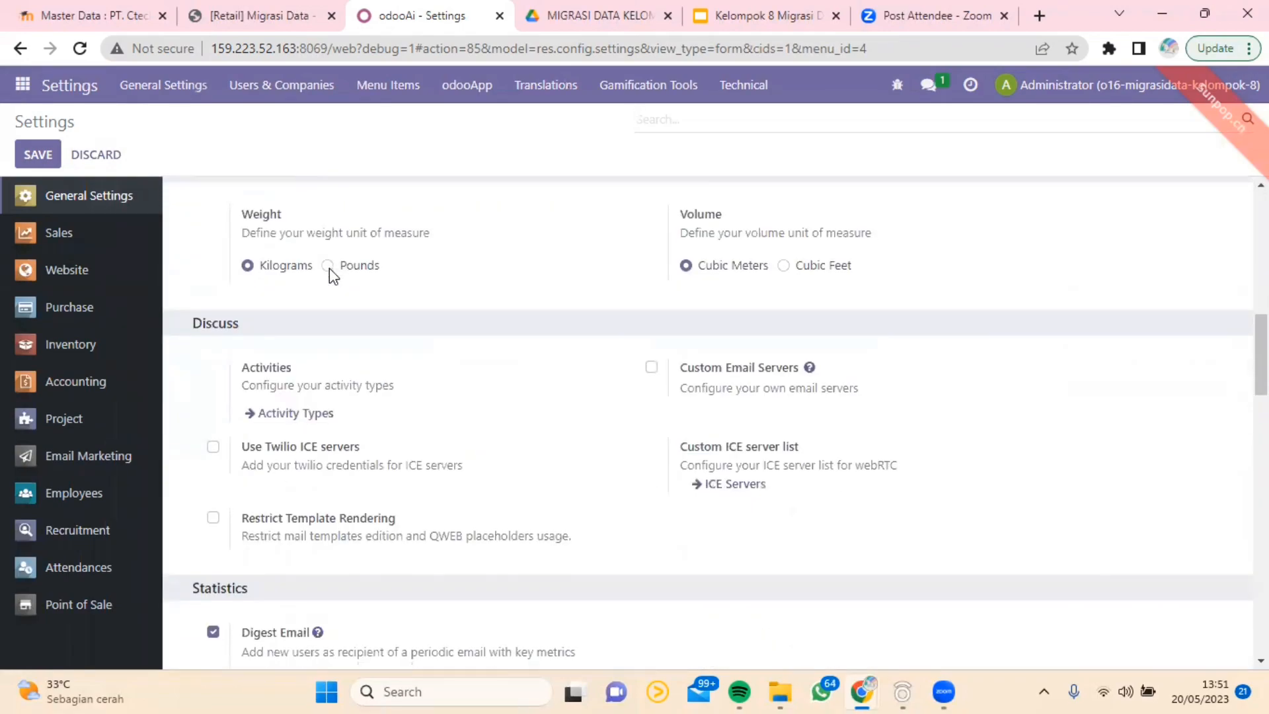
pyautogui.scroll(-15, 329, 271)
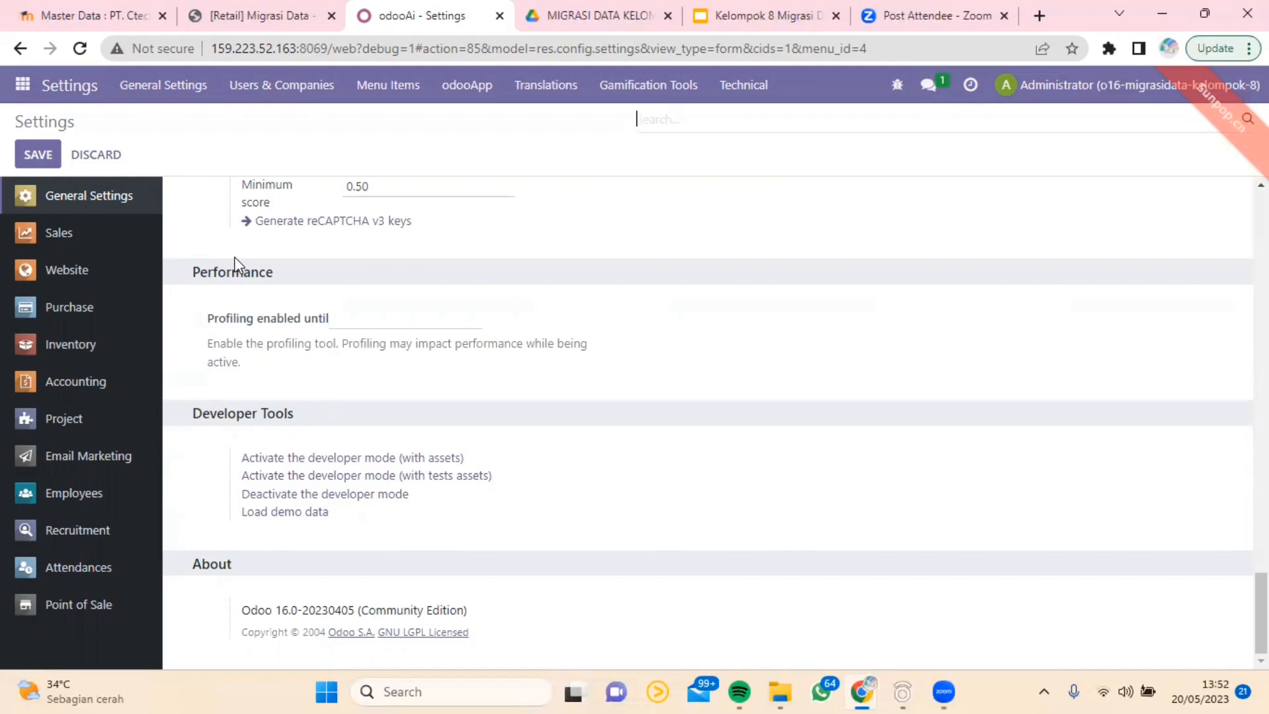
pyautogui.scroll(15, 360, 331)
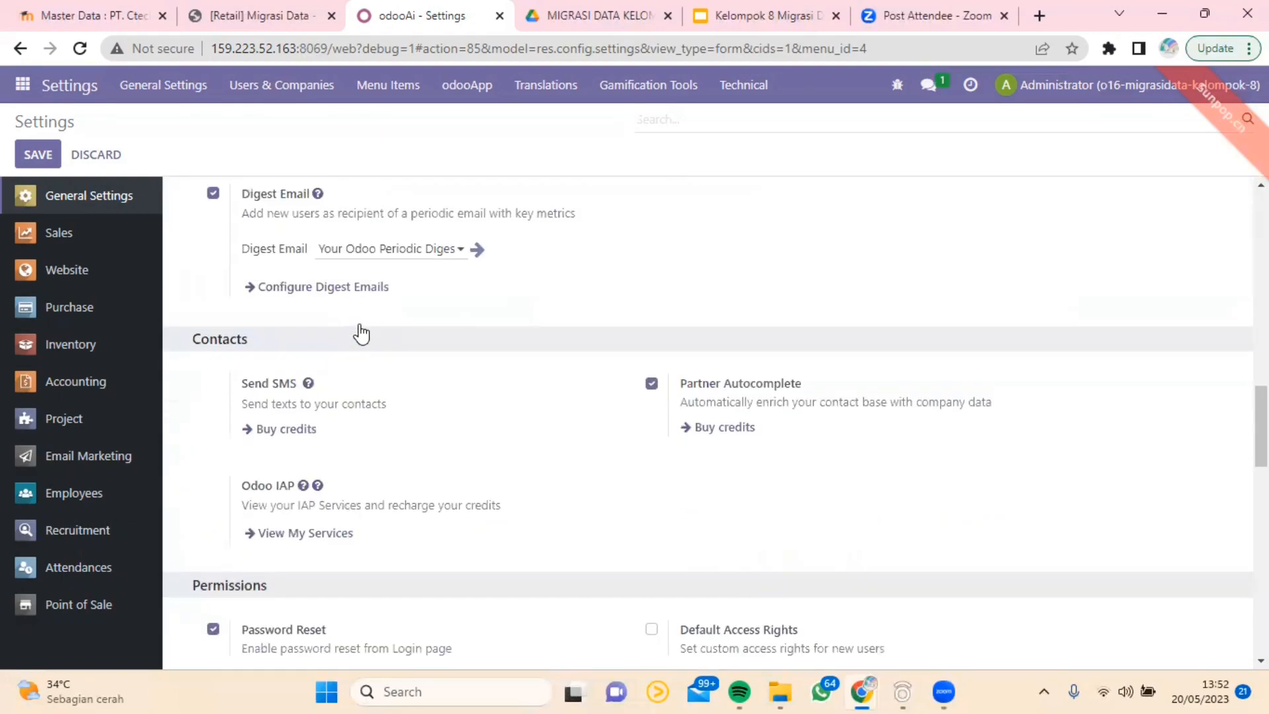
pyautogui.scroll(20, 359, 329)
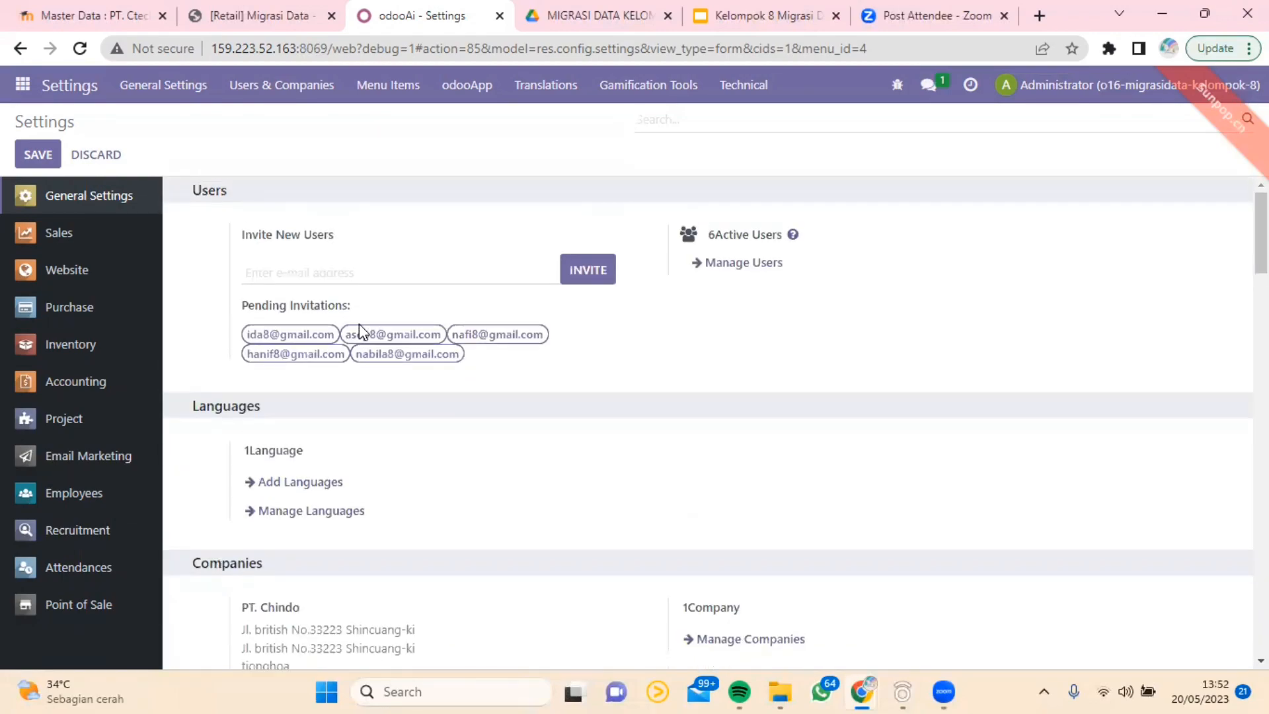
# Step: Open the Administrator record from the managed users and review its application access rights, including the options for Sales
pyautogui.click(723, 268)
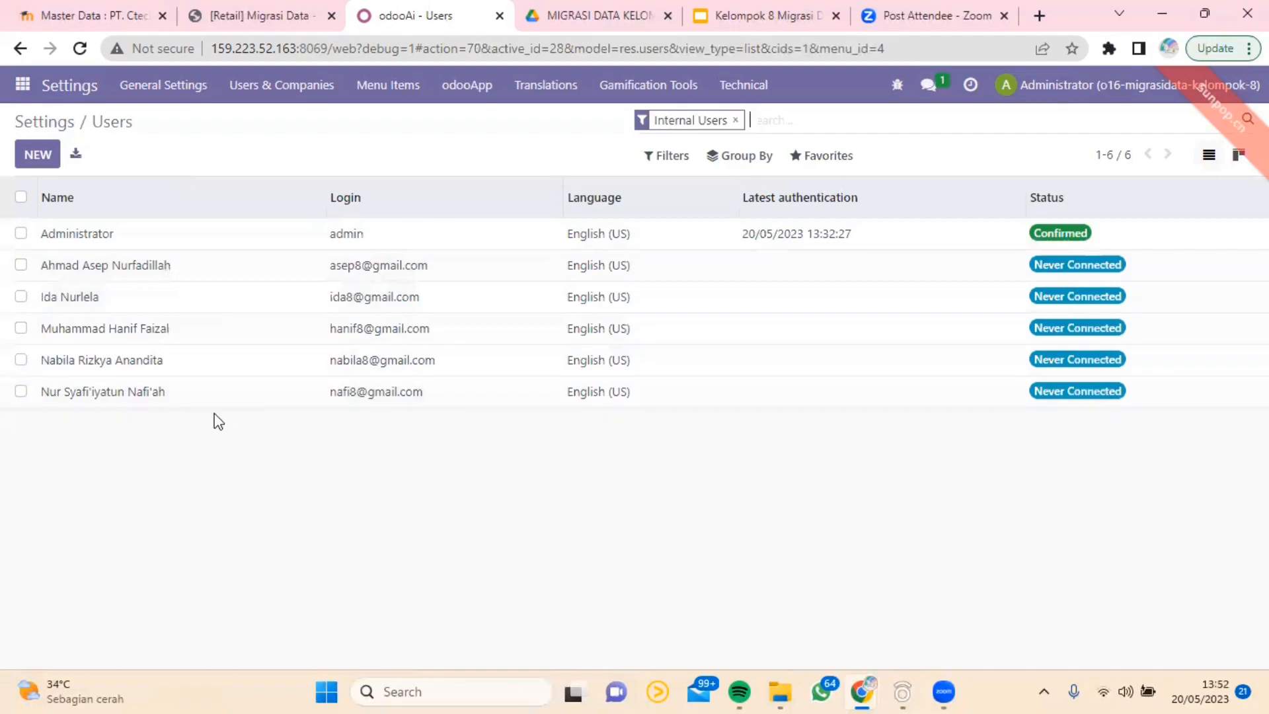
pyautogui.click(103, 241)
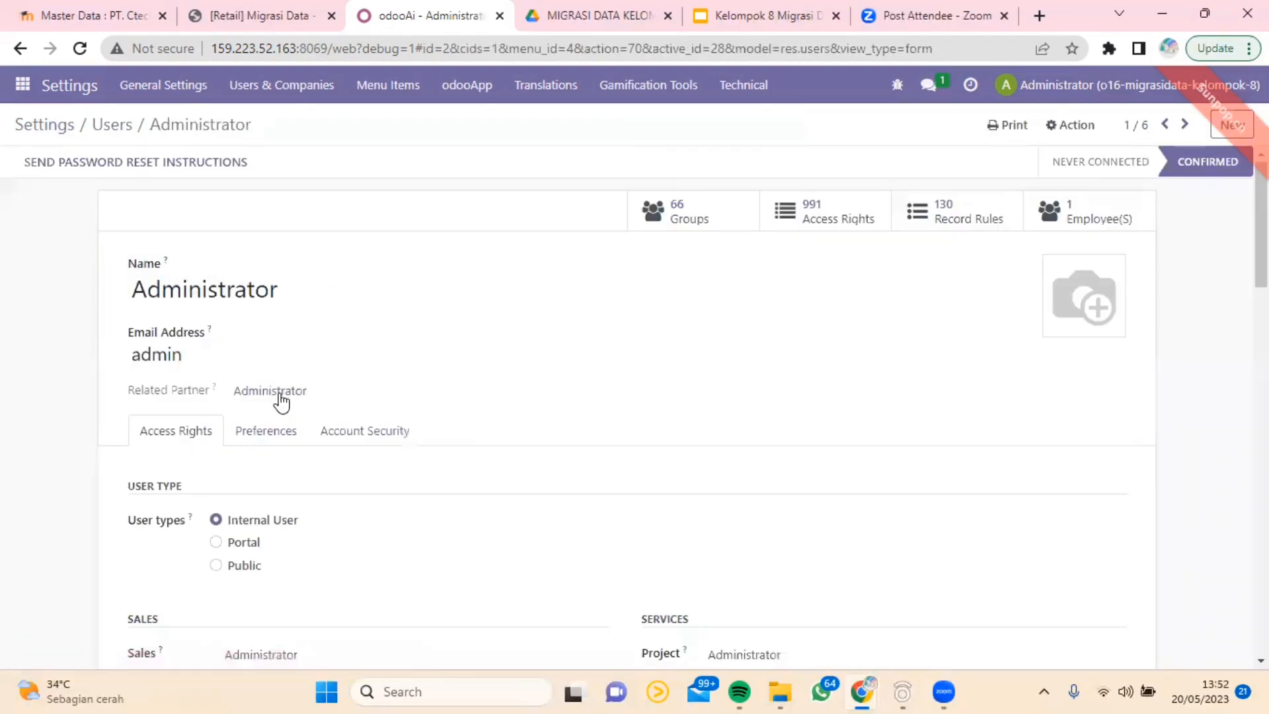
pyautogui.scroll(-5, 278, 400)
pyautogui.scroll(4, 308, 423)
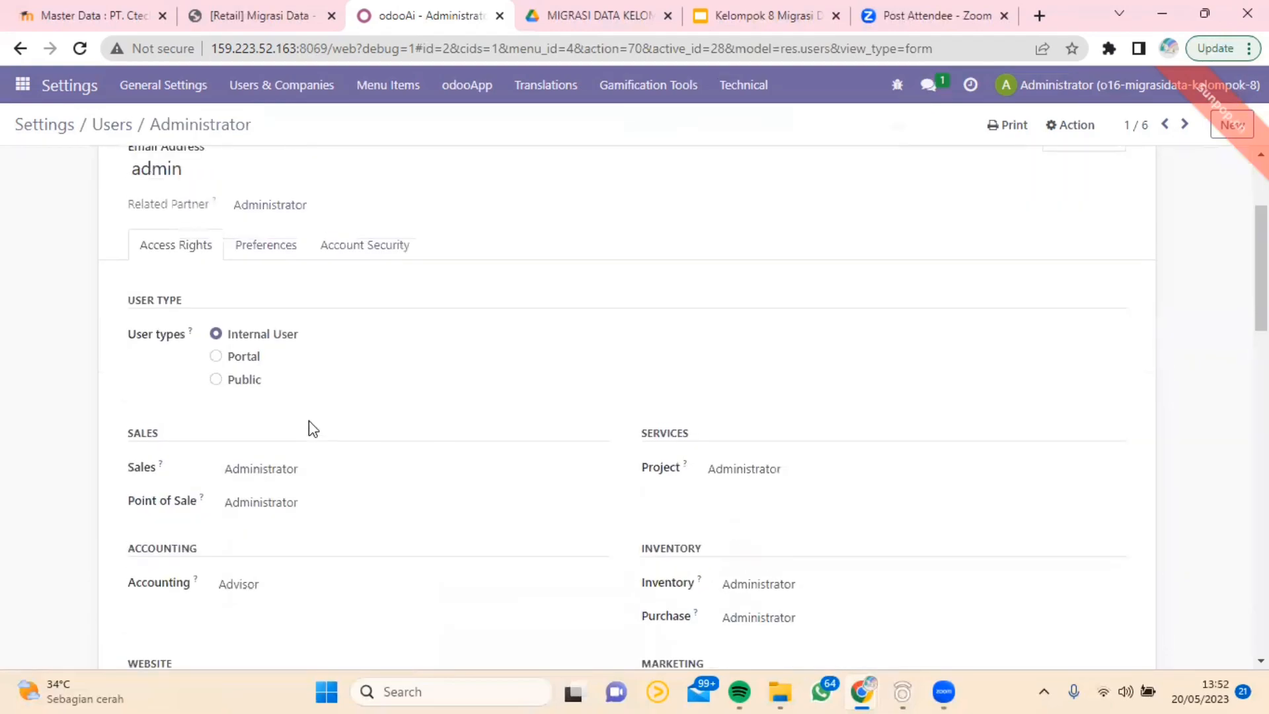
pyautogui.scroll(1, 308, 427)
pyautogui.scroll(-5, 310, 430)
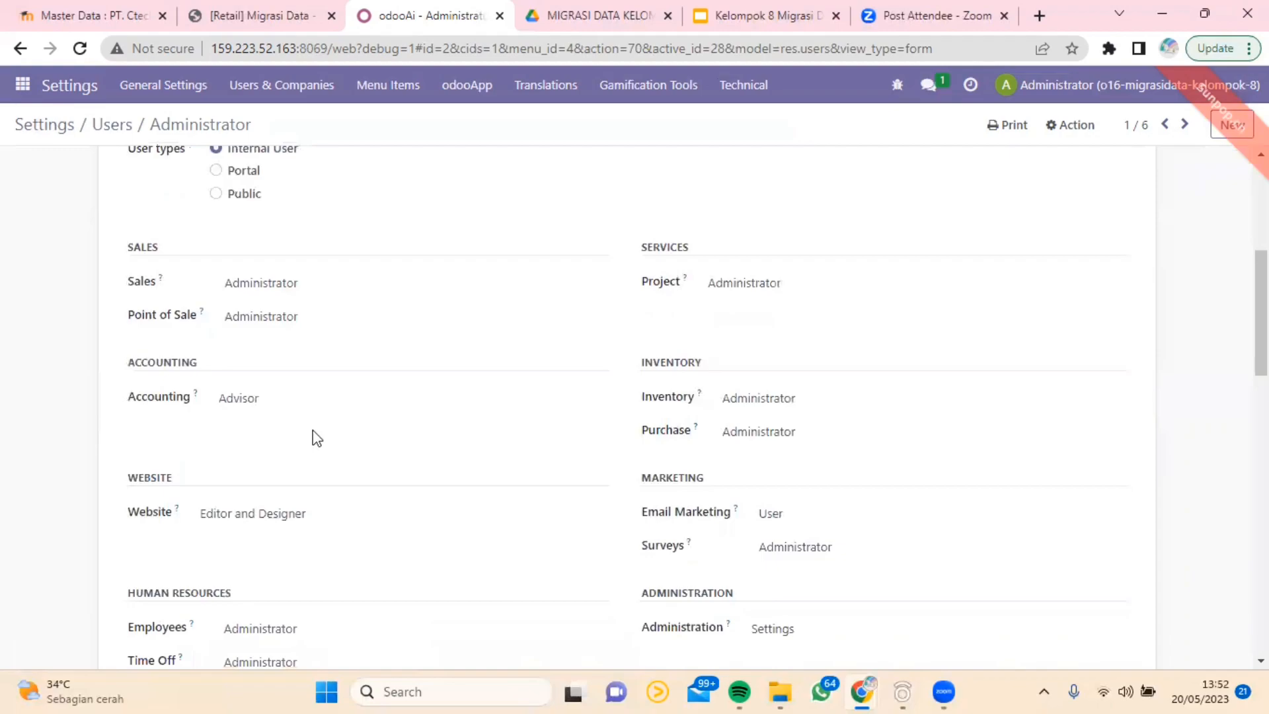
pyautogui.scroll(-1, 294, 310)
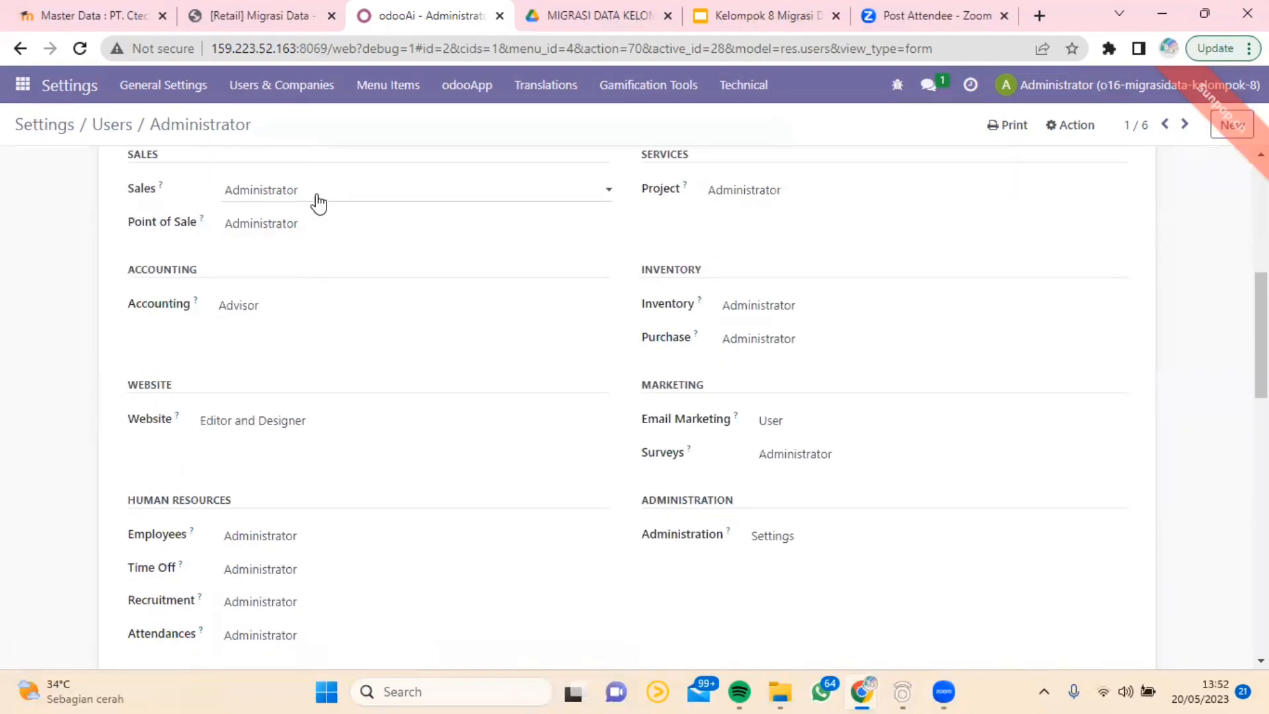
pyautogui.click(319, 198)
pyautogui.click(318, 263)
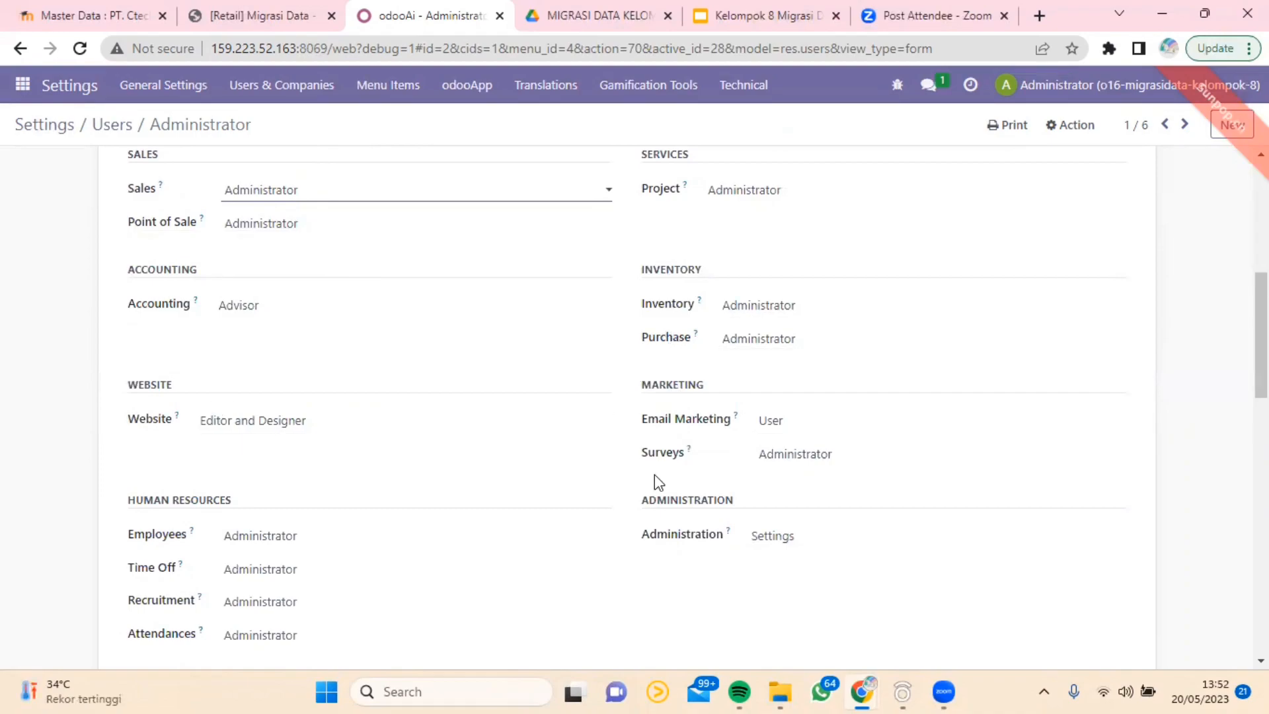
# Step: Examine the Technical permissions enabled in the Administrator user's access rights
pyautogui.scroll(-9, 260, 483)
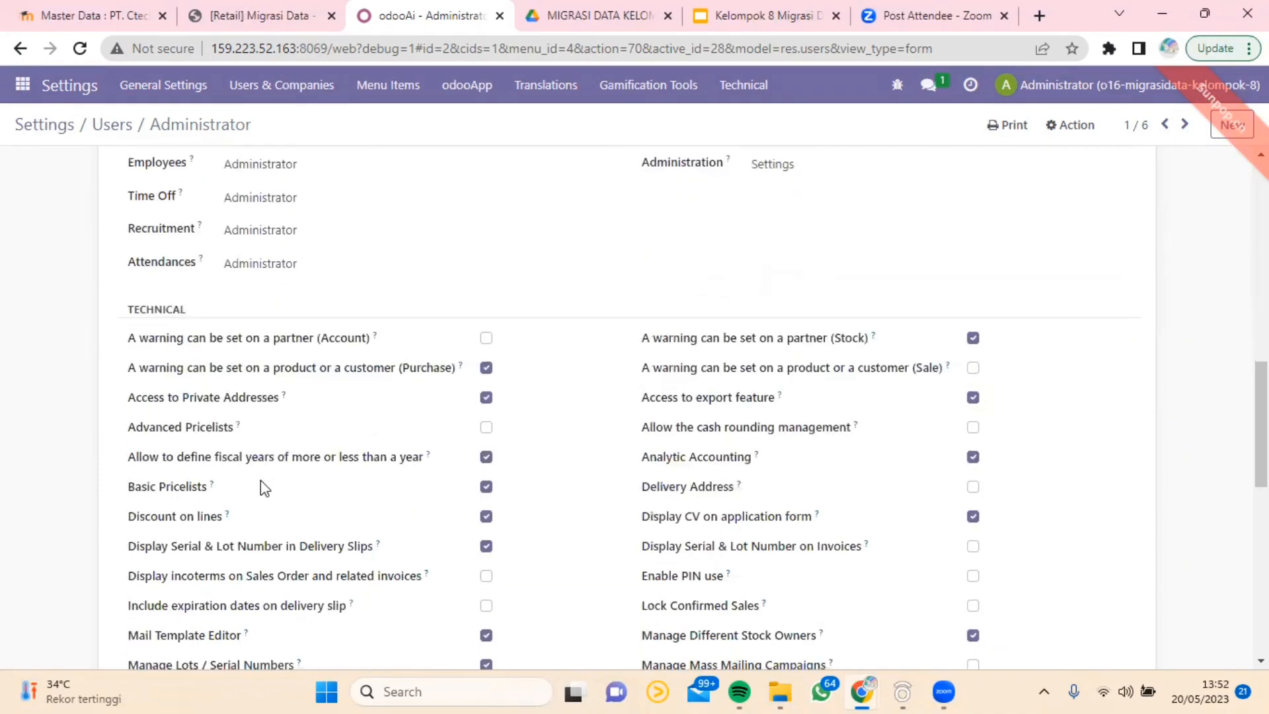
pyautogui.scroll(-2, 260, 480)
pyautogui.scroll(1, 260, 480)
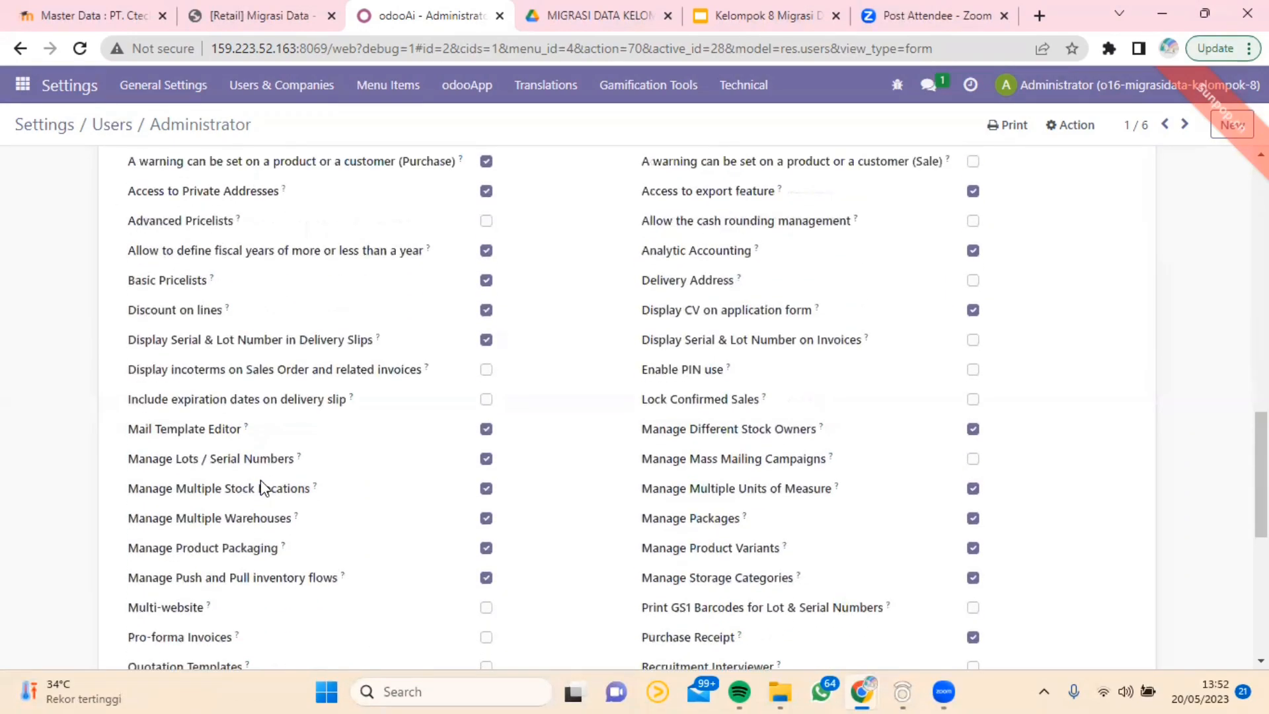
pyautogui.scroll(-4, 260, 480)
pyautogui.scroll(2, 275, 439)
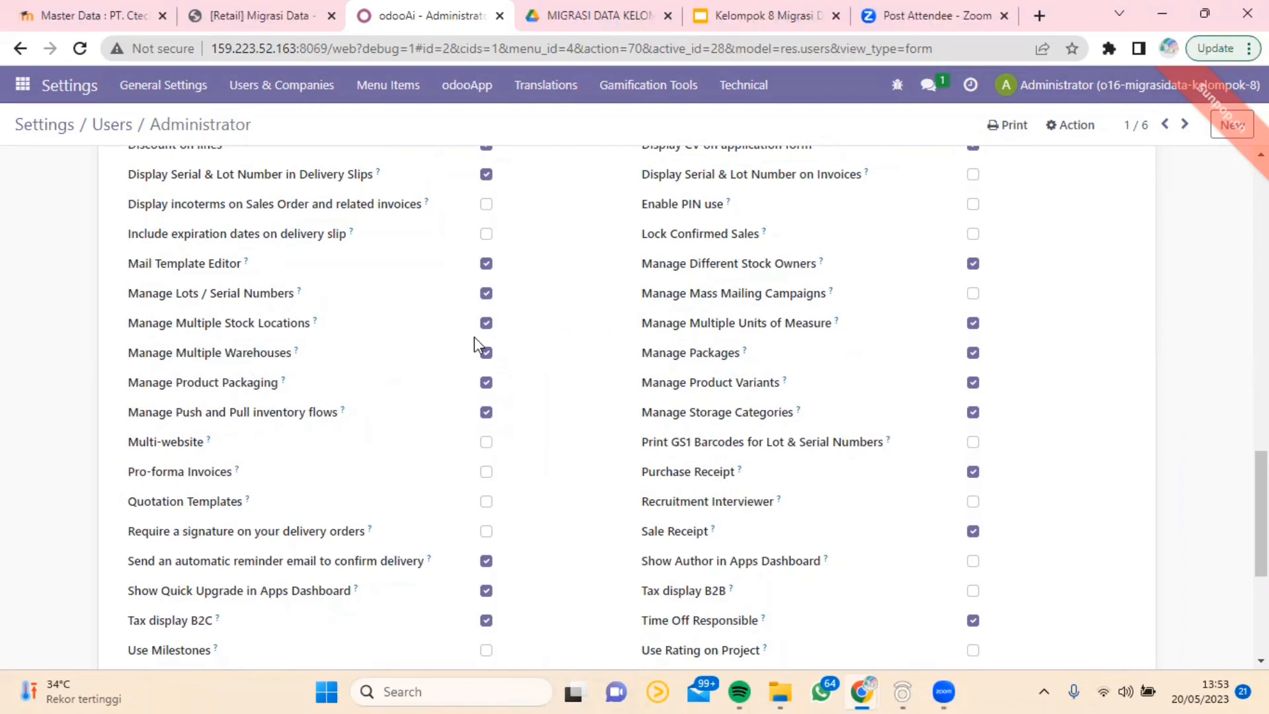
pyautogui.scroll(15, 446, 362)
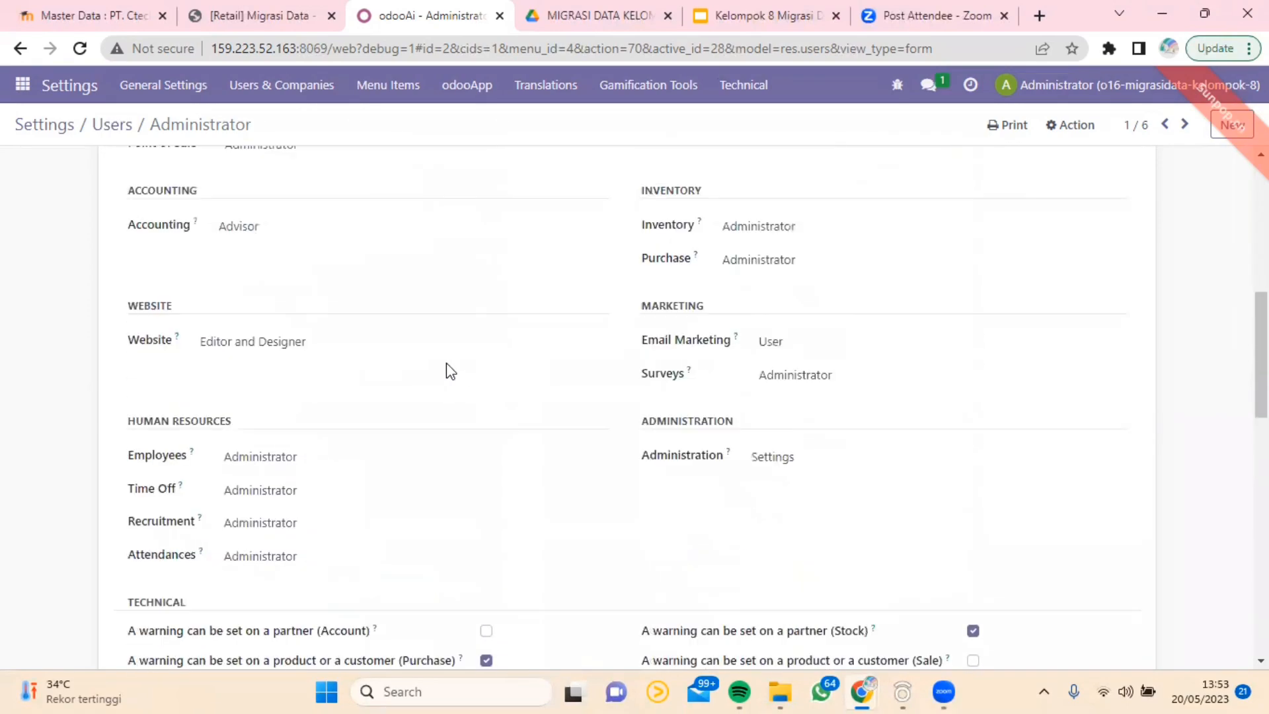
pyautogui.scroll(2, 446, 363)
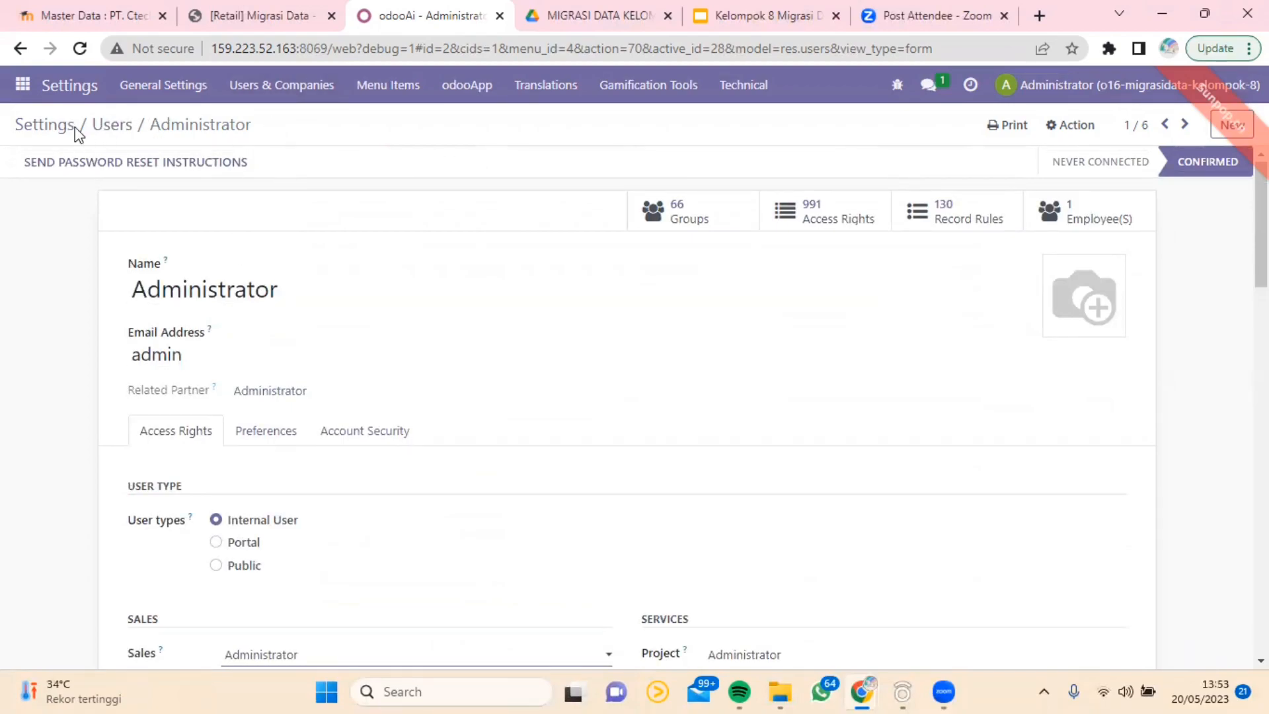
# Step: Return to General Settings, open the English (US) record from the managed languages, and review its separator, date and time formats
pyautogui.click(22, 86)
pyautogui.scroll(-2, 76, 515)
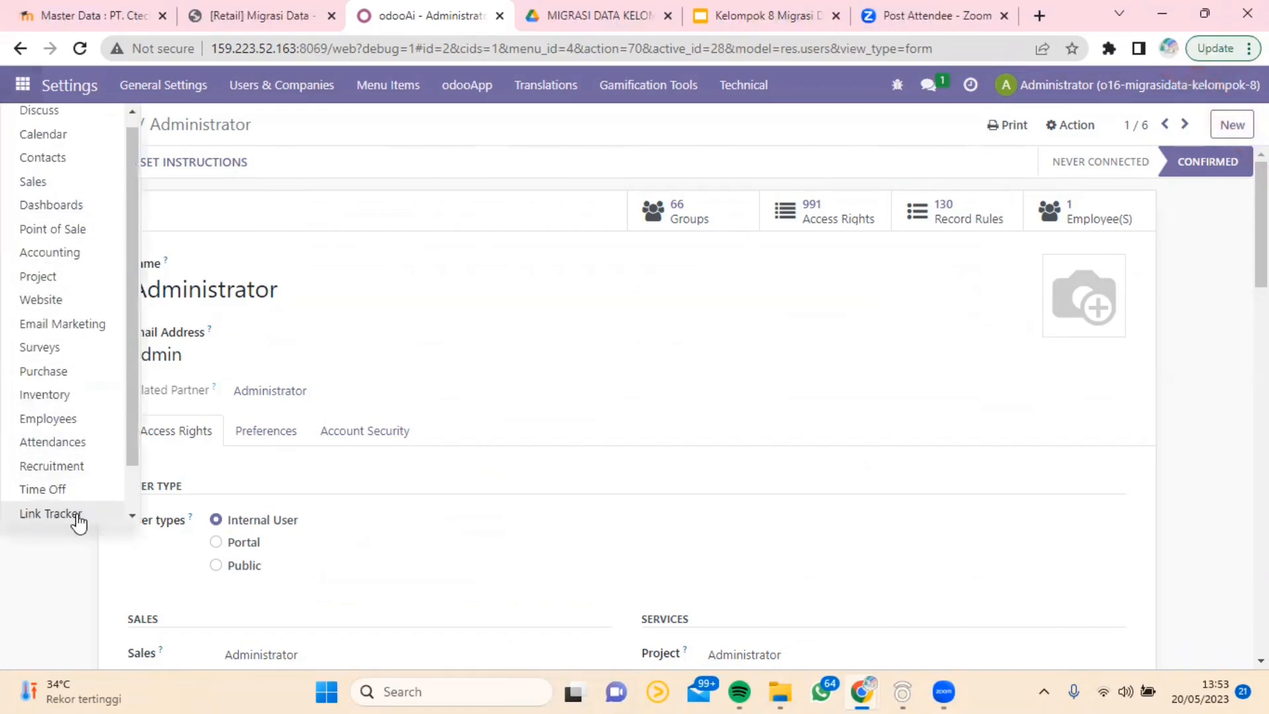
pyautogui.click(79, 506)
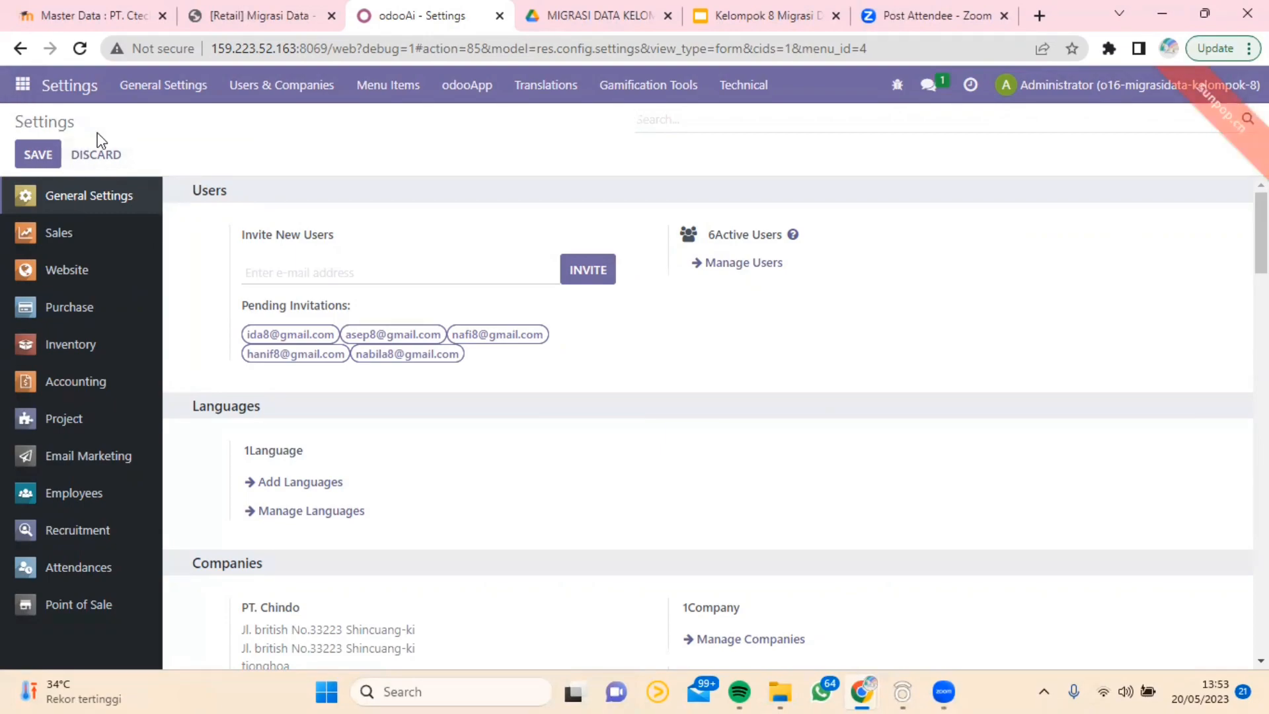
pyautogui.click(310, 516)
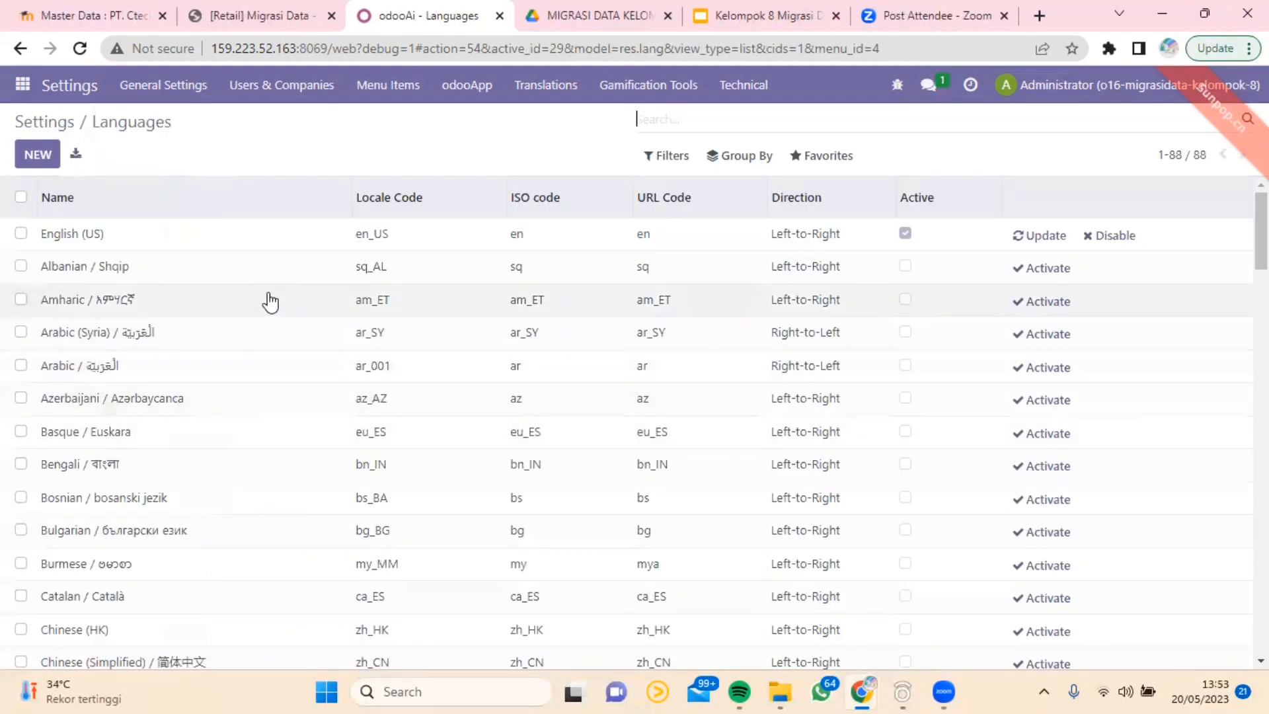
pyautogui.click(94, 234)
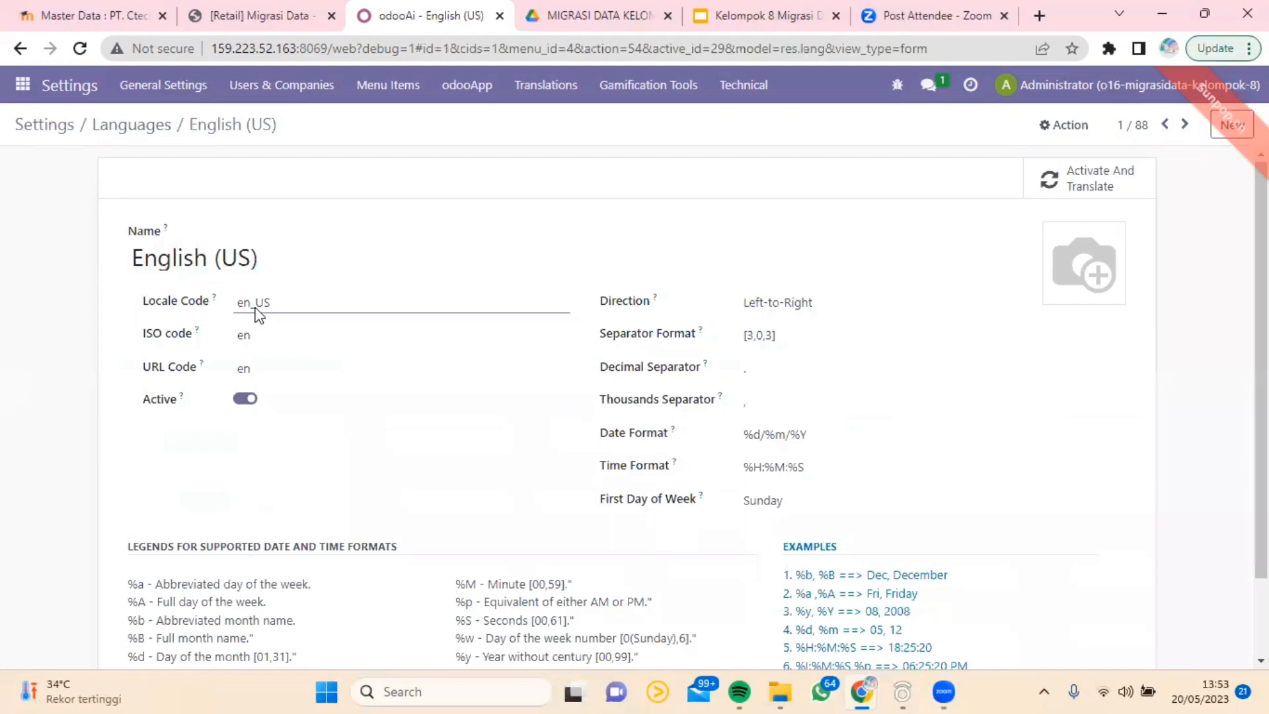
pyautogui.scroll(-2, 467, 421)
pyautogui.scroll(2, 476, 421)
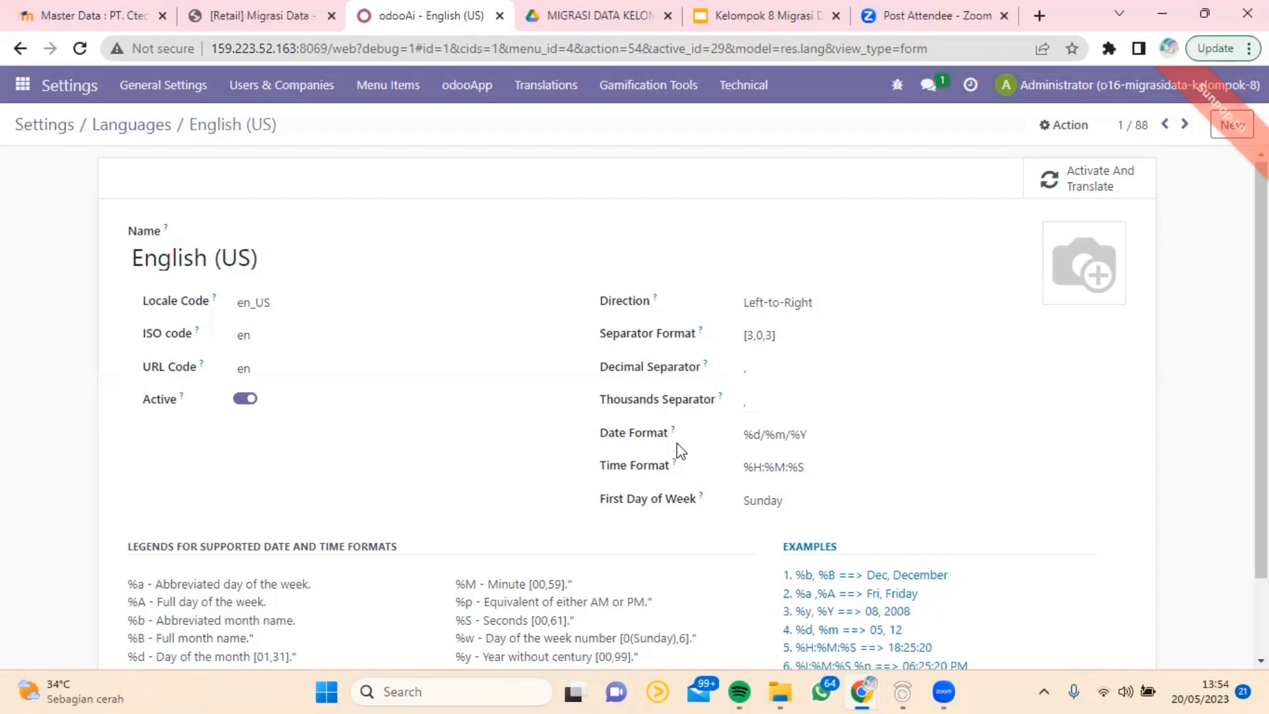
pyautogui.scroll(-2, 478, 443)
pyautogui.scroll(2, 477, 443)
# Step: Return to General Settings and open the PT. Chindo record from the managed companies
pyautogui.click(22, 85)
pyautogui.scroll(-1, 101, 427)
pyautogui.click(83, 510)
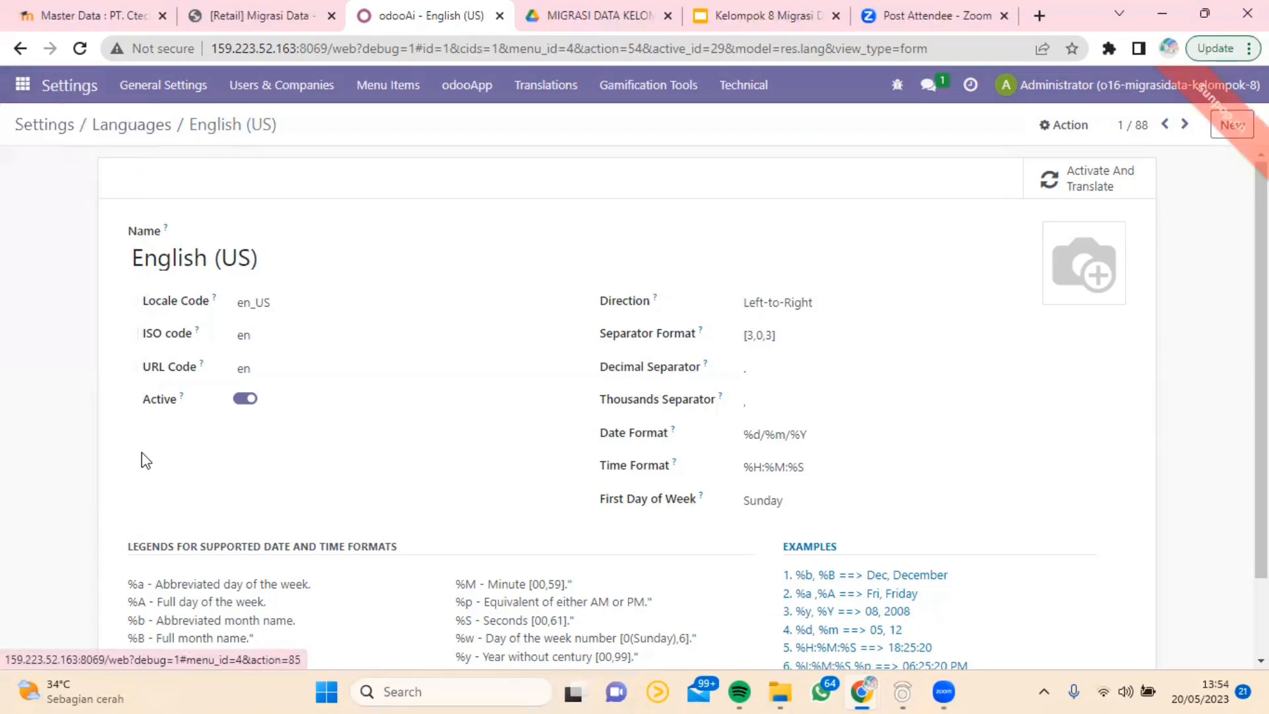
pyautogui.scroll(-5, 308, 430)
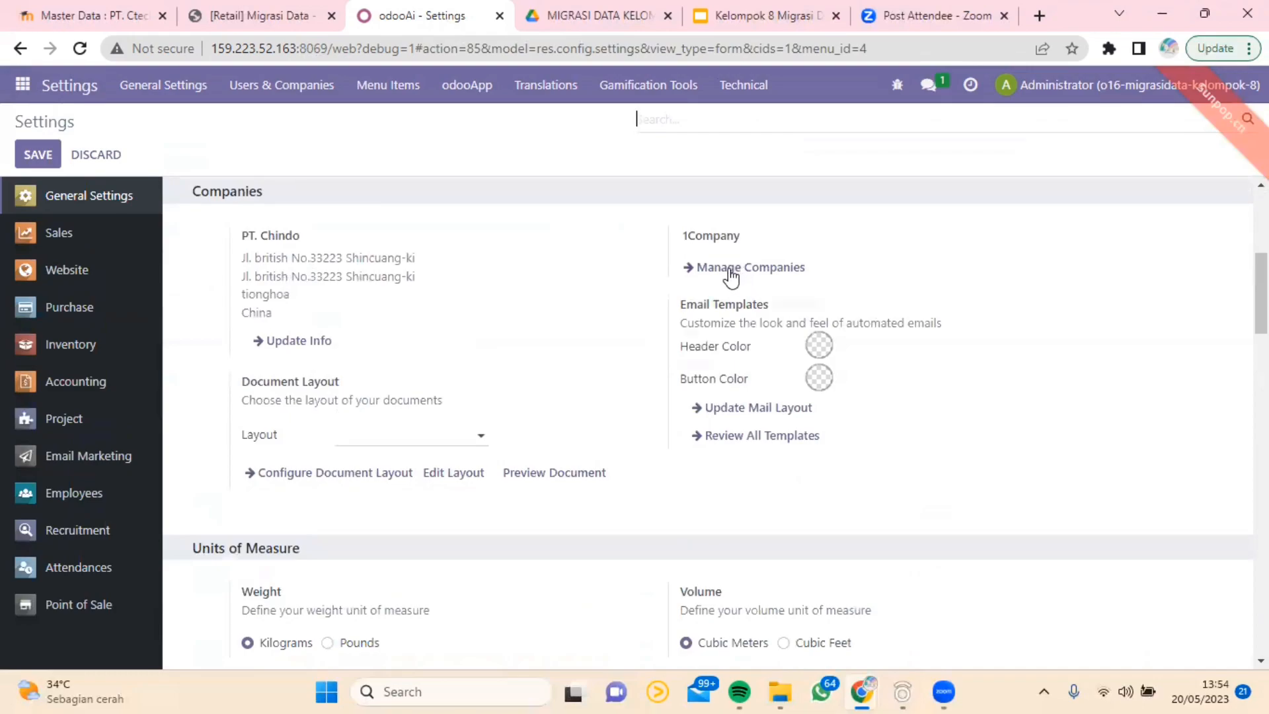
pyautogui.click(731, 271)
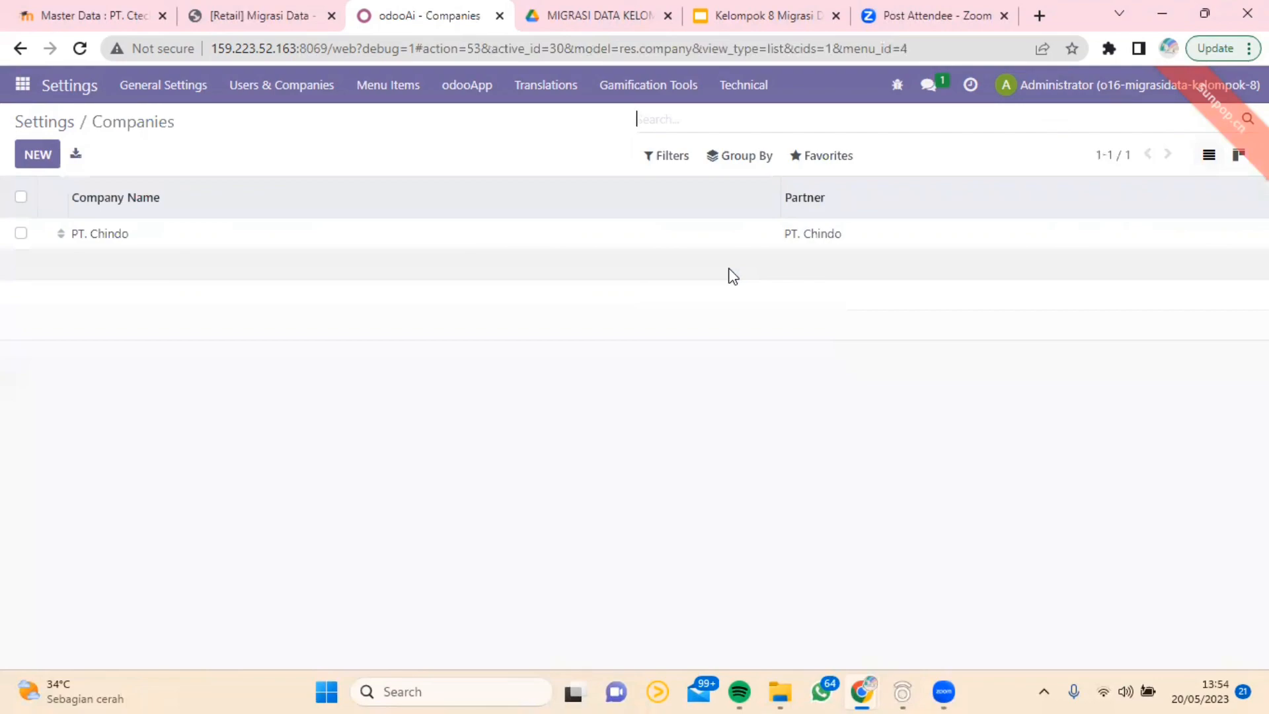
pyautogui.click(124, 239)
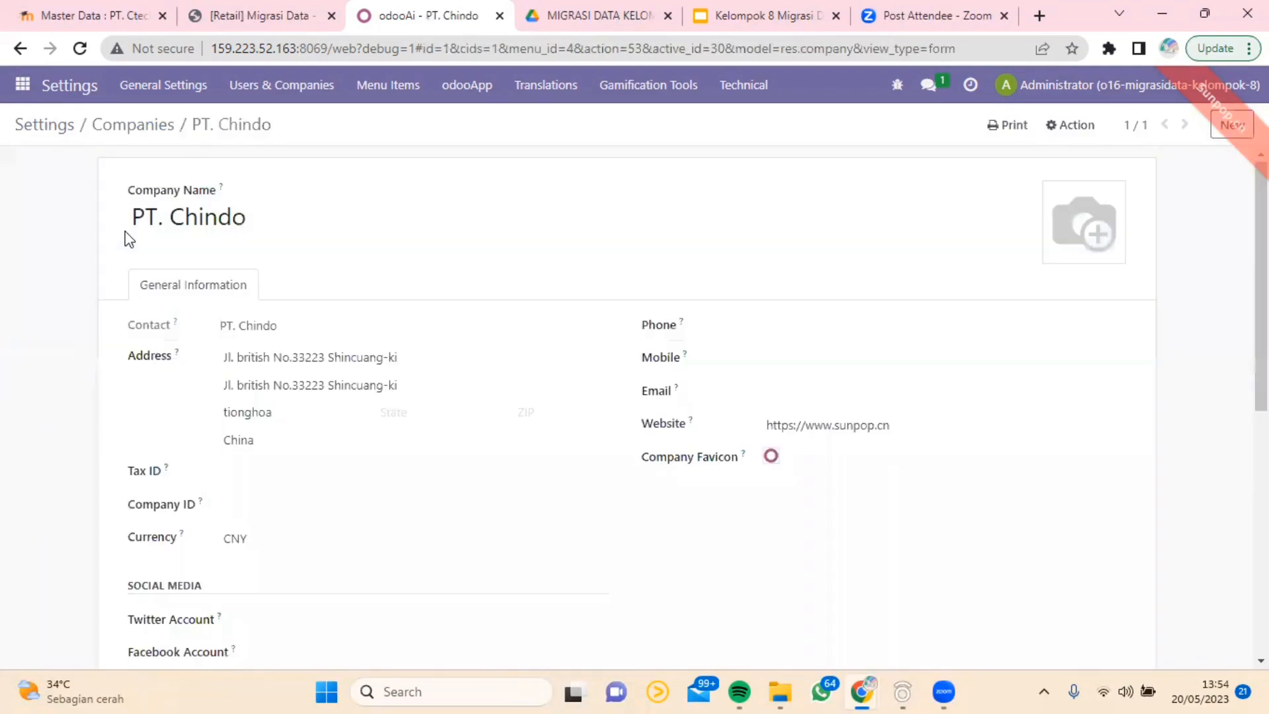
# Step: Examine PT. Chindo's general information, including its contact details, currency and social media fields, down to the change log
pyautogui.scroll(-1, 288, 348)
pyautogui.scroll(1, 287, 343)
pyautogui.scroll(-2, 192, 476)
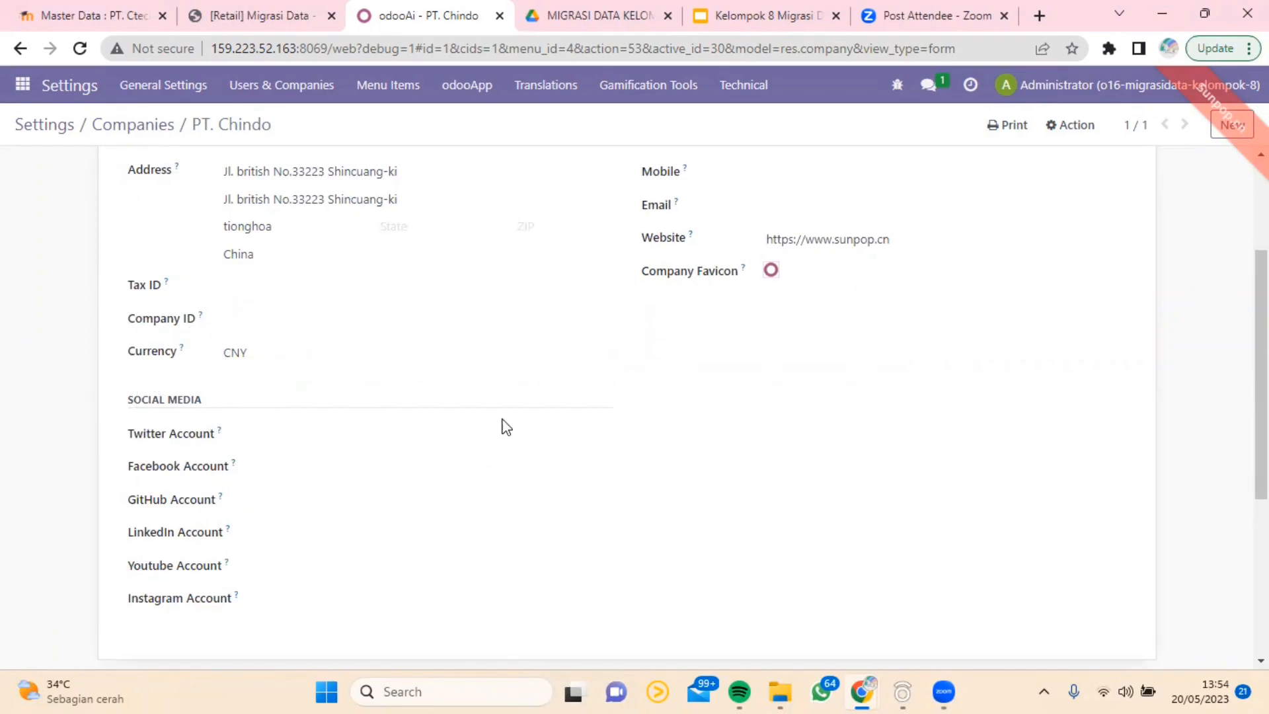
pyautogui.scroll(2, 522, 409)
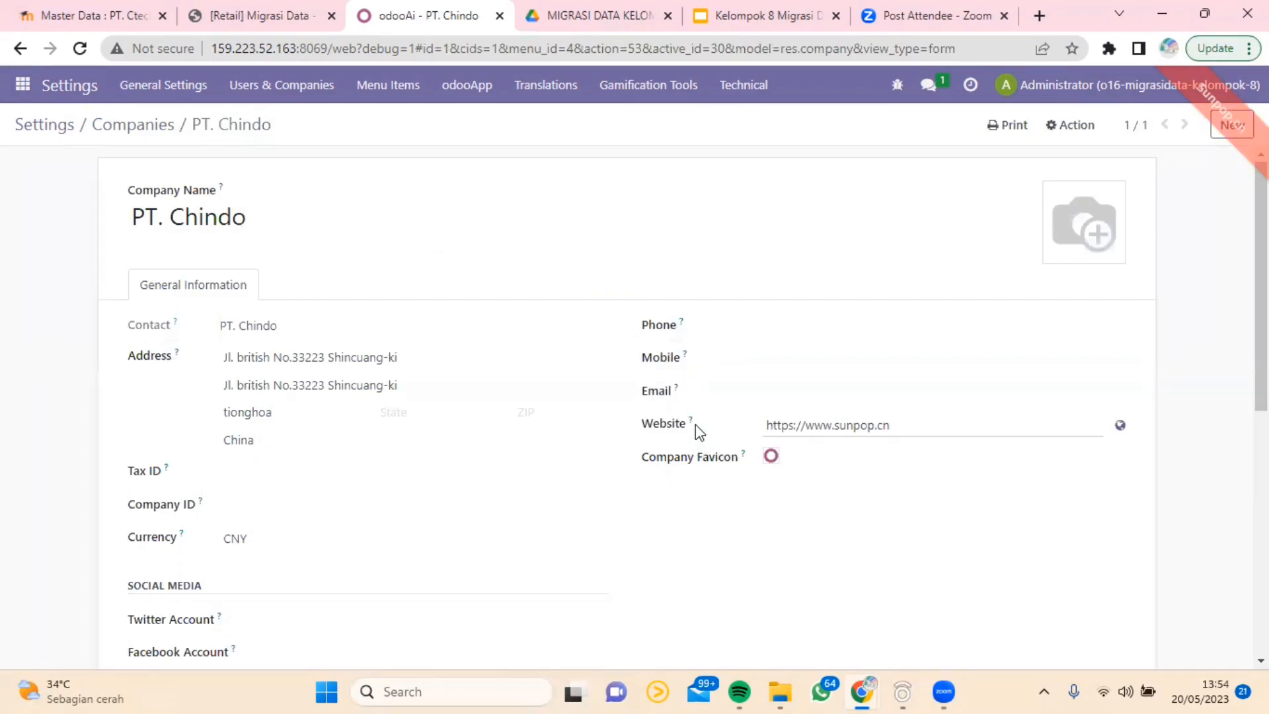
pyautogui.scroll(-1, 490, 408)
pyautogui.scroll(1, 445, 407)
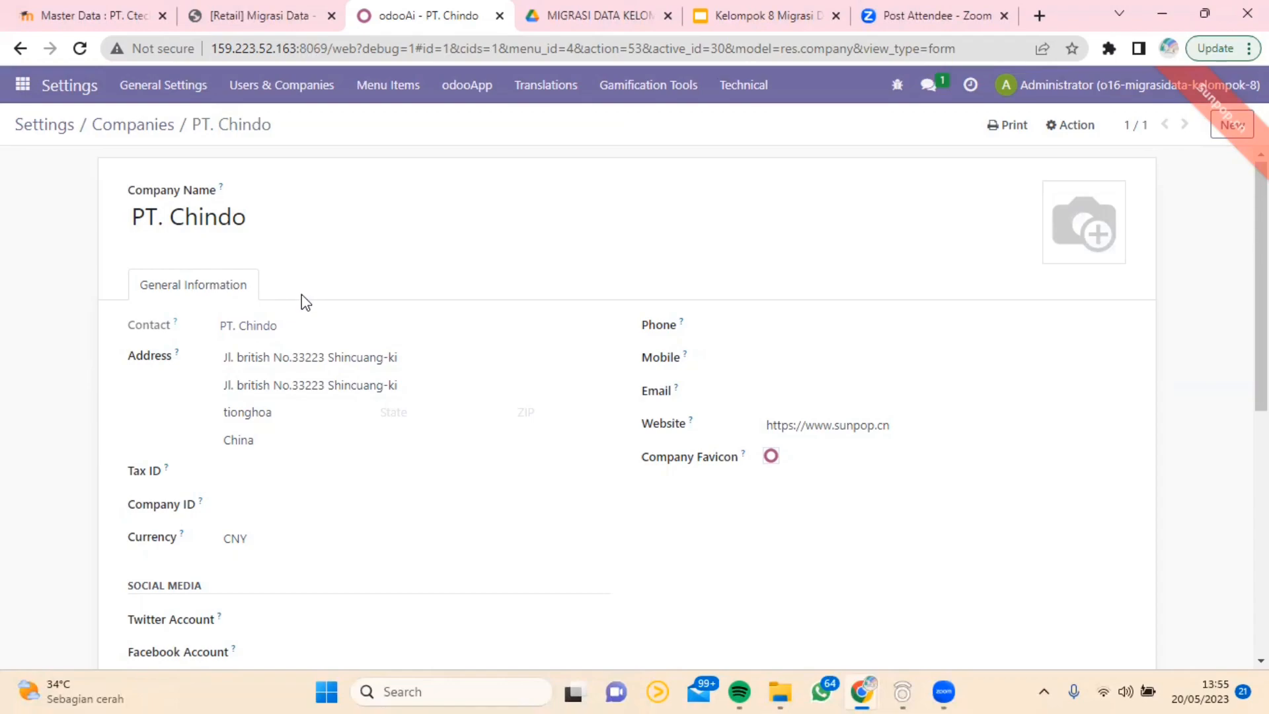
pyautogui.scroll(-2, 292, 336)
pyautogui.scroll(-3, 298, 377)
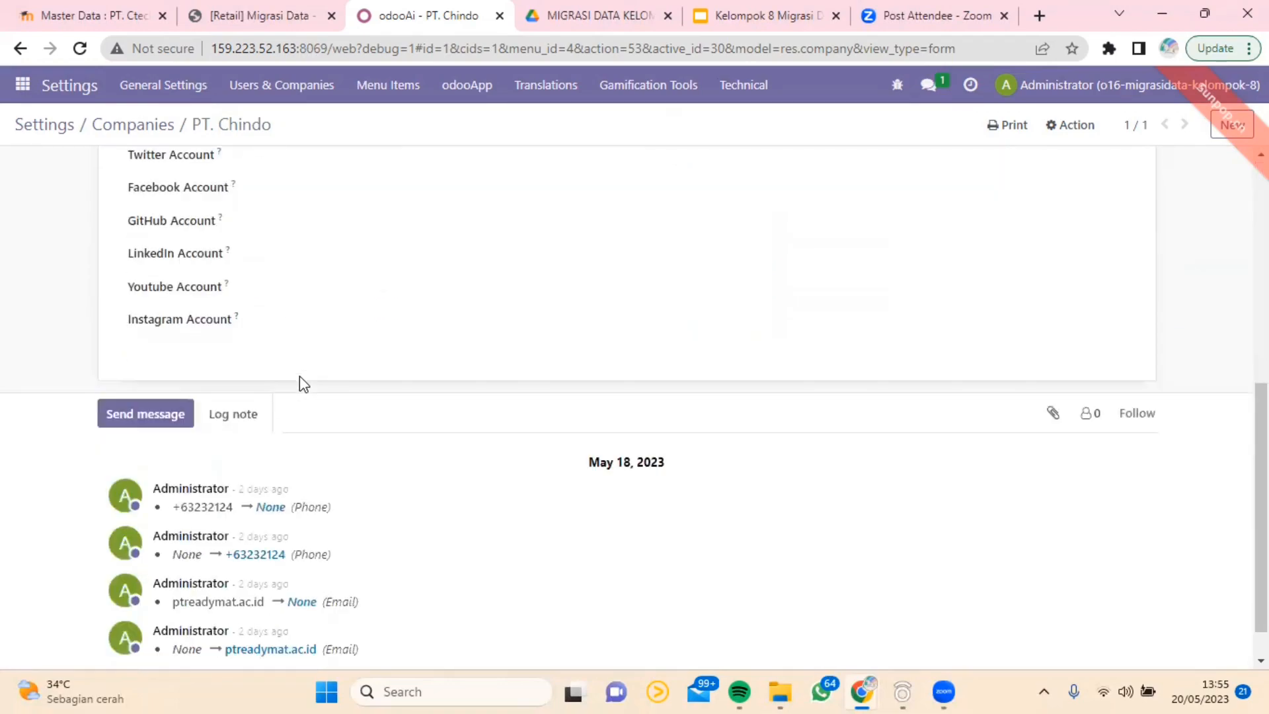
pyautogui.scroll(5, 297, 380)
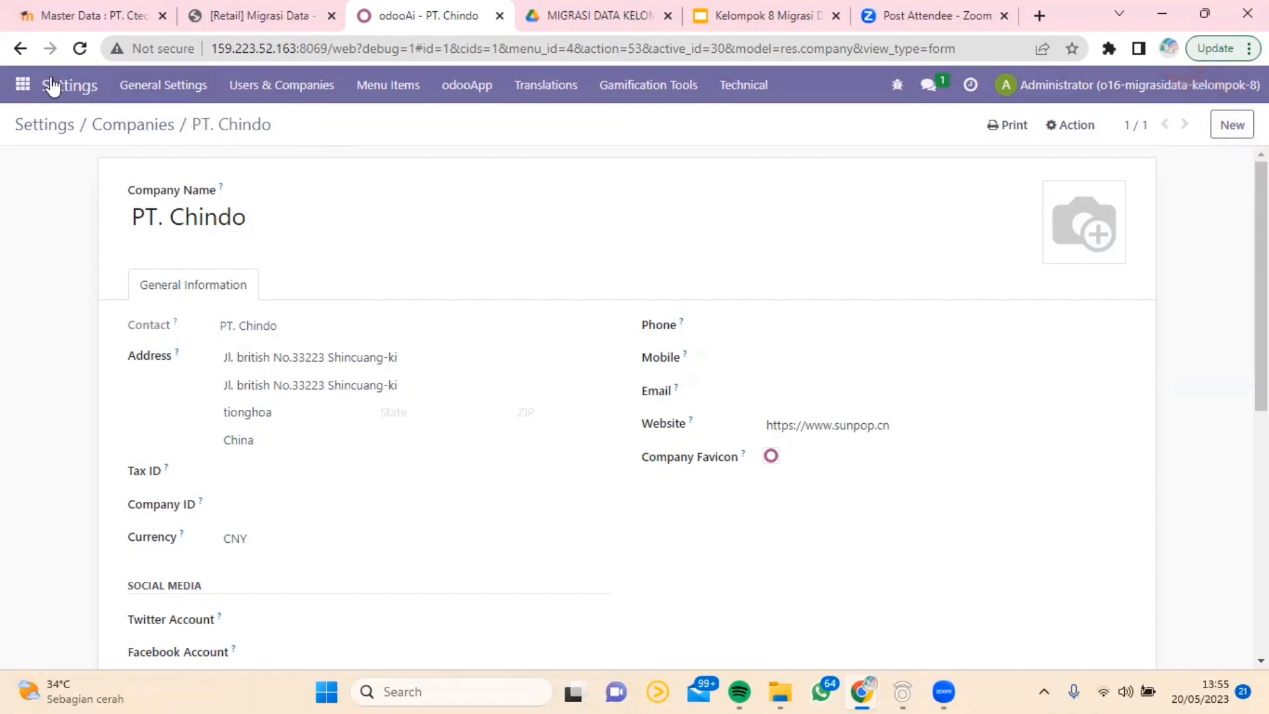
# Step: Return to General Settings and review the sections from Users through Companies, Units of Measure, Discuss and Statistics to Contacts
pyautogui.click(23, 84)
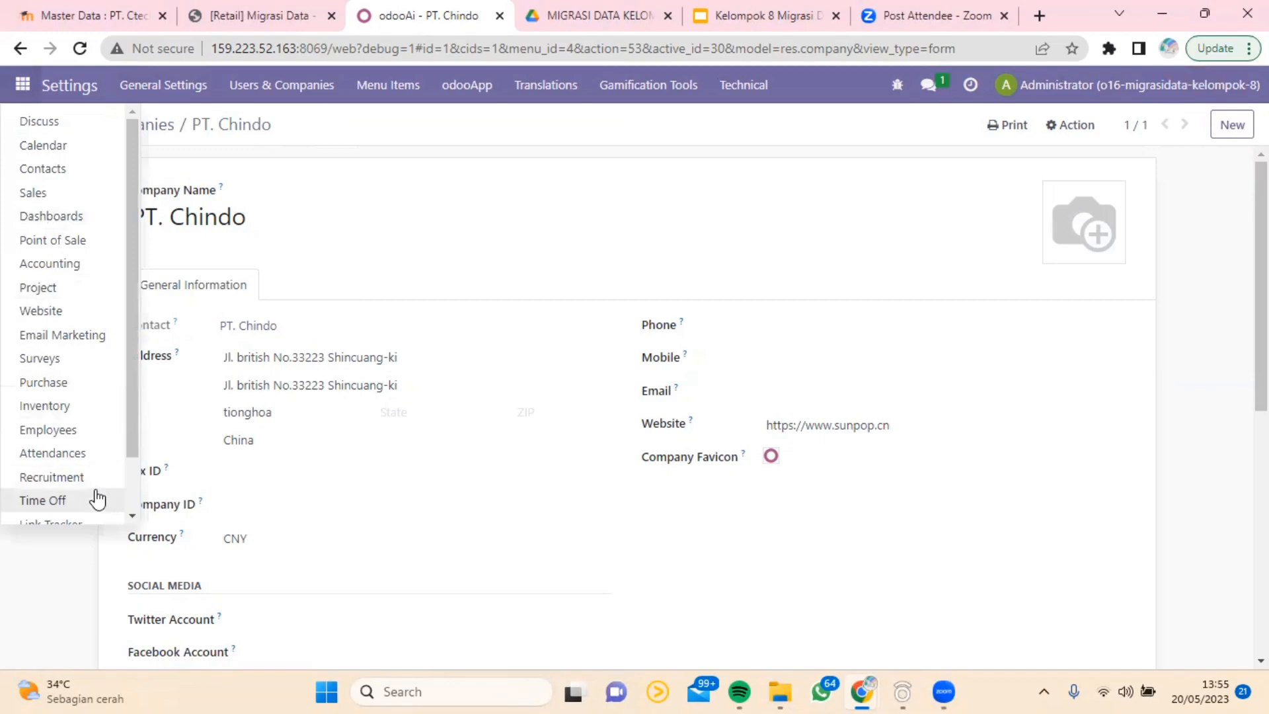
pyautogui.scroll(-3, 93, 500)
pyautogui.click(98, 512)
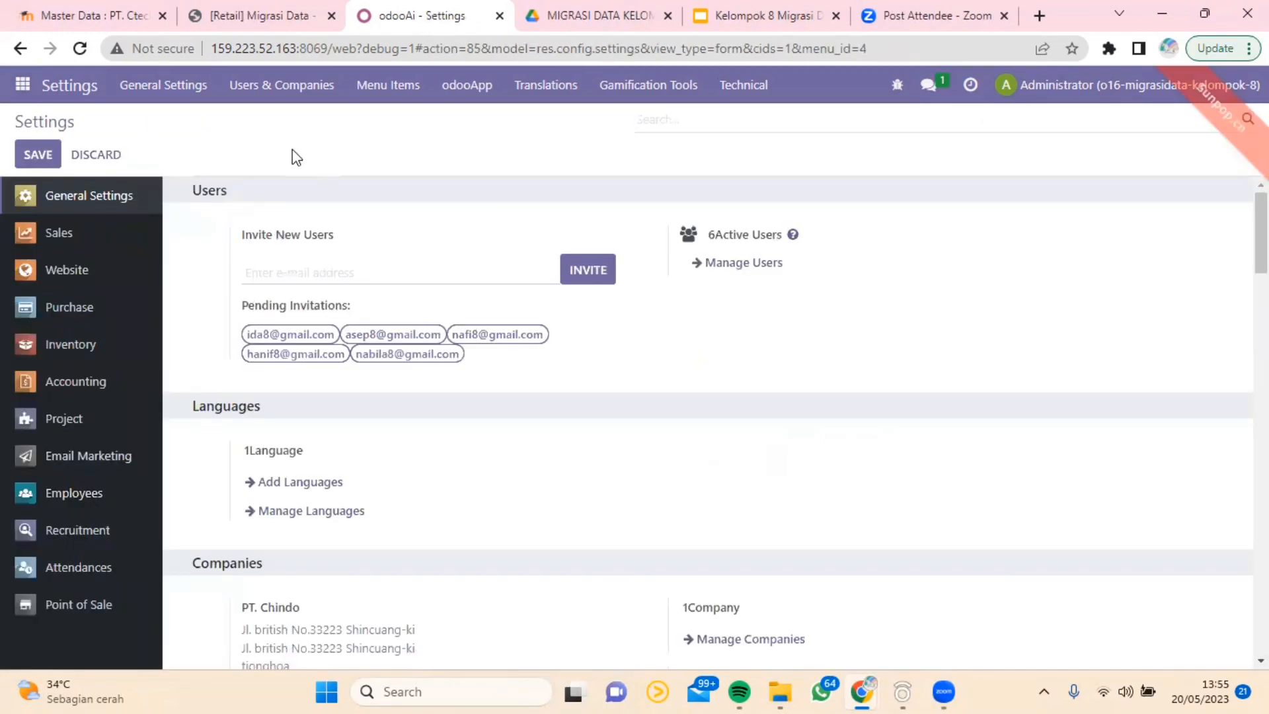
pyautogui.scroll(-3, 314, 212)
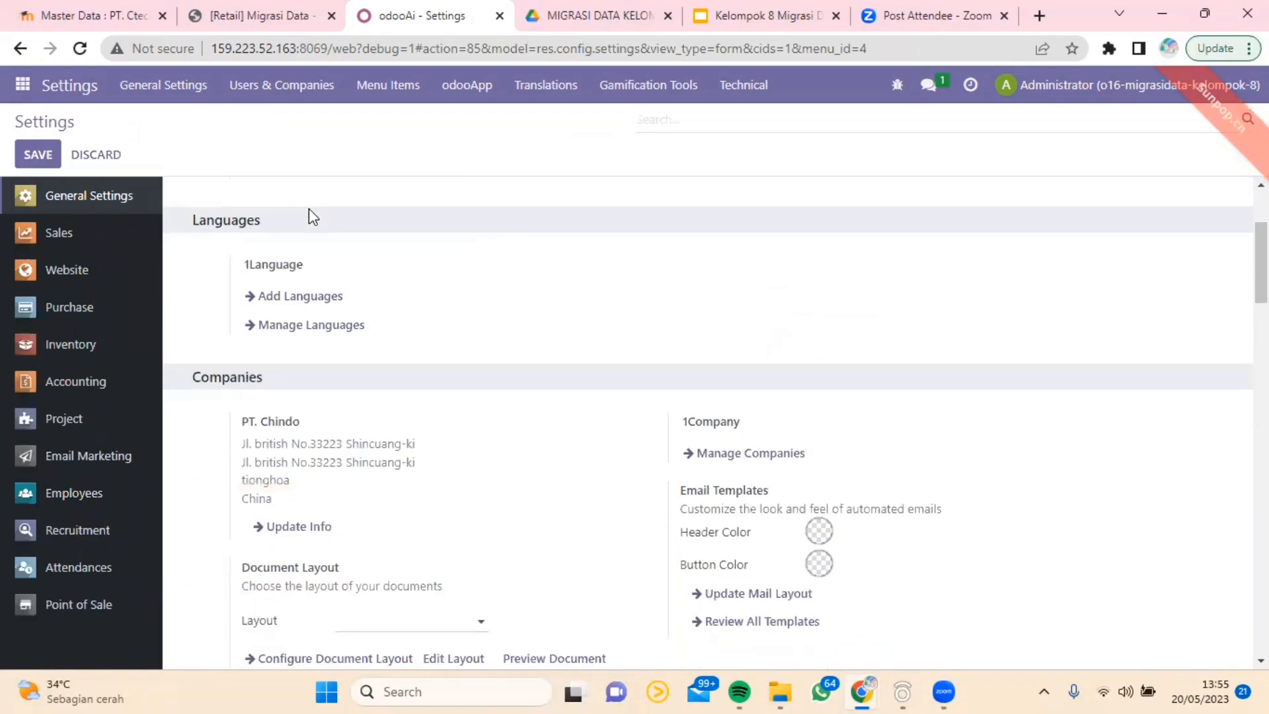
pyautogui.scroll(-4, 309, 209)
pyautogui.scroll(7, 309, 209)
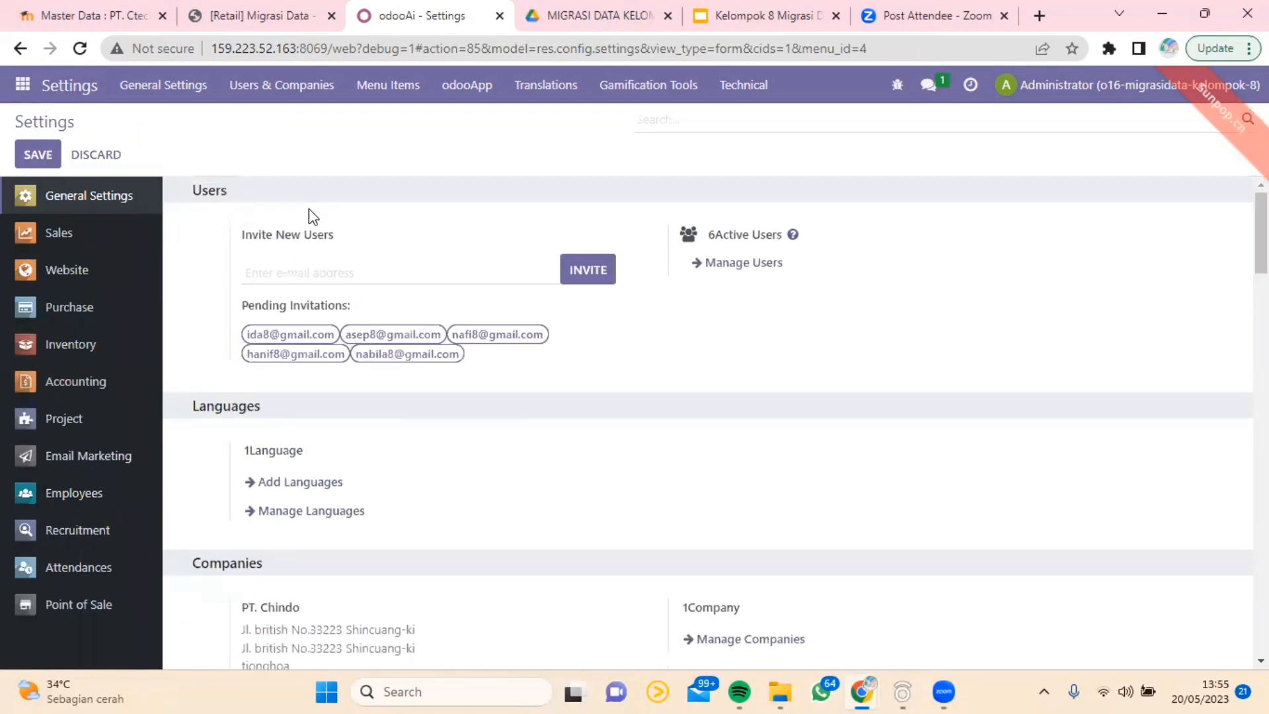
pyautogui.scroll(-4, 308, 208)
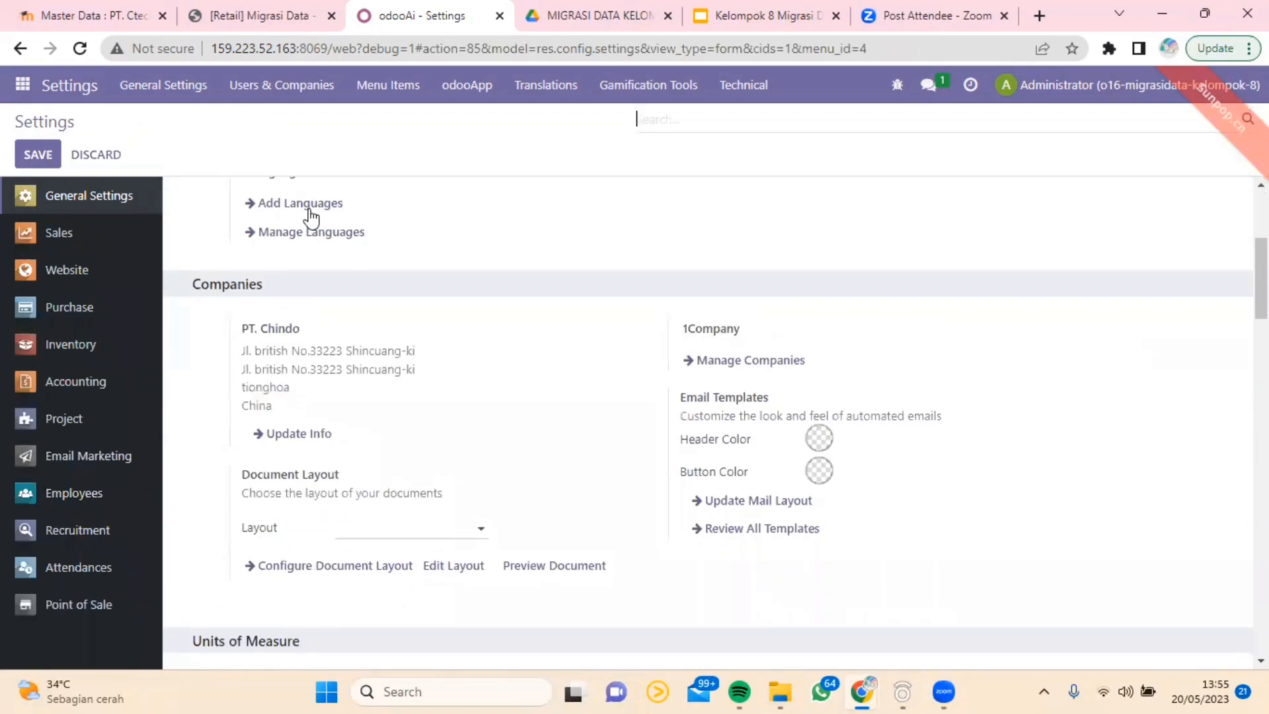
pyautogui.scroll(-6, 308, 272)
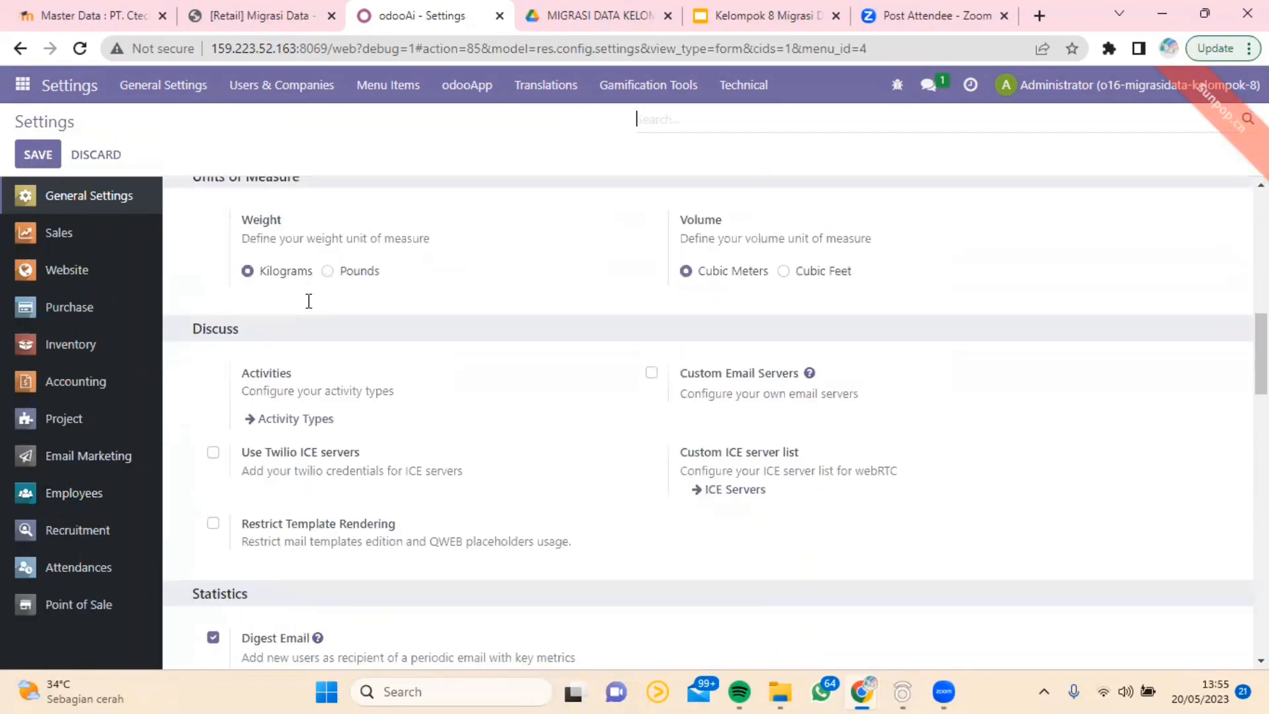
pyautogui.scroll(1, 308, 305)
pyautogui.scroll(-4, 309, 305)
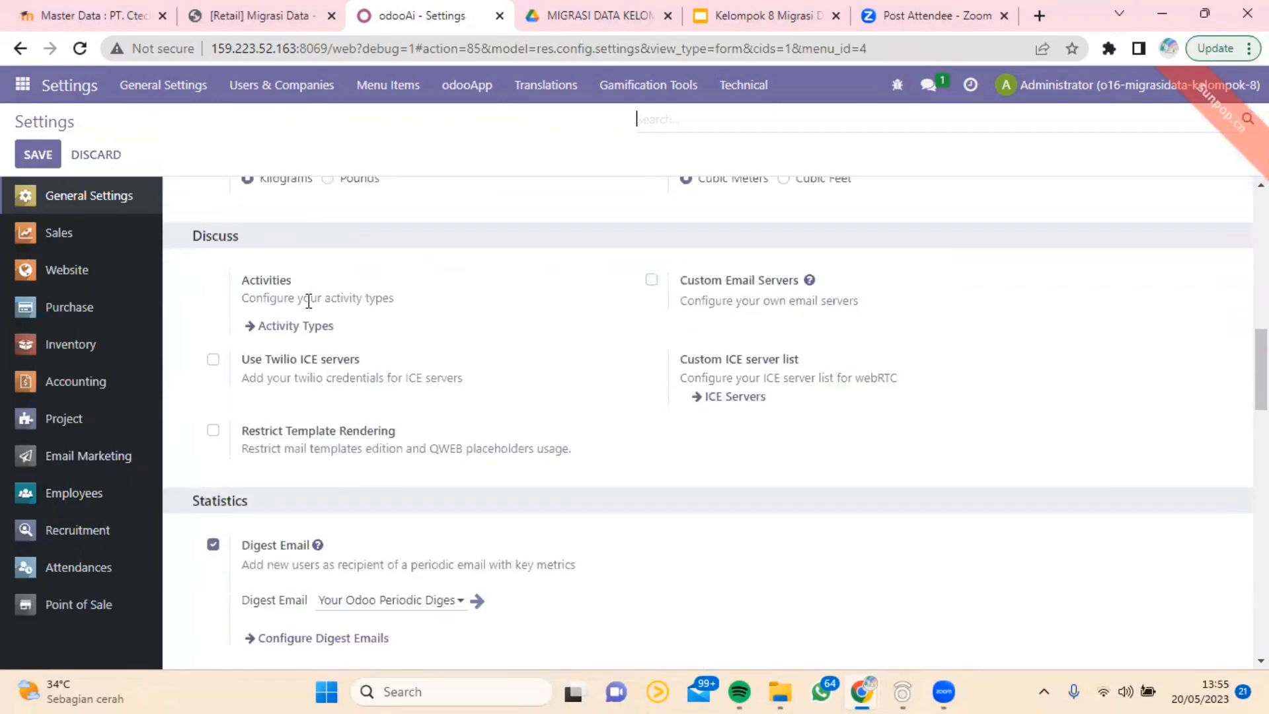
pyautogui.scroll(-4, 310, 307)
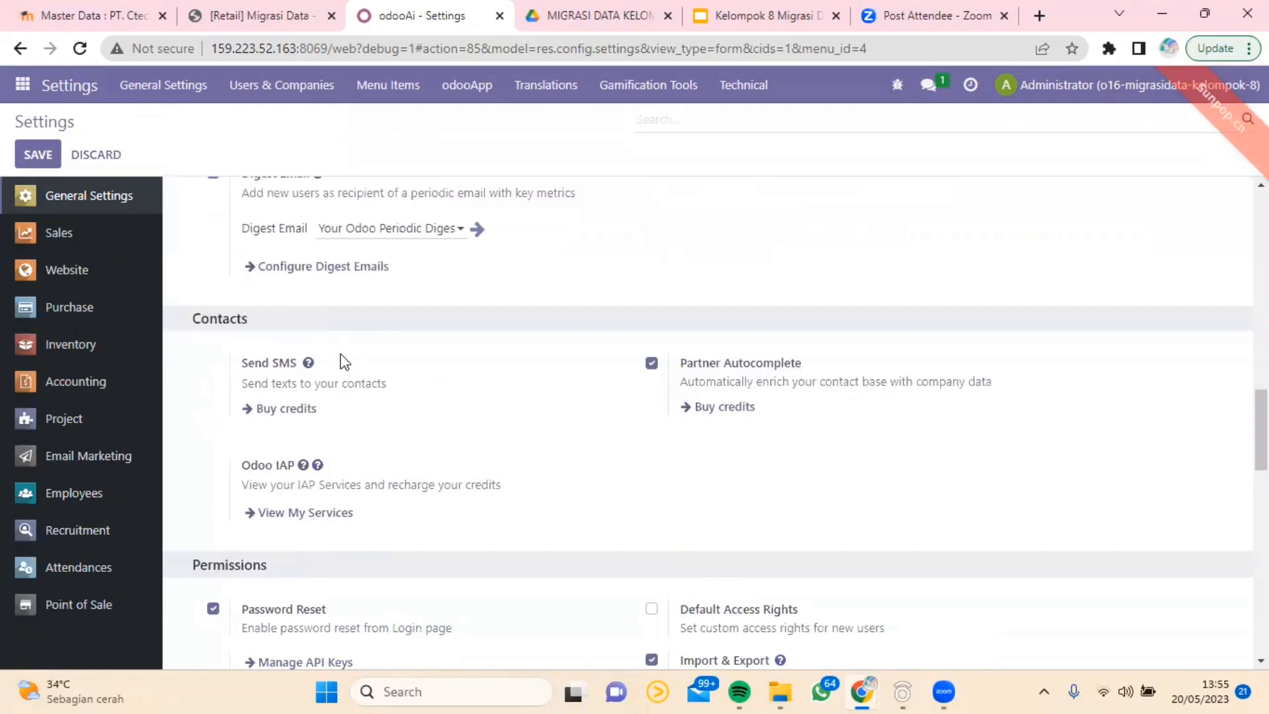
# Step: Review the Permissions, Integrations, Performance, Developer Tools and About sections of General Settings
pyautogui.scroll(-4, 347, 357)
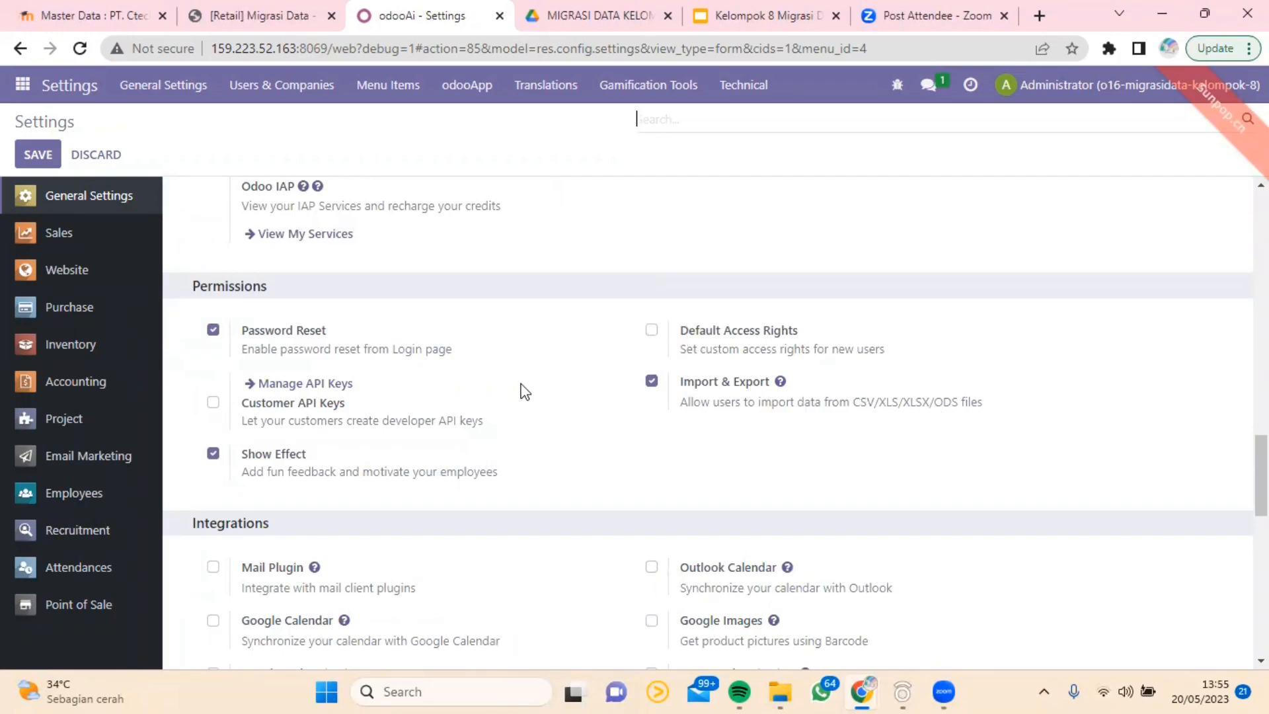
pyautogui.scroll(-6, 524, 392)
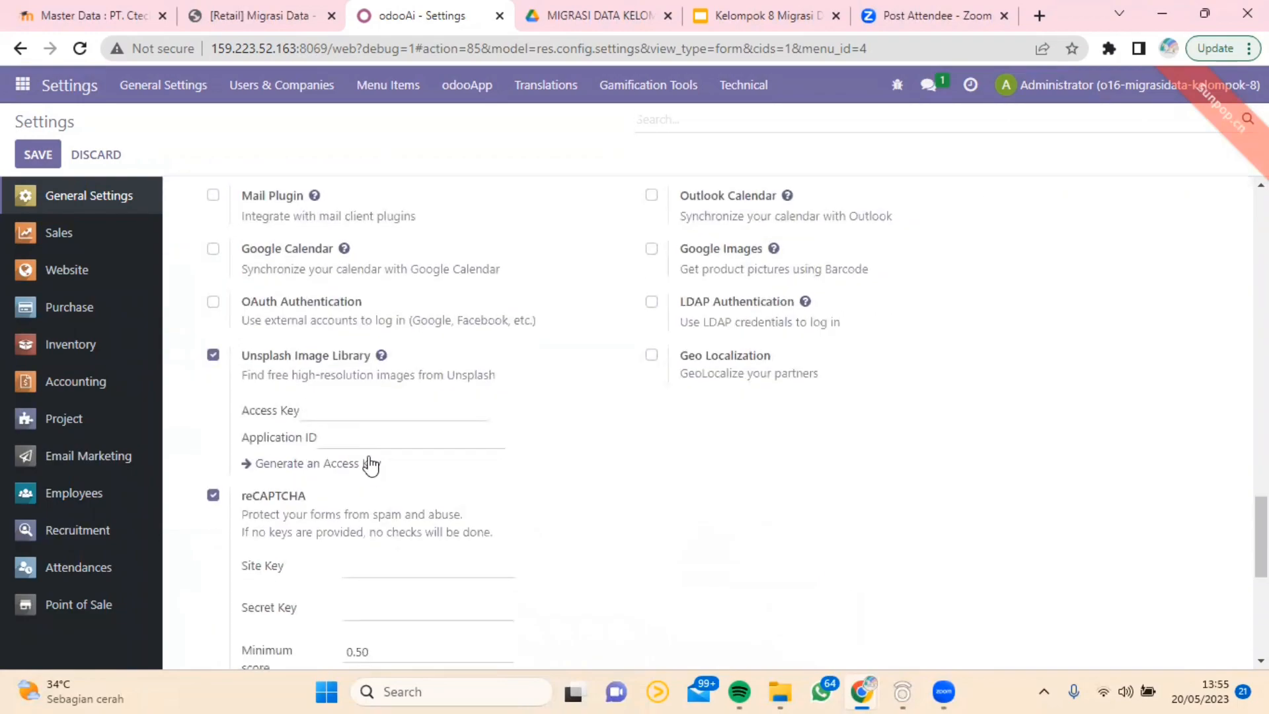
pyautogui.scroll(-1, 363, 355)
pyautogui.scroll(-4, 384, 363)
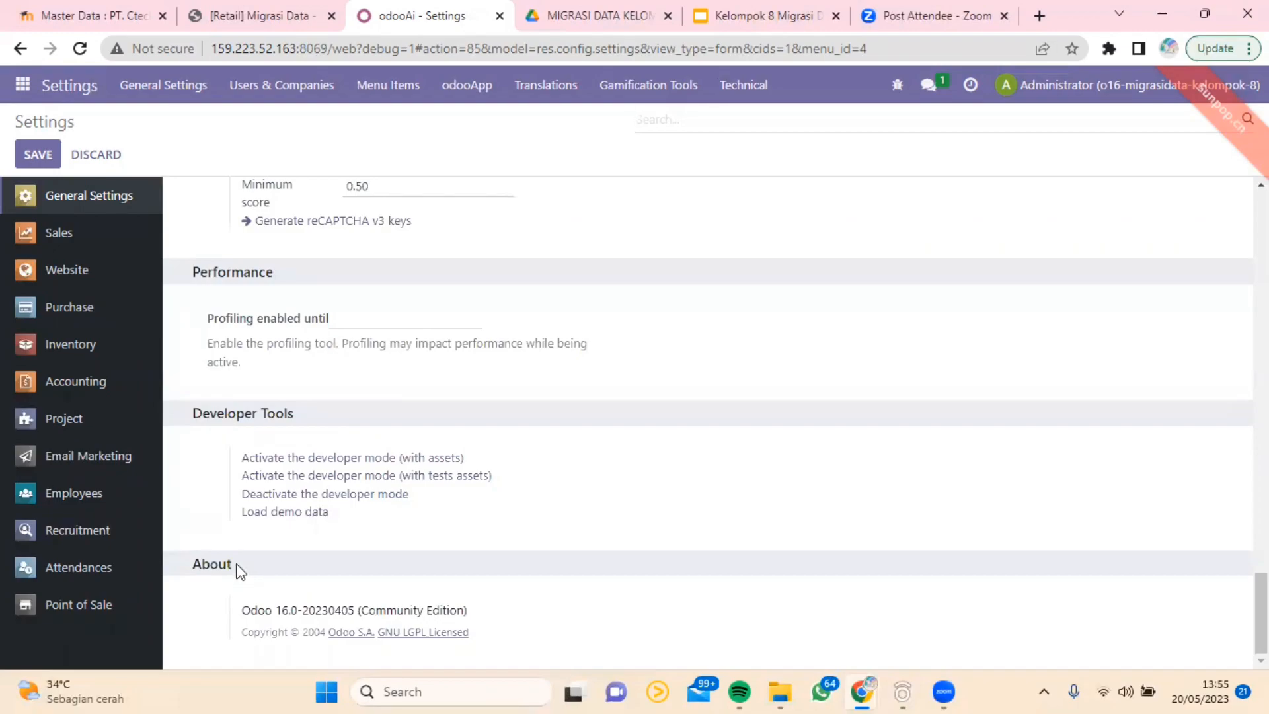
pyautogui.scroll(1, 263, 387)
pyautogui.scroll(12, 263, 387)
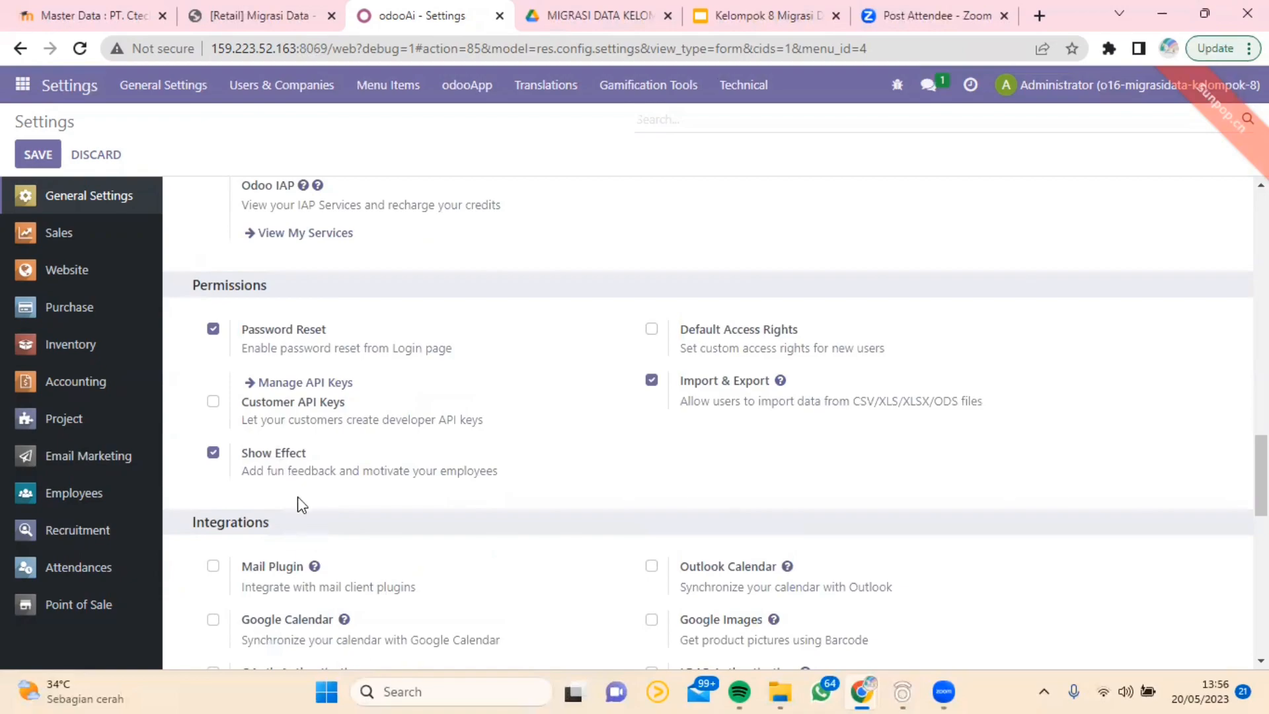
pyautogui.scroll(5, 307, 457)
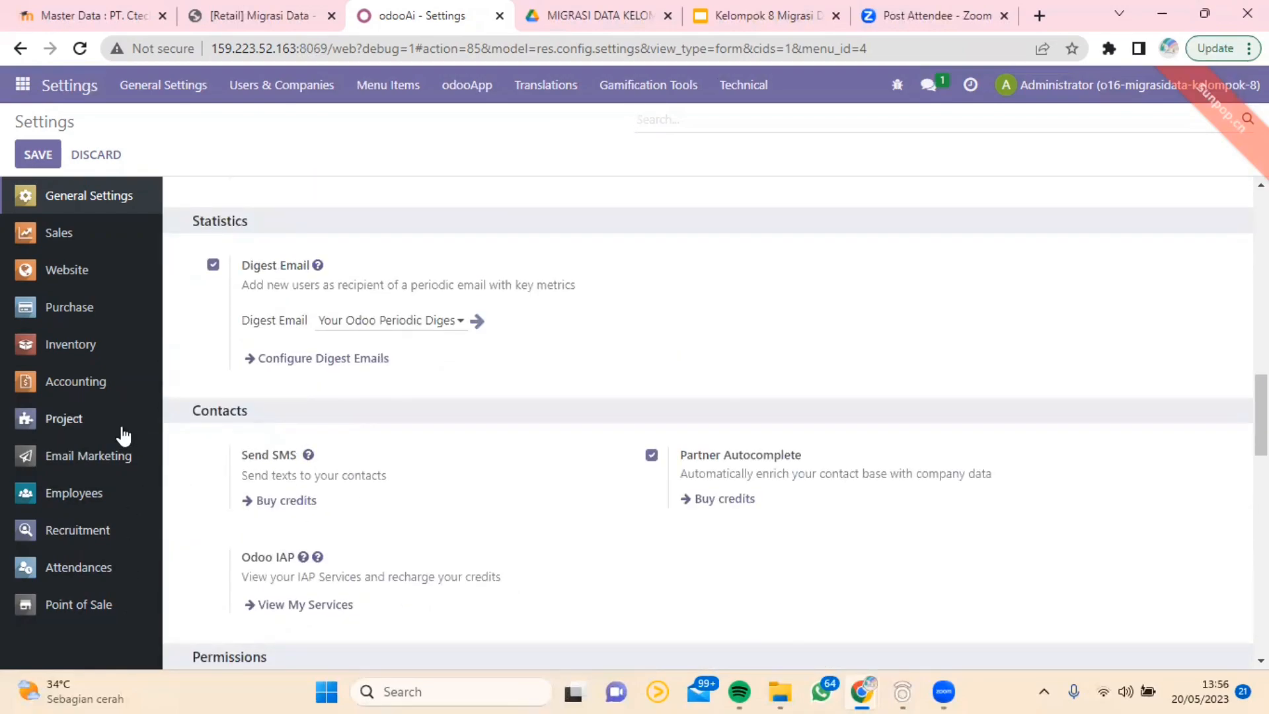
# Step: Open the Accounting settings and review the fiscal localization package, the tax options and the main currency
pyautogui.click(123, 388)
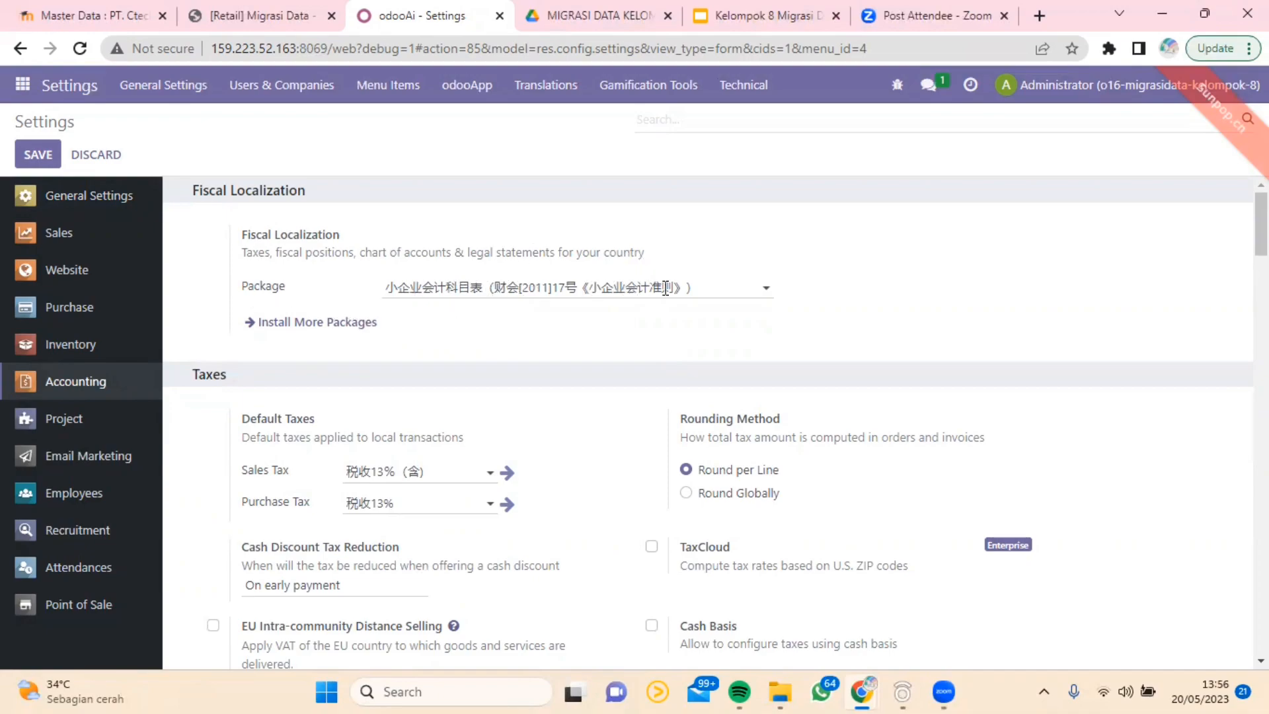
pyautogui.scroll(-2, 417, 318)
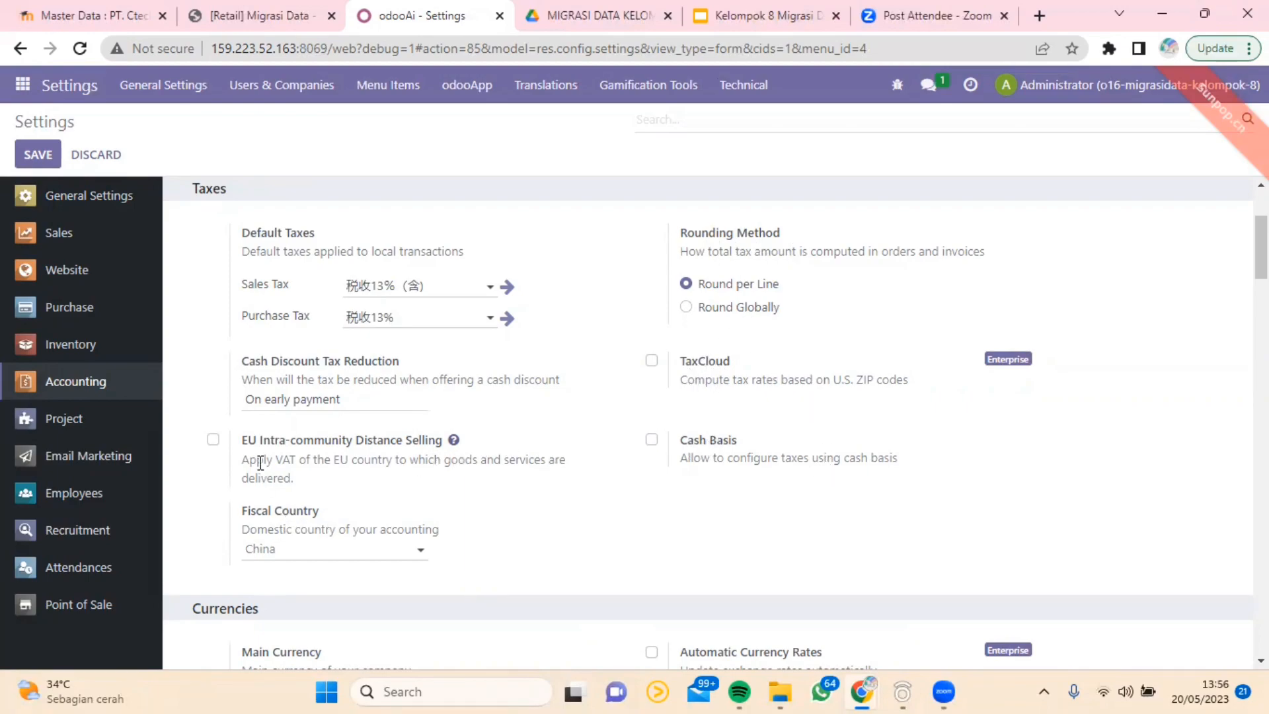
pyautogui.moveTo(270, 454)
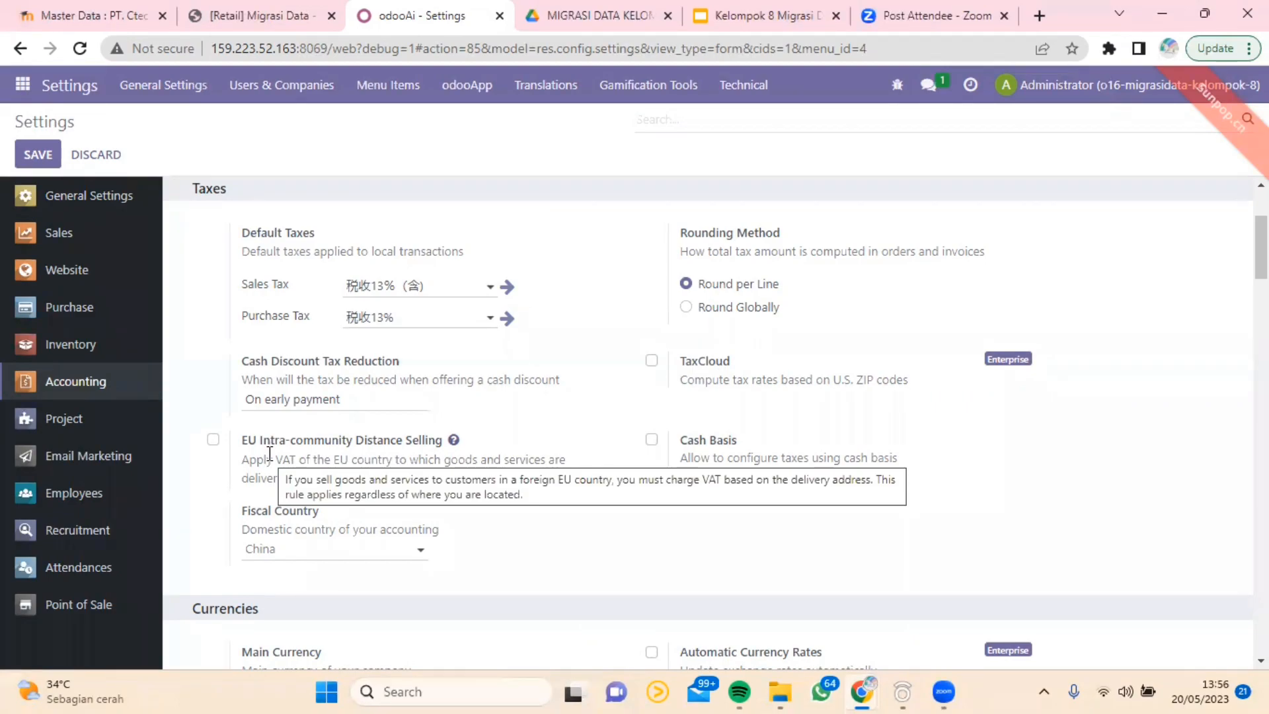
pyautogui.scroll(-2, 270, 454)
pyautogui.scroll(-4, 270, 454)
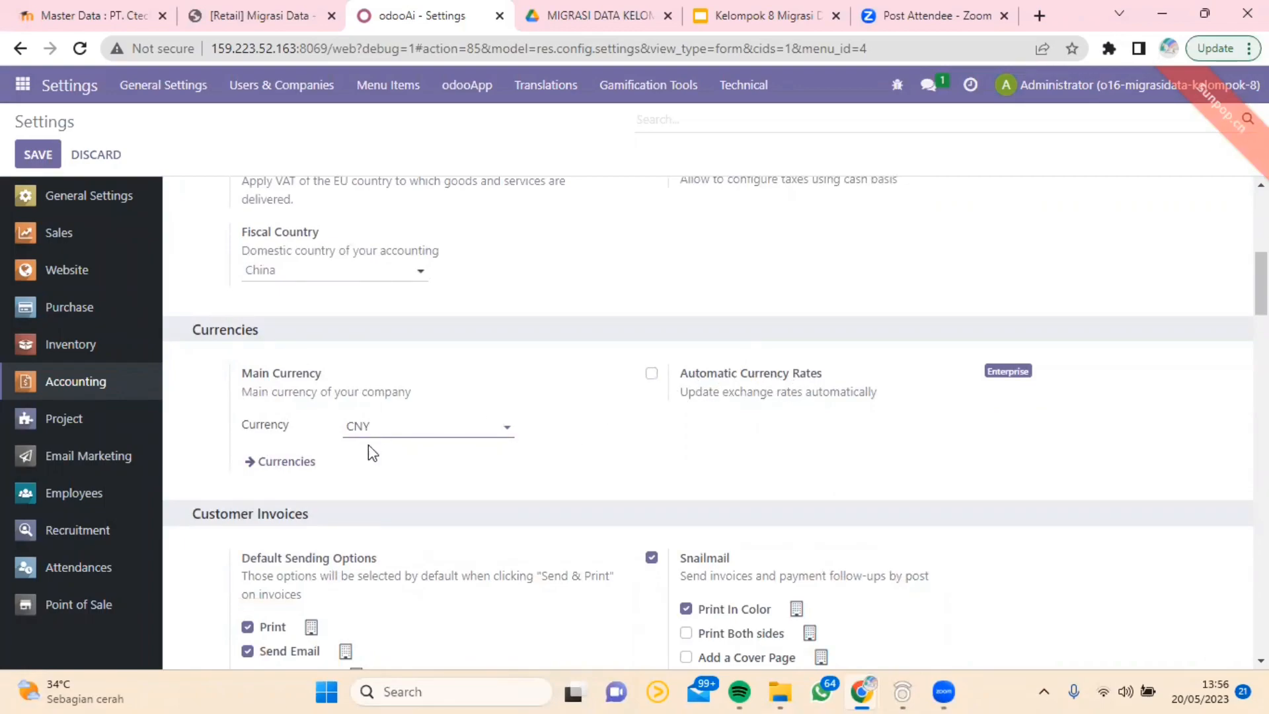
# Step: Review the Customer Invoices options in the Accounting settings, from default sending options and tax display to the sales credit limit
pyautogui.scroll(-3, 368, 444)
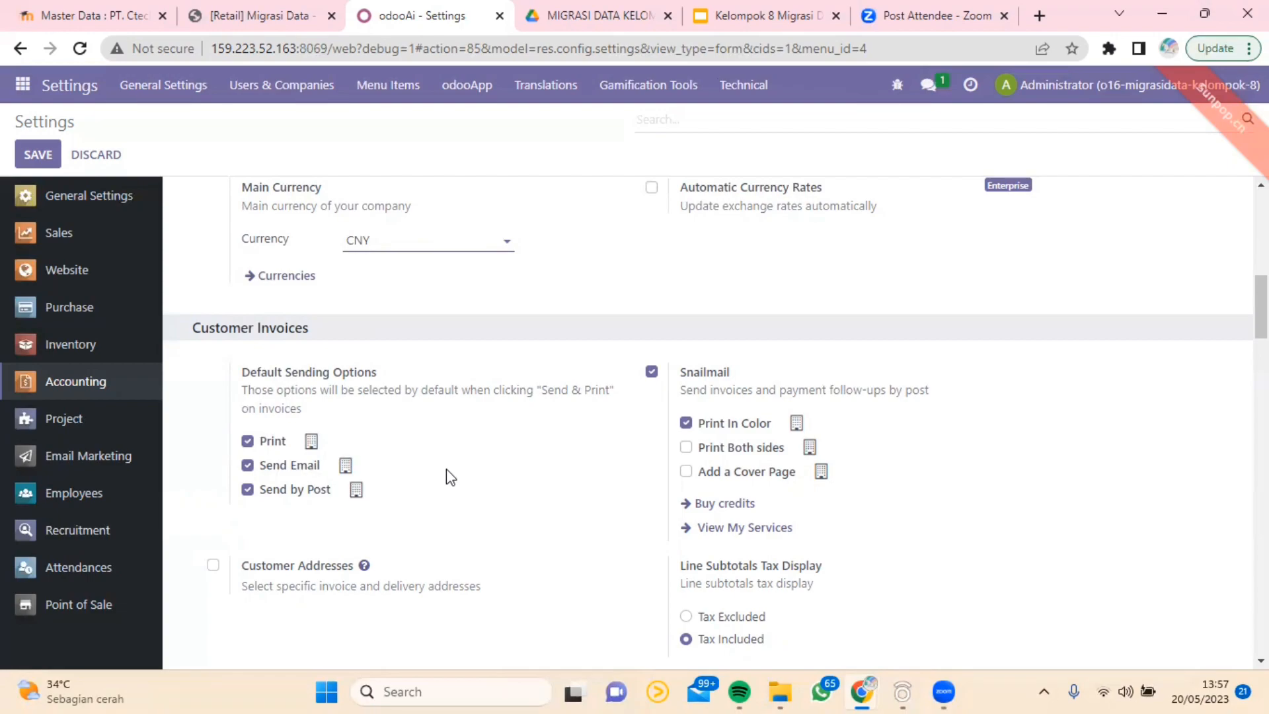
pyautogui.scroll(-3, 671, 397)
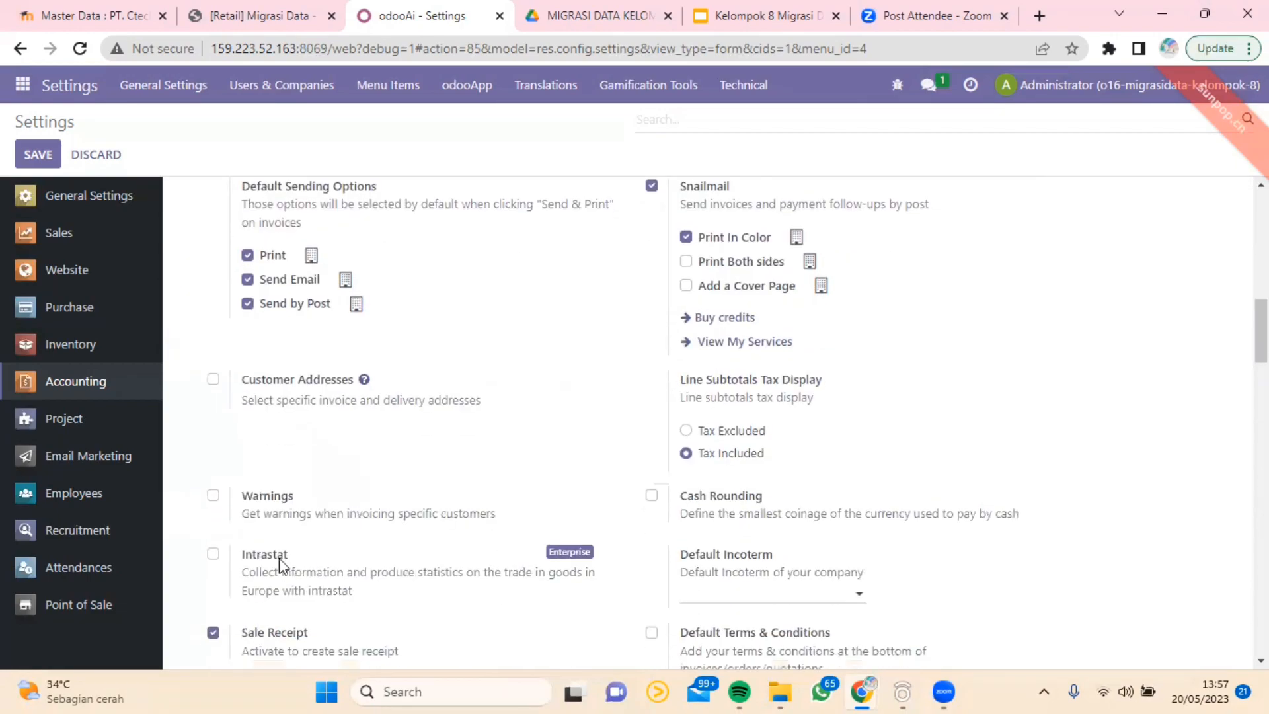
pyautogui.scroll(-2, 346, 554)
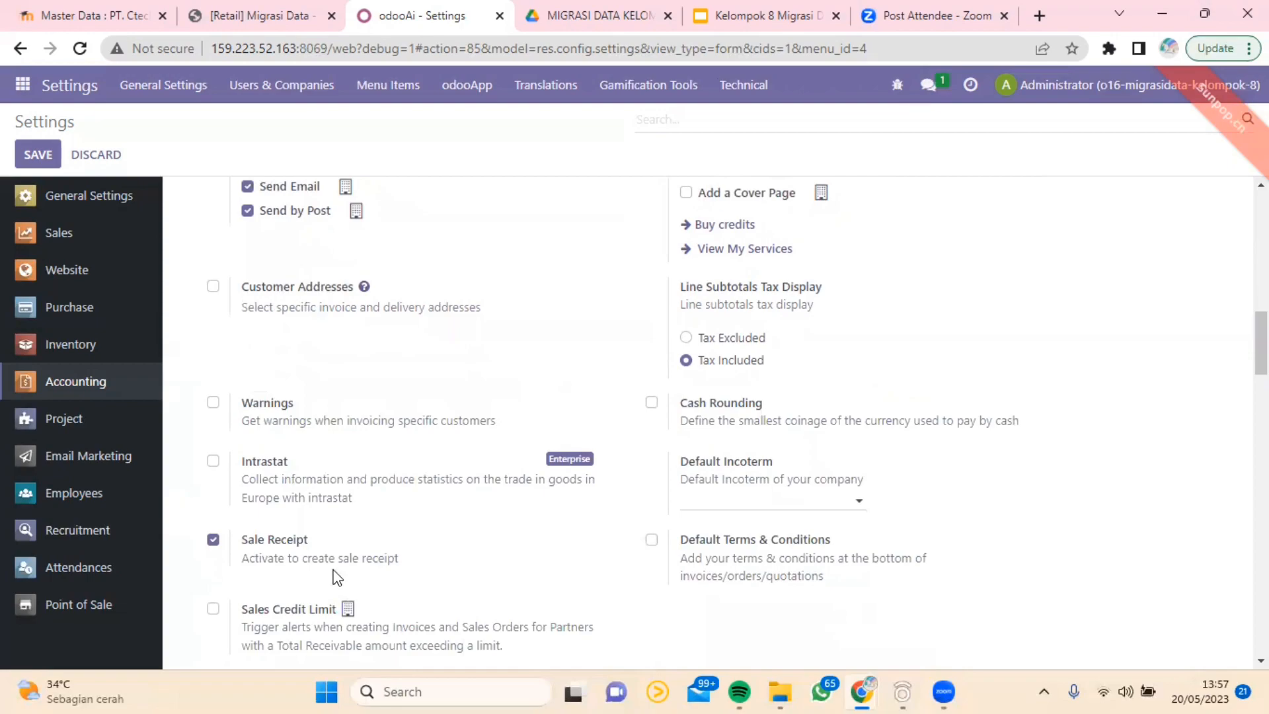
pyautogui.scroll(-1, 336, 575)
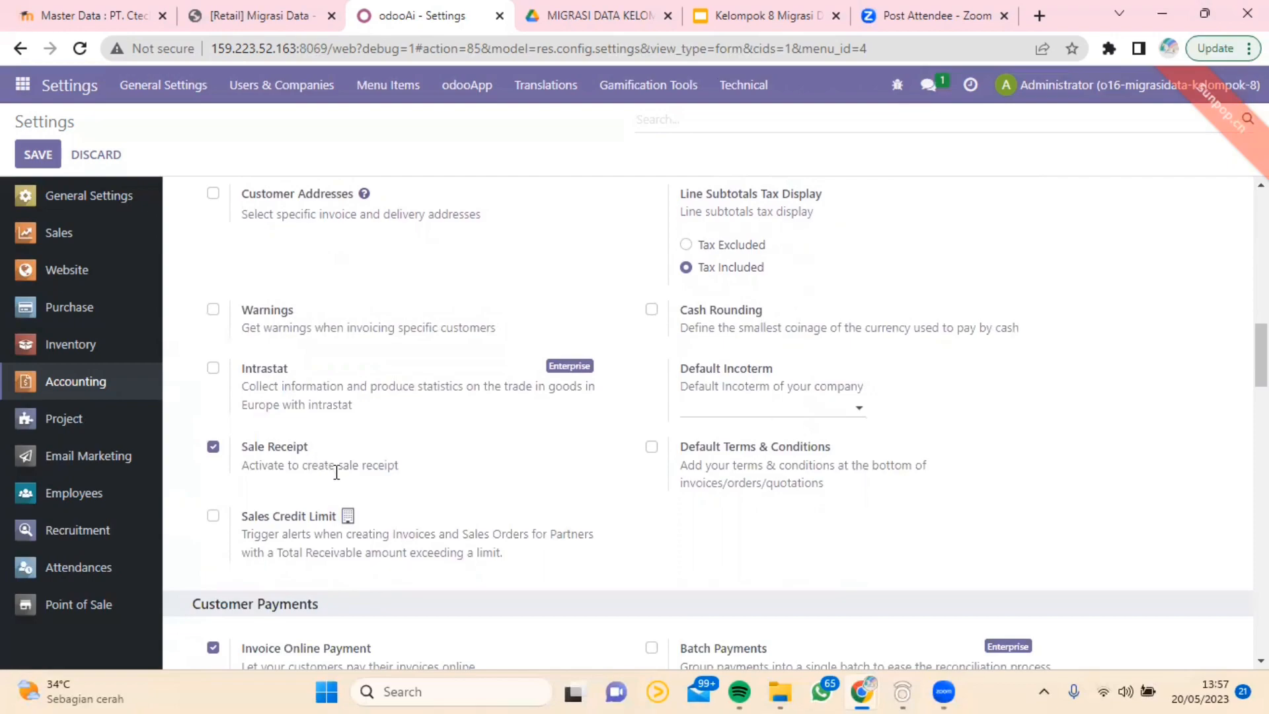
pyautogui.scroll(-1, 343, 484)
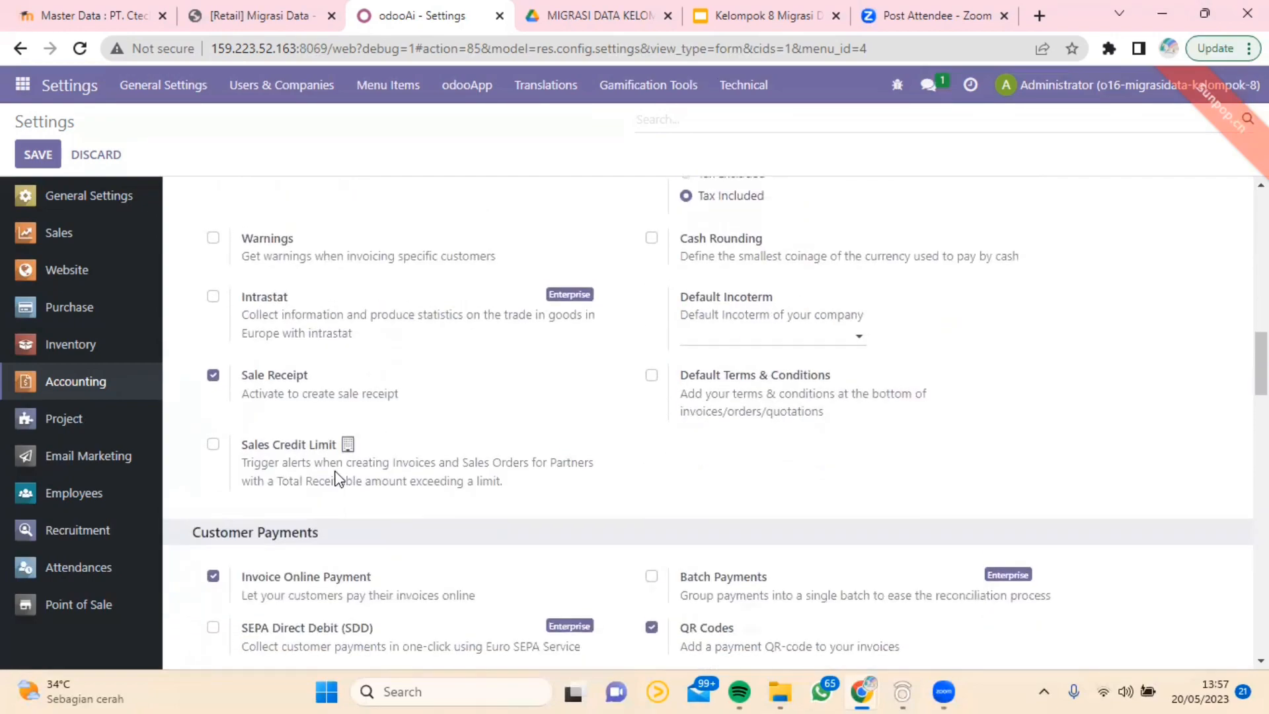
pyautogui.scroll(4, 340, 478)
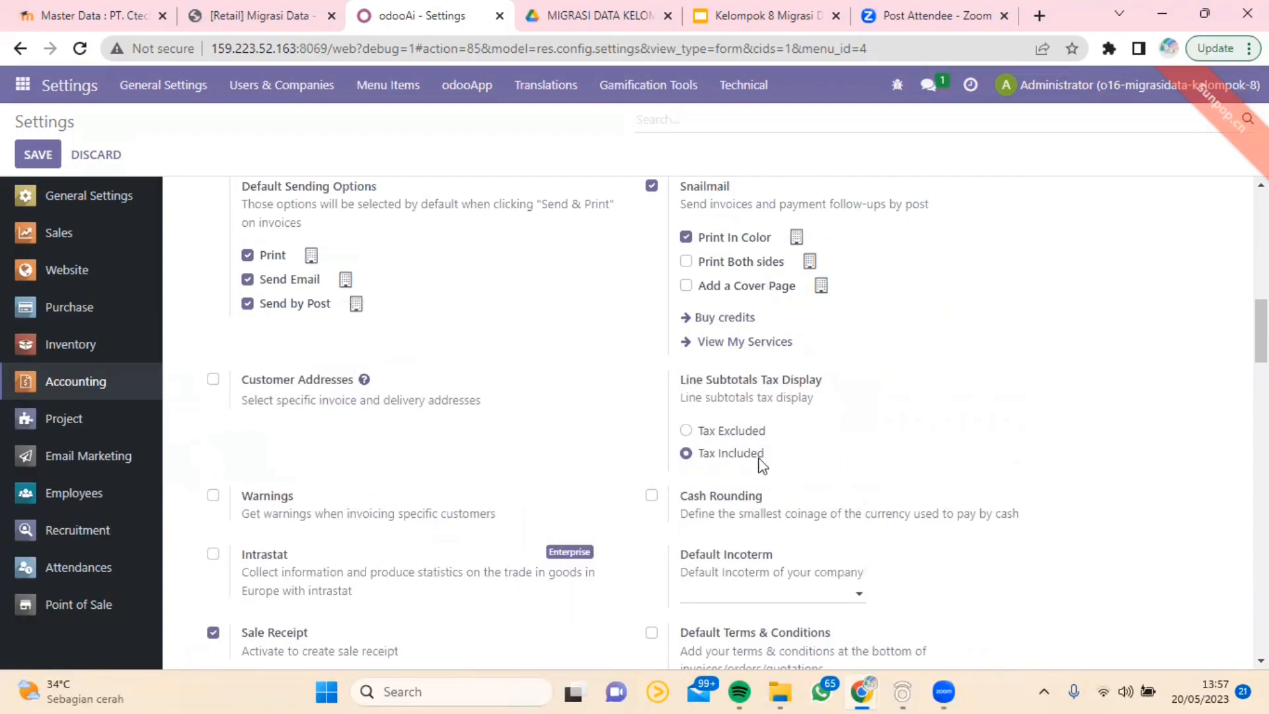
pyautogui.scroll(-1, 767, 509)
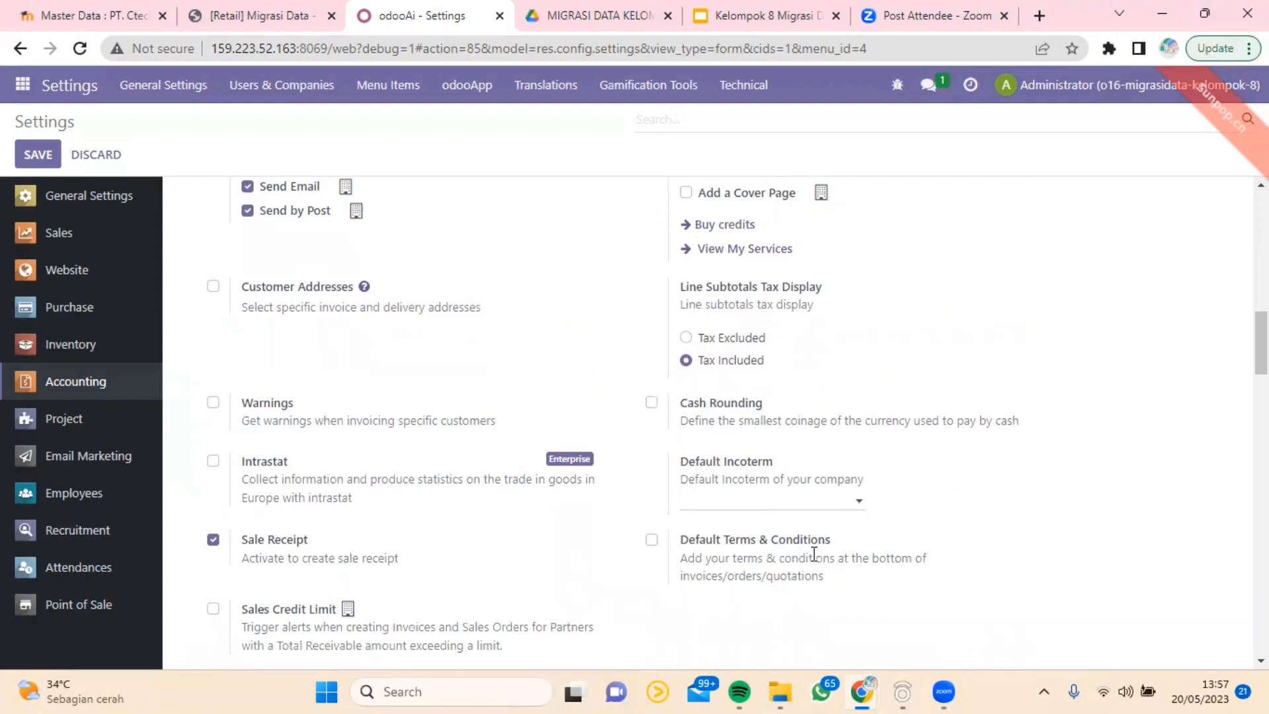
# Step: Review the Customer Payments, Vendor Bills, Vendor Payments, Digitization and Default Accounts sections of the Accounting settings
pyautogui.scroll(-1, 537, 493)
pyautogui.scroll(-3, 533, 486)
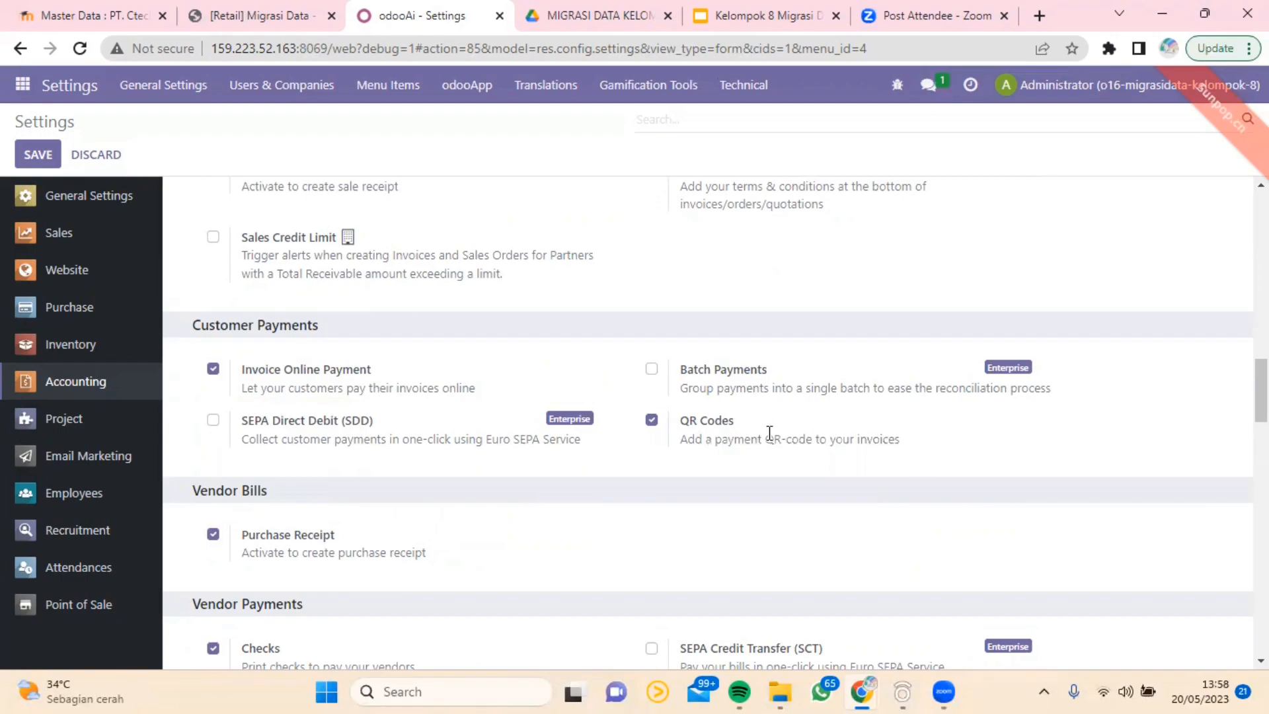
pyautogui.scroll(-1, 616, 428)
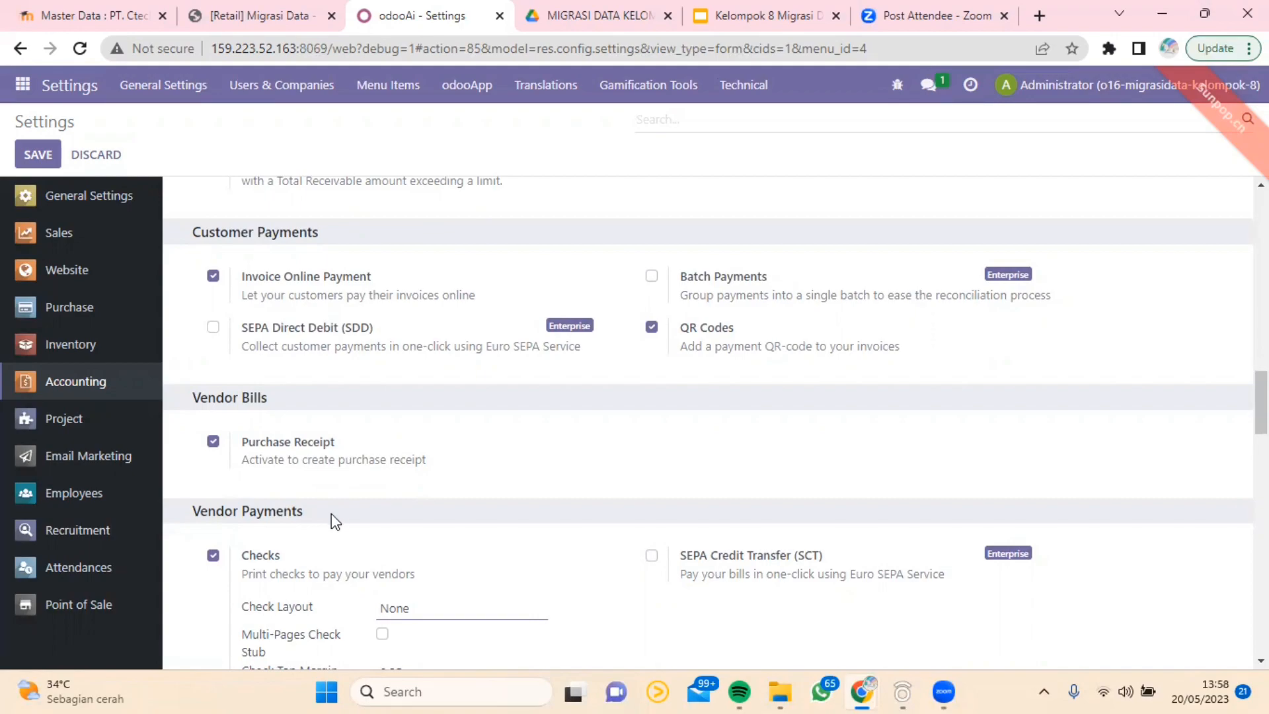
pyautogui.scroll(-2, 332, 514)
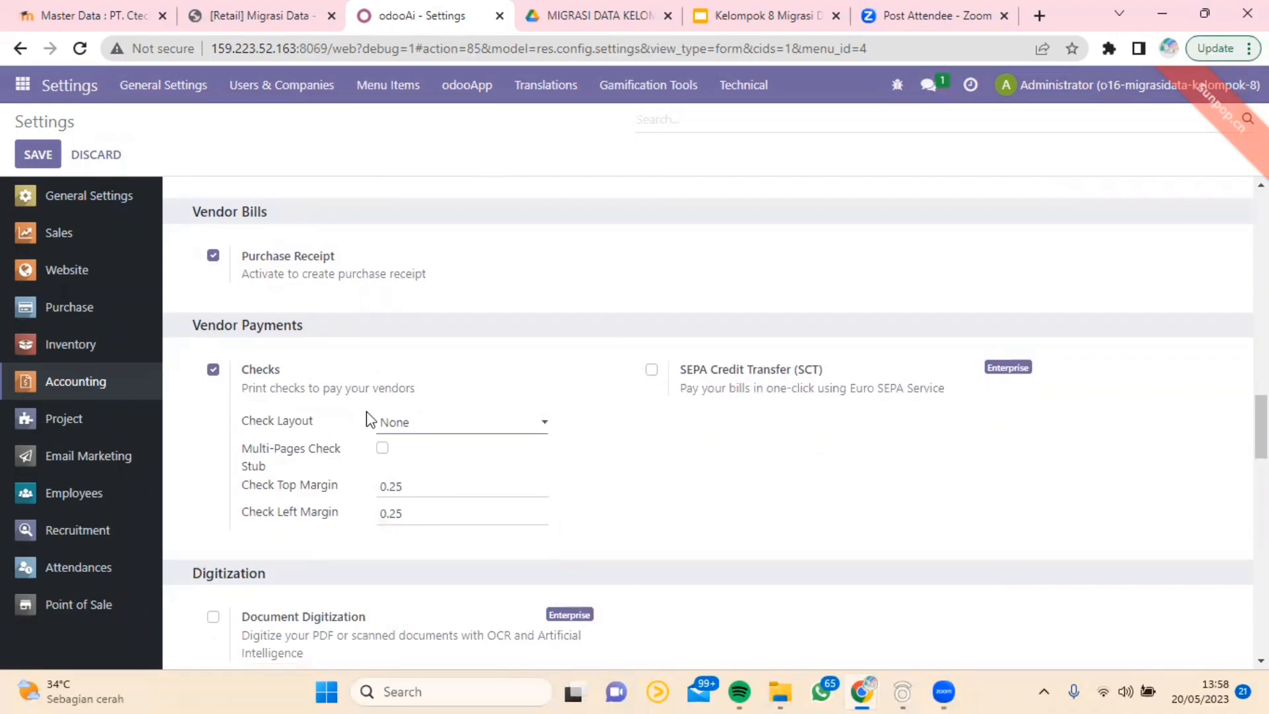
pyautogui.scroll(-3, 369, 420)
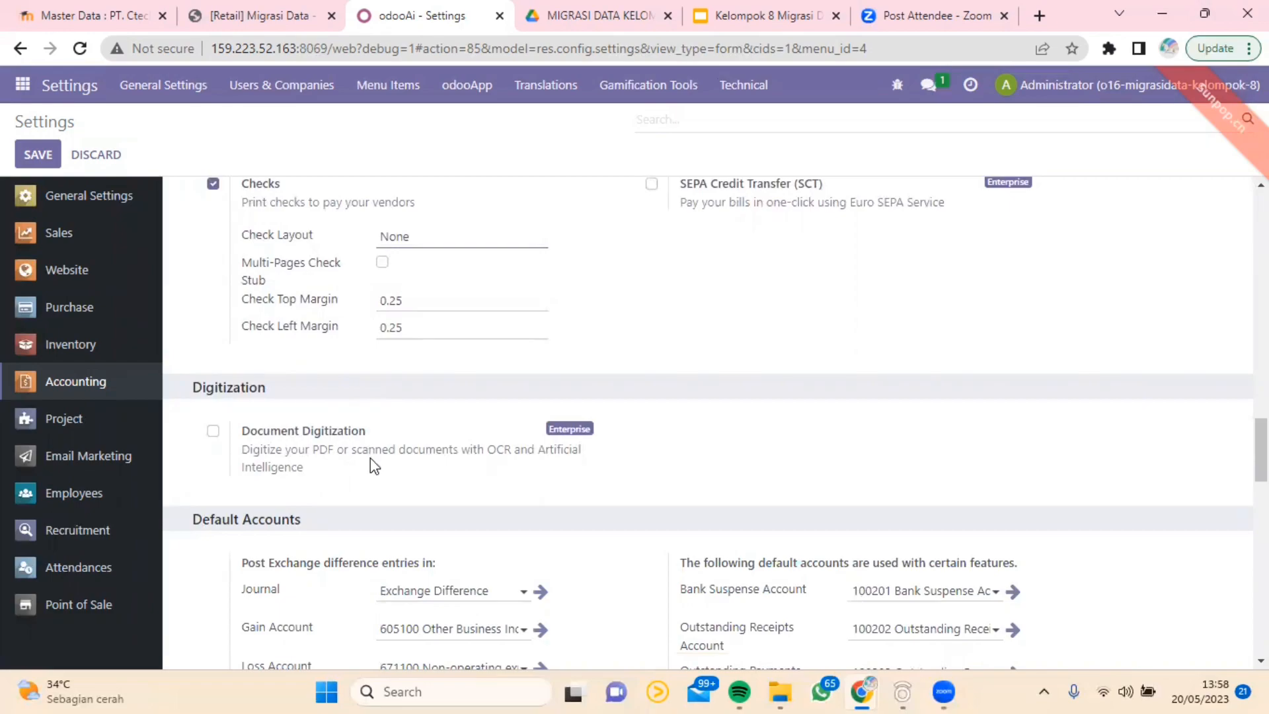
pyautogui.scroll(-3, 374, 466)
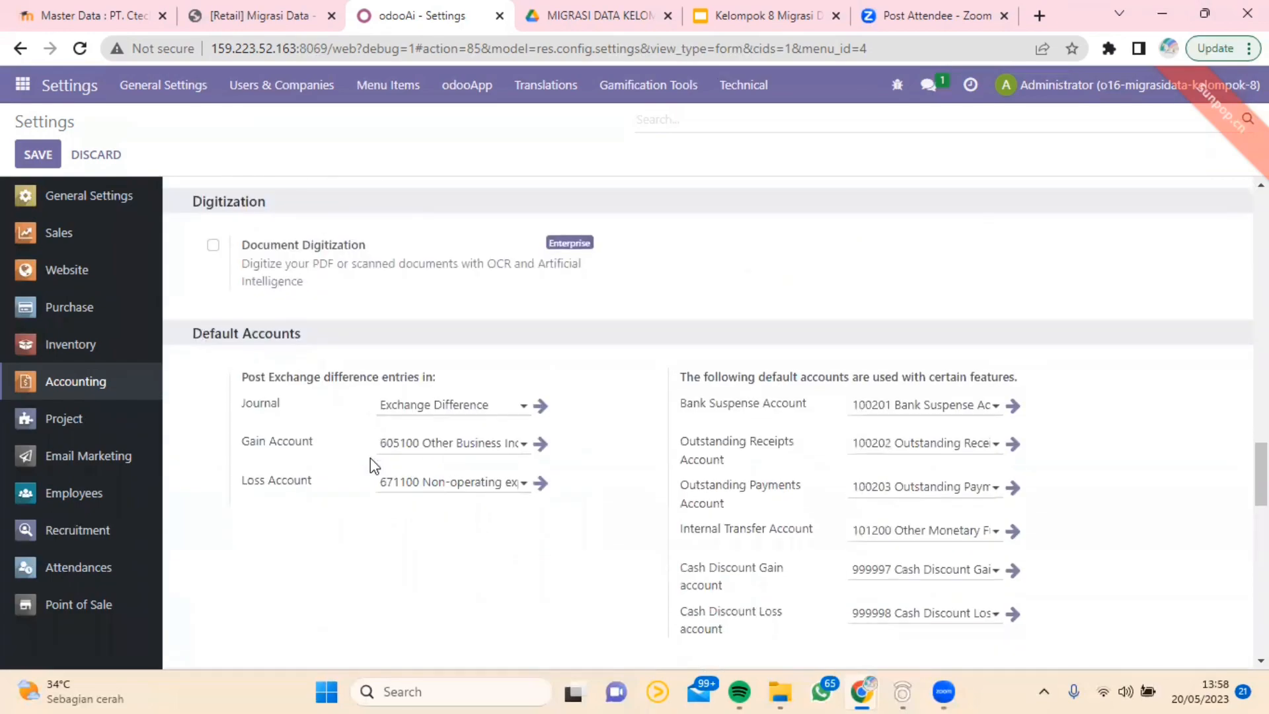
# Step: Review the remaining Accounting settings from Bank & Cash, Fiscal Periods and Analytics through Storno Accounting and Financial Reports to Anglo-Saxon Accounting
pyautogui.scroll(-8, 374, 466)
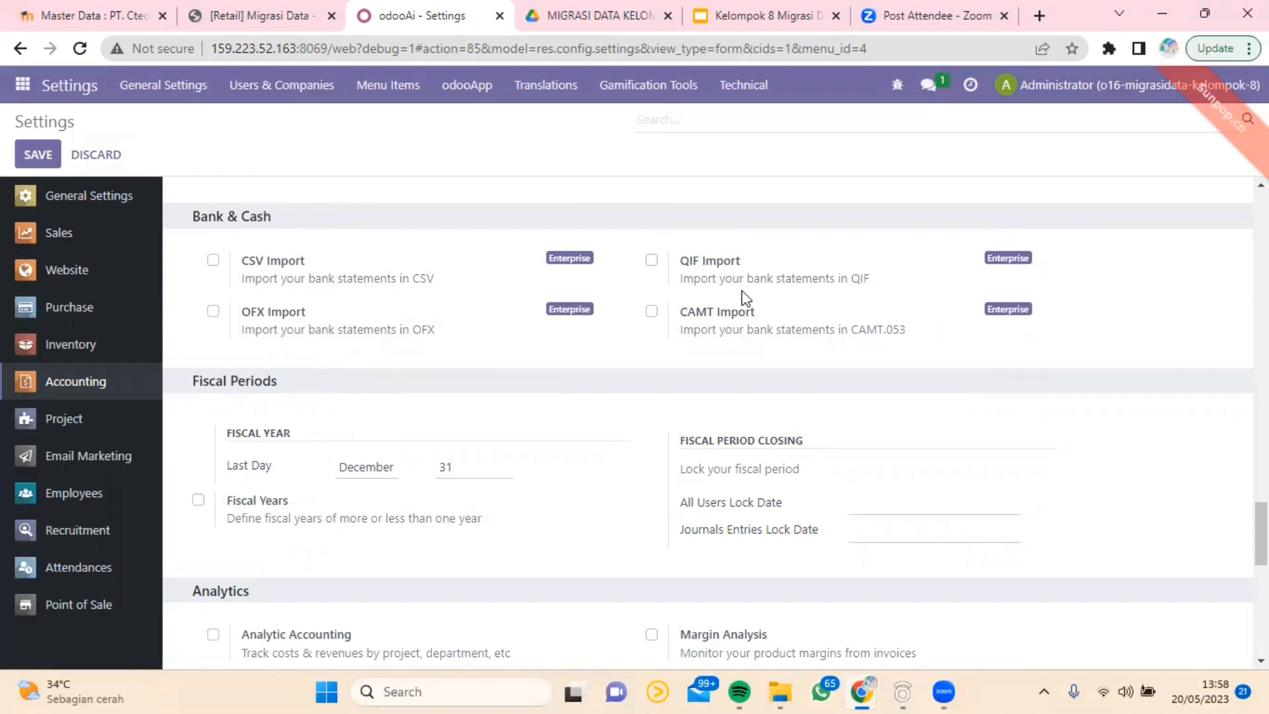
pyautogui.moveTo(722, 282)
pyautogui.moveTo(270, 264)
pyautogui.moveTo(303, 328)
pyautogui.scroll(-5, 429, 395)
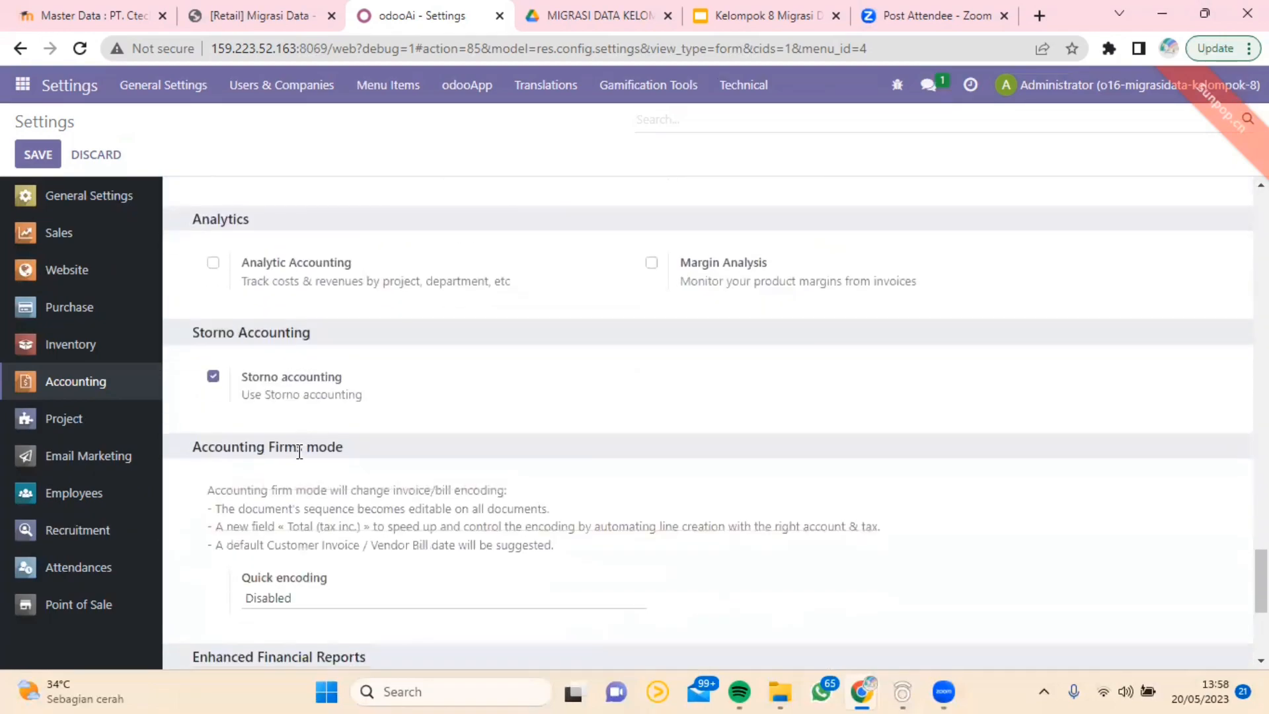
pyautogui.scroll(-3, 306, 486)
pyautogui.scroll(-1, 308, 487)
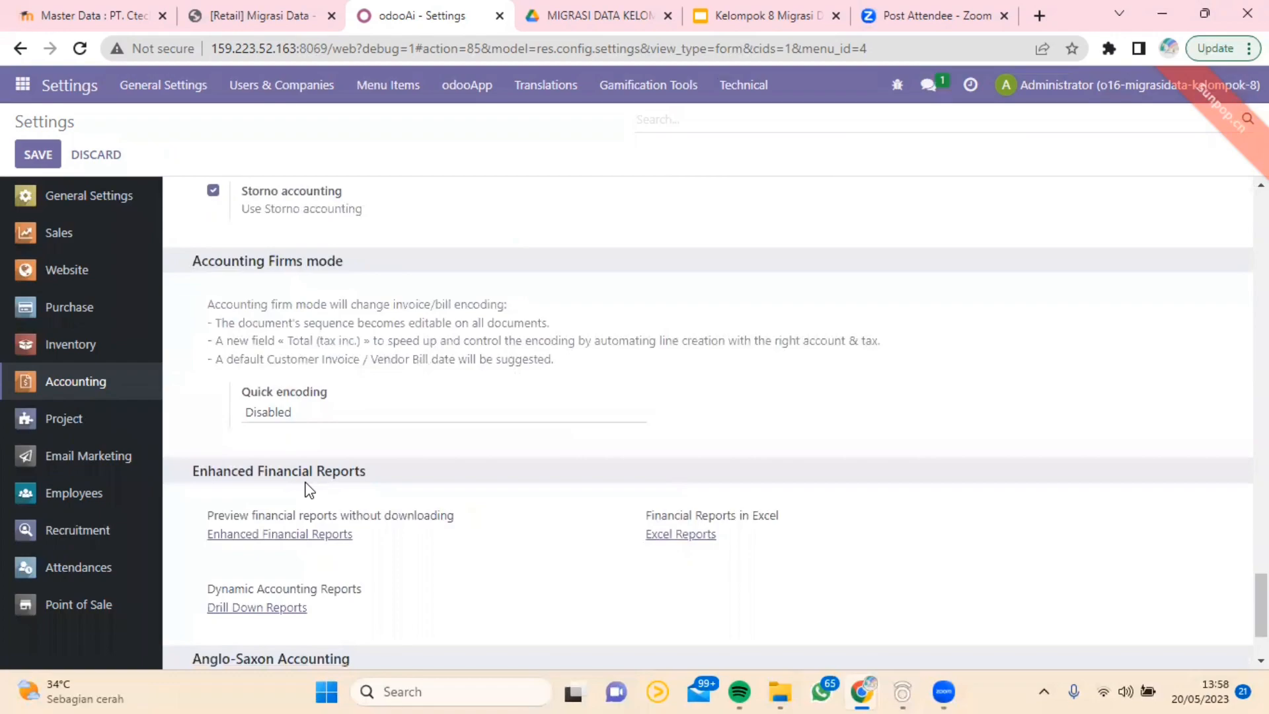
pyautogui.scroll(-2, 306, 489)
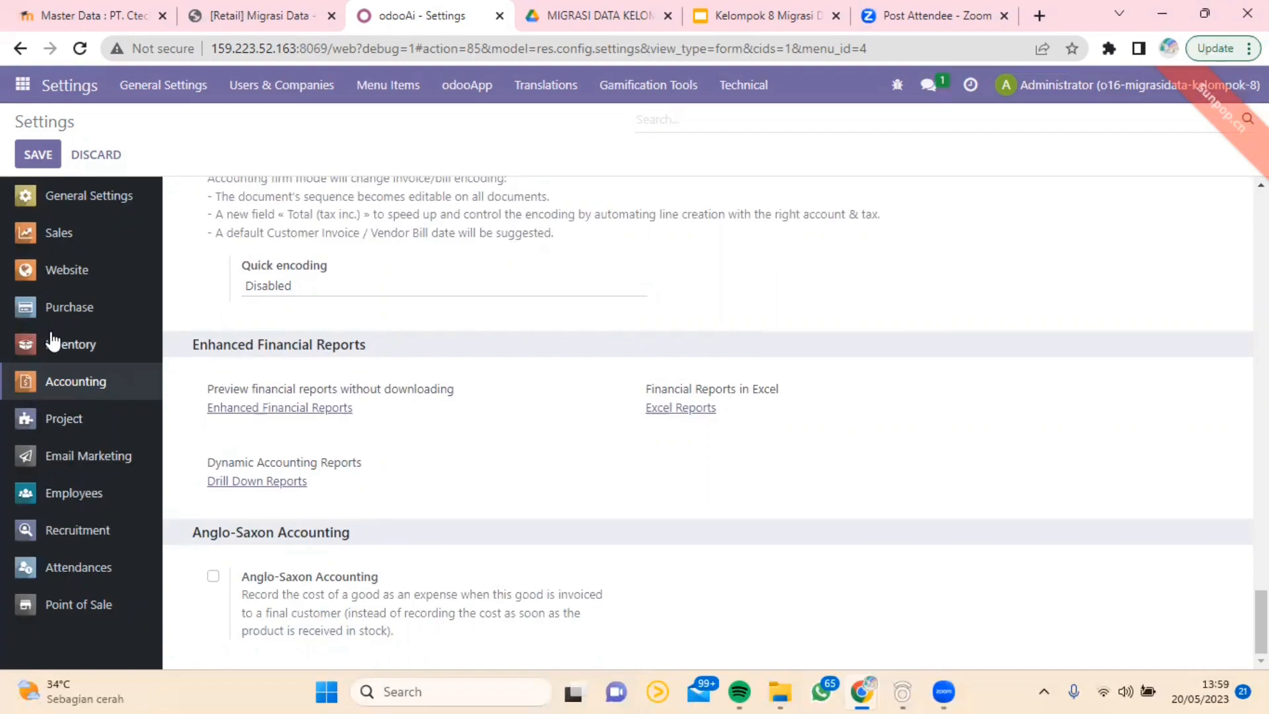
# Step: Open the Inventory settings and review the Operations, Barcode, Shipping and Shipping Connectors sections
pyautogui.click(86, 346)
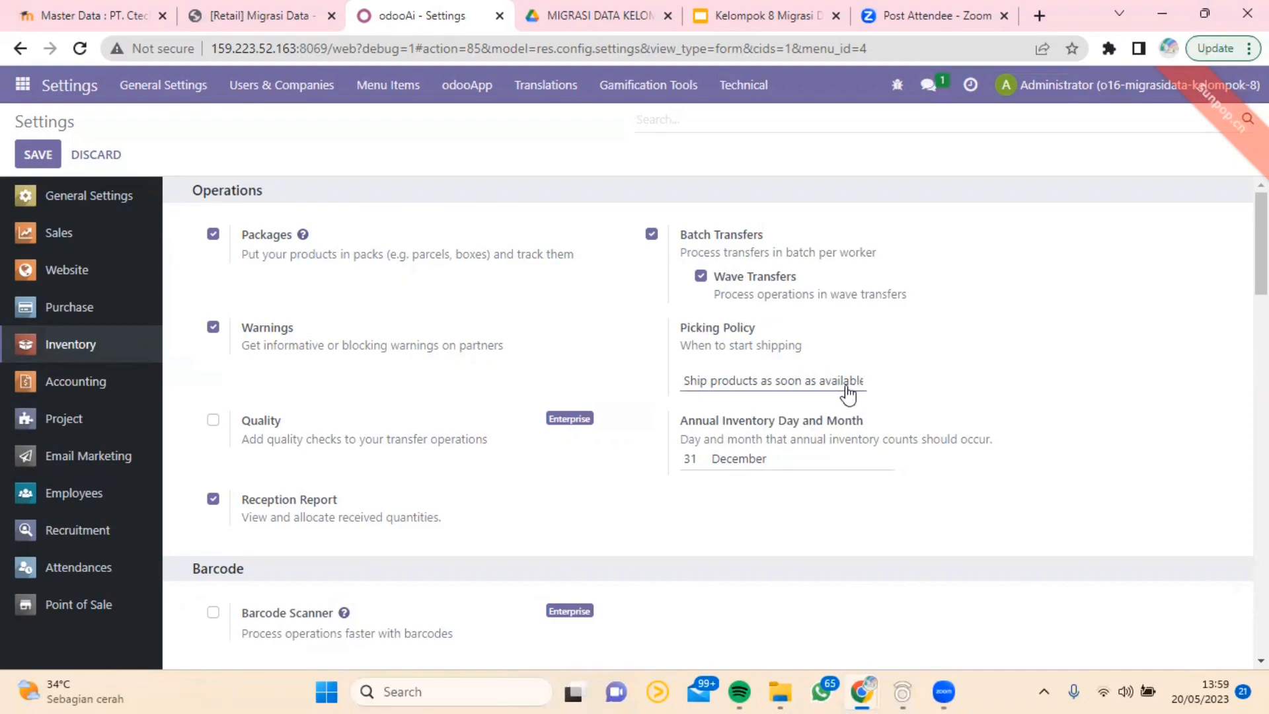
pyautogui.scroll(-5, 522, 352)
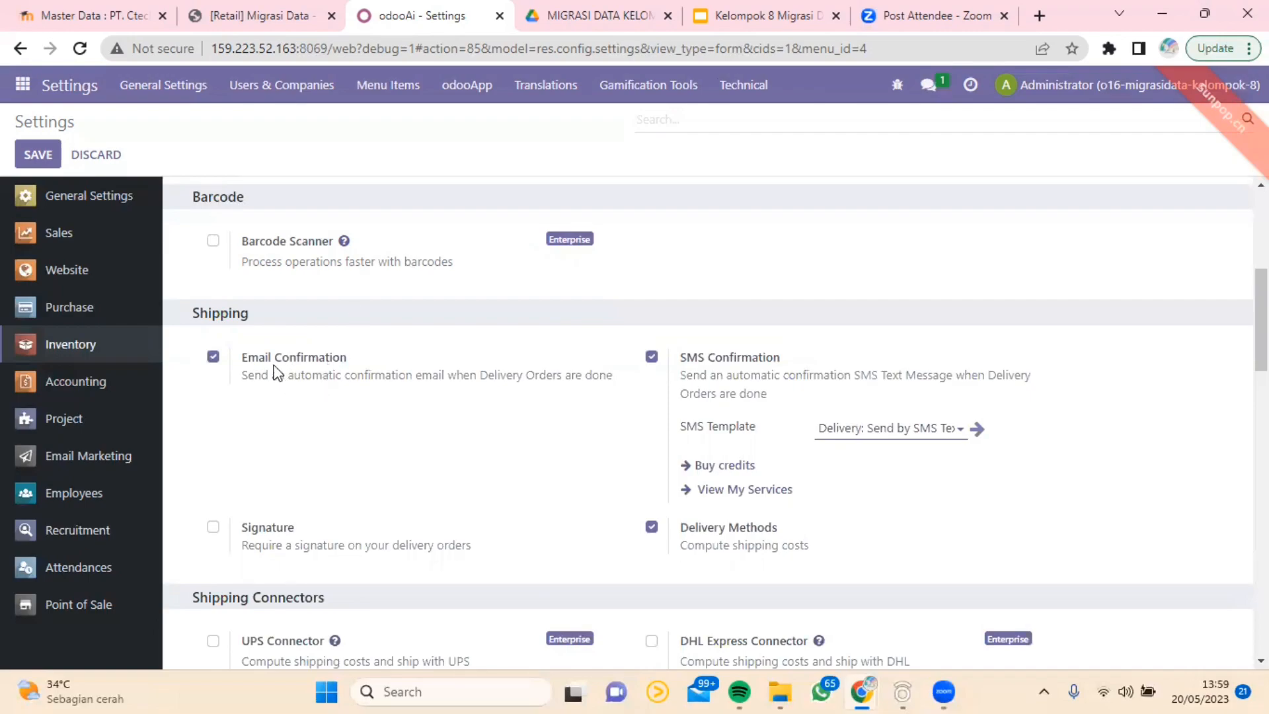
pyautogui.scroll(-2, 271, 361)
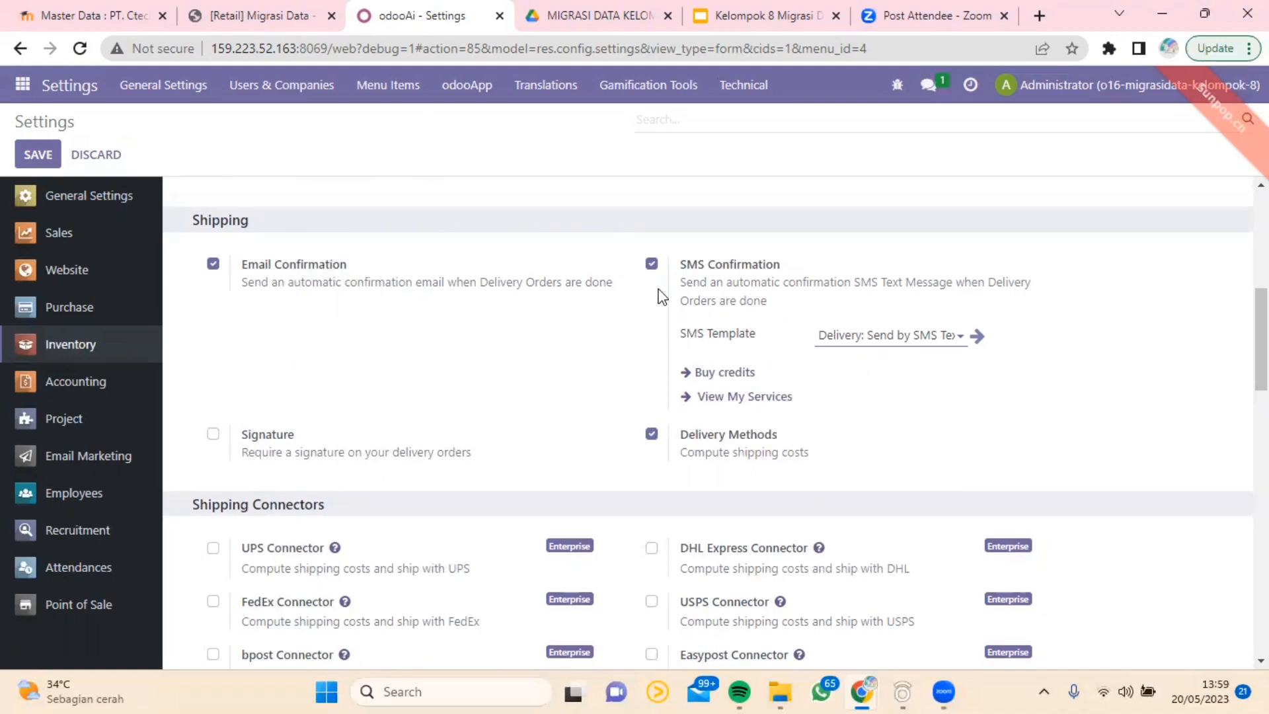
pyautogui.scroll(-1, 737, 443)
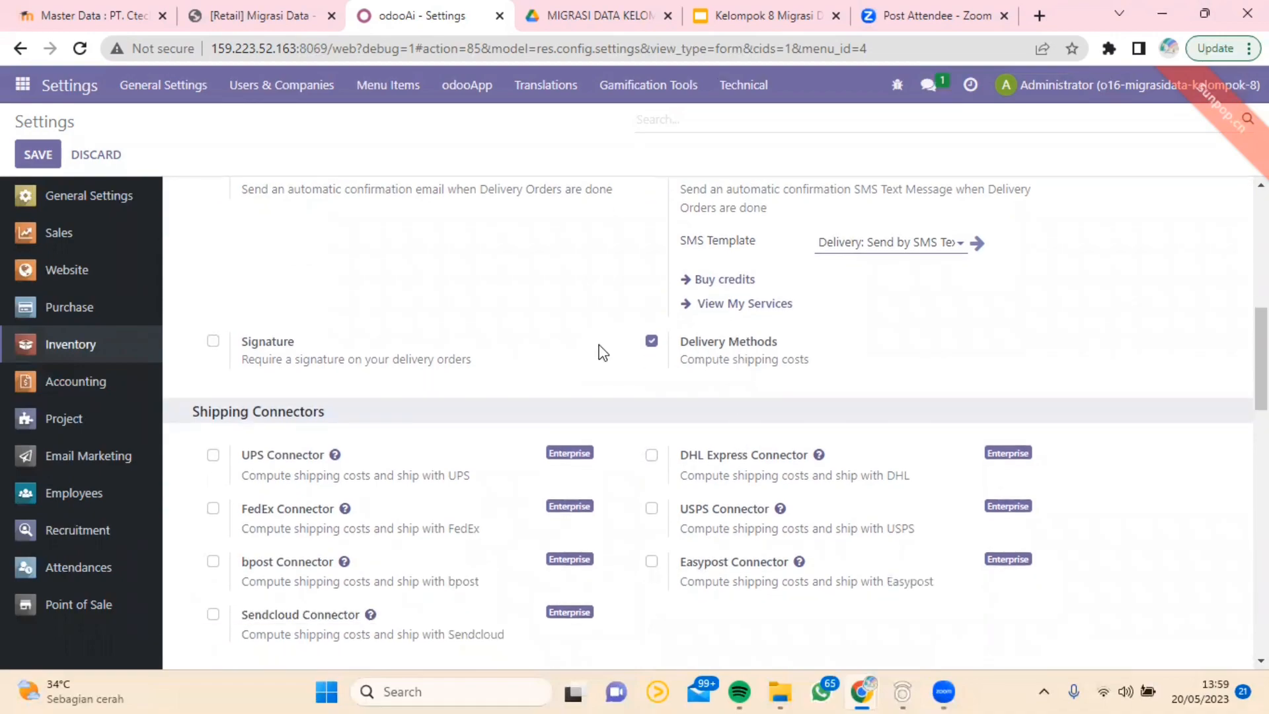
pyautogui.scroll(-2, 423, 439)
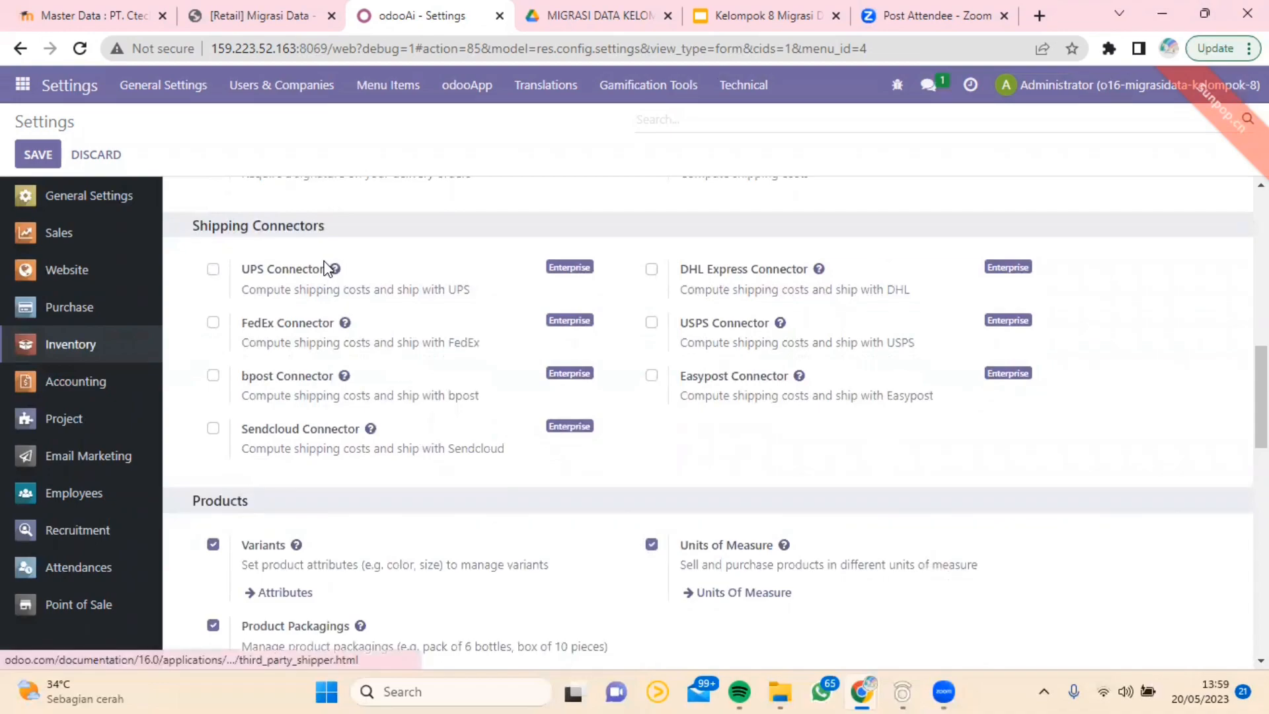
# Step: Review the Products, Traceability, Valuation, Warehouse and Advanced Scheduling sections of the Inventory settings
pyautogui.scroll(-2, 405, 425)
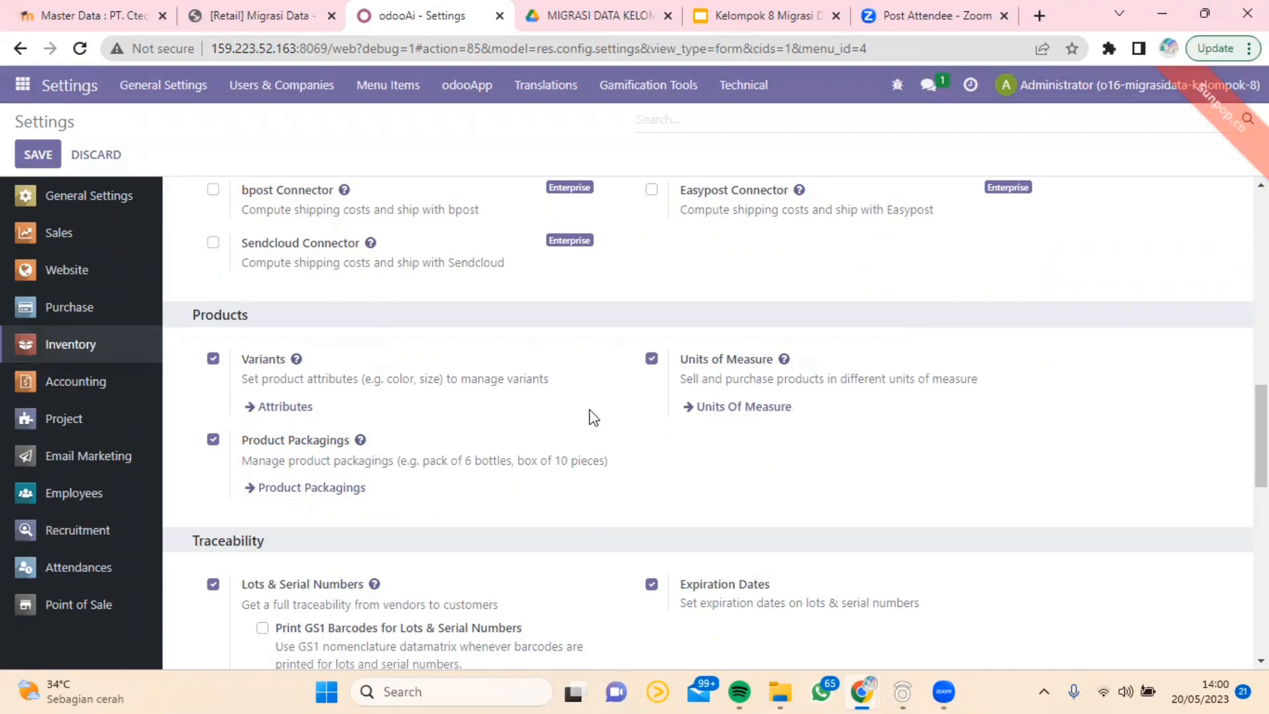
pyautogui.scroll(-2, 490, 465)
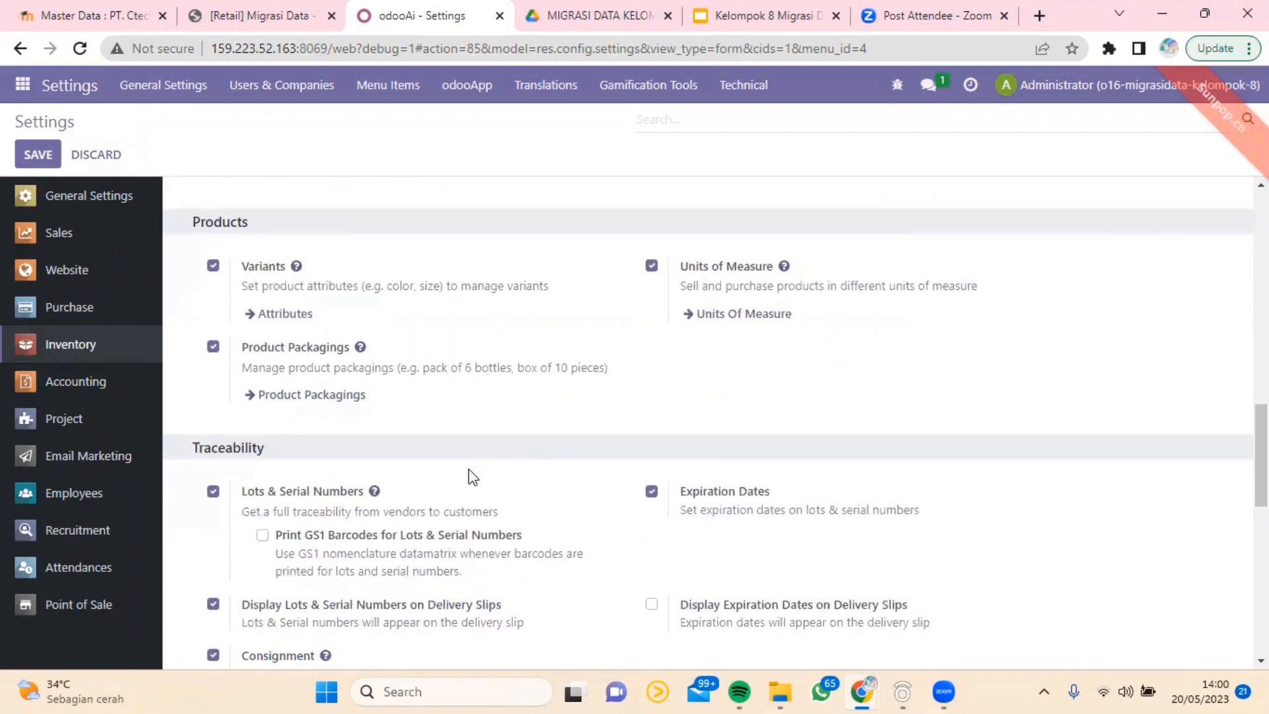
pyautogui.scroll(-4, 470, 476)
pyautogui.scroll(2, 302, 366)
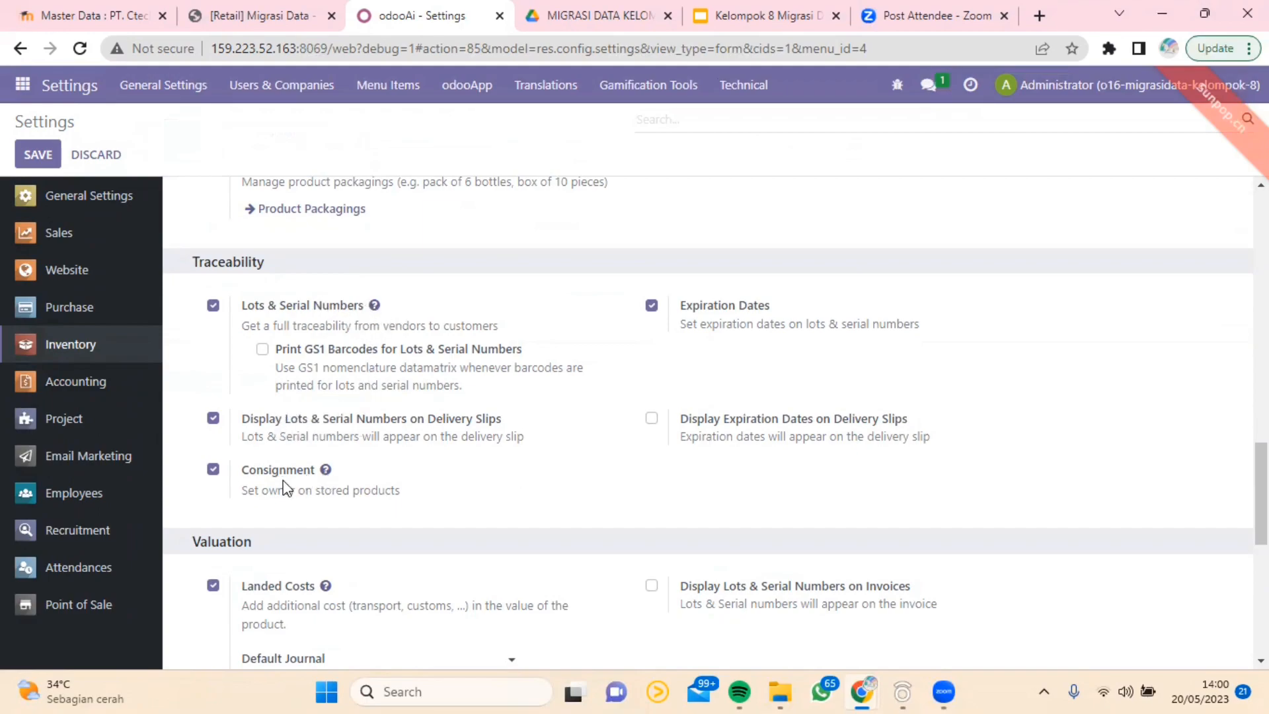
pyautogui.scroll(-3, 435, 390)
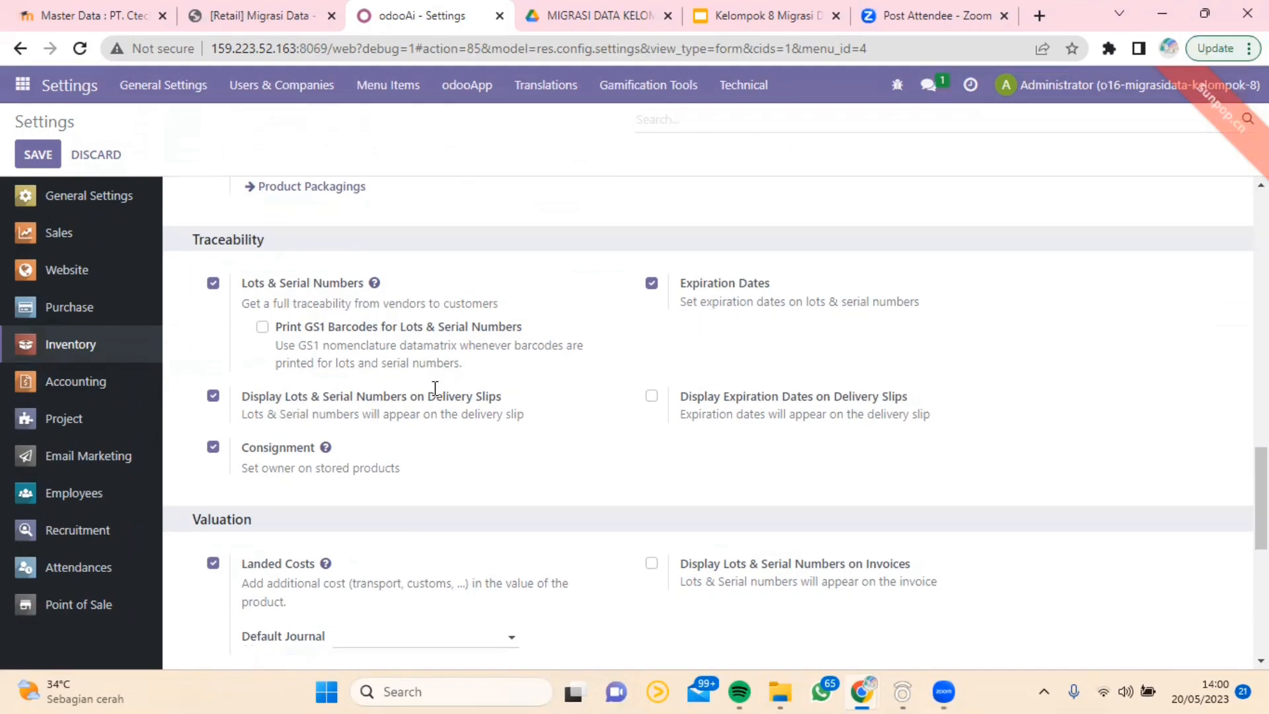
pyautogui.scroll(-3, 366, 421)
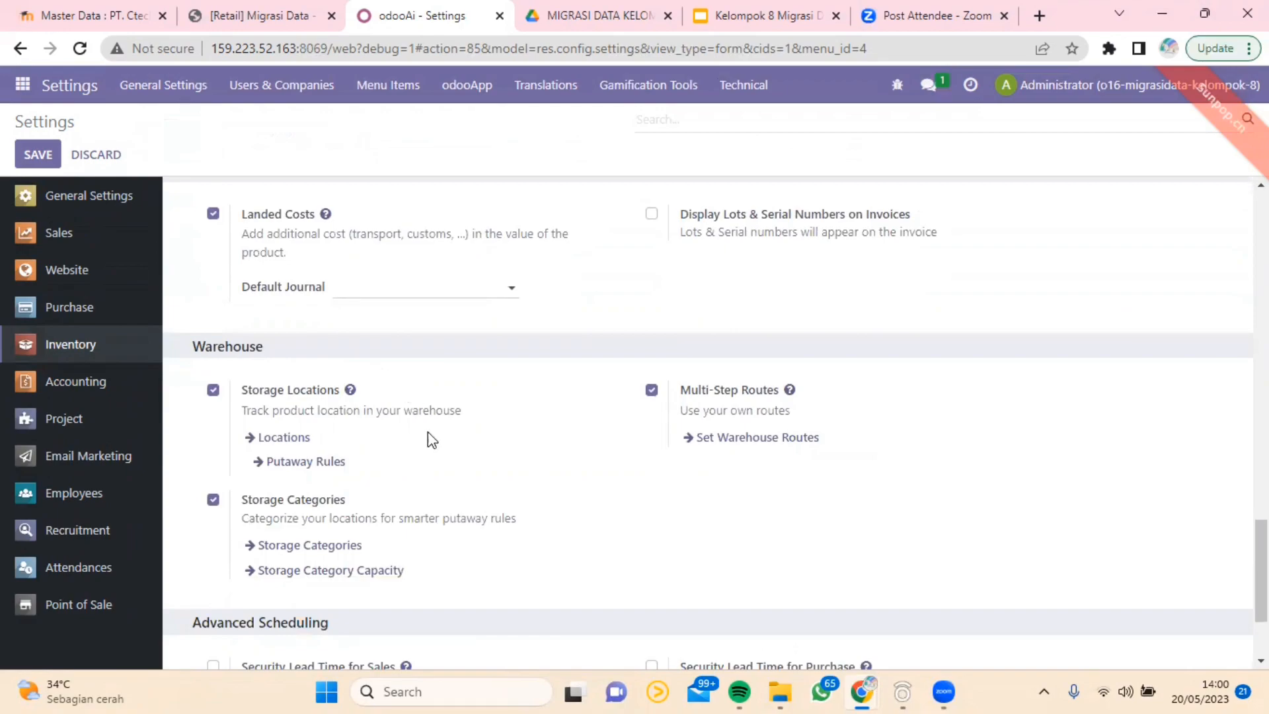
pyautogui.scroll(-2, 428, 434)
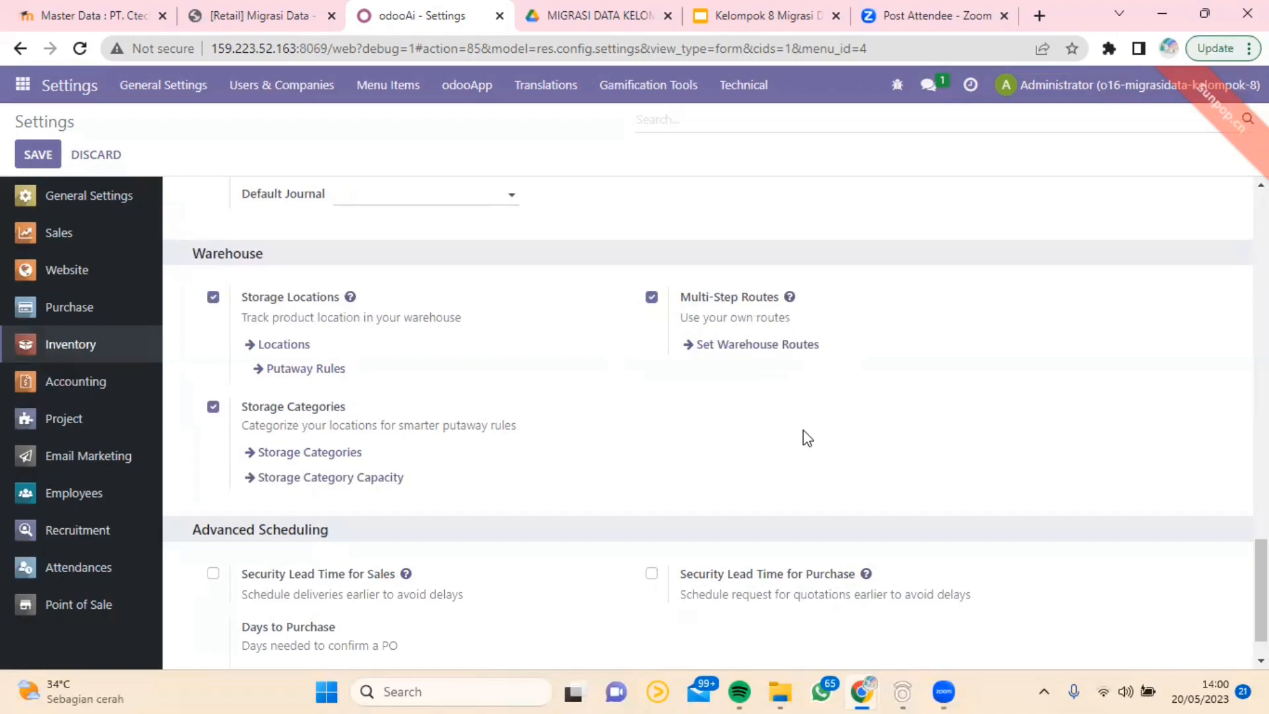
pyautogui.scroll(-1, 805, 438)
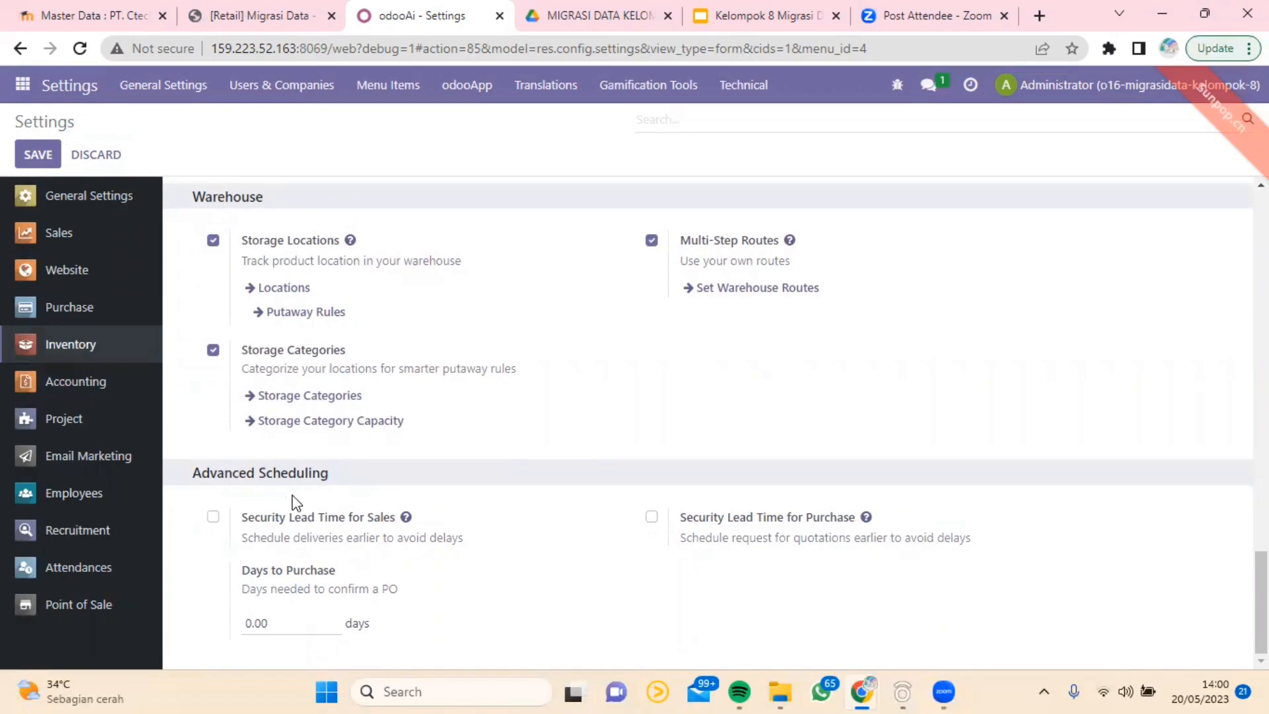
# Step: Go back through the Inventory settings to recheck the sections from Valuation up to Operations and the Shipping options
pyautogui.scroll(10, 338, 429)
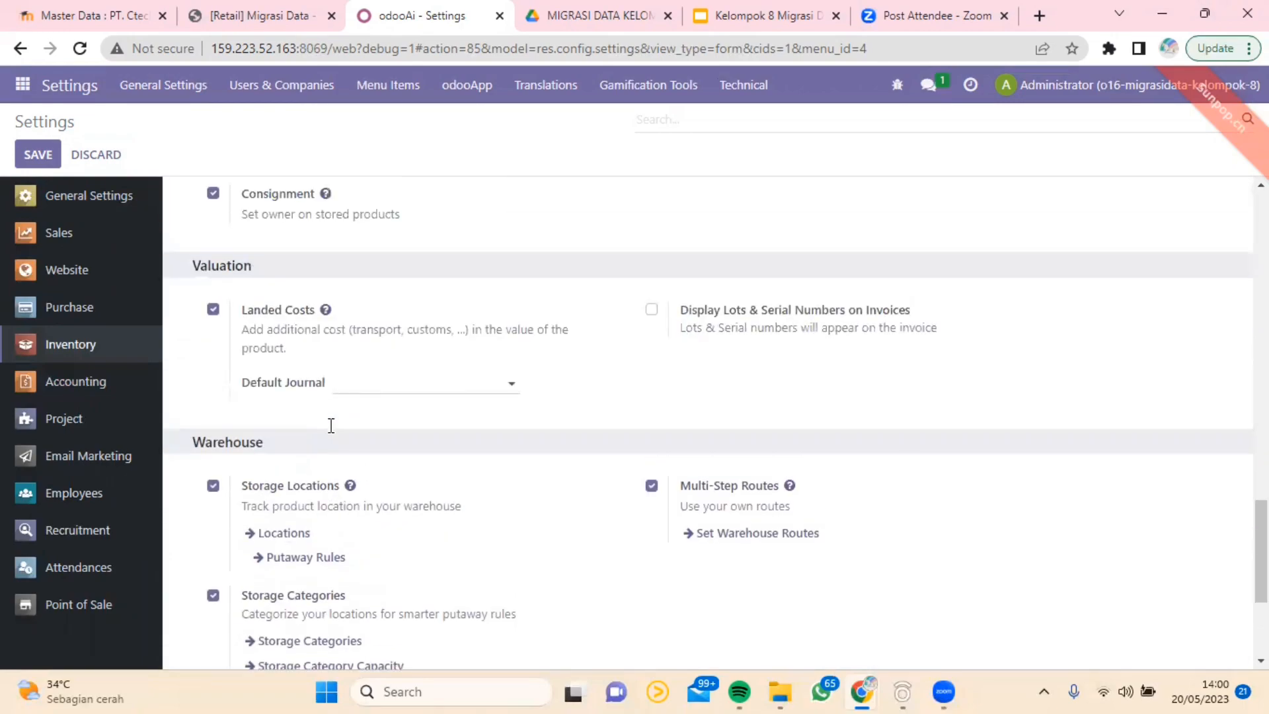
pyautogui.scroll(20, 333, 425)
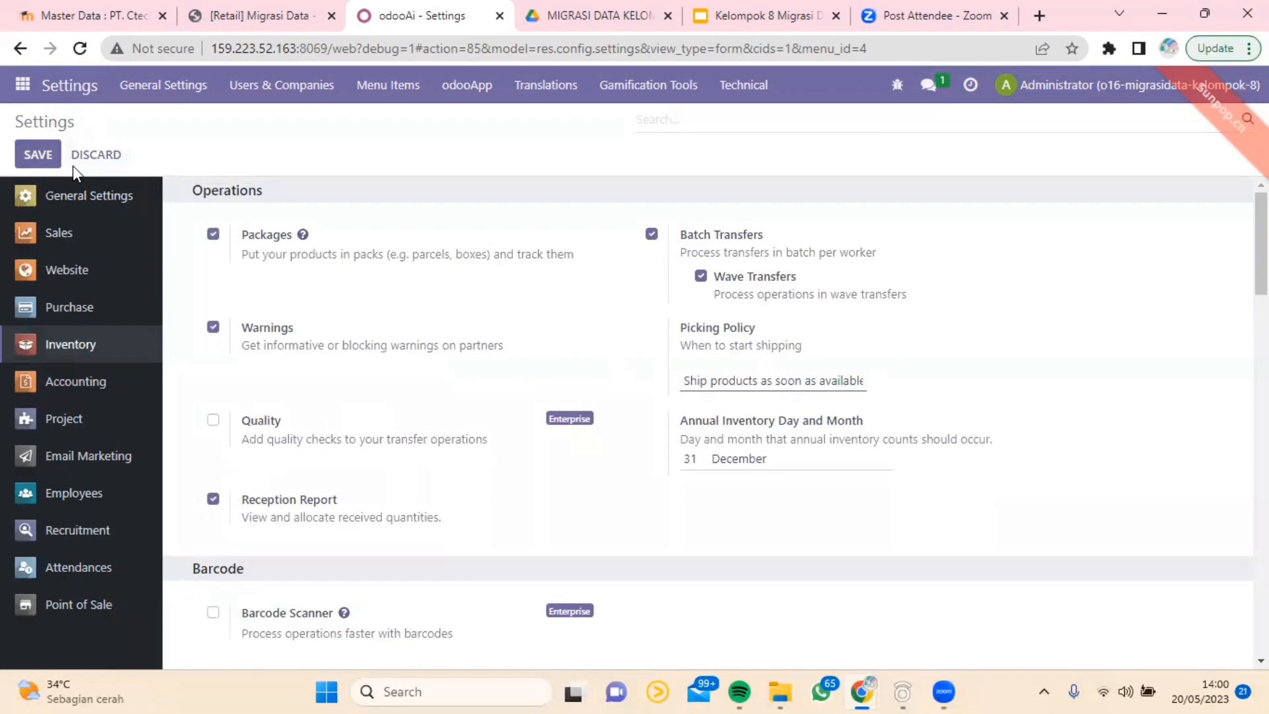
pyautogui.scroll(-3, 218, 324)
pyautogui.scroll(3, 229, 333)
pyautogui.scroll(-5, 229, 332)
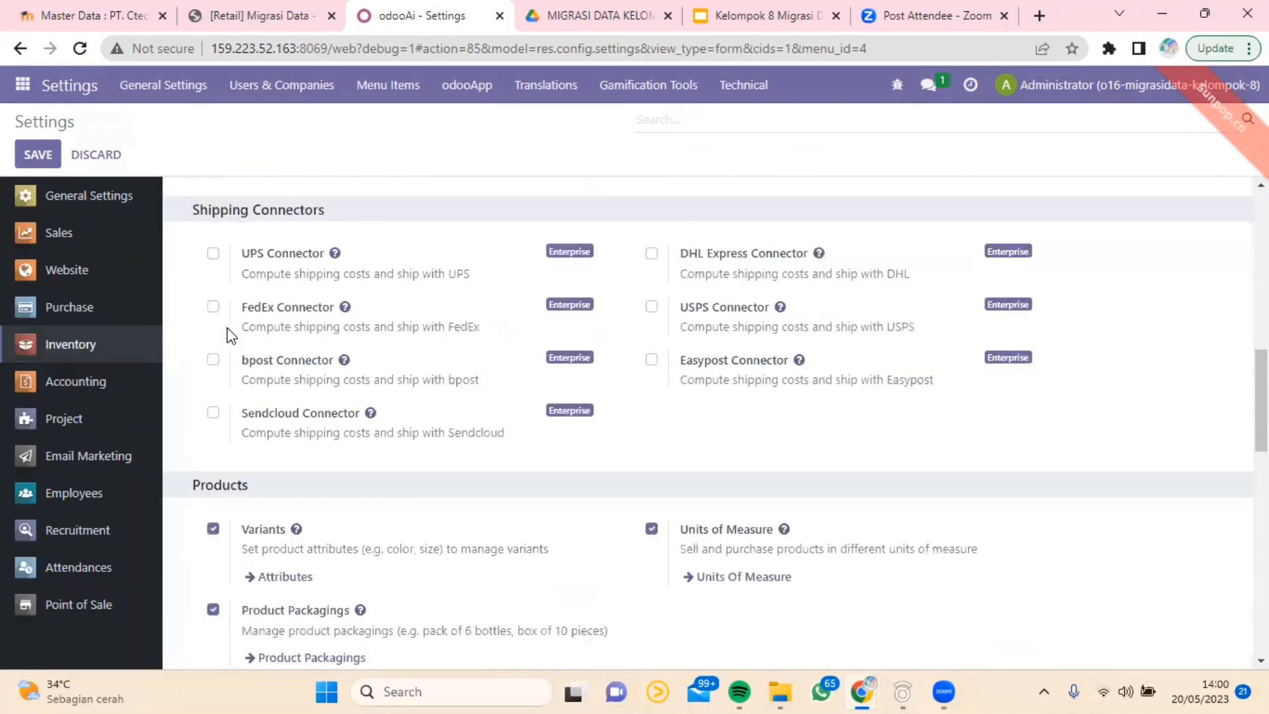
pyautogui.scroll(-3, 229, 333)
pyautogui.scroll(6, 228, 334)
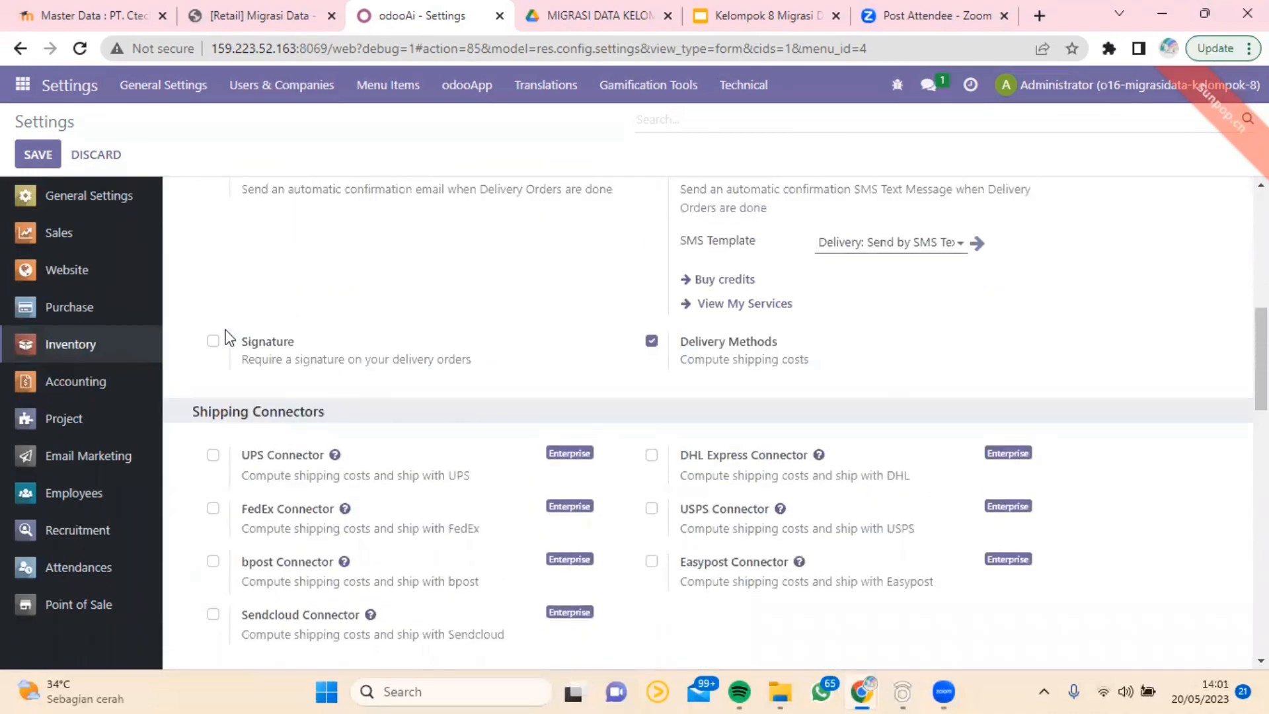
# Step: Open the Purchase settings and review the Orders, Invoicing, Products and Logistics options
pyautogui.click(60, 310)
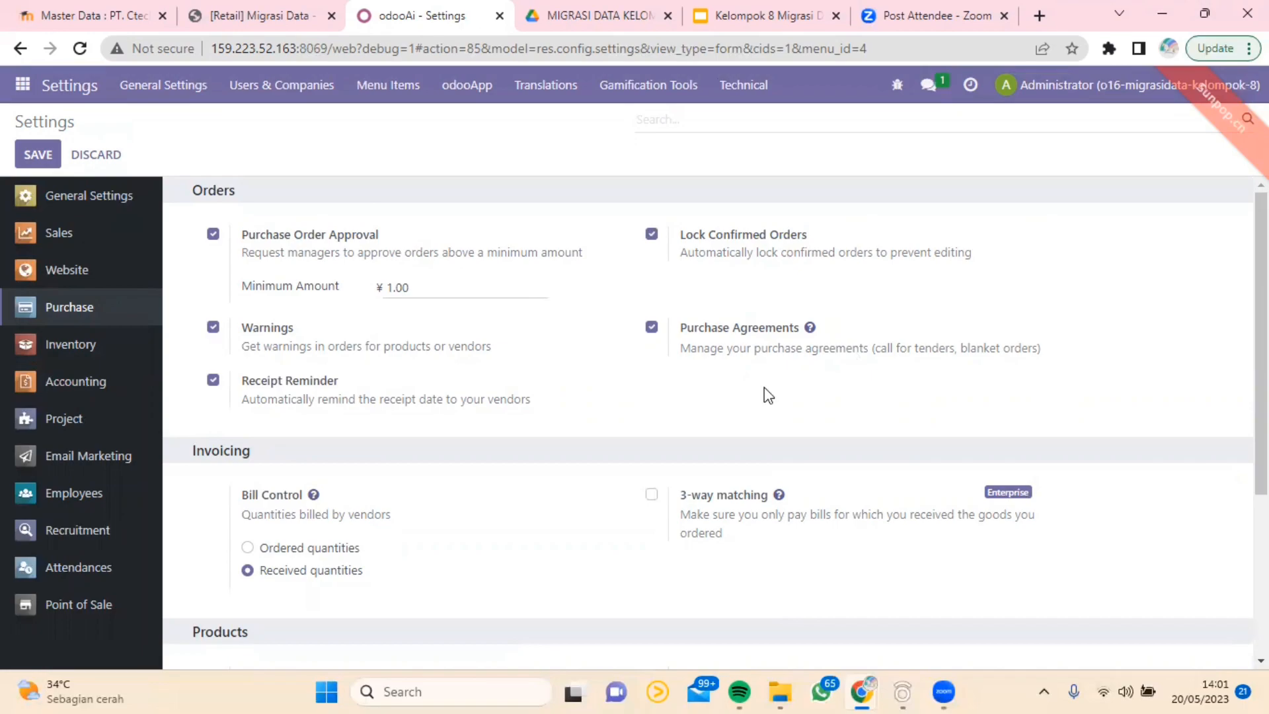
pyautogui.scroll(-3, 487, 394)
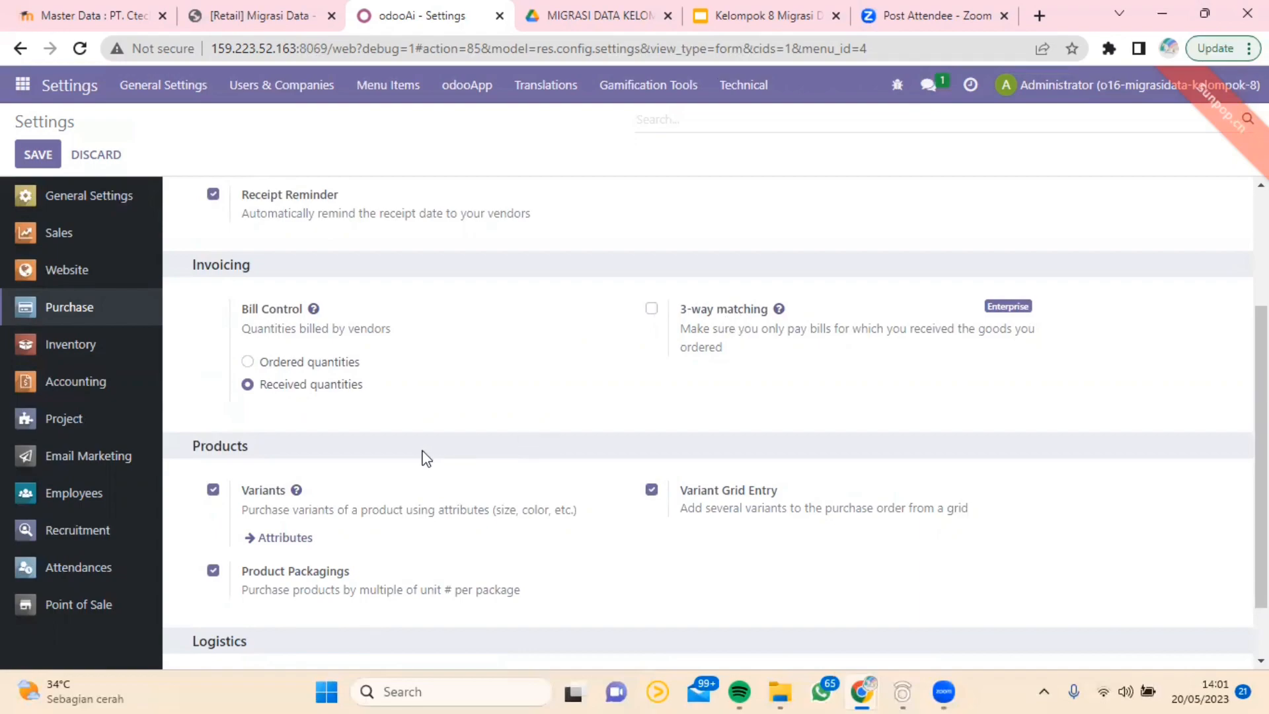
pyautogui.scroll(-1, 421, 456)
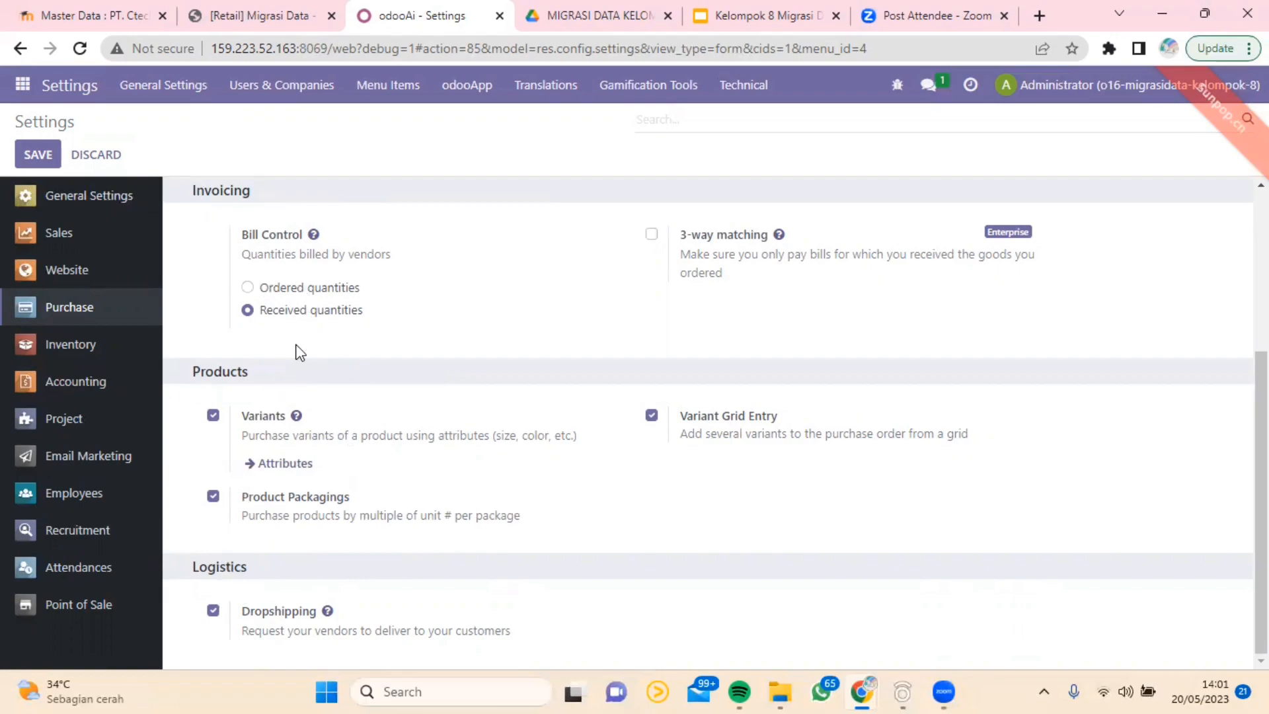
pyautogui.scroll(4, 290, 370)
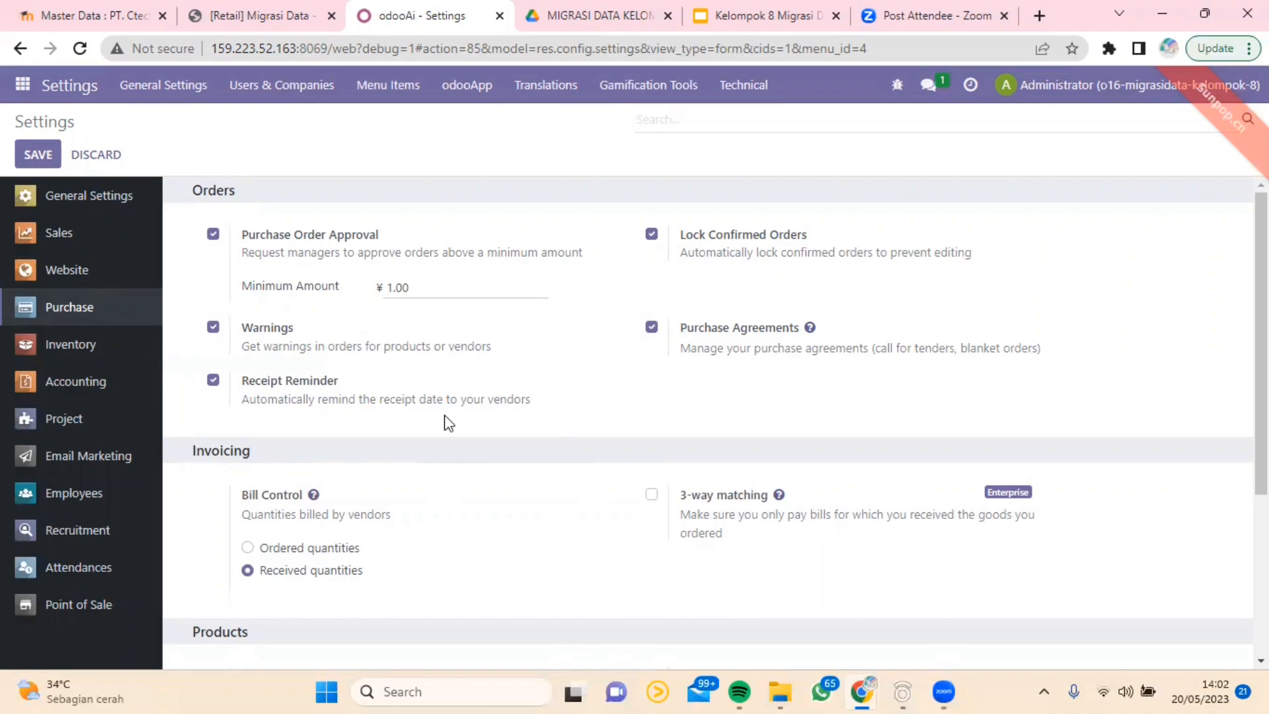
# Step: Open the Point of Sale settings and review the PoS Interface, Accounting and Sales sections for the Shop
pyautogui.click(84, 609)
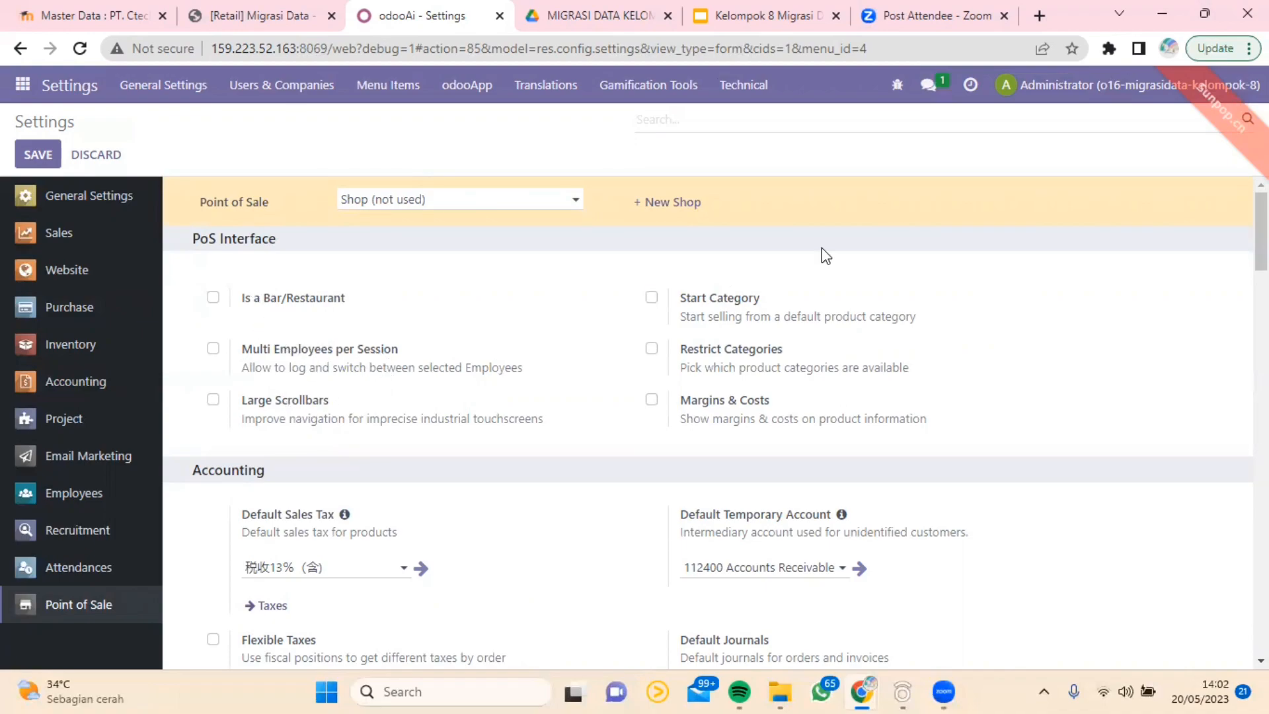
pyautogui.scroll(-3, 548, 340)
pyautogui.scroll(-3, 399, 363)
pyautogui.scroll(3, 404, 350)
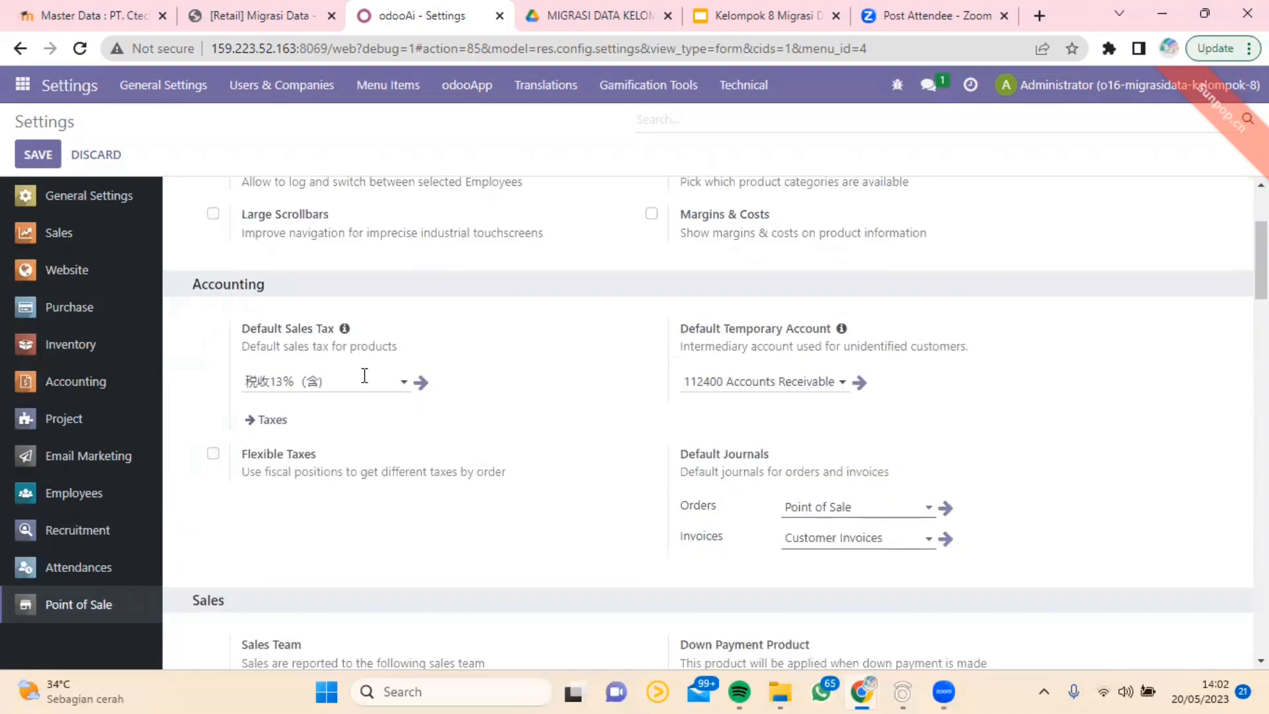
pyautogui.scroll(-5, 385, 317)
pyautogui.scroll(-1, 420, 314)
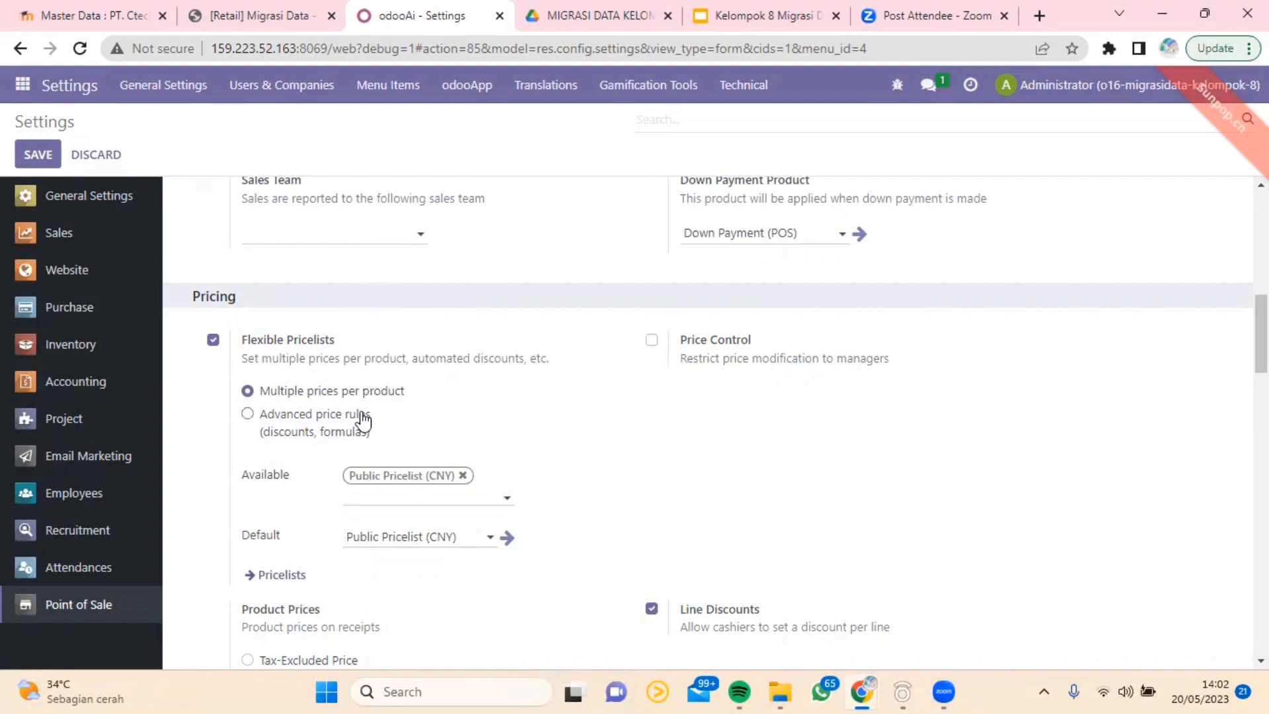
# Step: Review the Point of Sale Pricing and Bills & Receipts options, from pricelists and product prices to the order reference
pyautogui.scroll(-2, 361, 415)
pyautogui.scroll(-1, 603, 461)
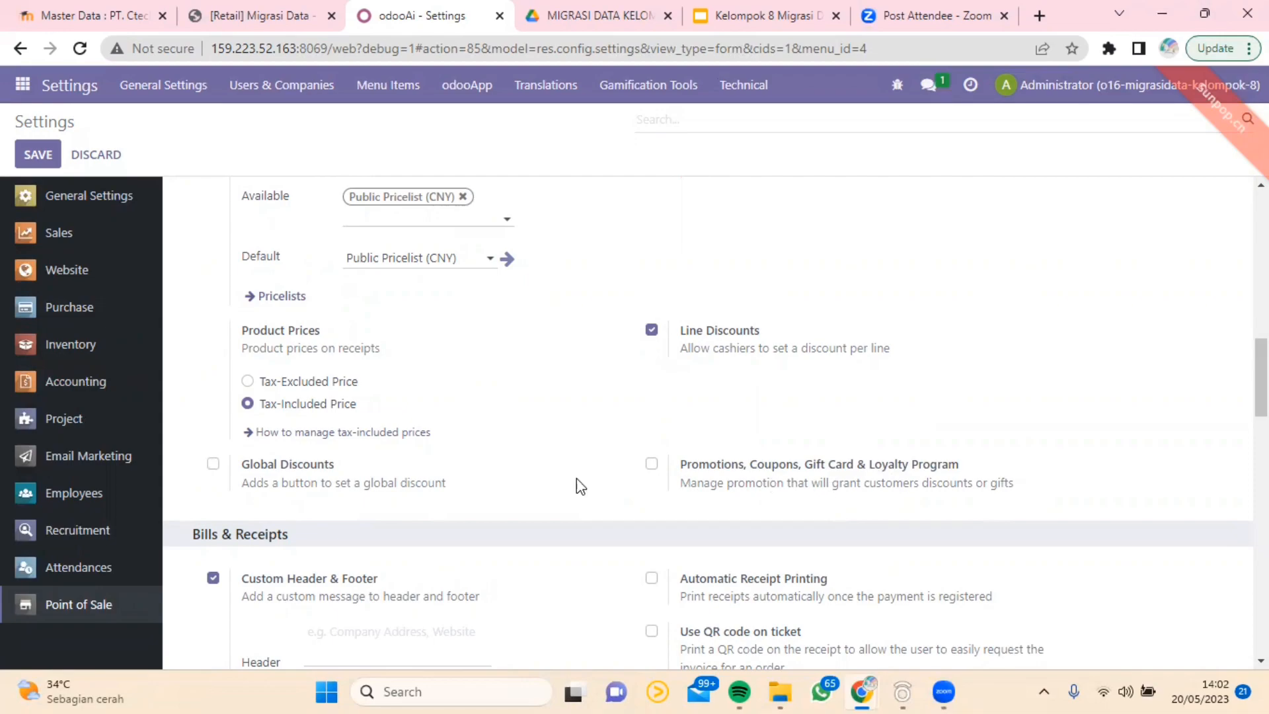
pyautogui.scroll(-1, 437, 488)
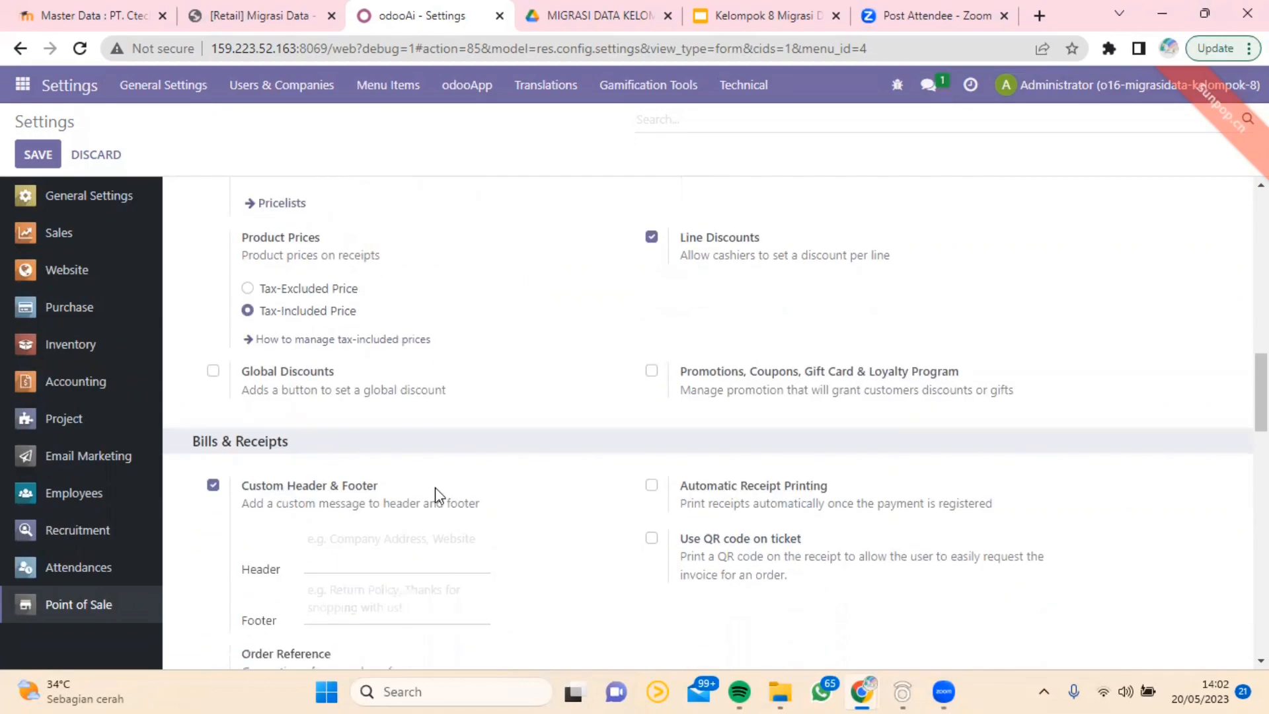
pyautogui.scroll(-2, 379, 509)
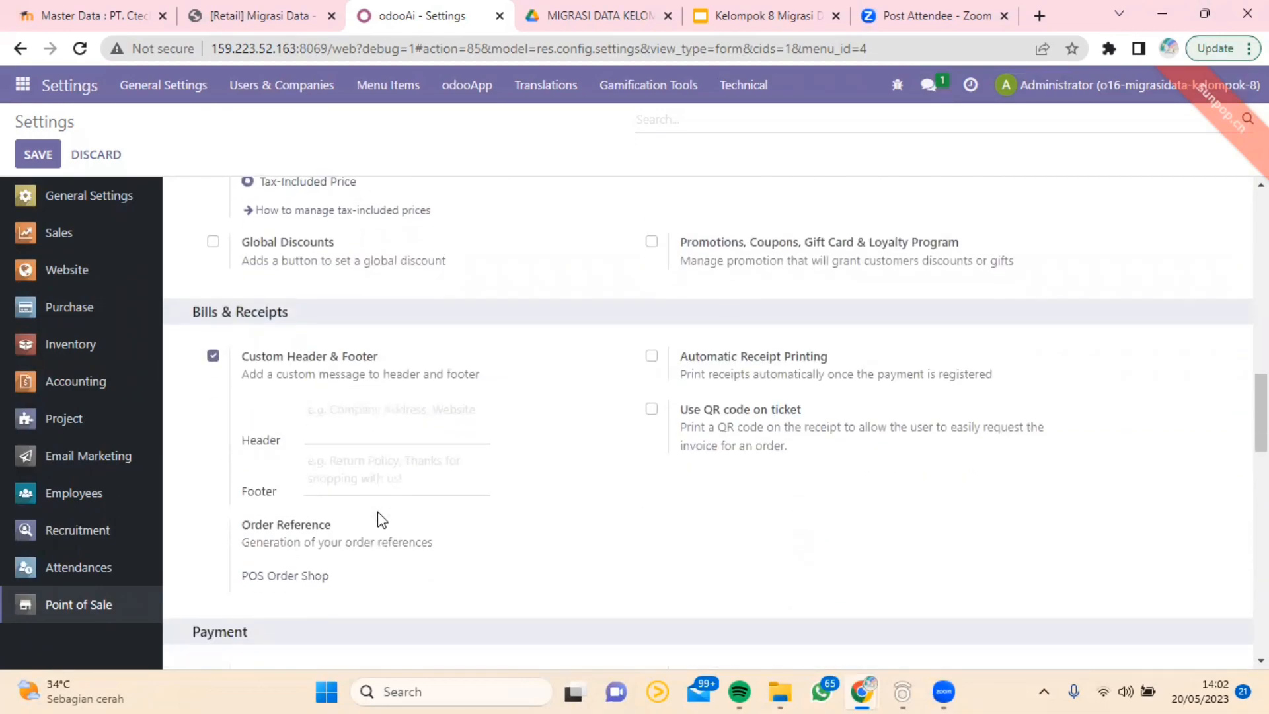
# Step: Review the Point of Sale Bills & Receipts and Payment settings, including payment methods, cash rounding and coins/bills
pyautogui.scroll(-1, 378, 511)
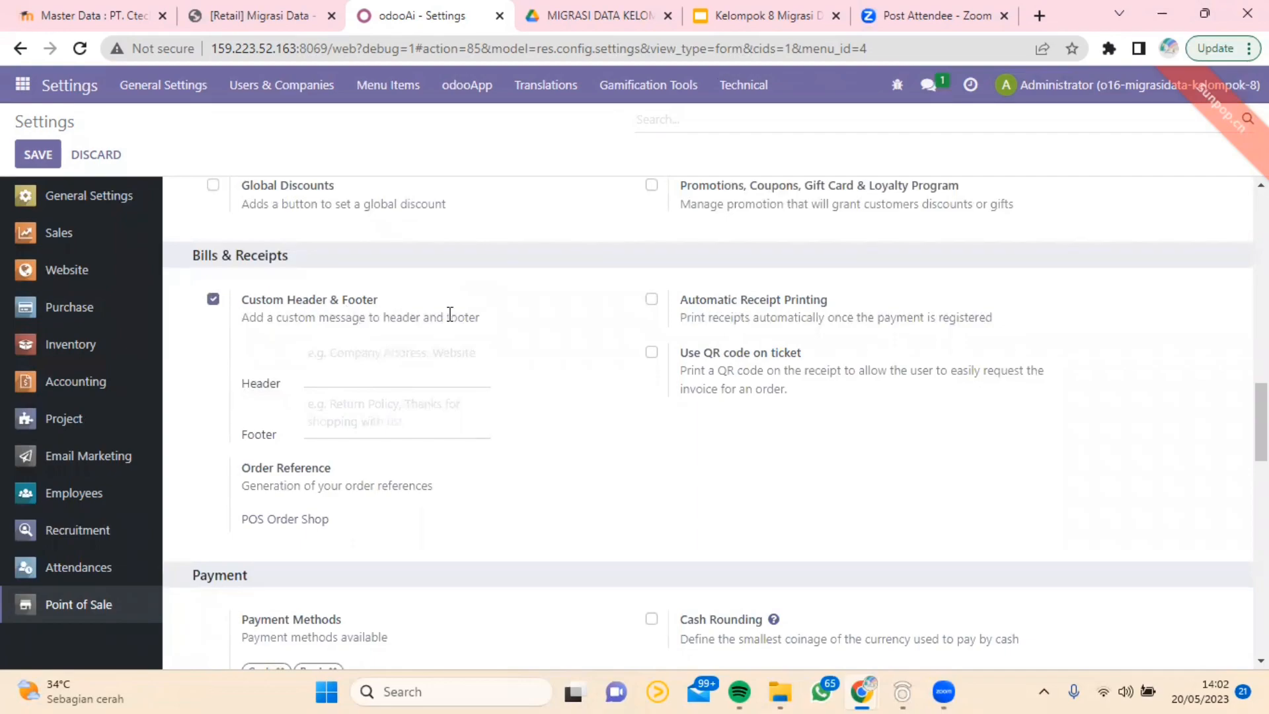
pyautogui.scroll(-4, 450, 314)
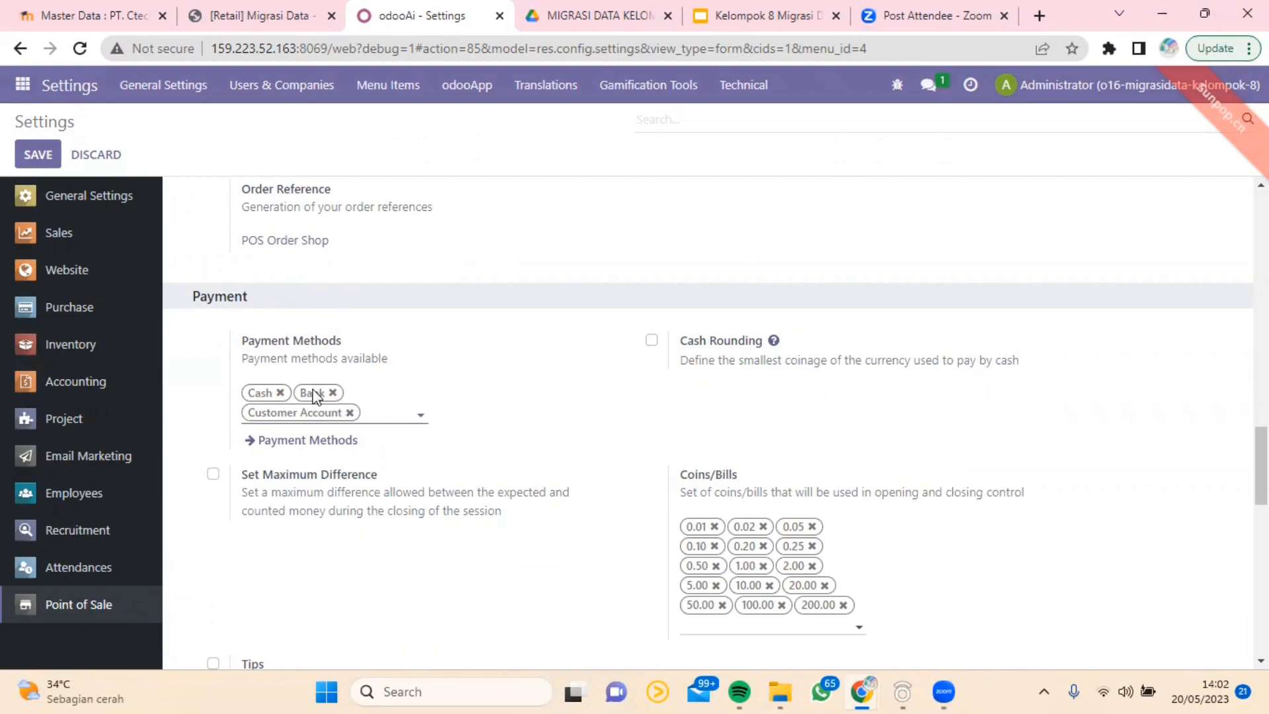
pyautogui.scroll(-3, 538, 437)
pyautogui.scroll(1, 744, 427)
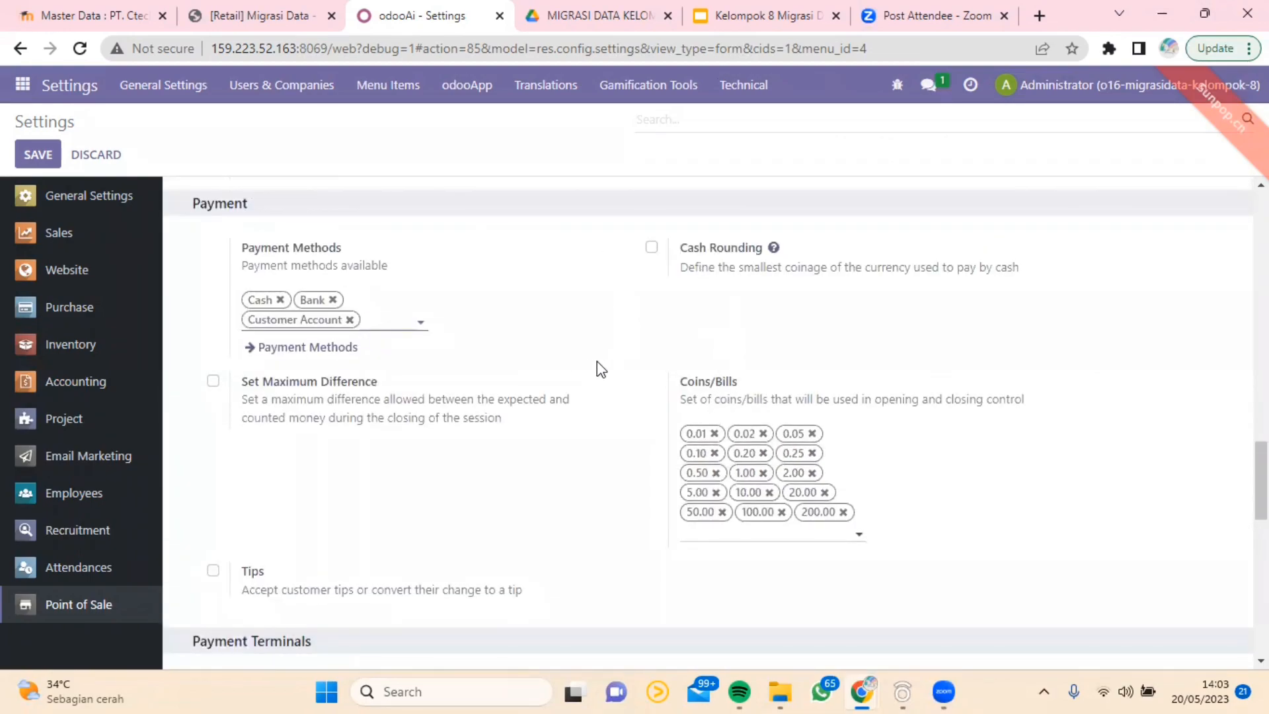
# Step: Review the Point of Sale Payment Terminals, Connected Devices, Inventory and Technical settings
pyautogui.scroll(-3, 370, 439)
pyautogui.scroll(-3, 370, 439)
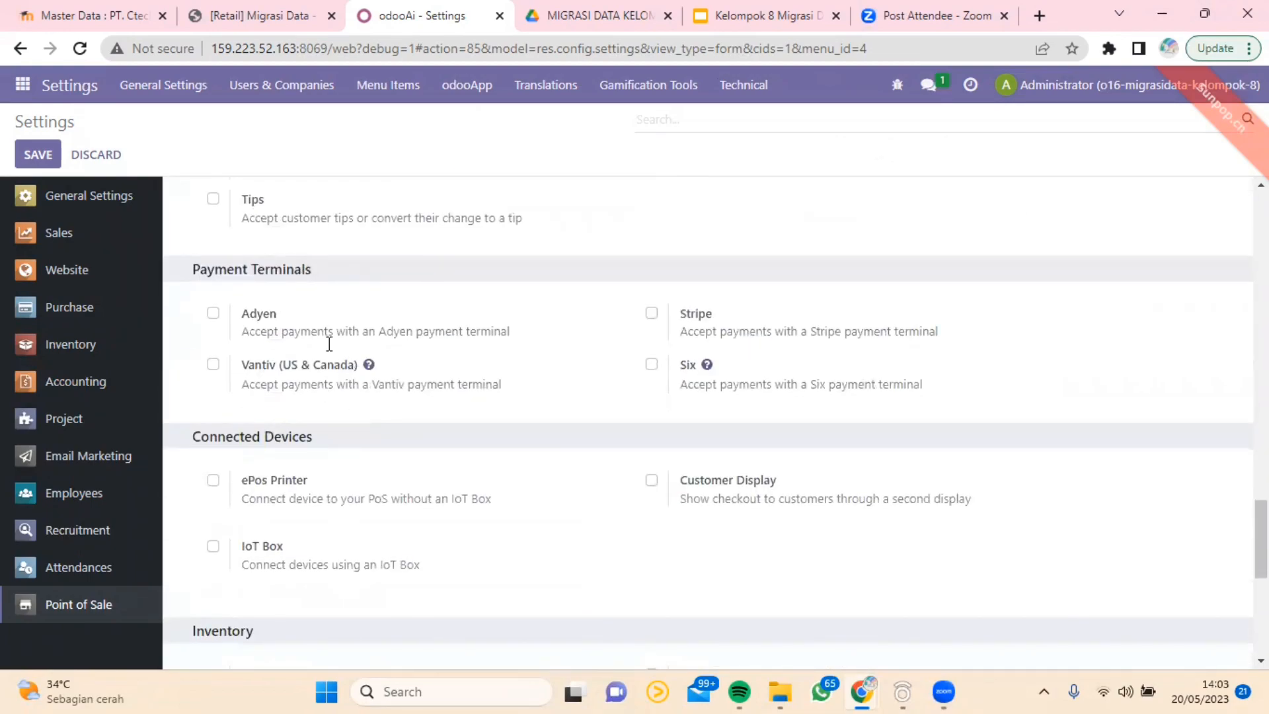
pyautogui.moveTo(322, 328)
pyautogui.scroll(-3, 388, 405)
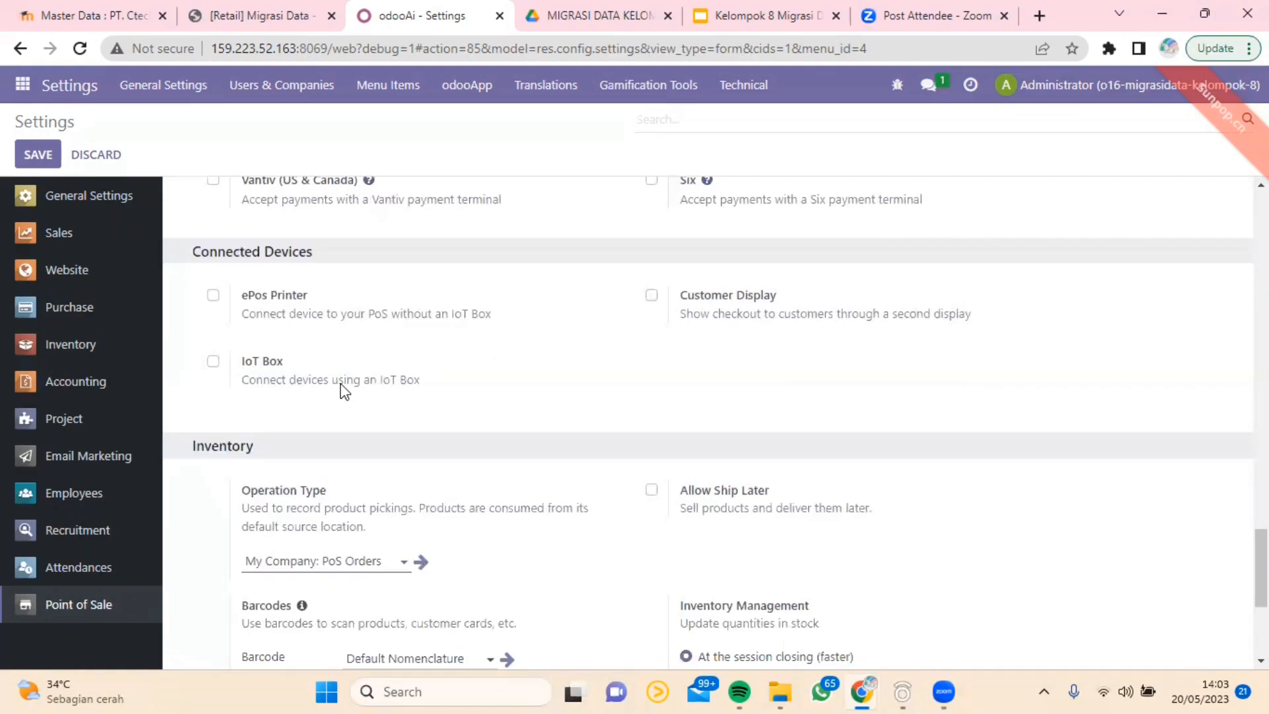
pyautogui.scroll(-4, 340, 387)
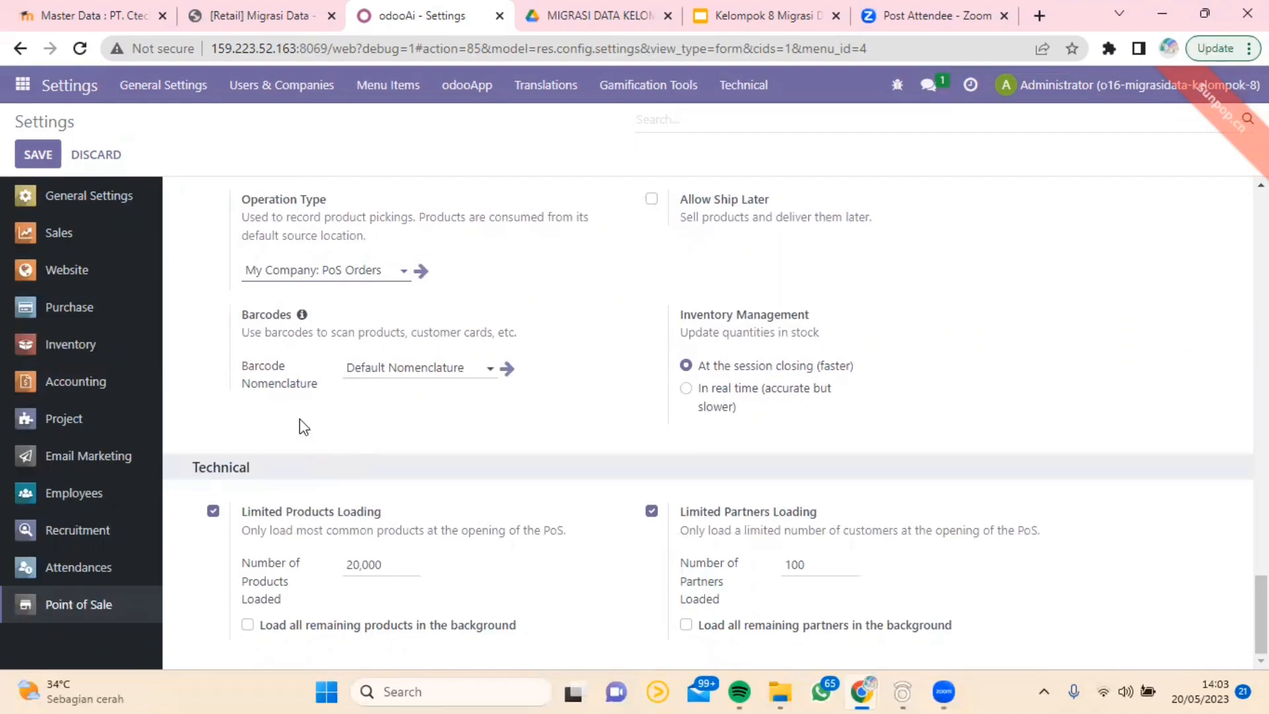
# Step: Open the Sales settings and review the Product Catalog, Pricing and Quotations & Orders options
pyautogui.click(134, 231)
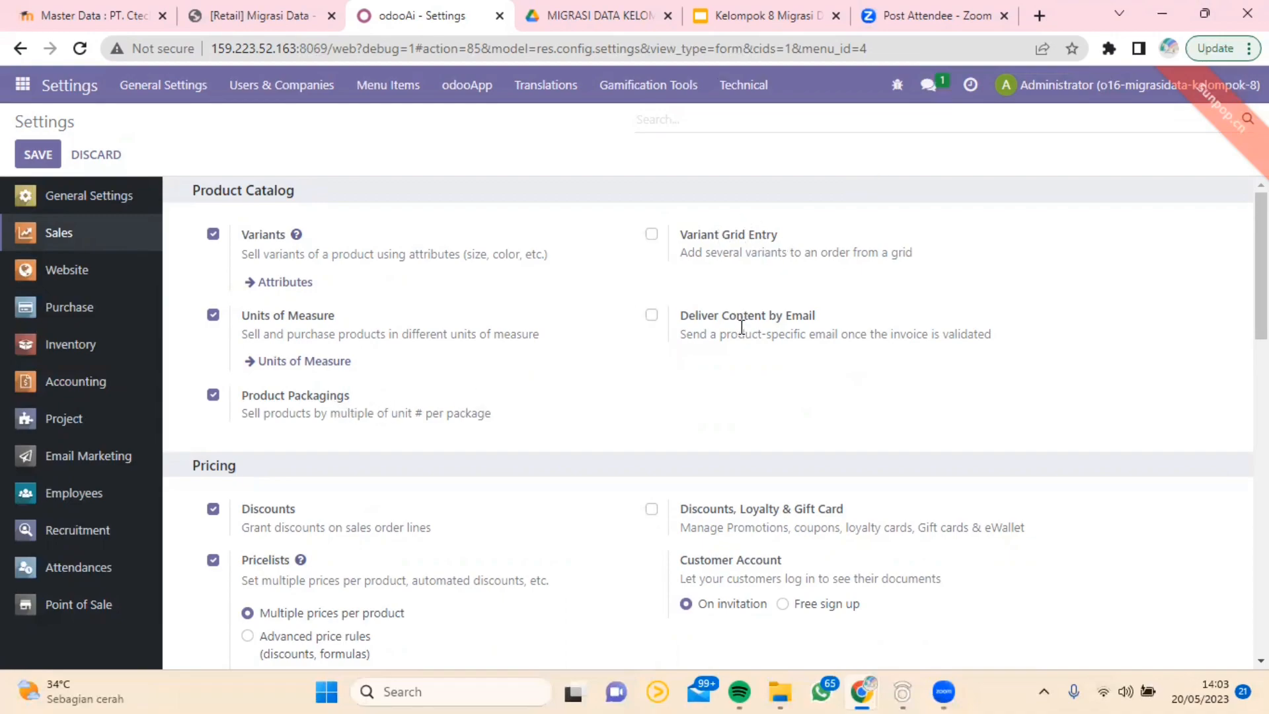
pyautogui.scroll(-3, 737, 377)
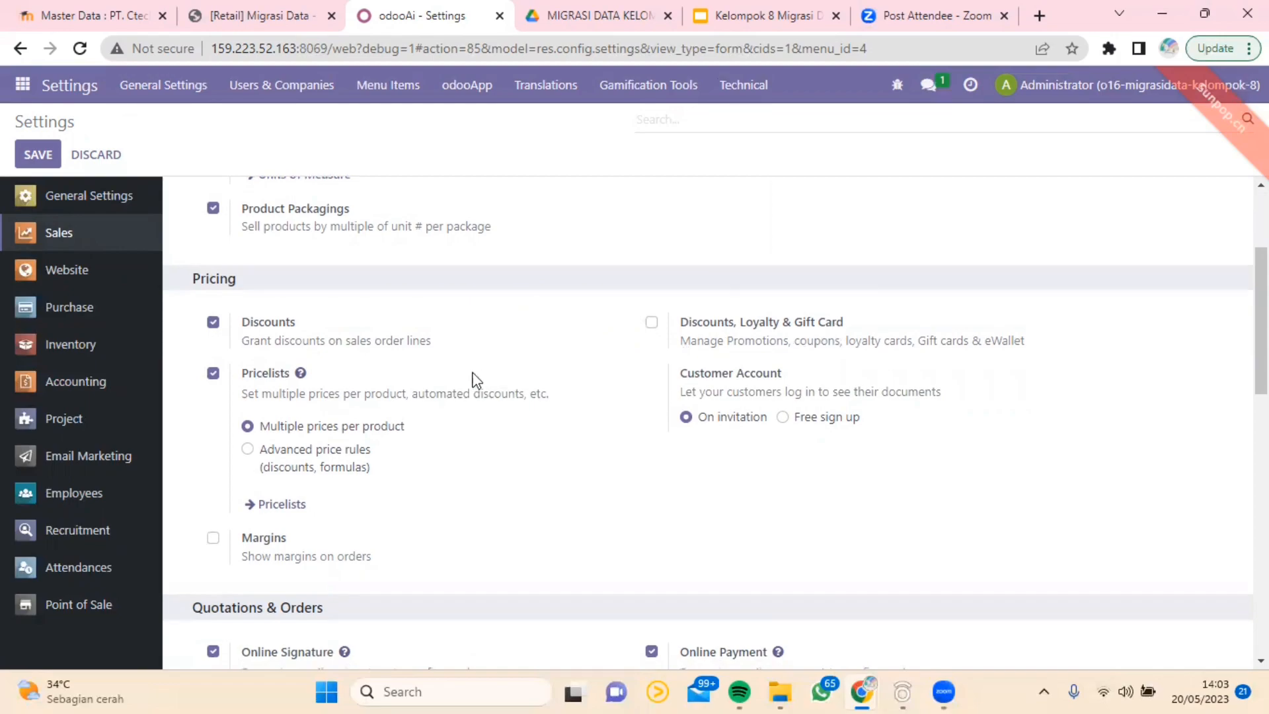
pyautogui.scroll(-5, 455, 380)
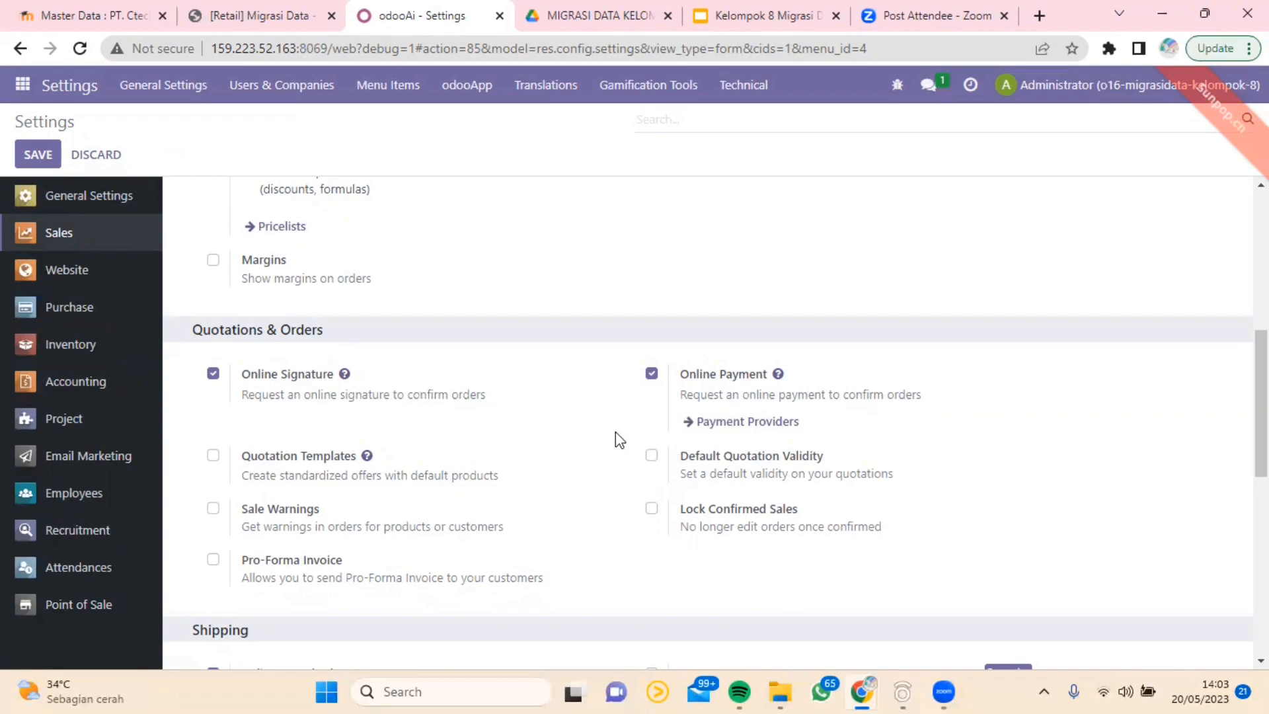
# Step: Review the Sales Shipping, Invoicing and Connectors settings, including delivery methods and the invoicing policy
pyautogui.scroll(-7, 597, 438)
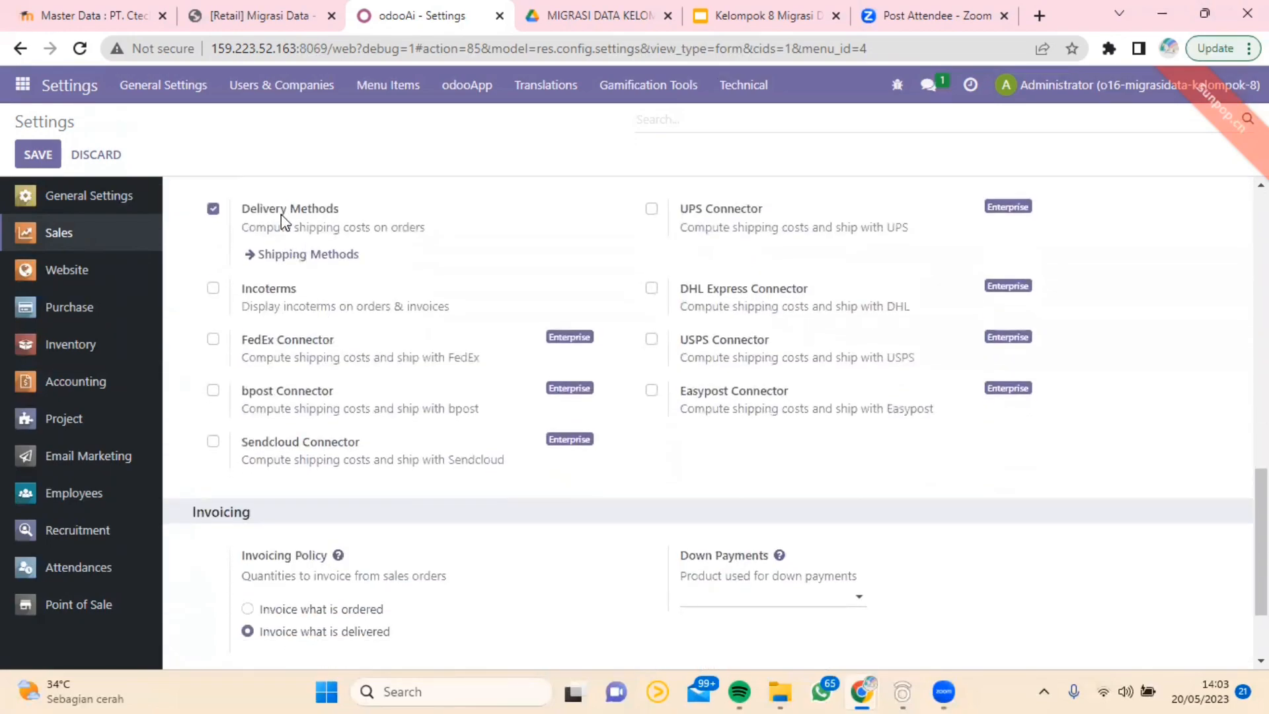
pyautogui.scroll(1, 319, 271)
pyautogui.scroll(-1, 351, 335)
pyautogui.scroll(-2, 301, 439)
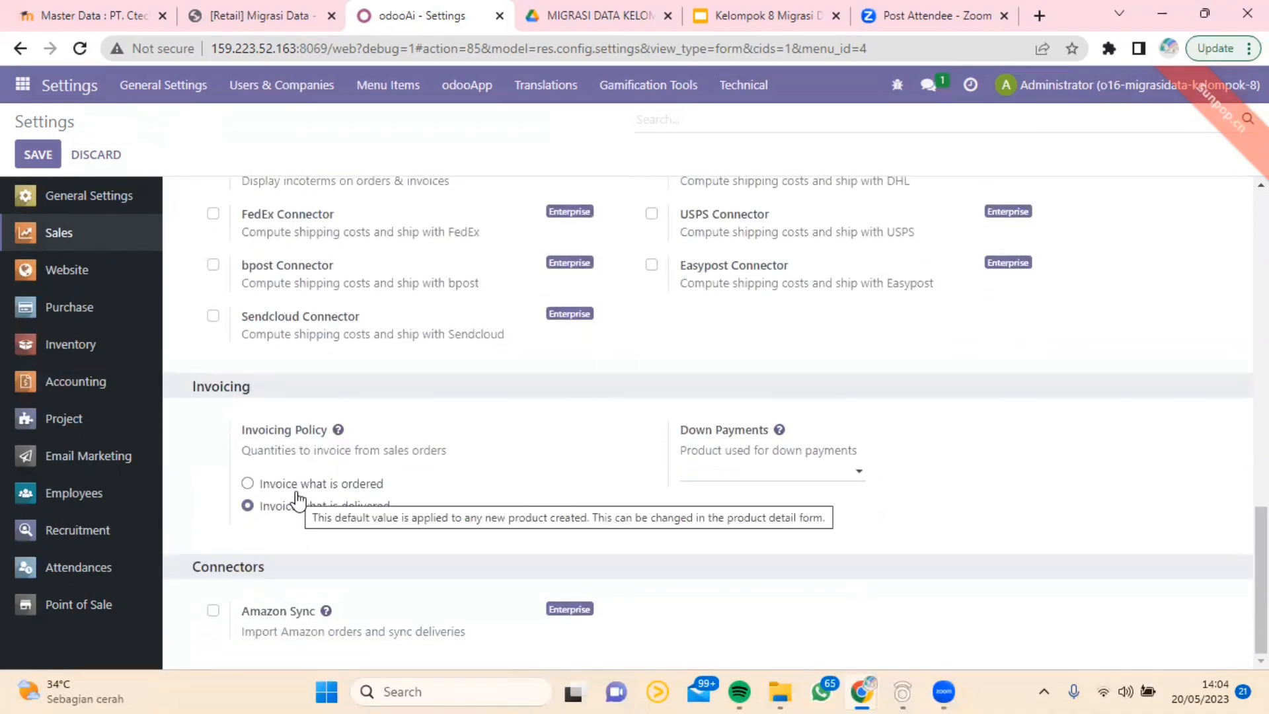
pyautogui.moveTo(301, 497)
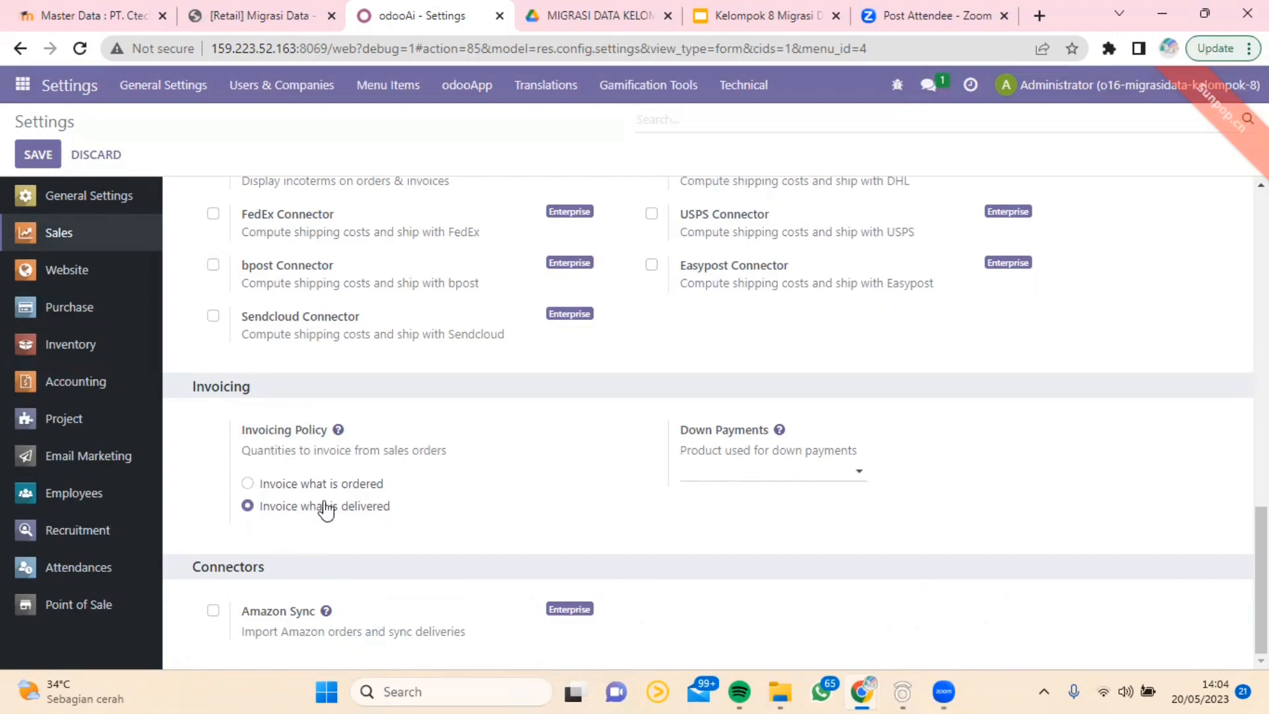
pyautogui.scroll(4, 337, 444)
pyautogui.scroll(15, 337, 444)
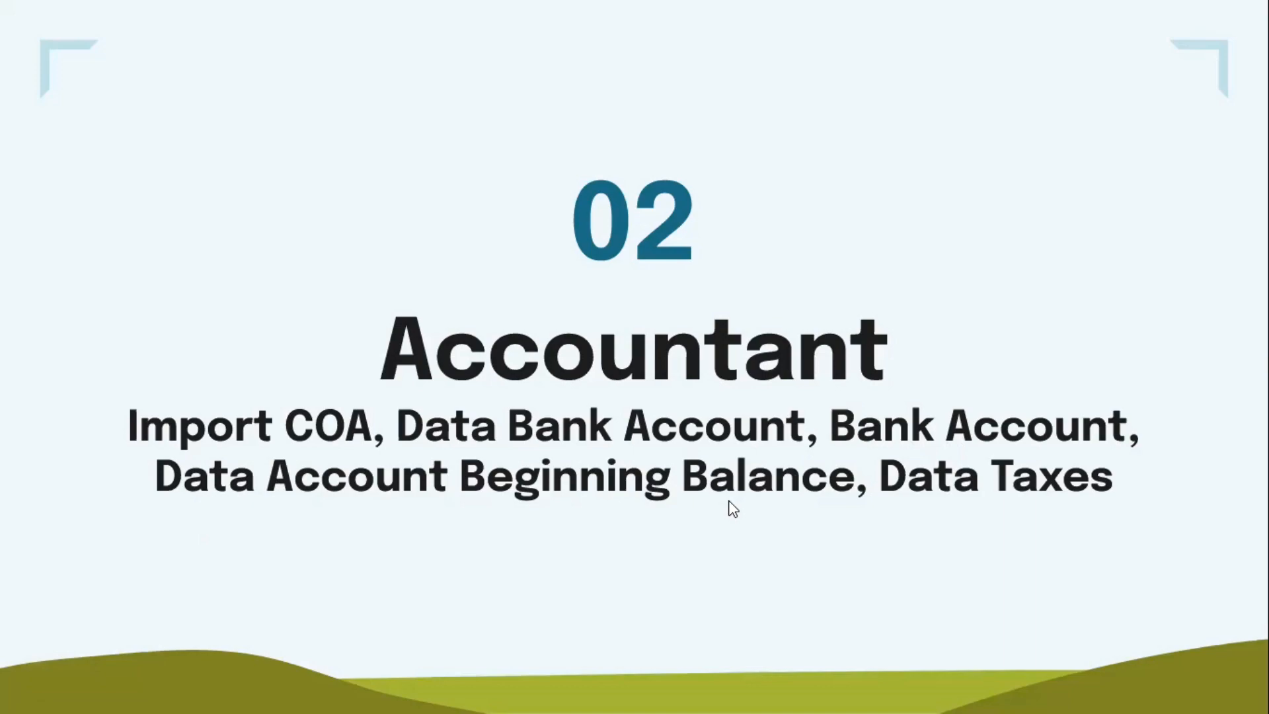
# Step: Exit the Accountant slide presentation, switch to the Odoo database and open its Accounting app
pyautogui.press('Escape')
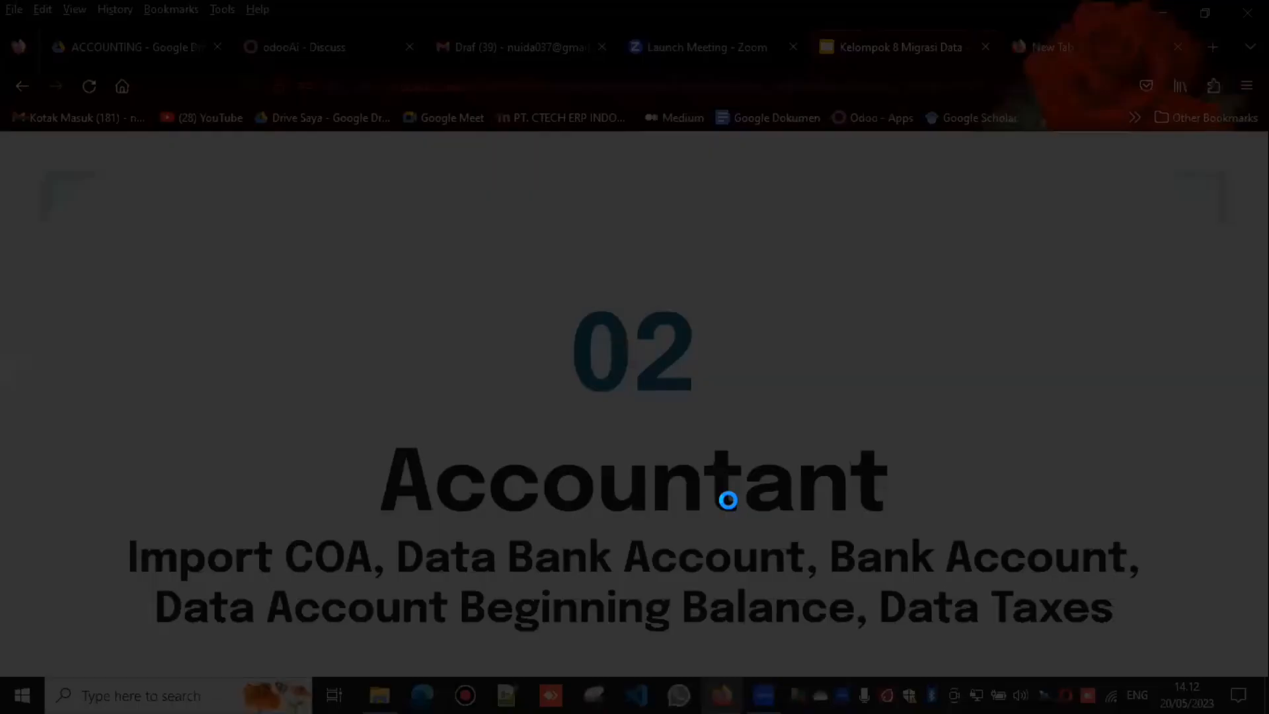
pyautogui.click(379, 33)
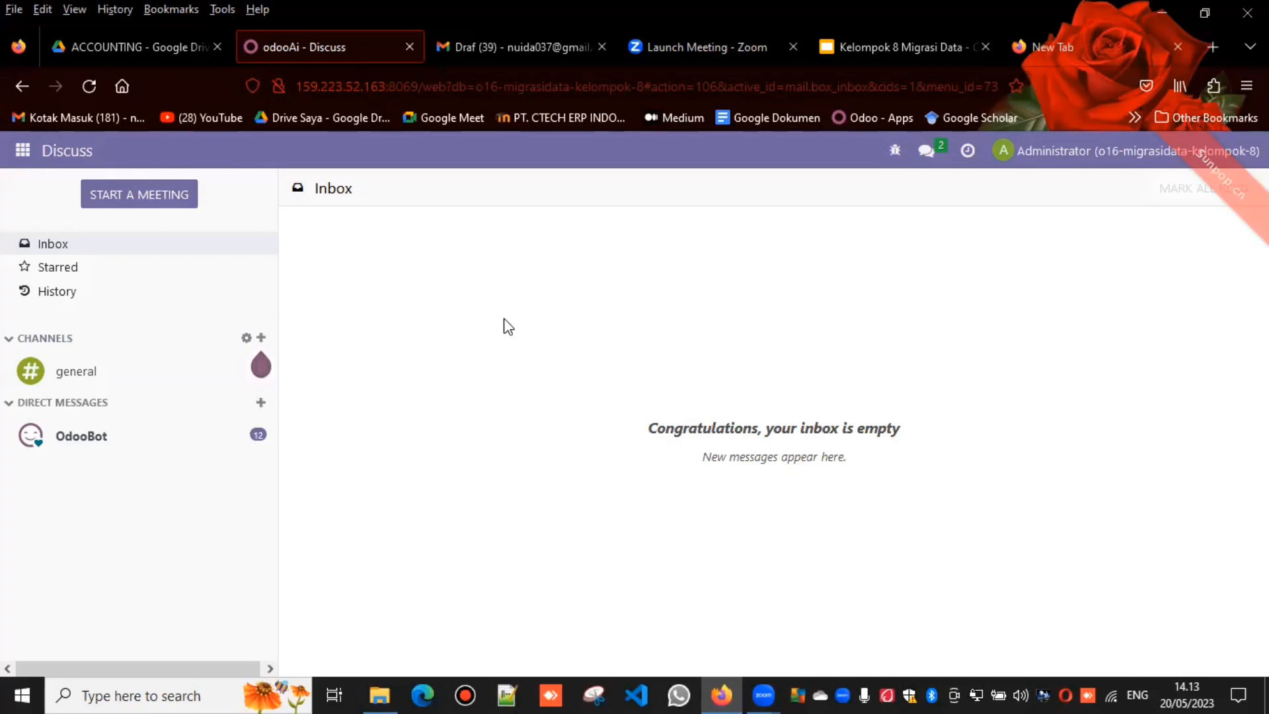
pyautogui.click(22, 155)
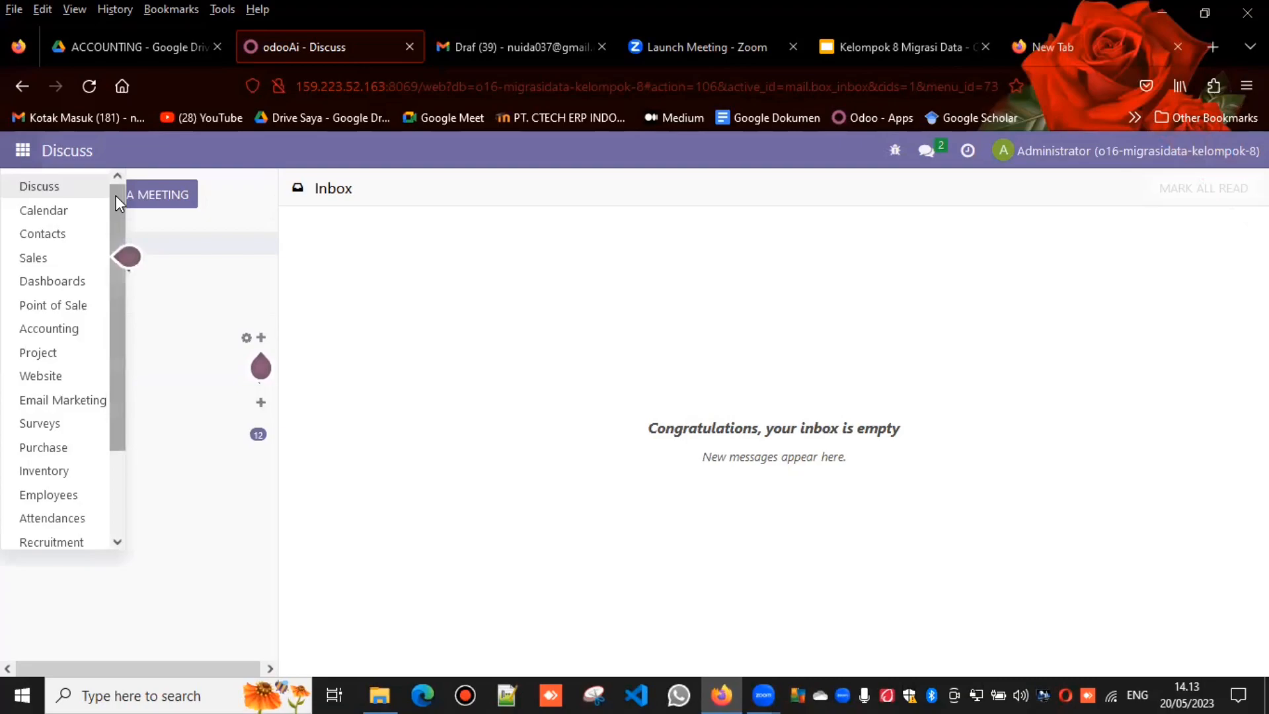
pyautogui.moveTo(117, 195); pyautogui.dragTo(116, 214)
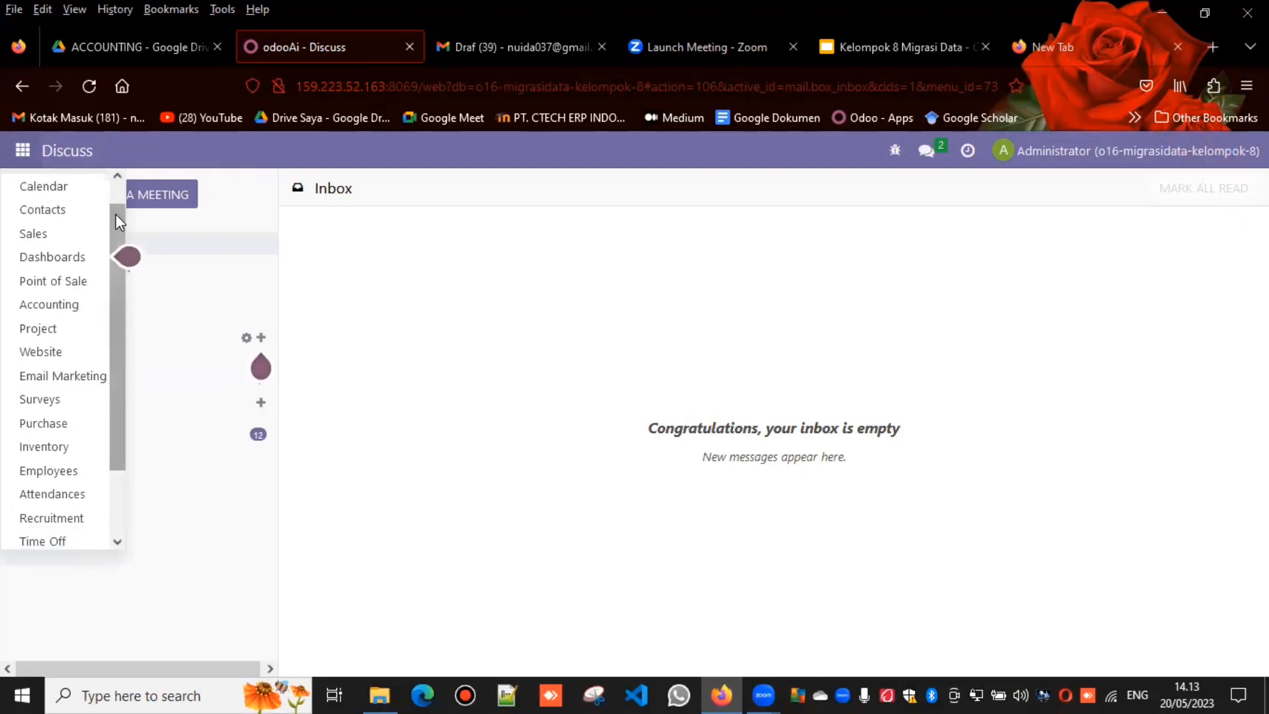
pyautogui.click(90, 305)
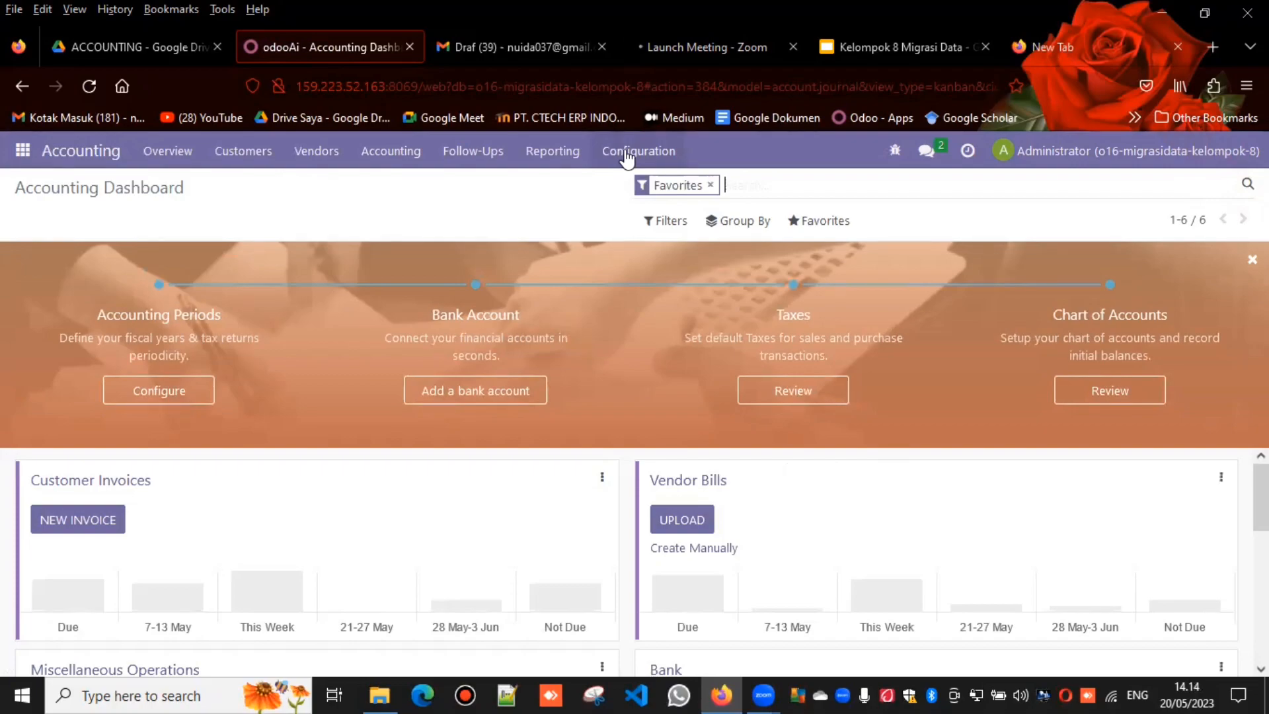
# Step: Open the Chart of Accounts and start a record import for it
pyautogui.click(628, 155)
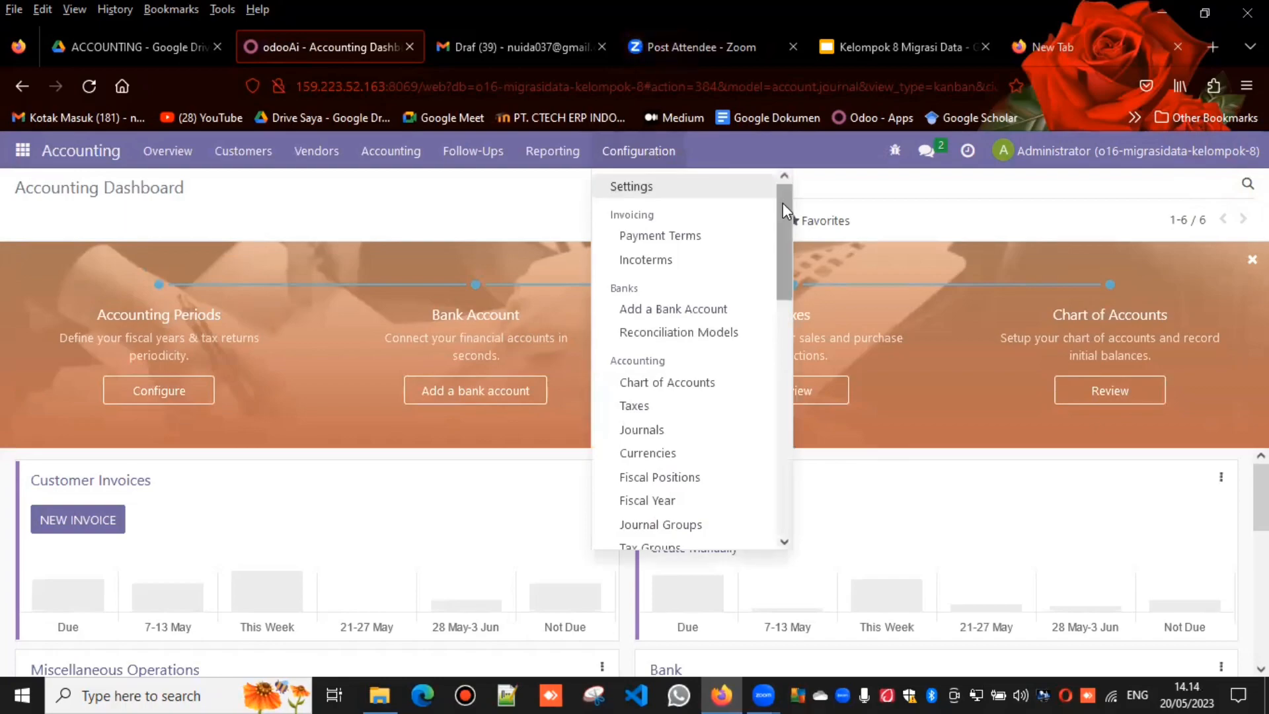
pyautogui.scroll(-1, 783, 224)
pyautogui.scroll(-2, 783, 234)
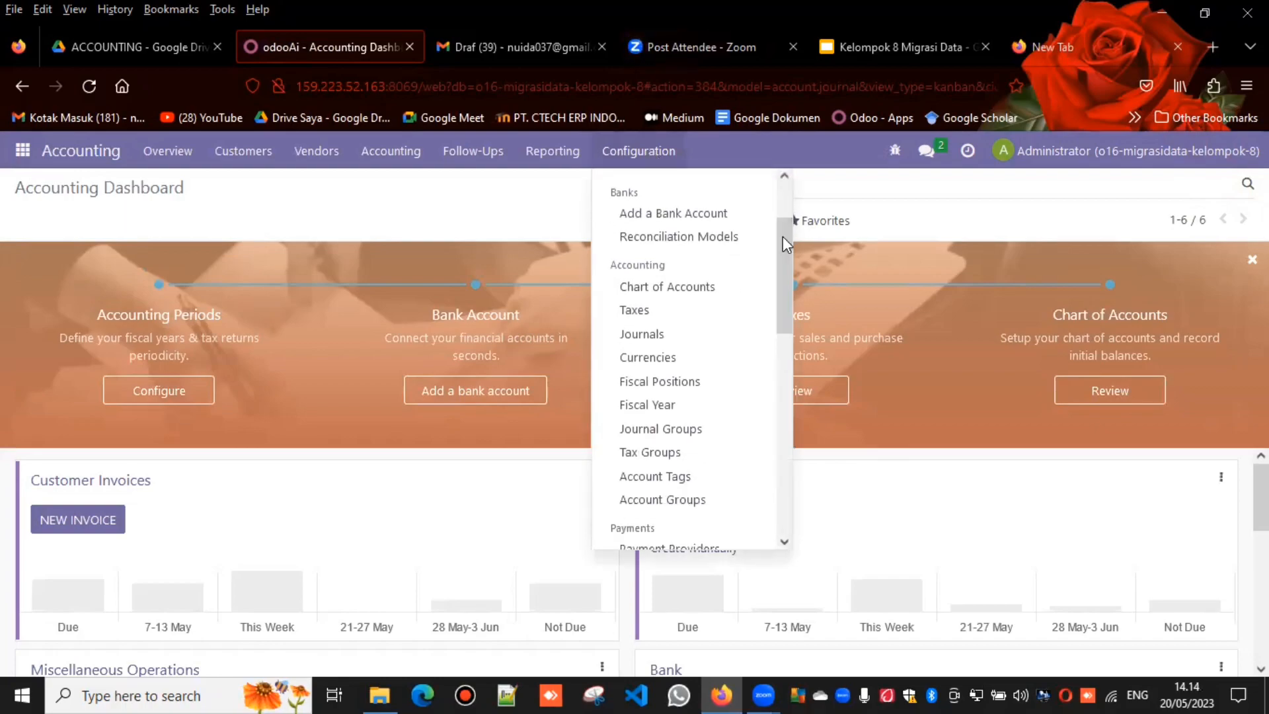
pyautogui.click(652, 287)
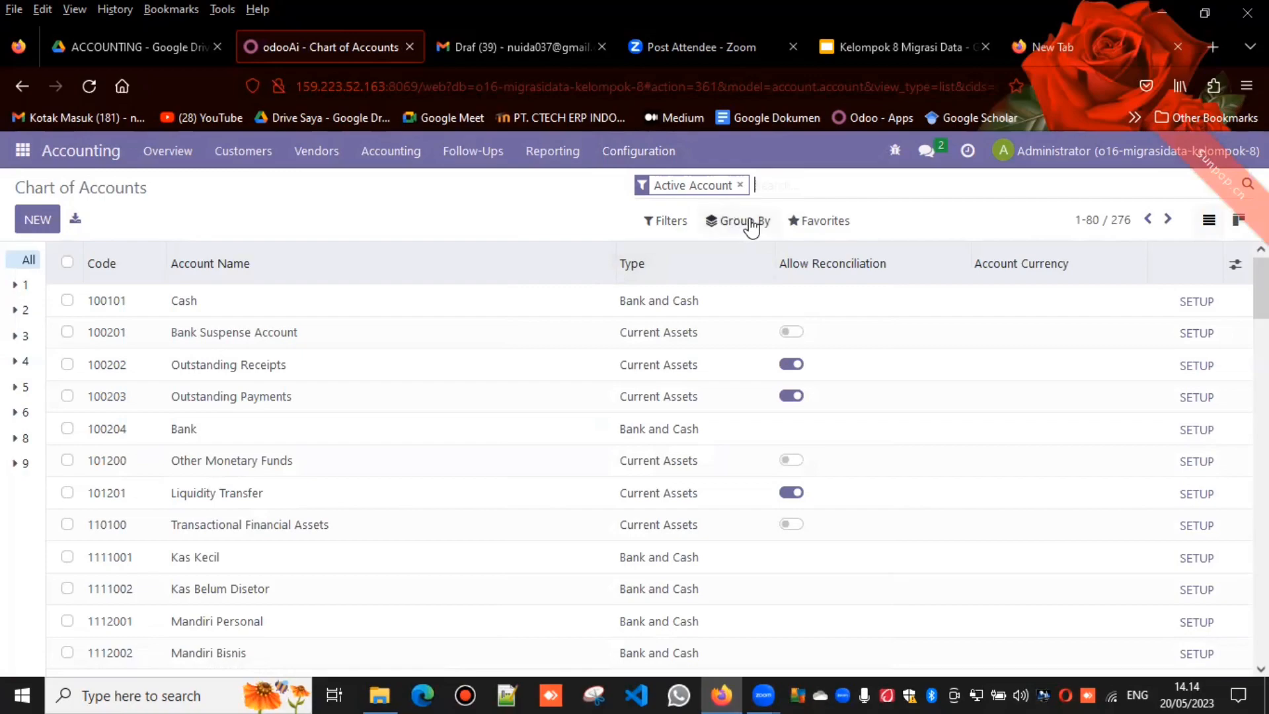
pyautogui.click(800, 224)
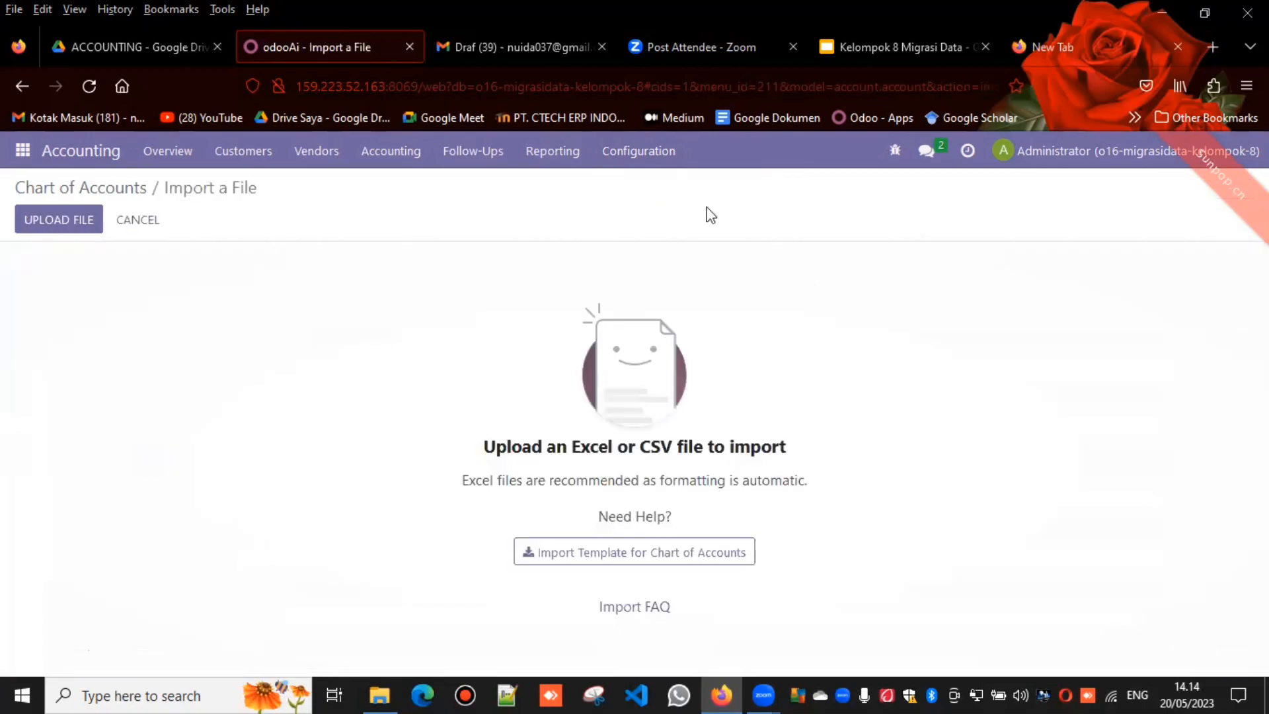
# Step: Switch to Google Drive and preview the accounting import files to find the chart of accounts sheet and check its columns
pyautogui.click(181, 29)
pyautogui.press('Left')
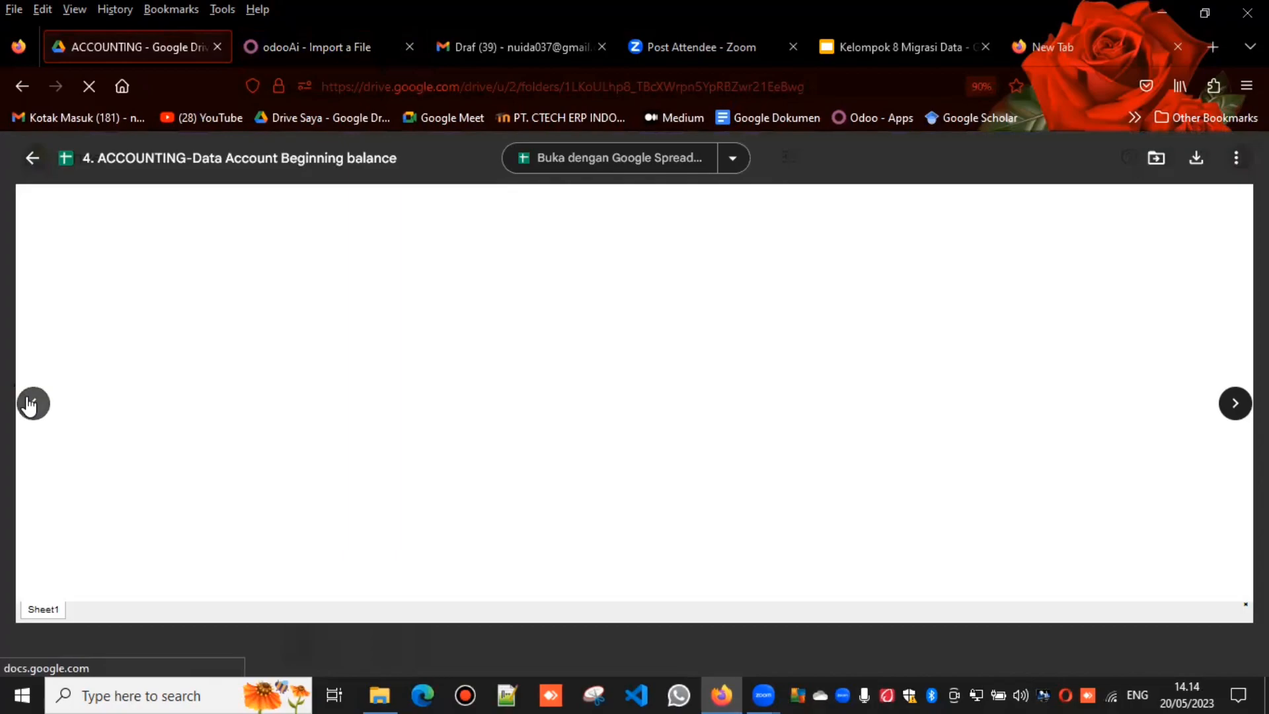
pyautogui.click(30, 405)
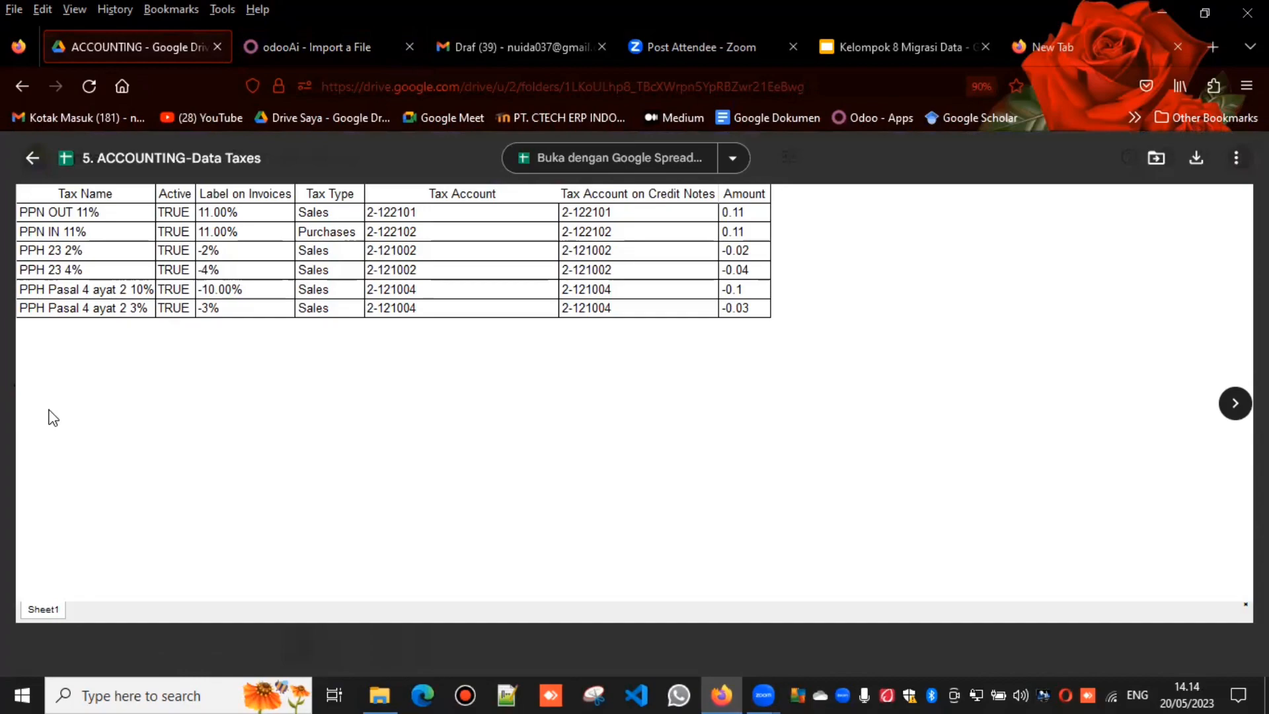
pyautogui.click(1234, 403)
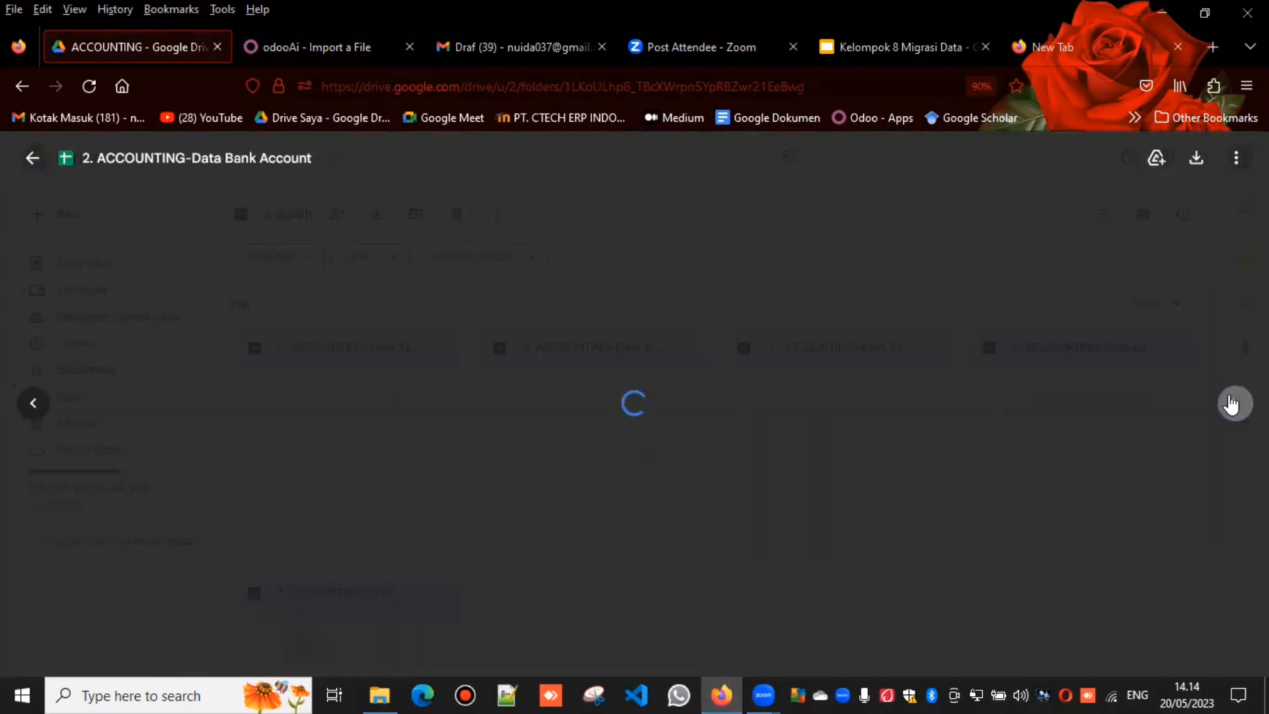
pyautogui.click(1234, 404)
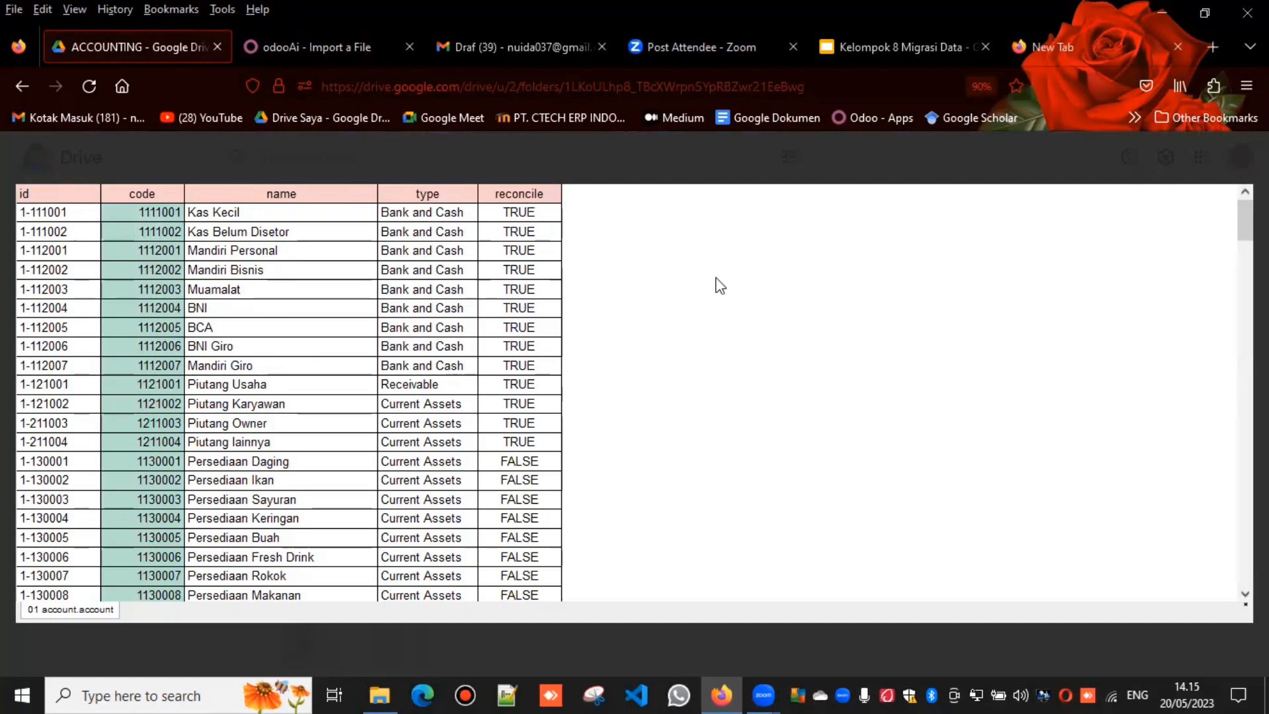
# Step: Back in Odoo, upload the file 1. ACCOUNTING-COA to the Chart of Accounts import, then test and import its records
pyautogui.click(396, 21)
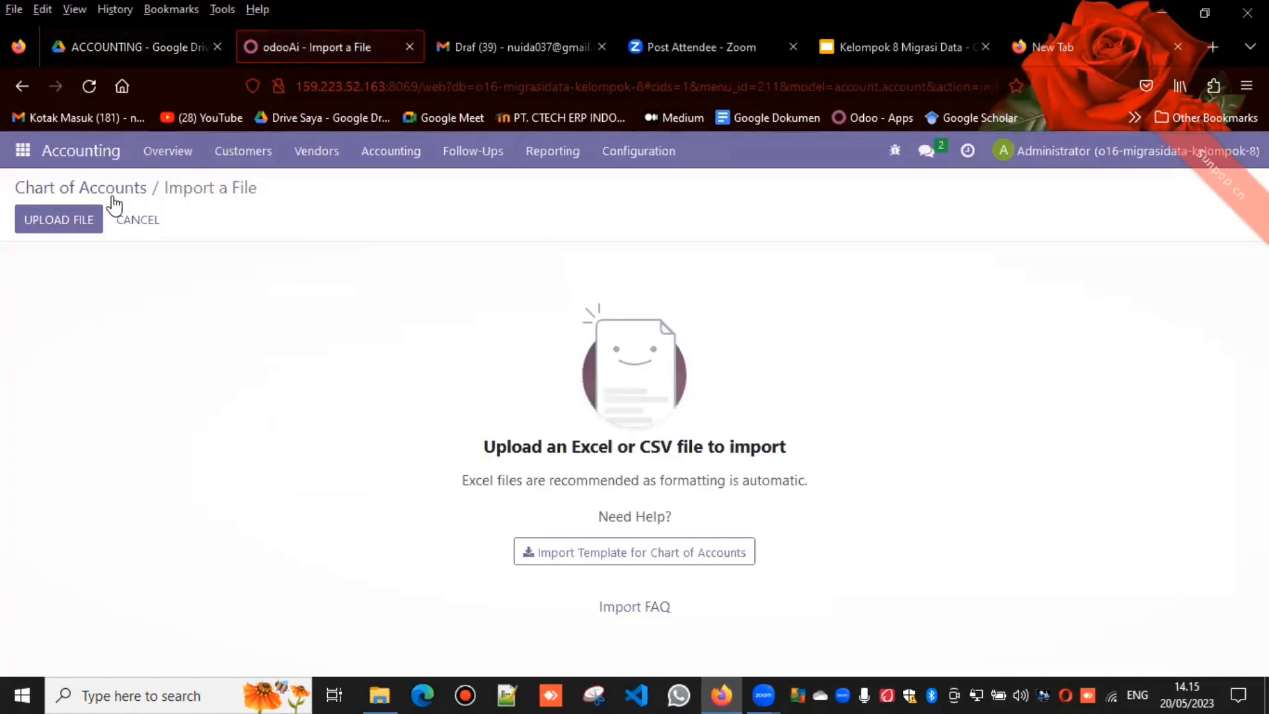
pyautogui.click(82, 217)
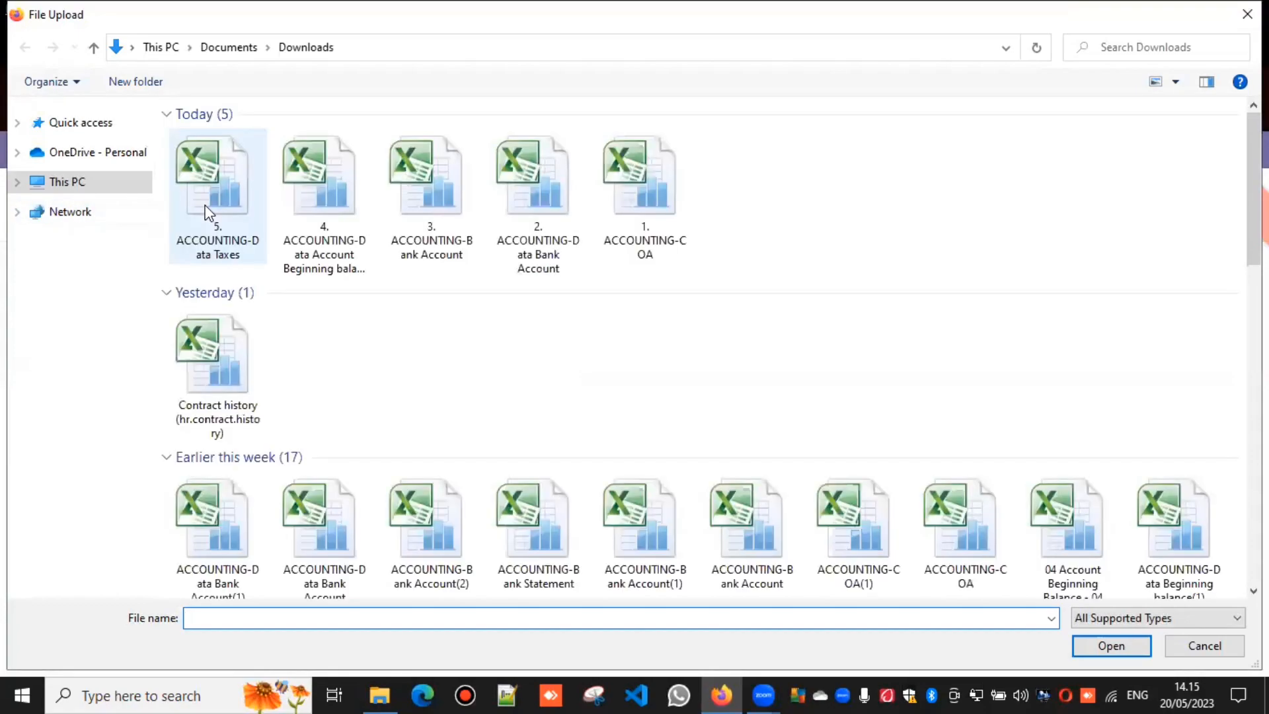
pyautogui.click(642, 211)
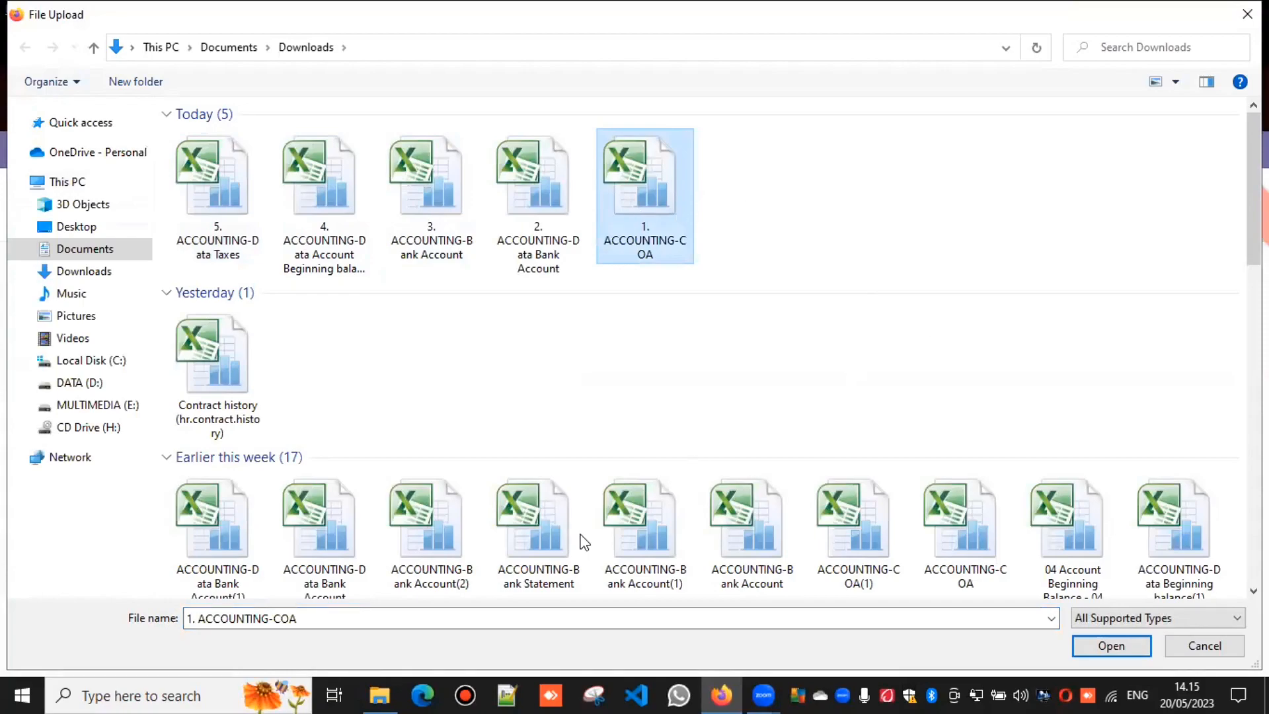
pyautogui.click(1096, 646)
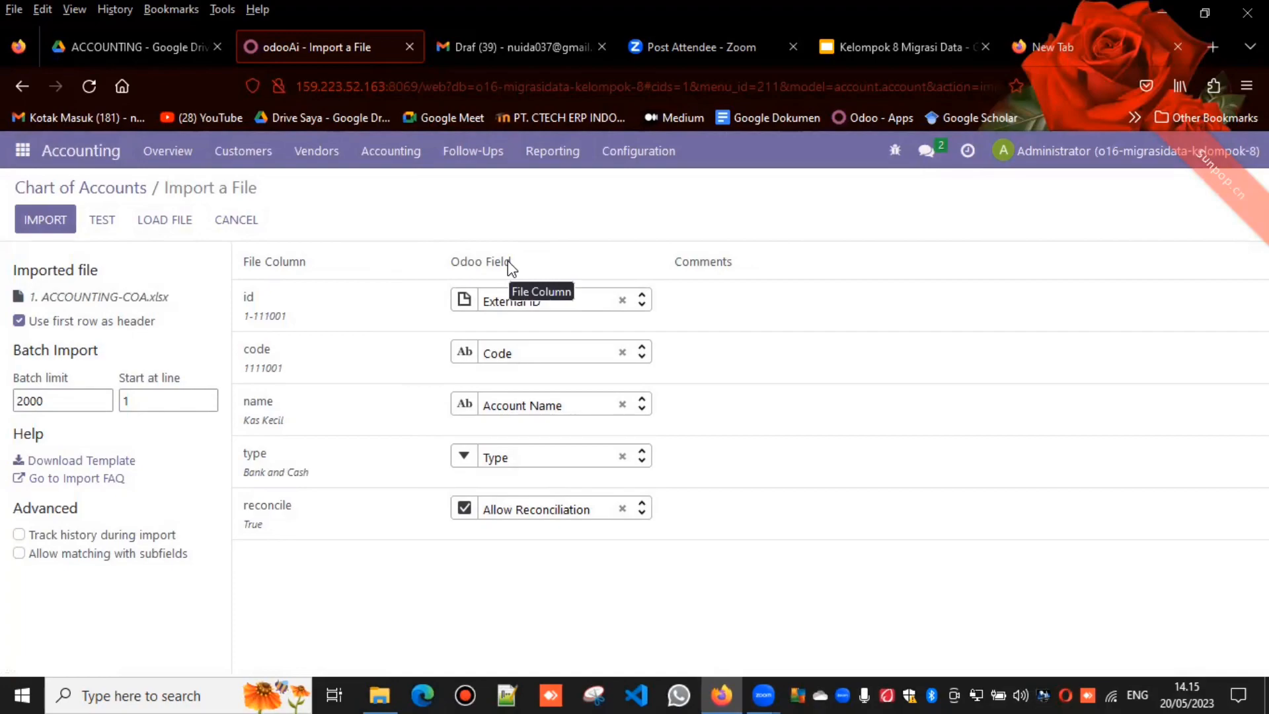
pyautogui.click(103, 217)
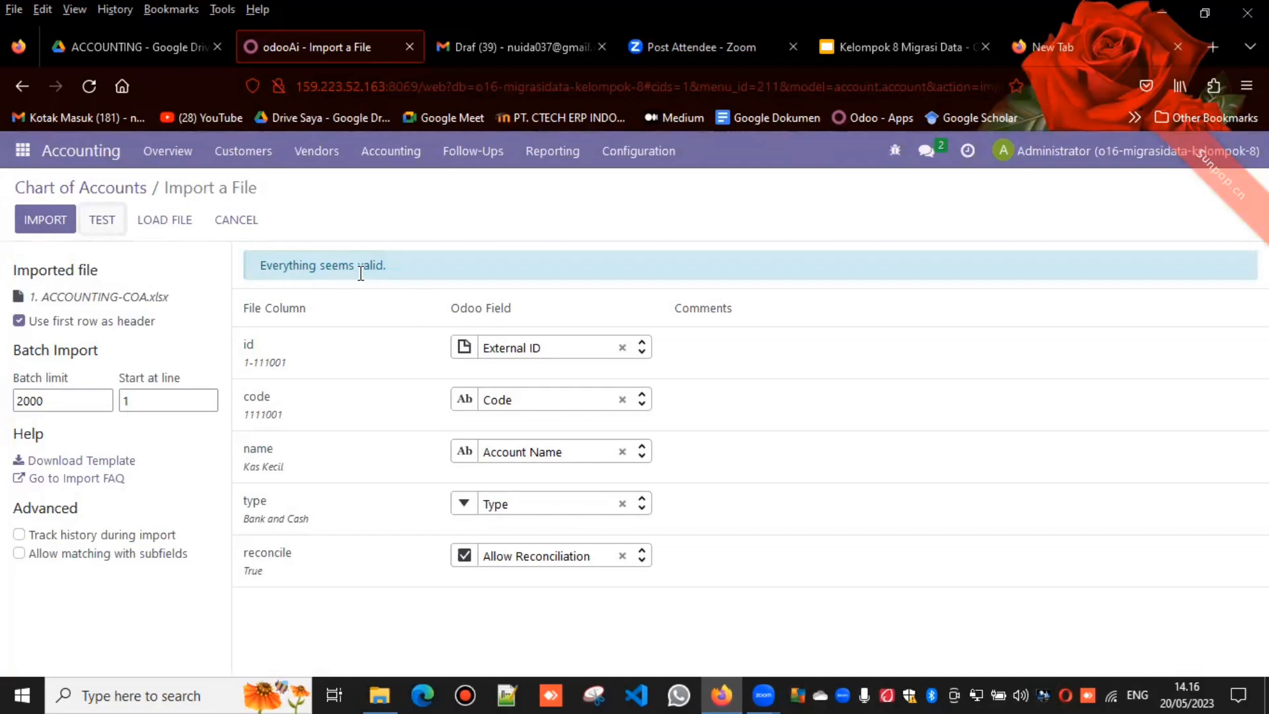
pyautogui.click(42, 221)
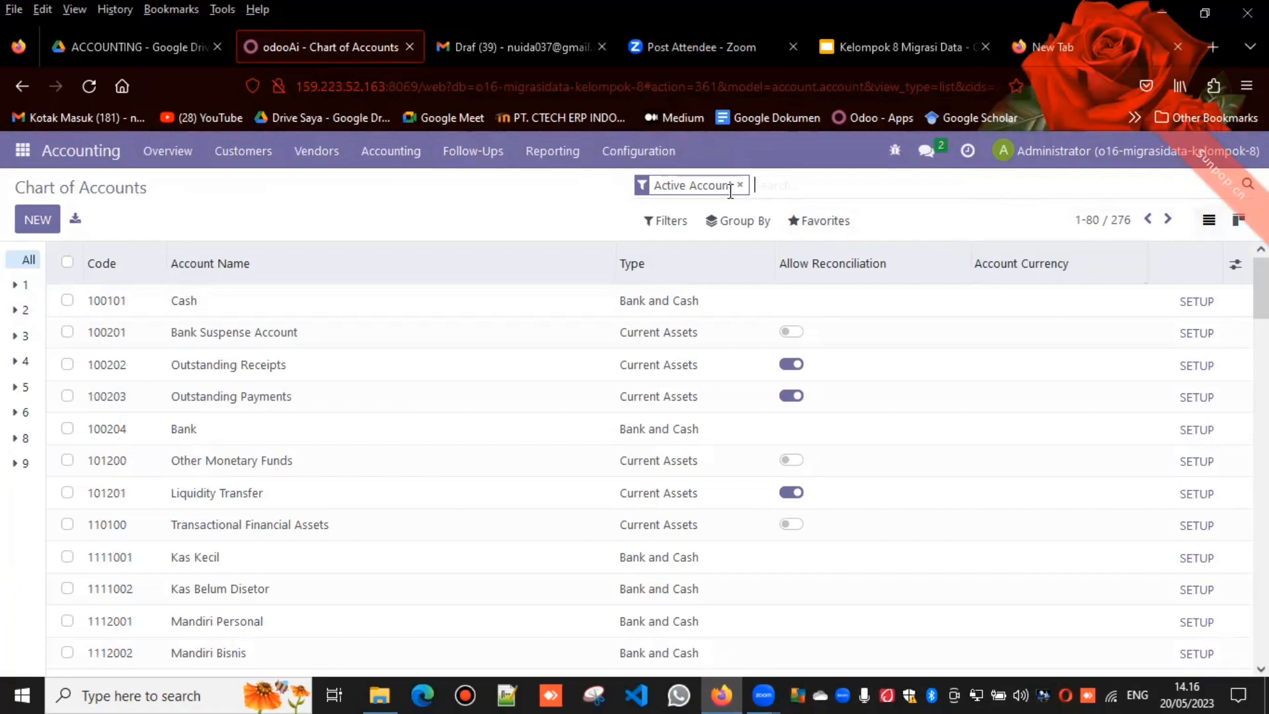
# Step: Open the Bank Accounts list in the Contacts app and start a record import for it
pyautogui.click(34, 154)
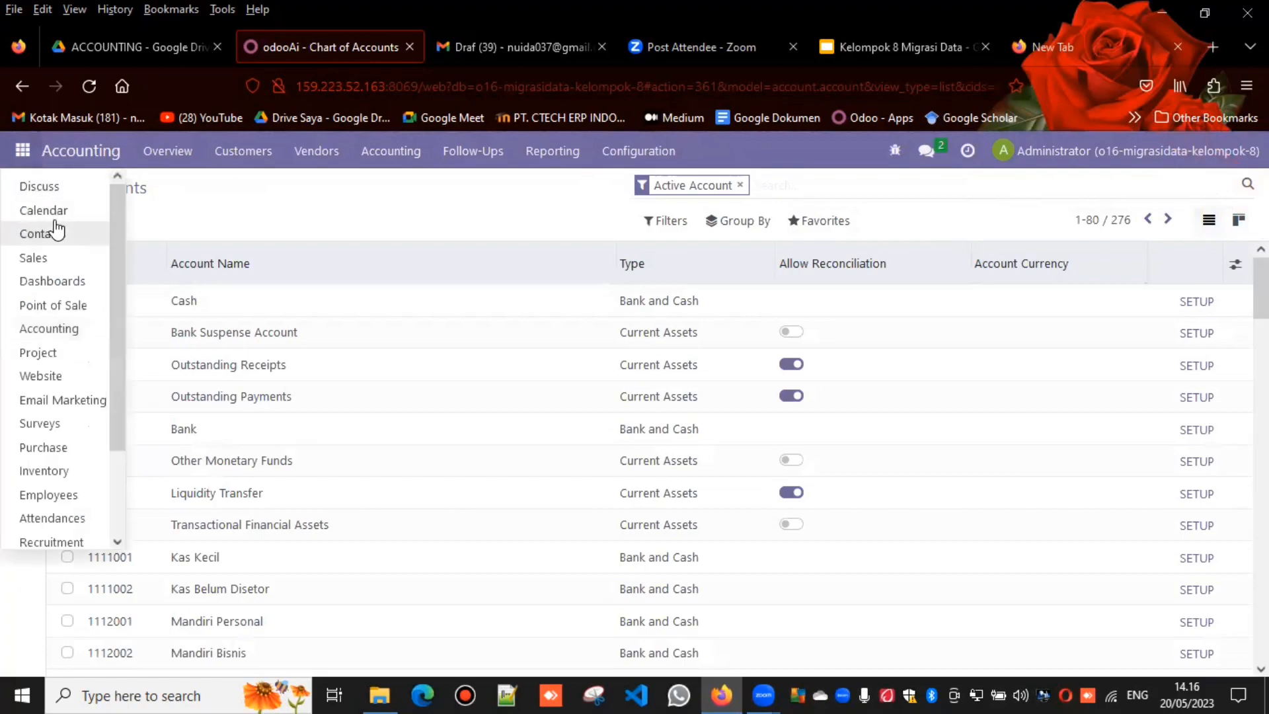
pyautogui.click(58, 241)
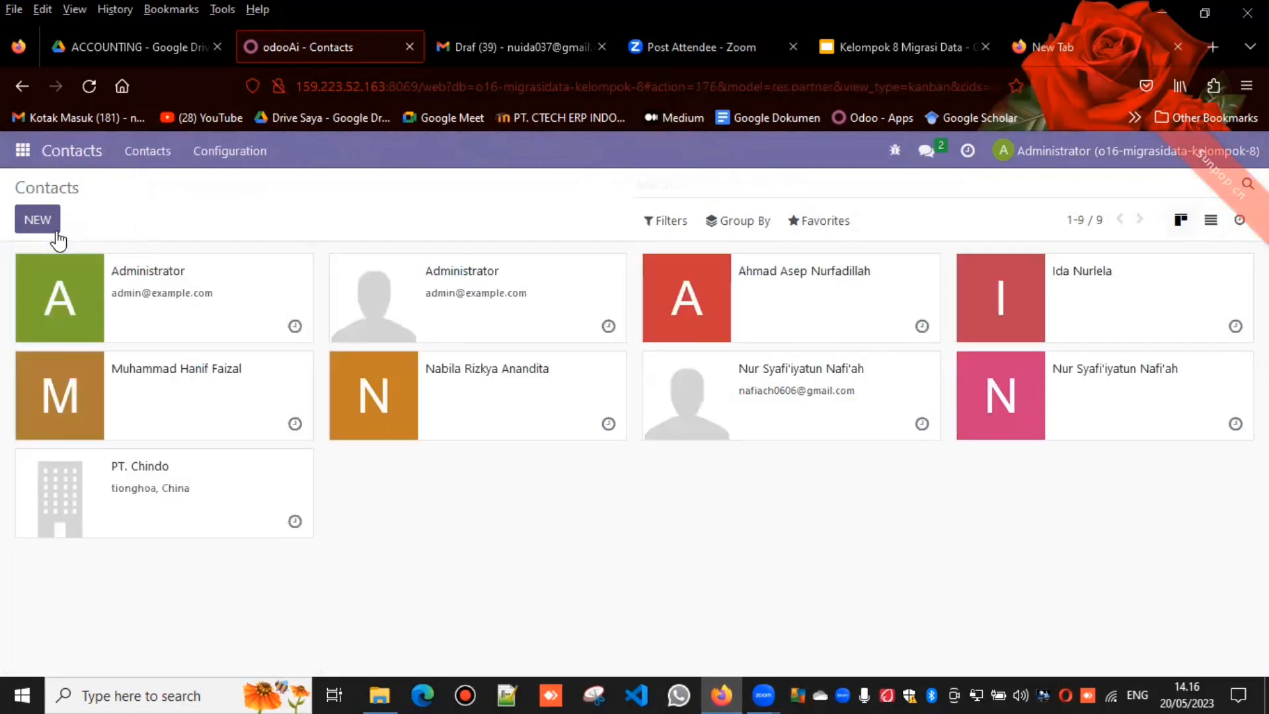
pyautogui.click(243, 173)
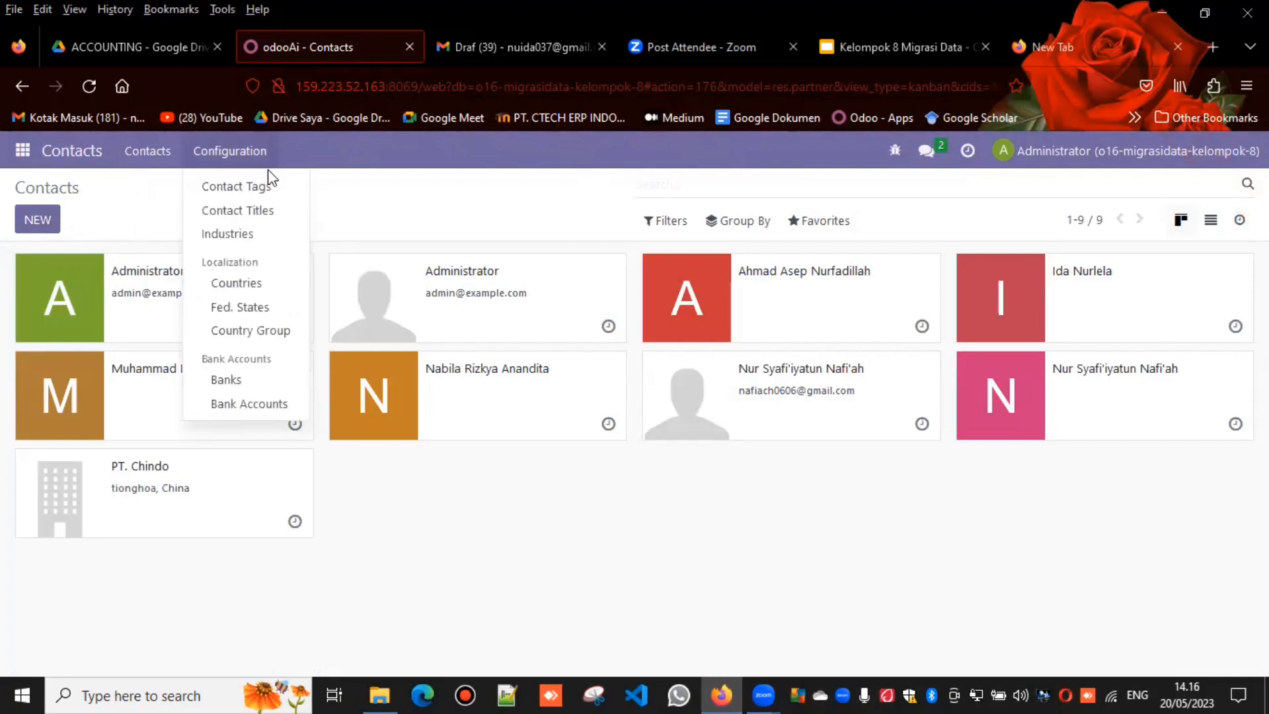
pyautogui.click(253, 408)
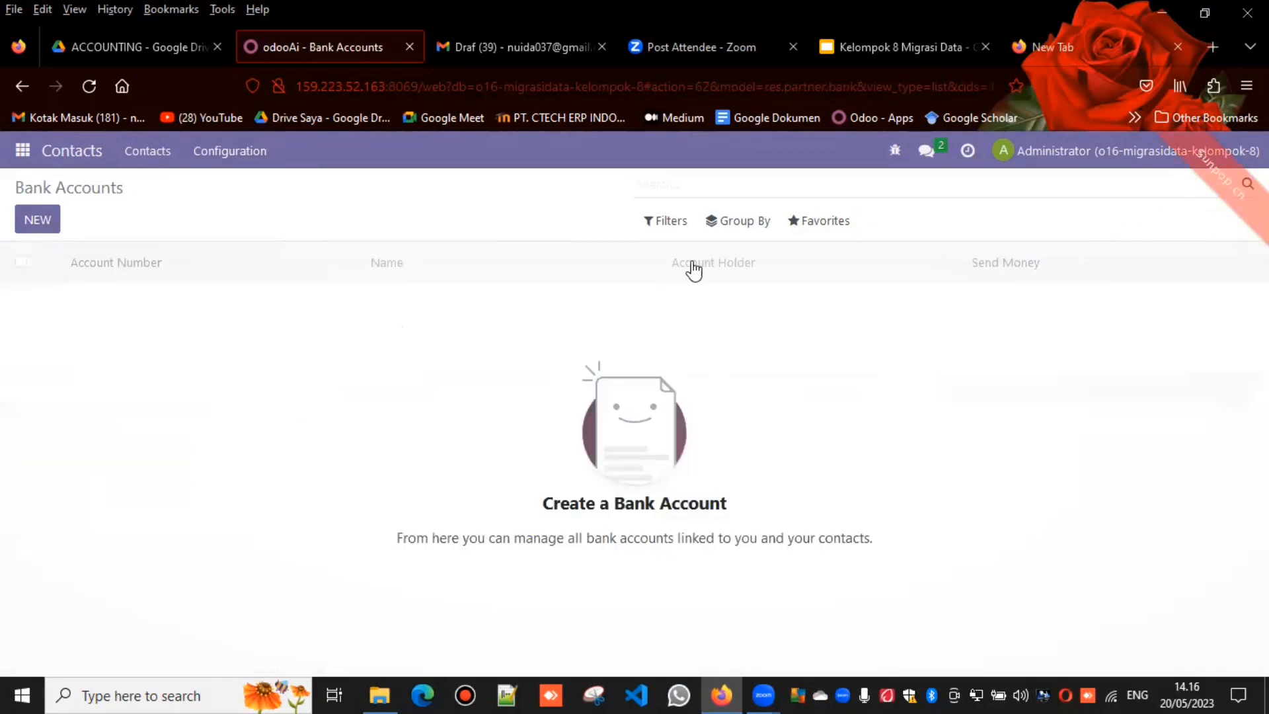
pyautogui.click(817, 239)
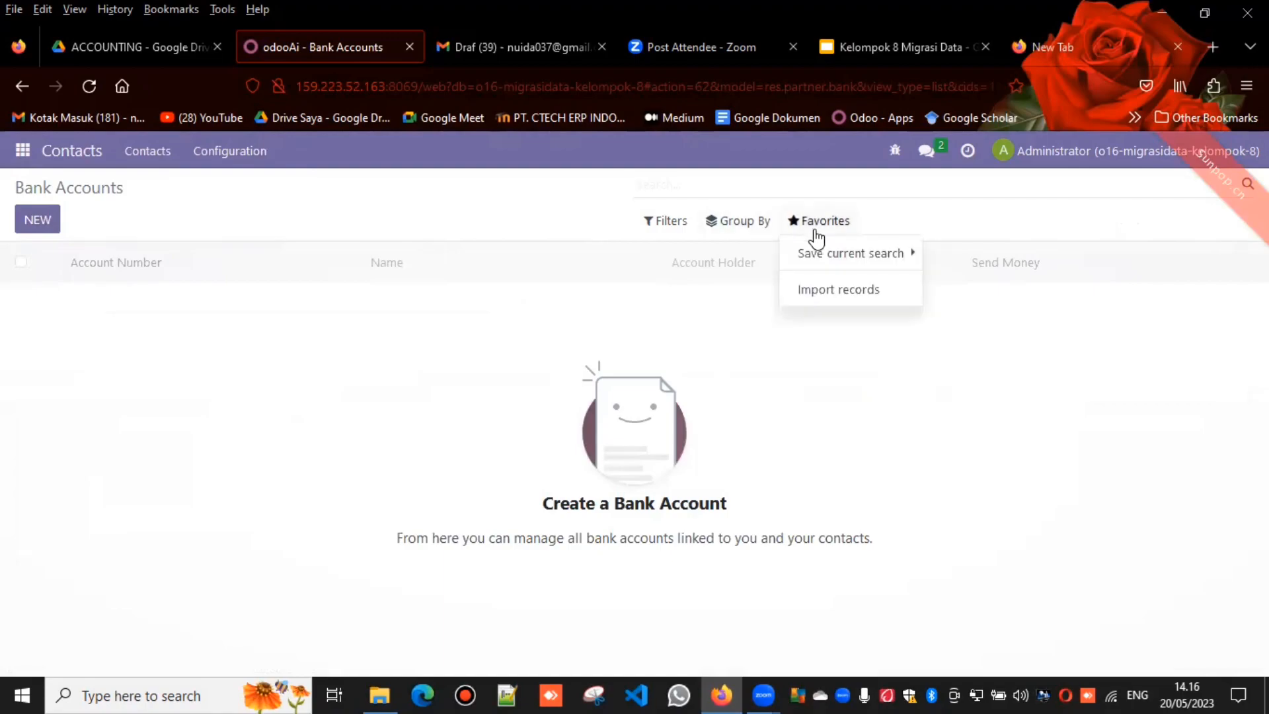
pyautogui.click(821, 291)
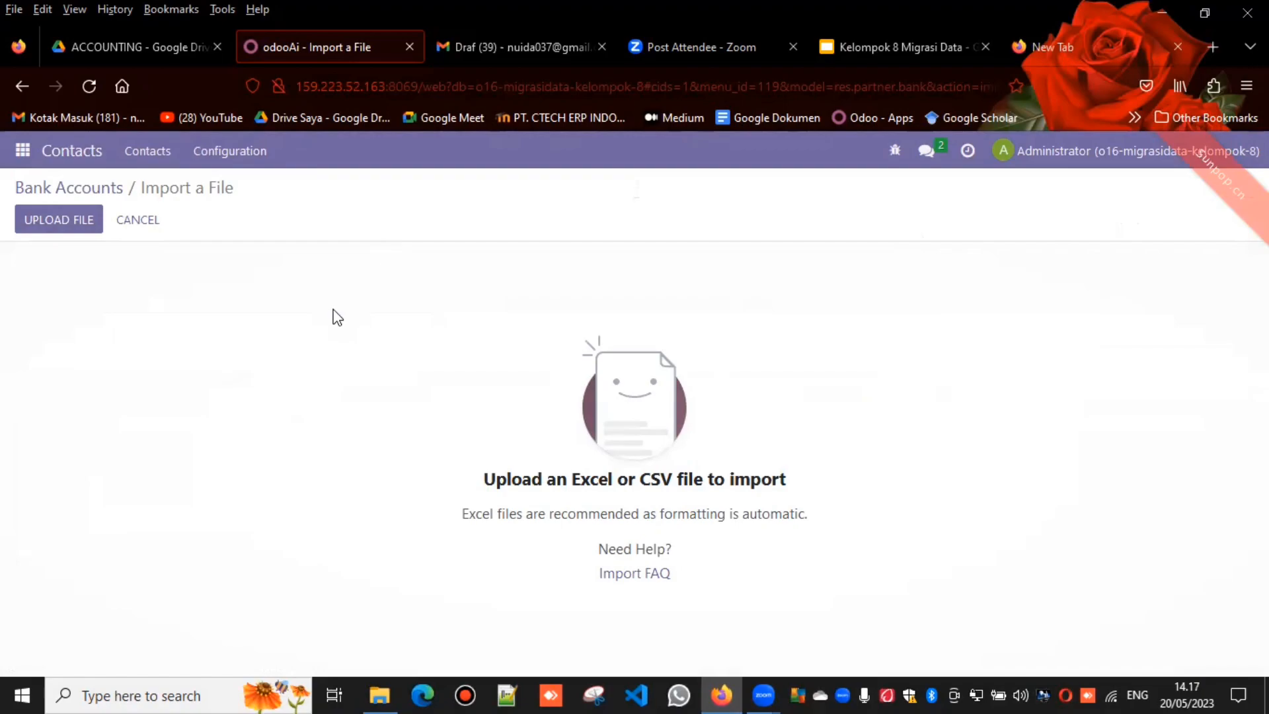
# Step: Switch to Google Drive and preview the 2. ACCOUNTING-Data Bank Account sheet to check its columns
pyautogui.click(85, 231)
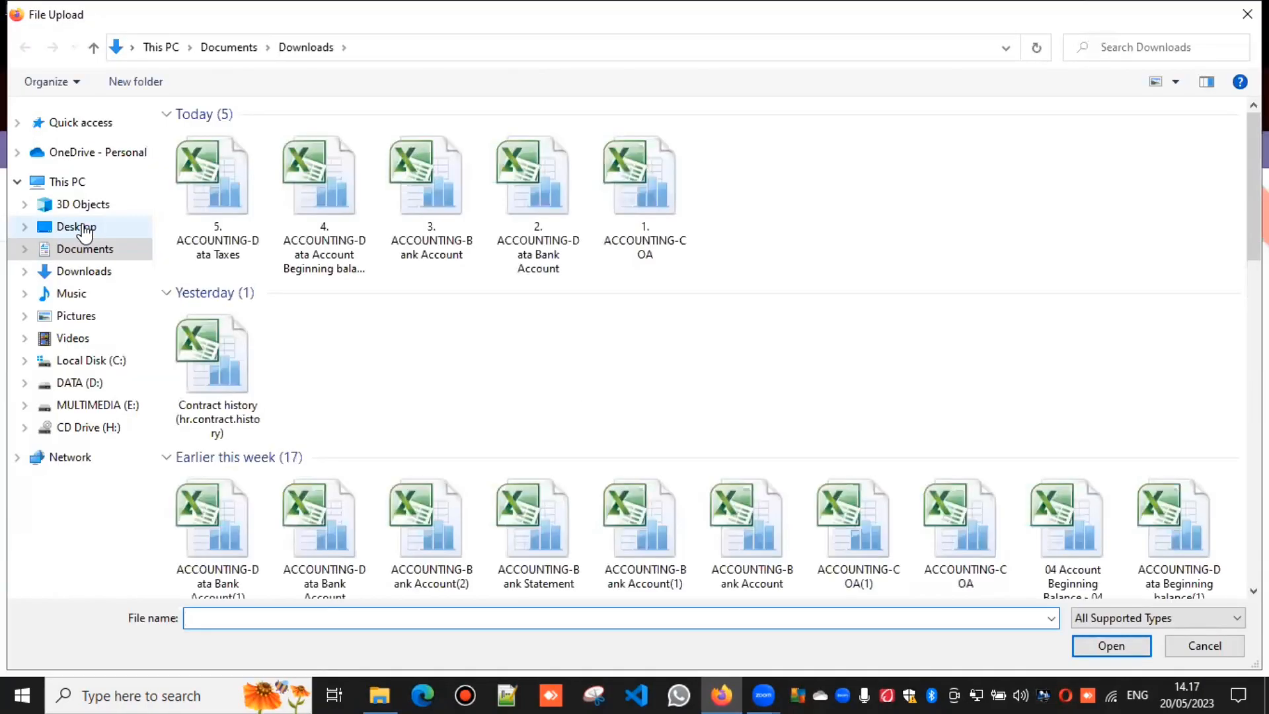
pyautogui.click(1210, 645)
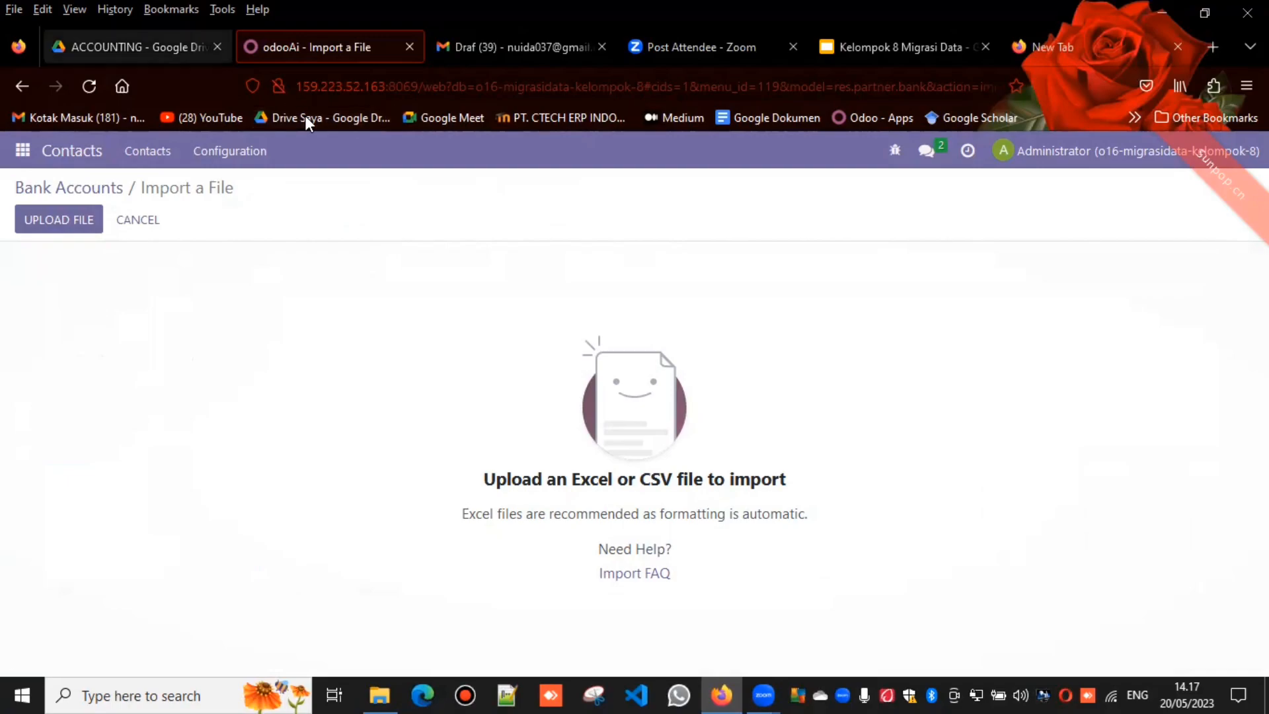
pyautogui.click(174, 48)
pyautogui.press('Right')
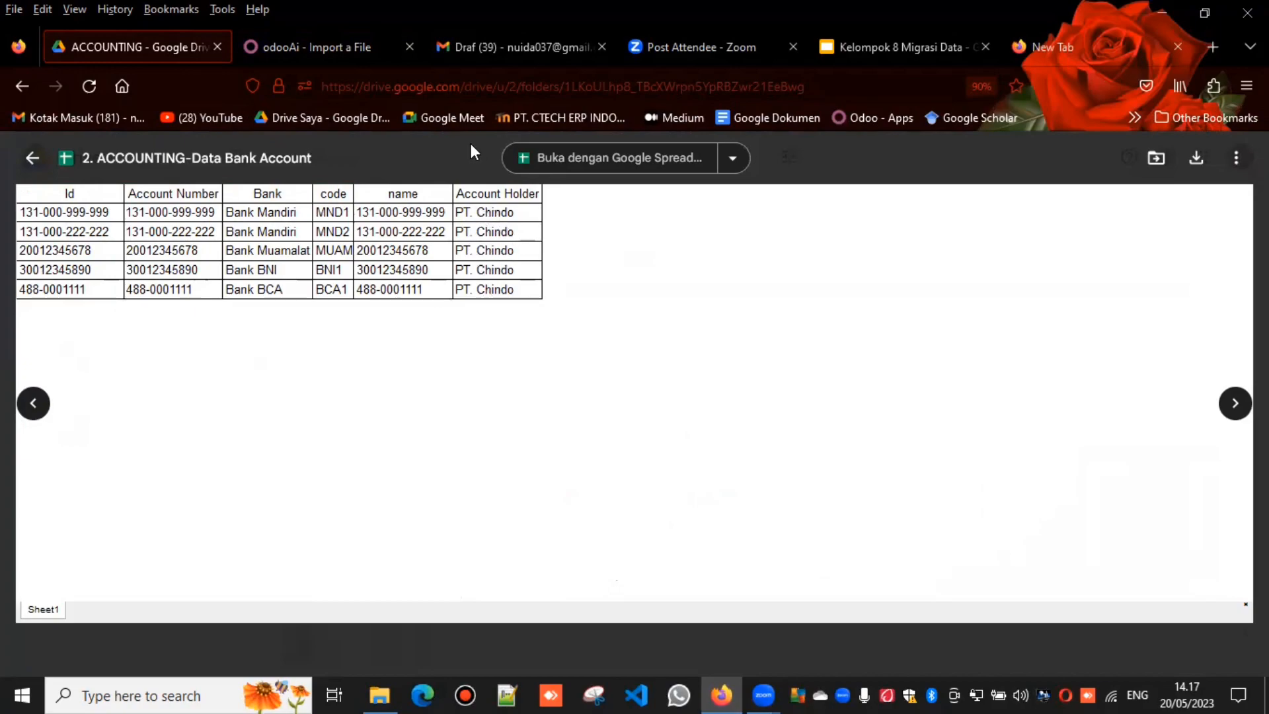
# Step: Back in Odoo, upload the file 2. ACCOUNTING-Data Bank Account to the Bank Accounts import, then test and import its records
pyautogui.click(319, 28)
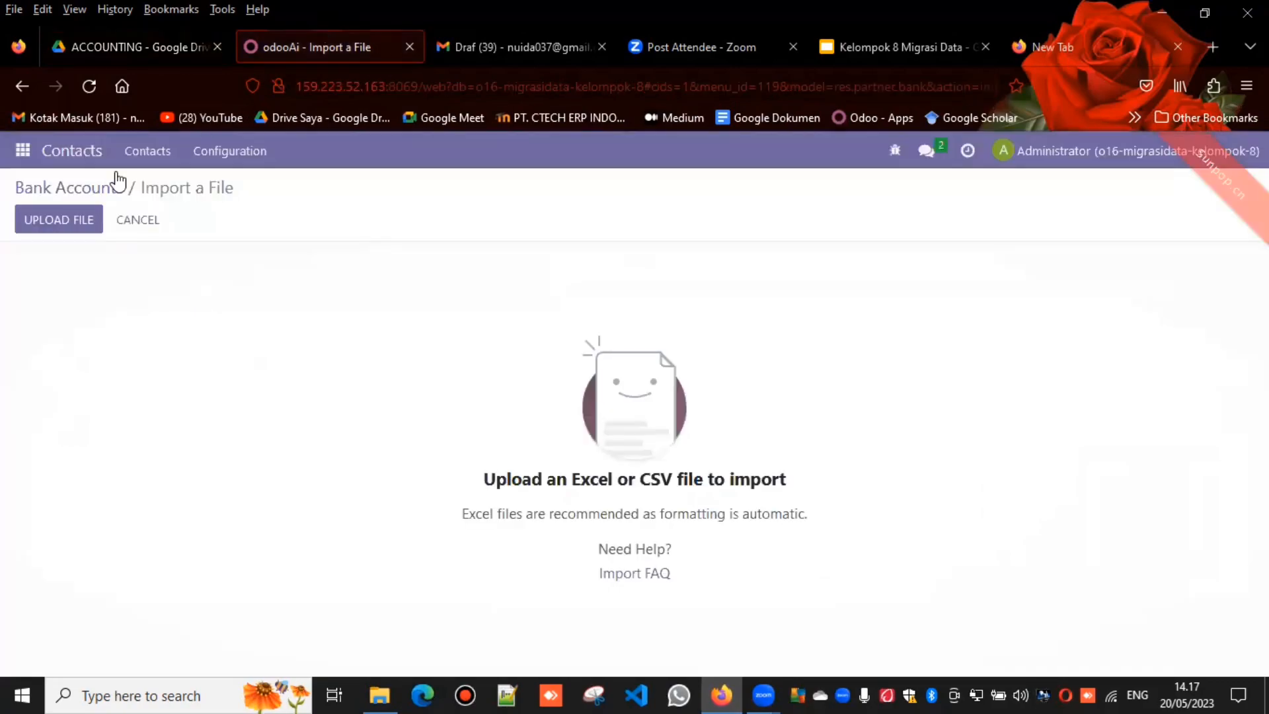
pyautogui.click(65, 213)
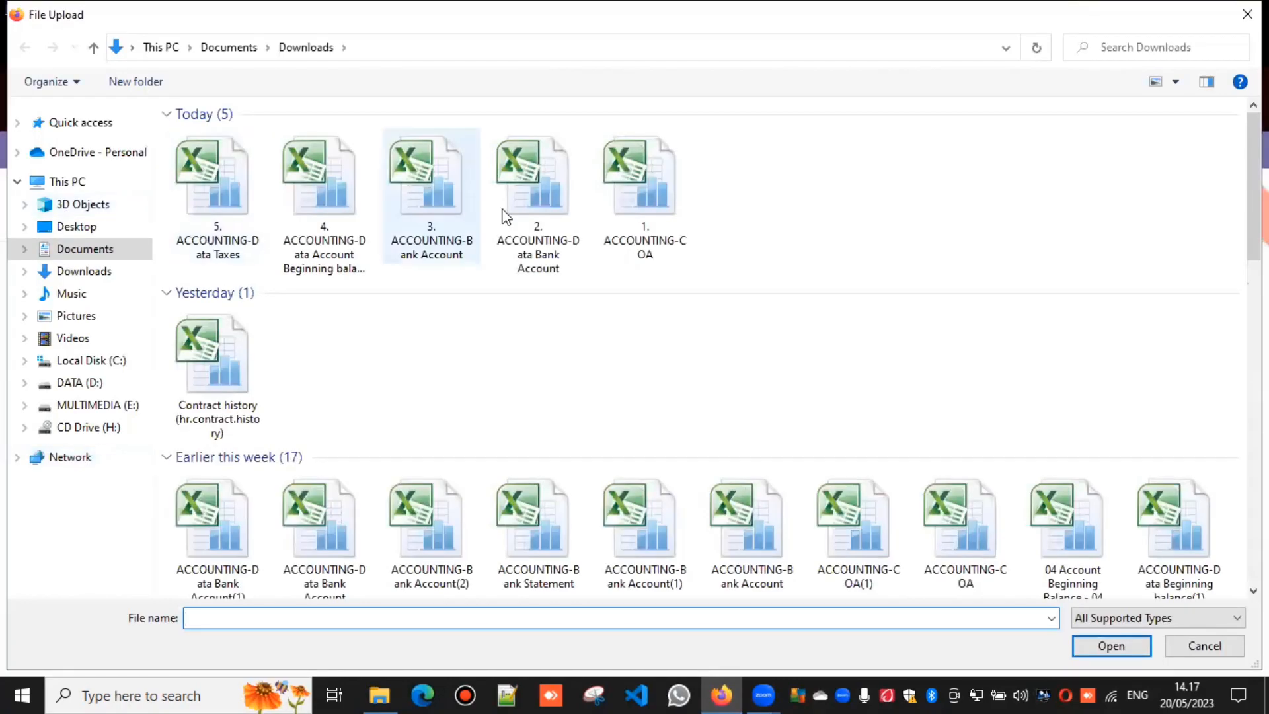
pyautogui.click(536, 224)
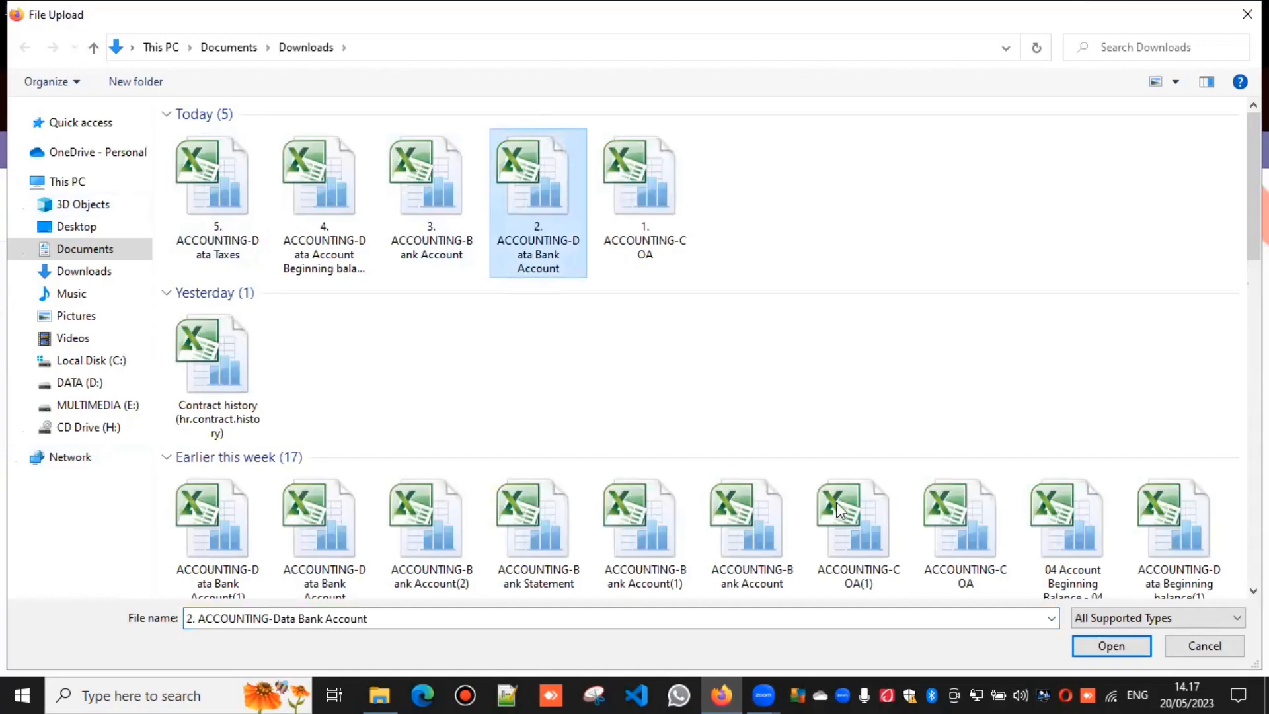
pyautogui.click(1141, 646)
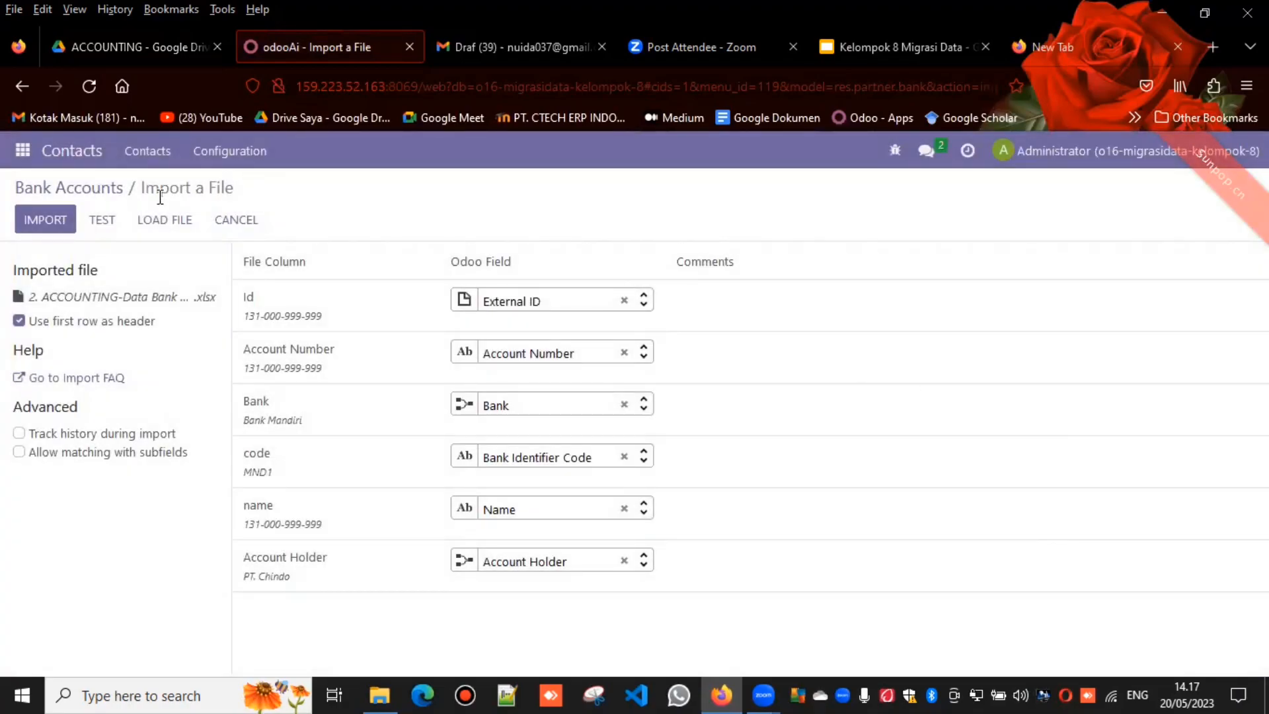
pyautogui.click(104, 227)
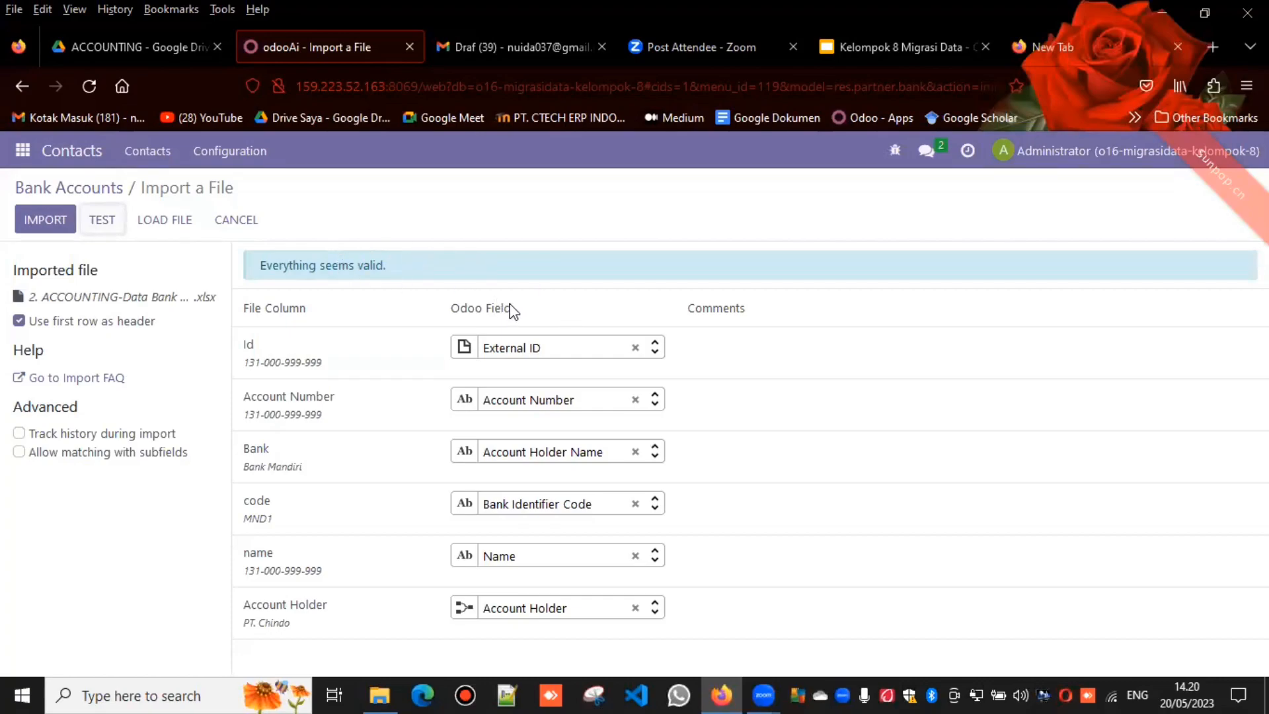
pyautogui.click(58, 222)
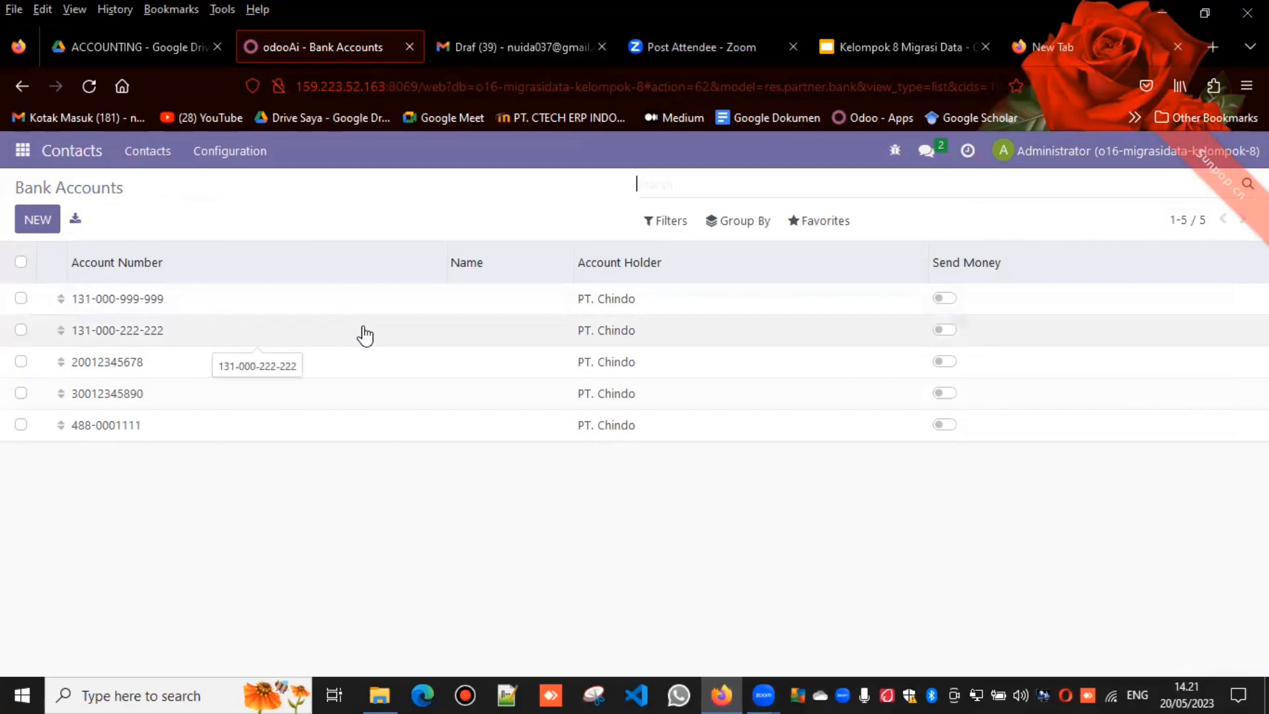
# Step: Open the Banks list in Contacts and start a record import for it
pyautogui.click(235, 156)
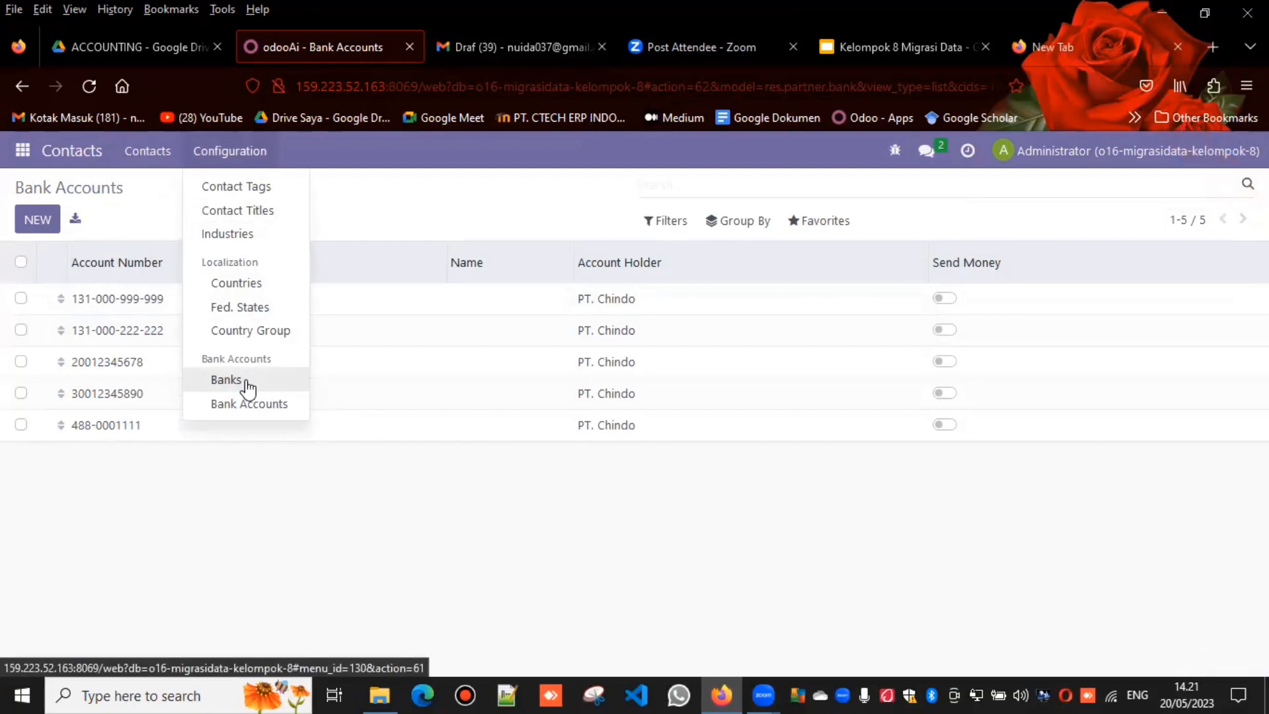
pyautogui.click(226, 380)
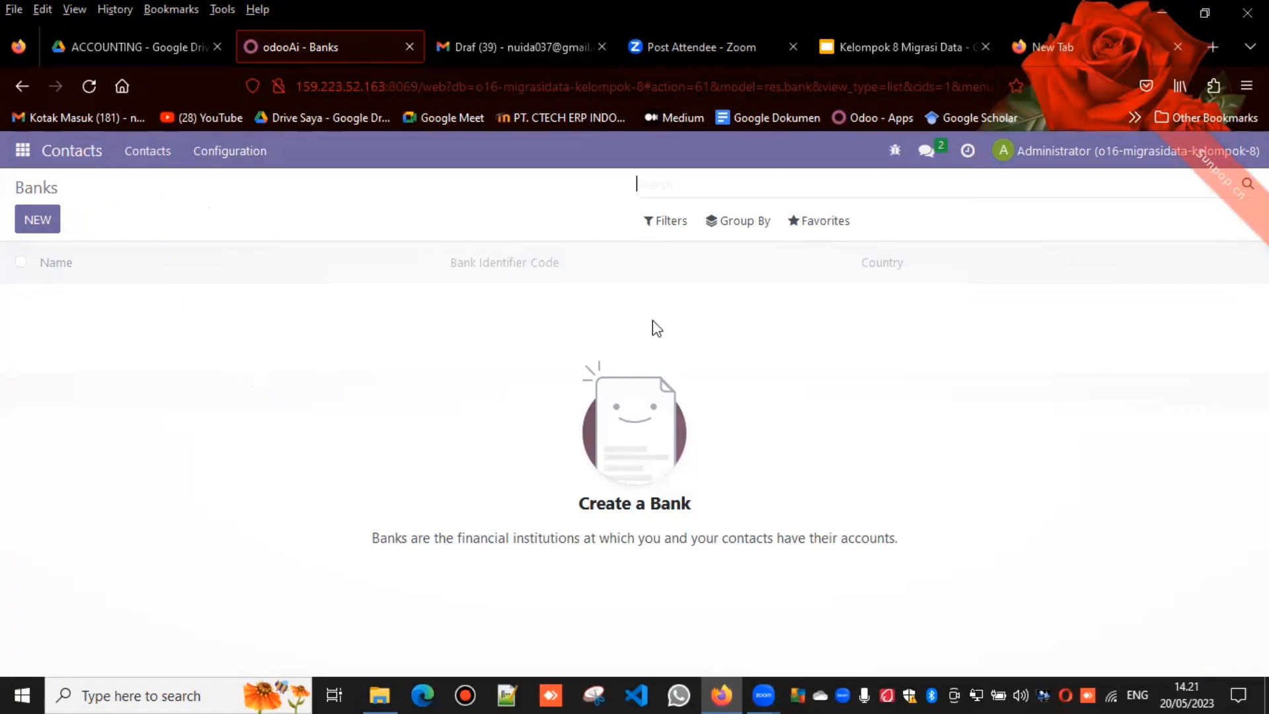
pyautogui.click(823, 233)
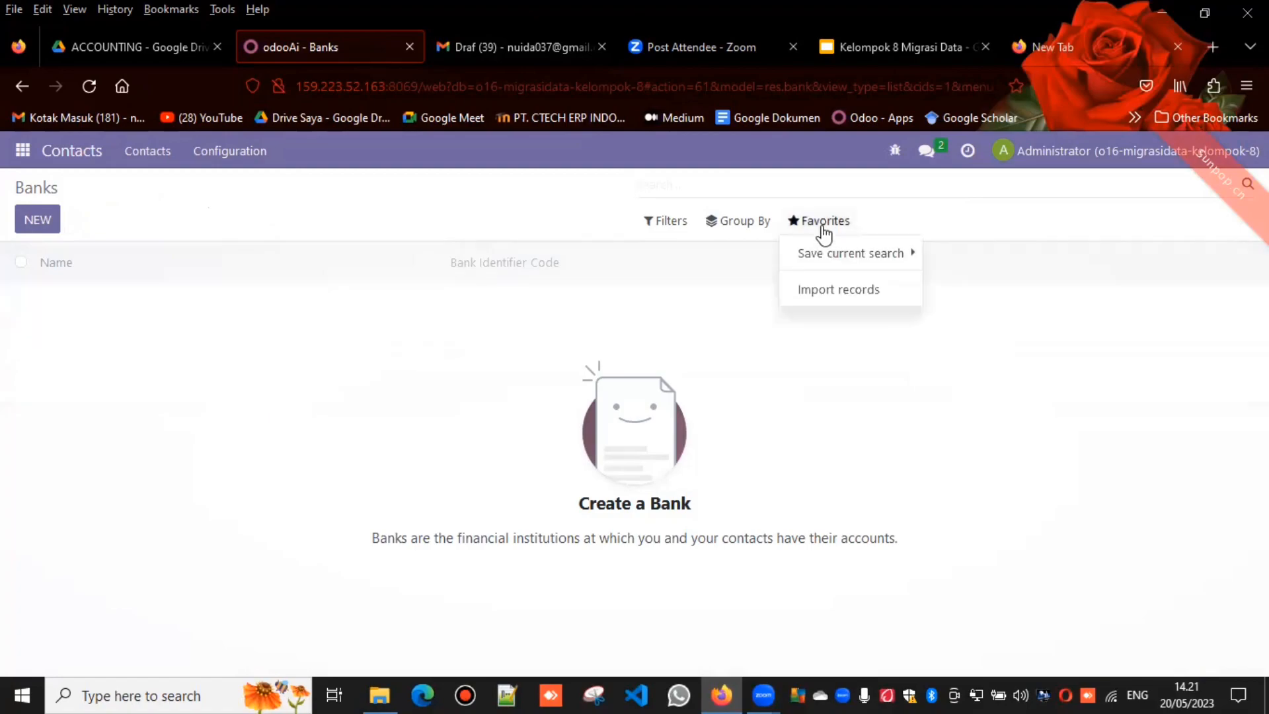
pyautogui.click(839, 291)
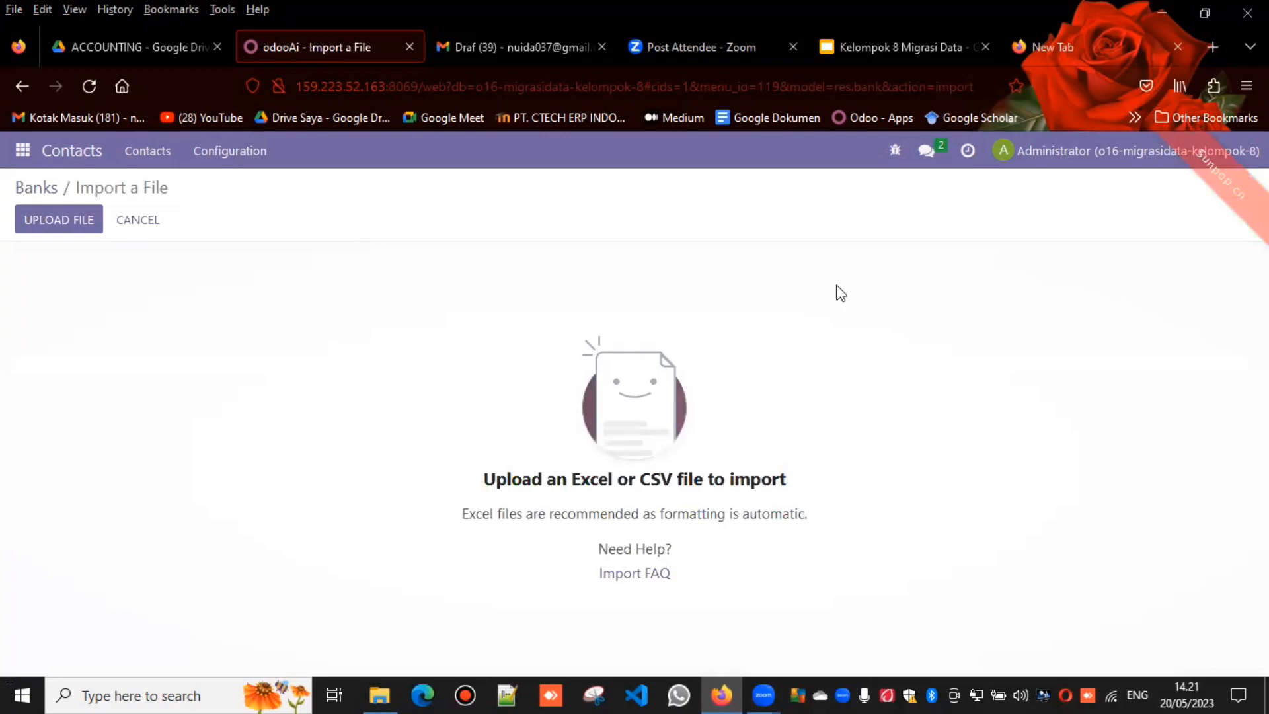
# Step: Check the 3. ACCOUNTING-Bank Account sheet in Google Drive, then return to Odoo and upload that file to the Banks import
pyautogui.click(171, 47)
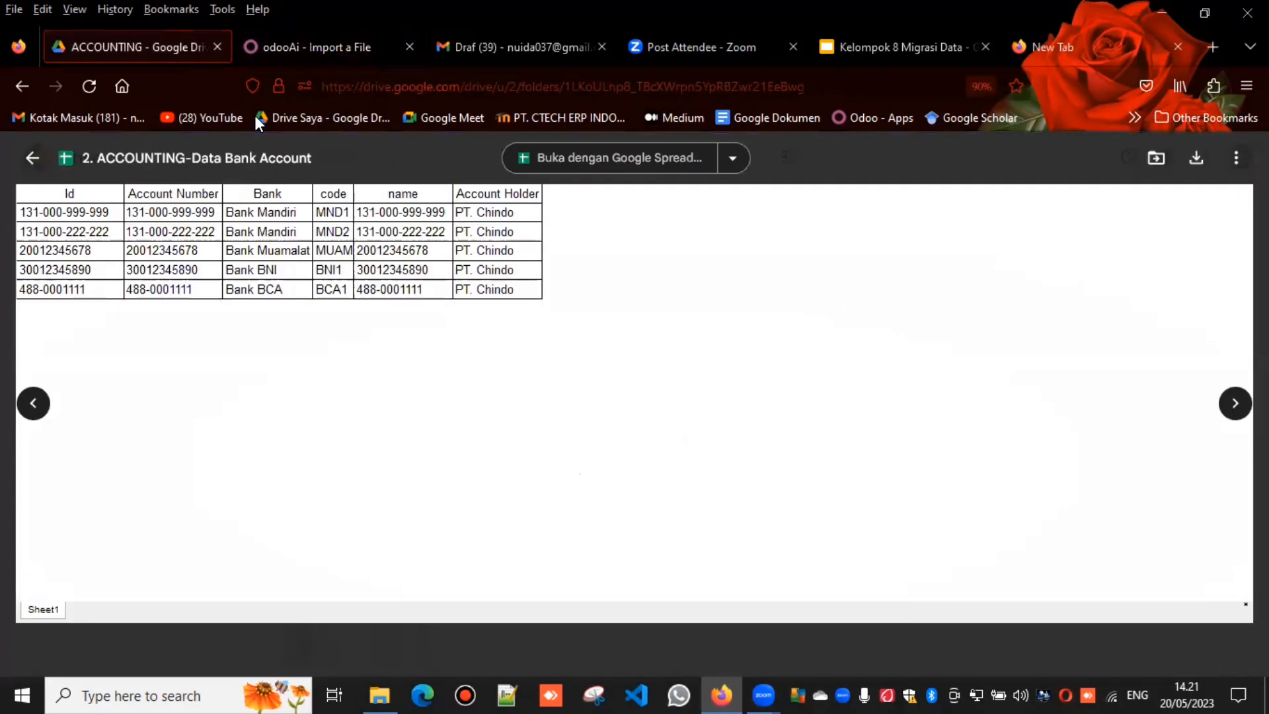
pyautogui.press('Right')
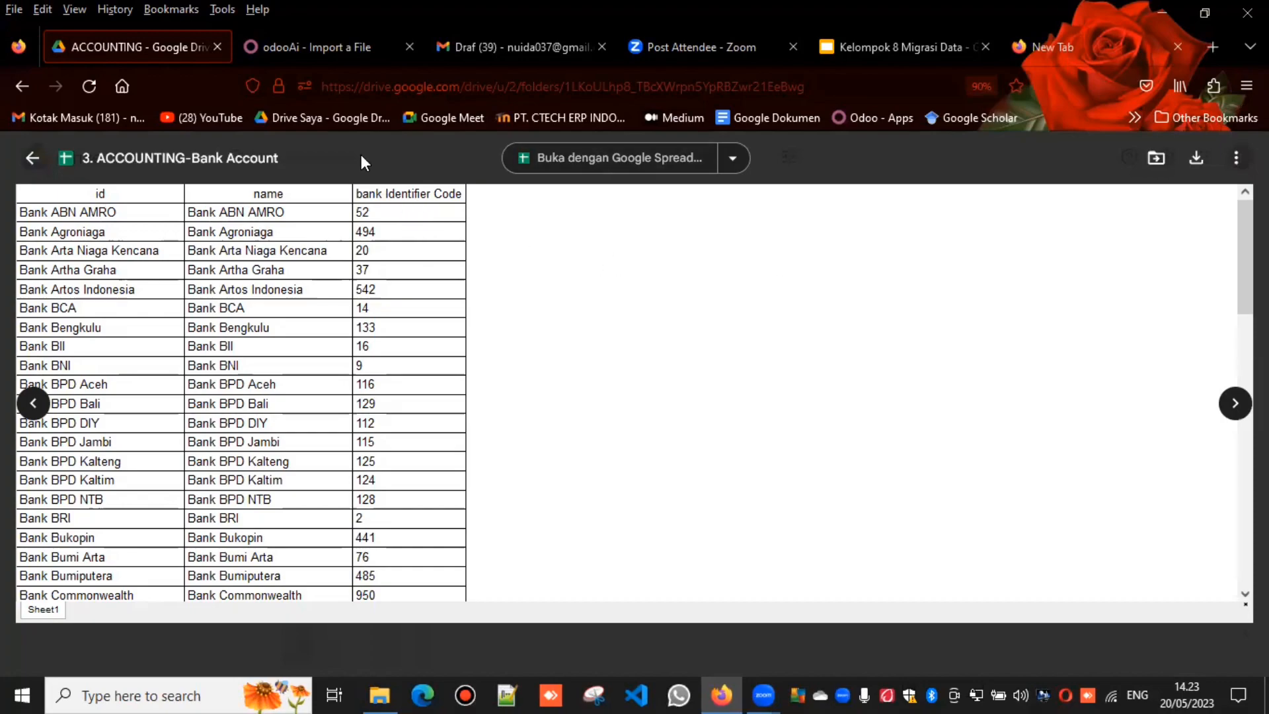
pyautogui.click(307, 47)
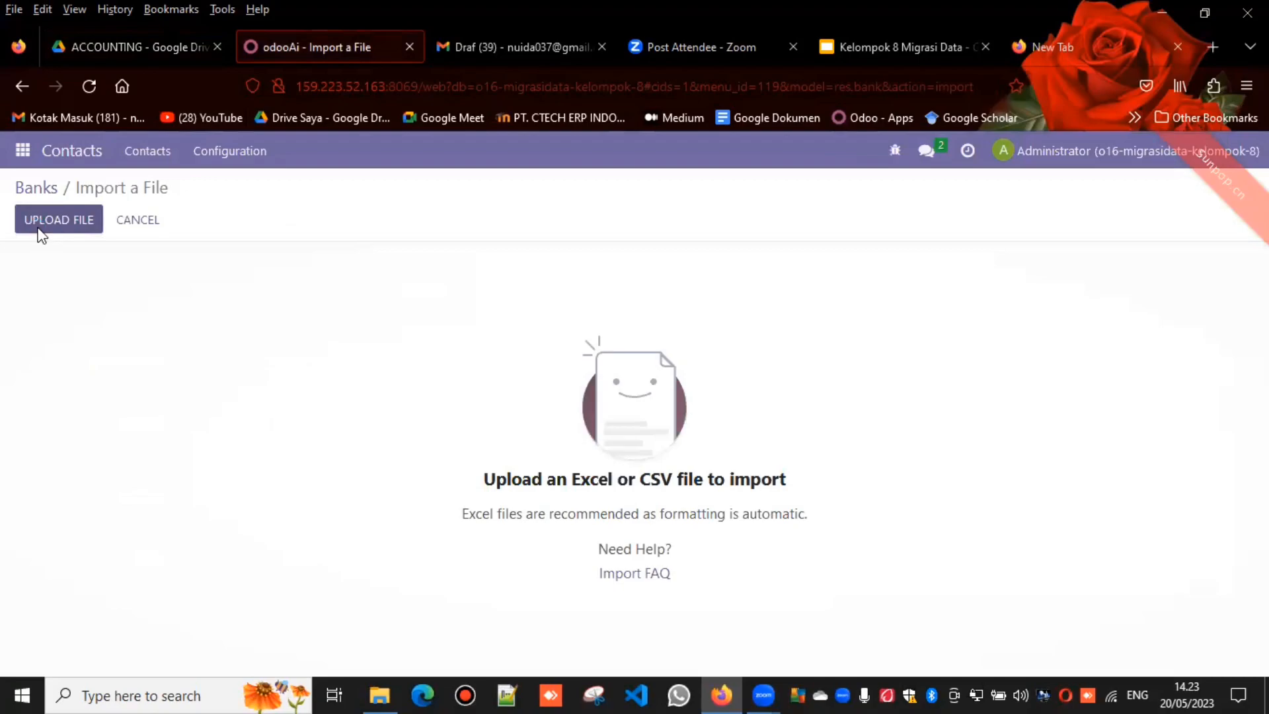
pyautogui.click(40, 224)
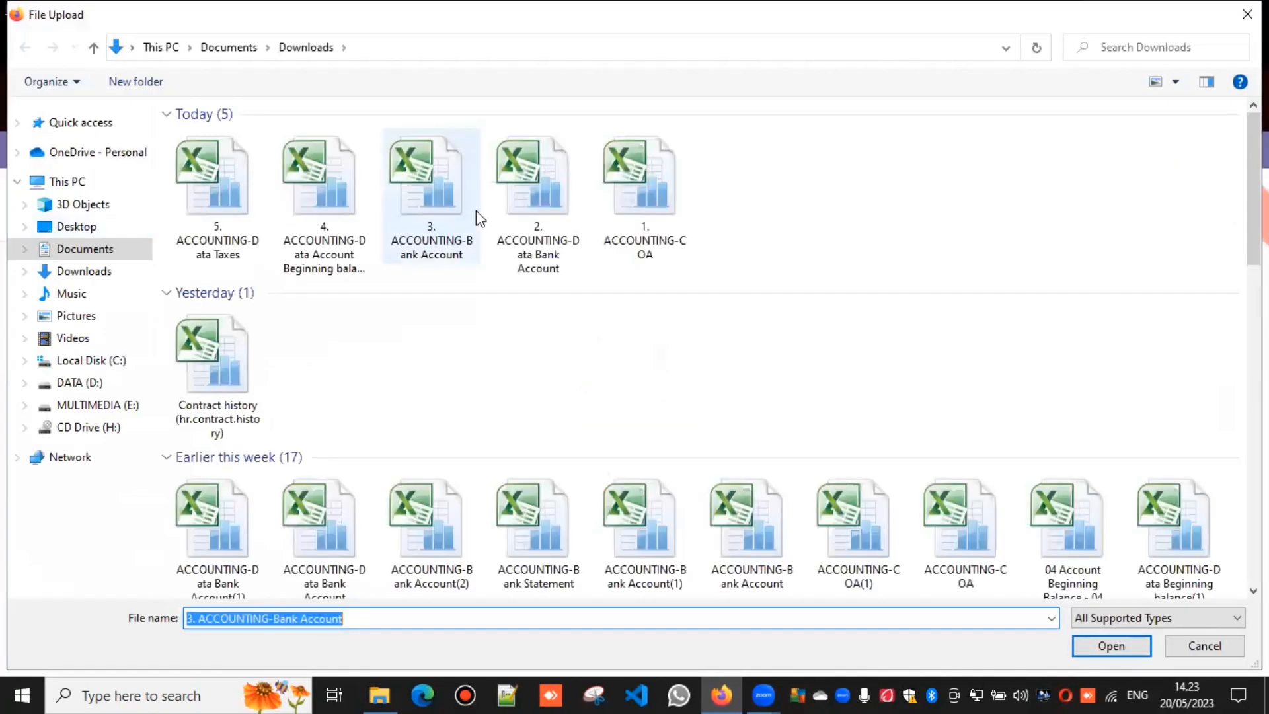
pyautogui.click(1116, 646)
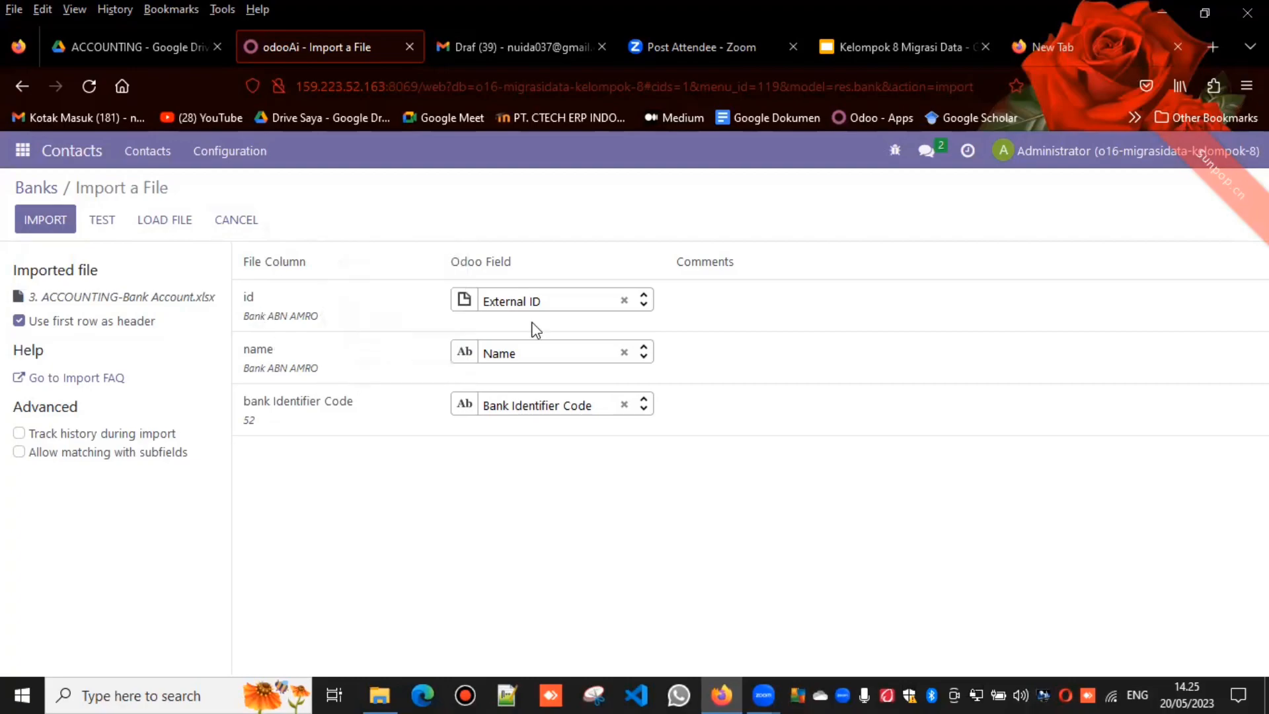
# Step: Test the Banks import and examine the reported row messages against the column mappings
pyautogui.click(104, 222)
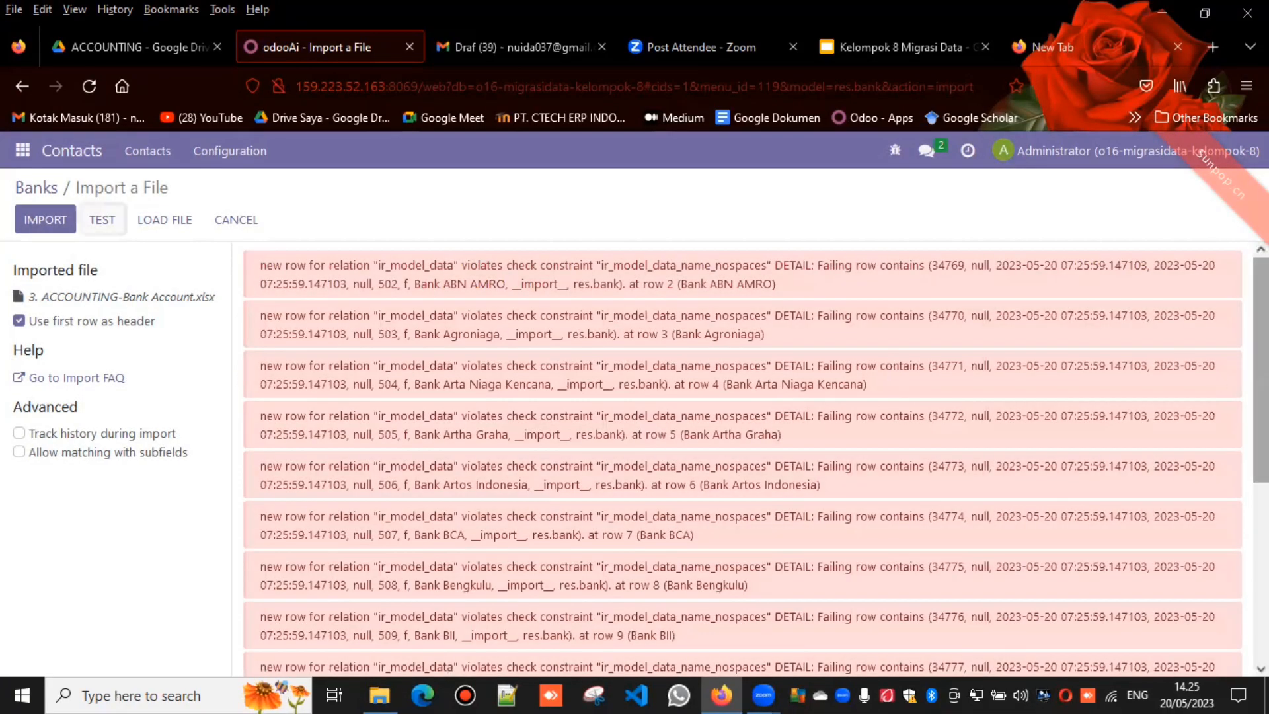
pyautogui.scroll(-3, 1261, 370)
pyautogui.scroll(-1, 1051, 521)
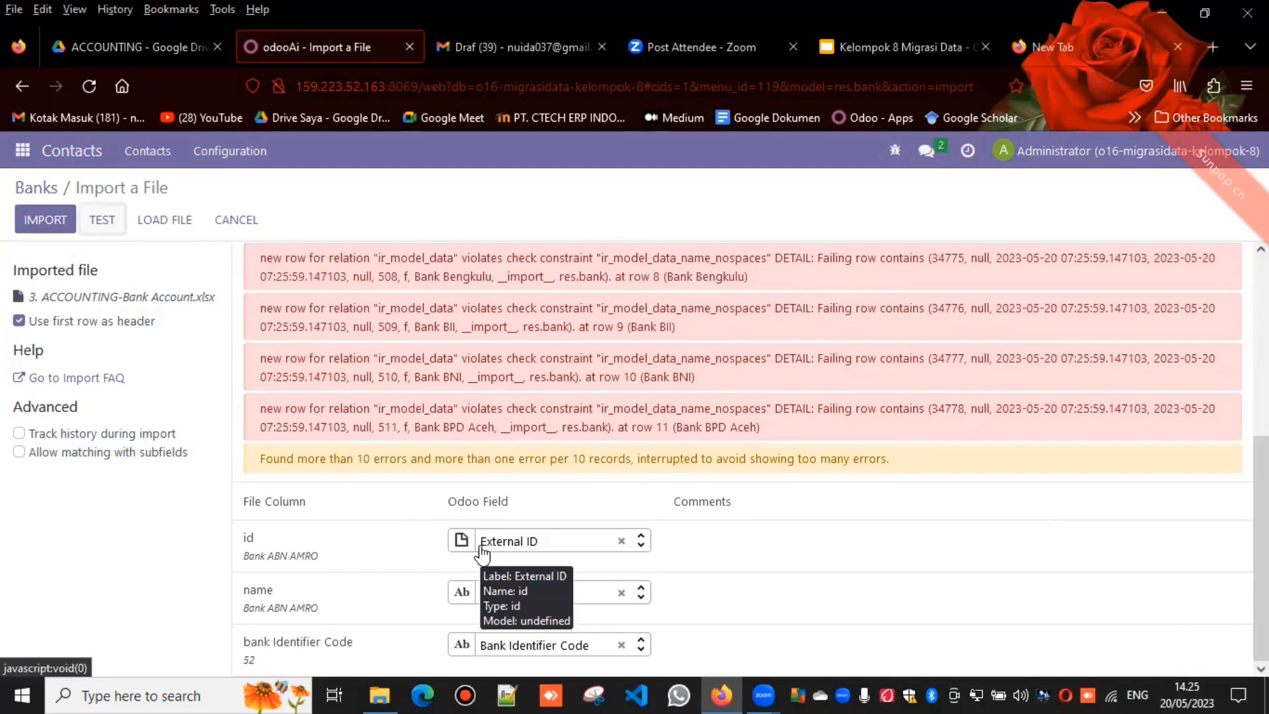
pyautogui.moveTo(284, 559)
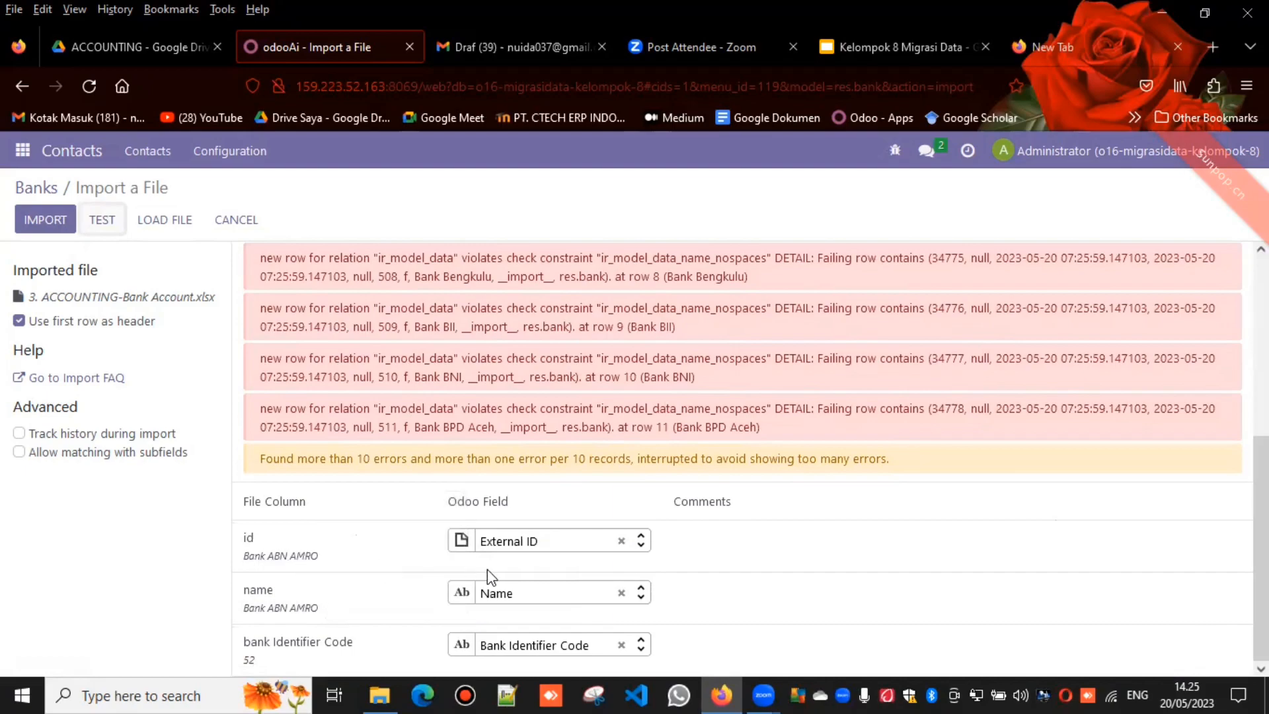
# Step: Clear the External ID mapping from the id column, then retest and import the bank records
pyautogui.click(621, 542)
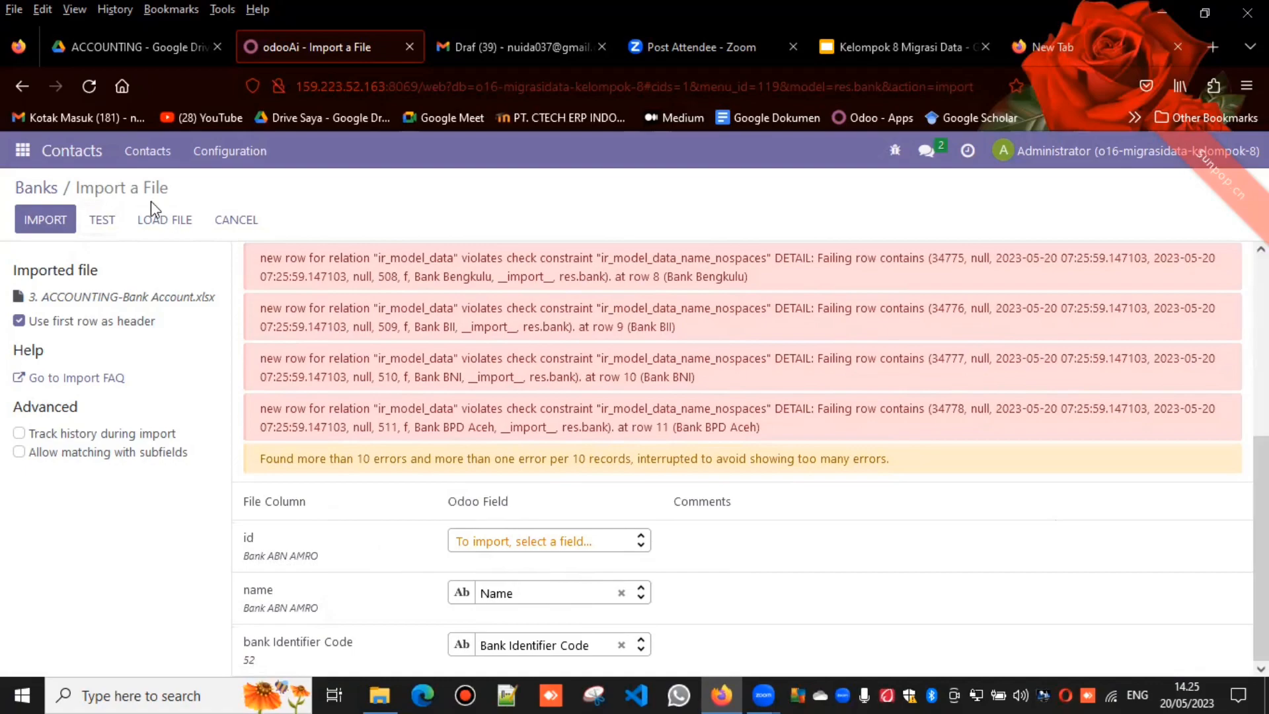
pyautogui.click(103, 220)
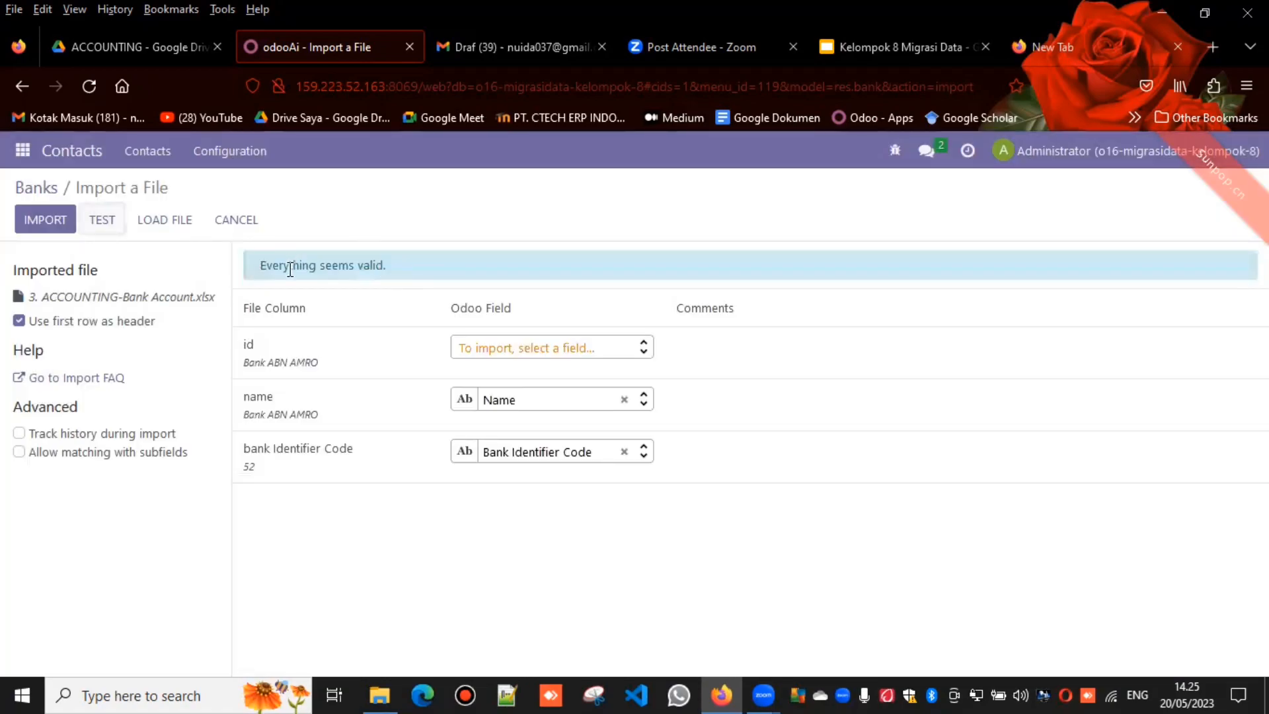
pyautogui.click(57, 220)
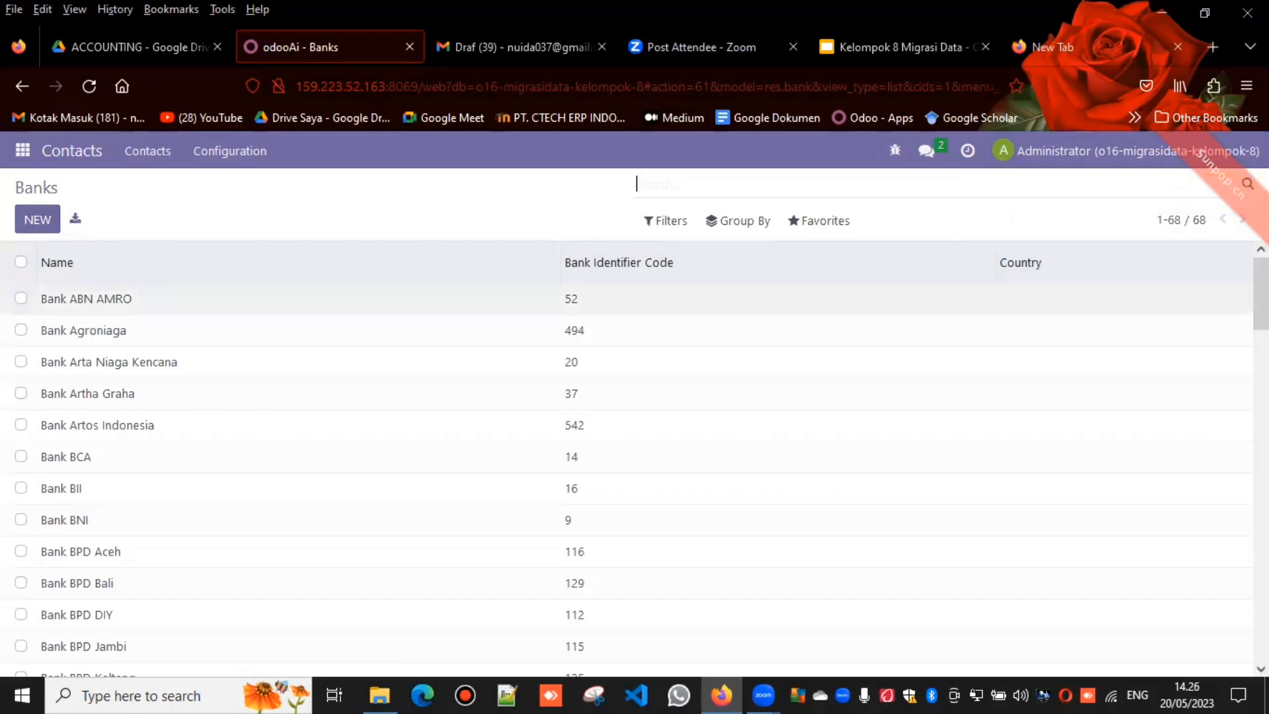
pyautogui.moveTo(1262, 294); pyautogui.dragTo(1262, 528)
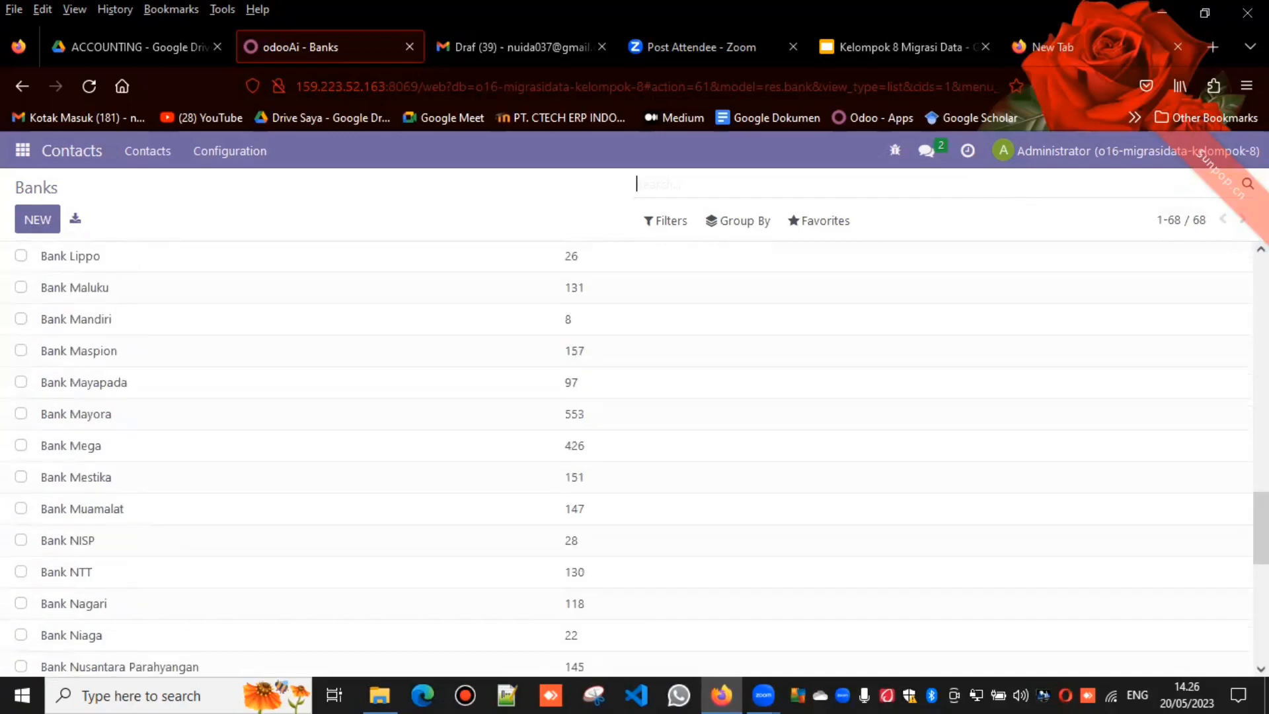
# Step: Return to the Accounting app and open its Journal Entries
pyautogui.click(24, 155)
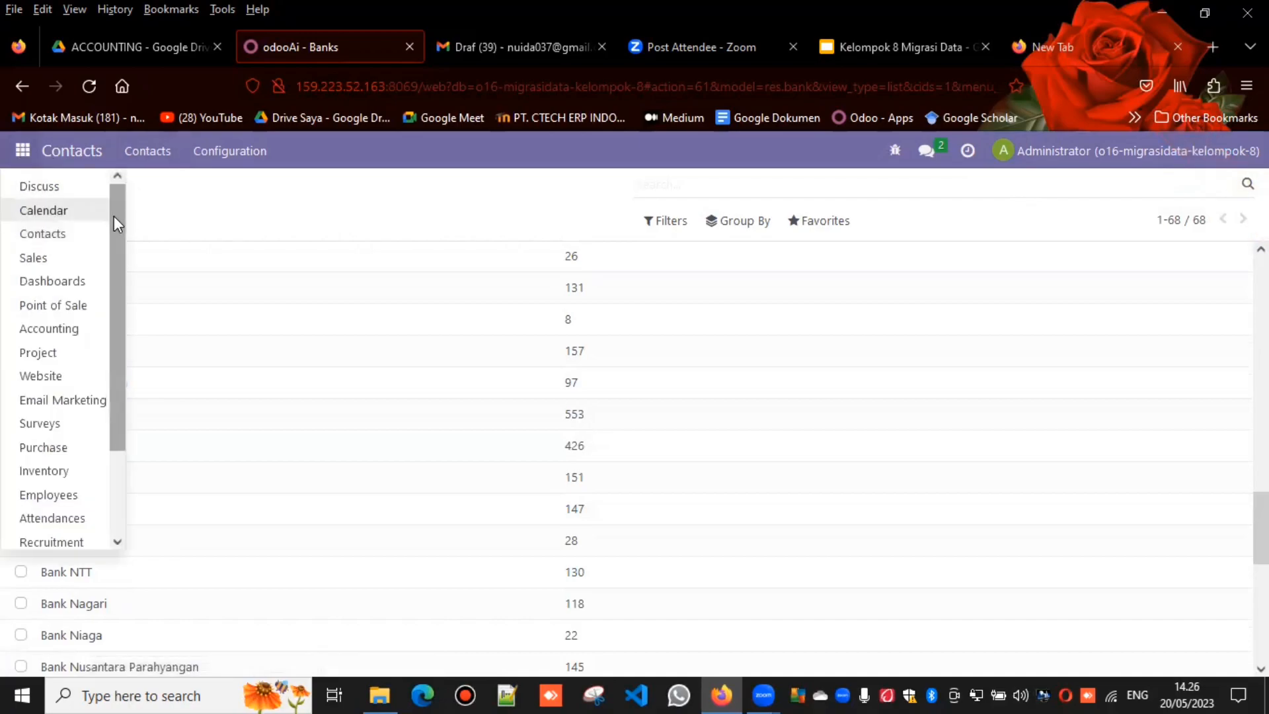
pyautogui.click(76, 327)
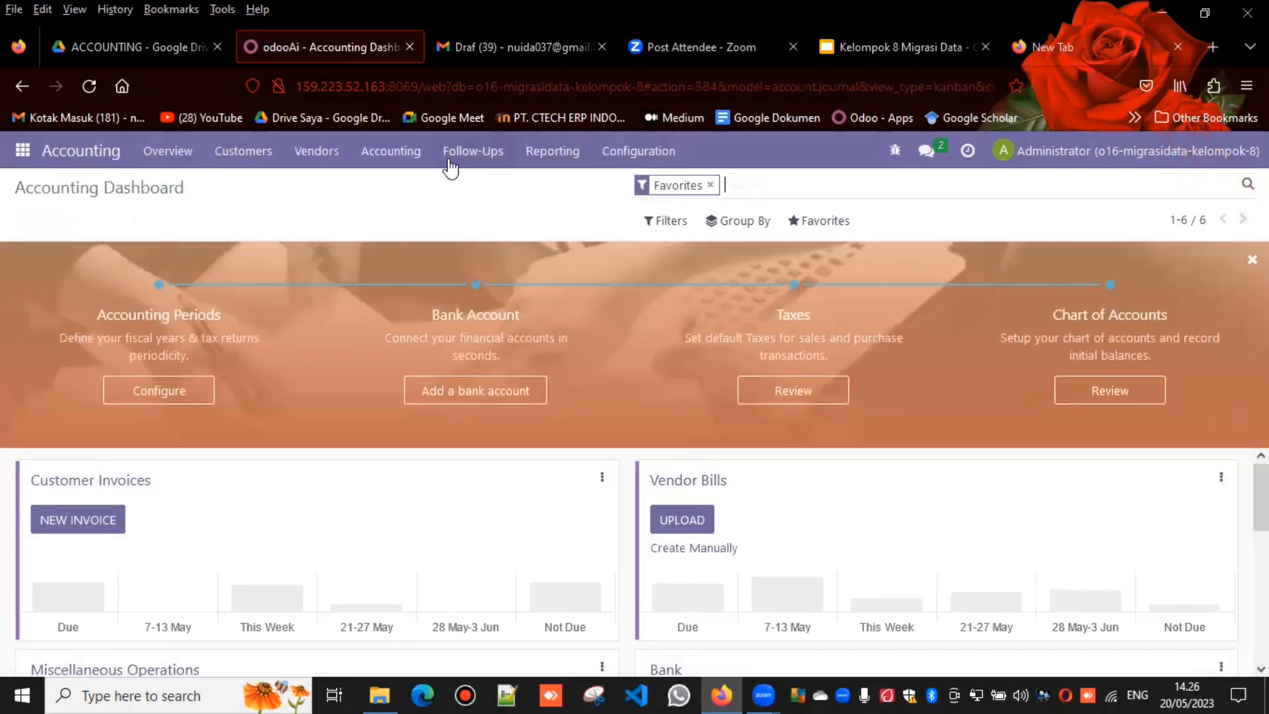
pyautogui.click(364, 165)
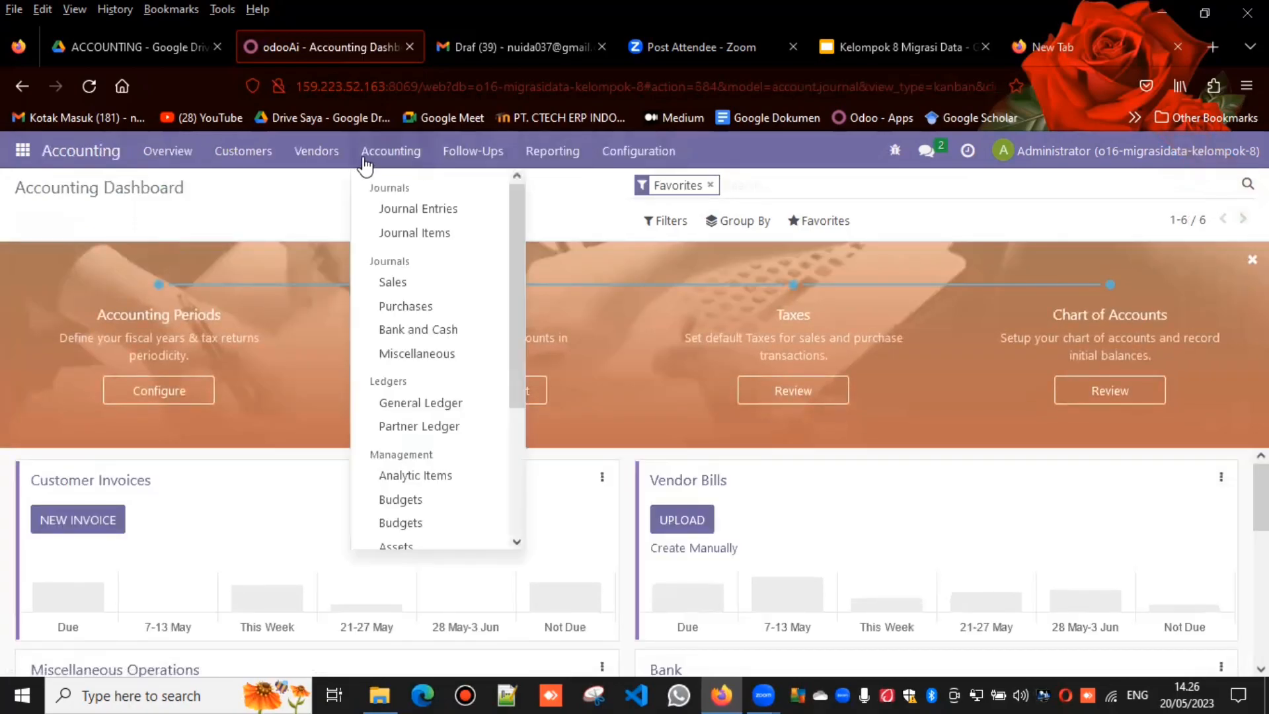
pyautogui.click(403, 208)
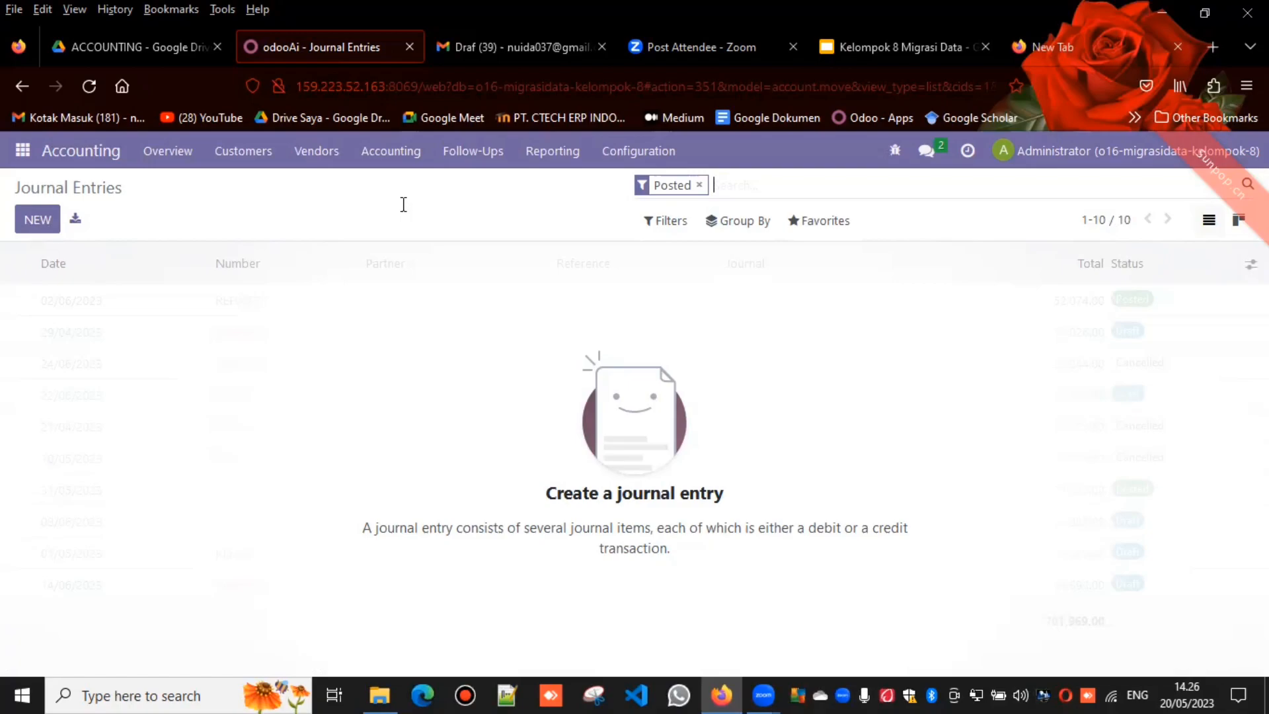
# Step: Start a record import for Journal Entries, then check the 4. ACCOUNTING-Data Account Beginning balance sheet in Google Drive
pyautogui.click(834, 218)
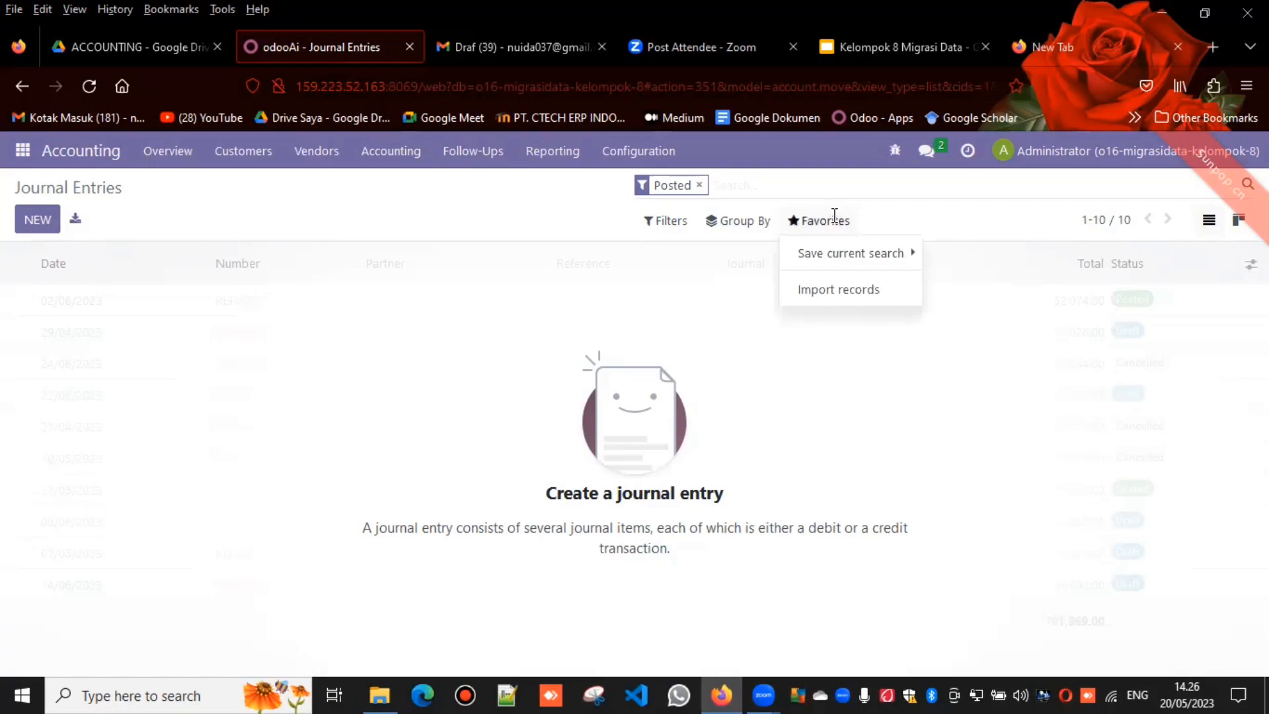
pyautogui.click(825, 291)
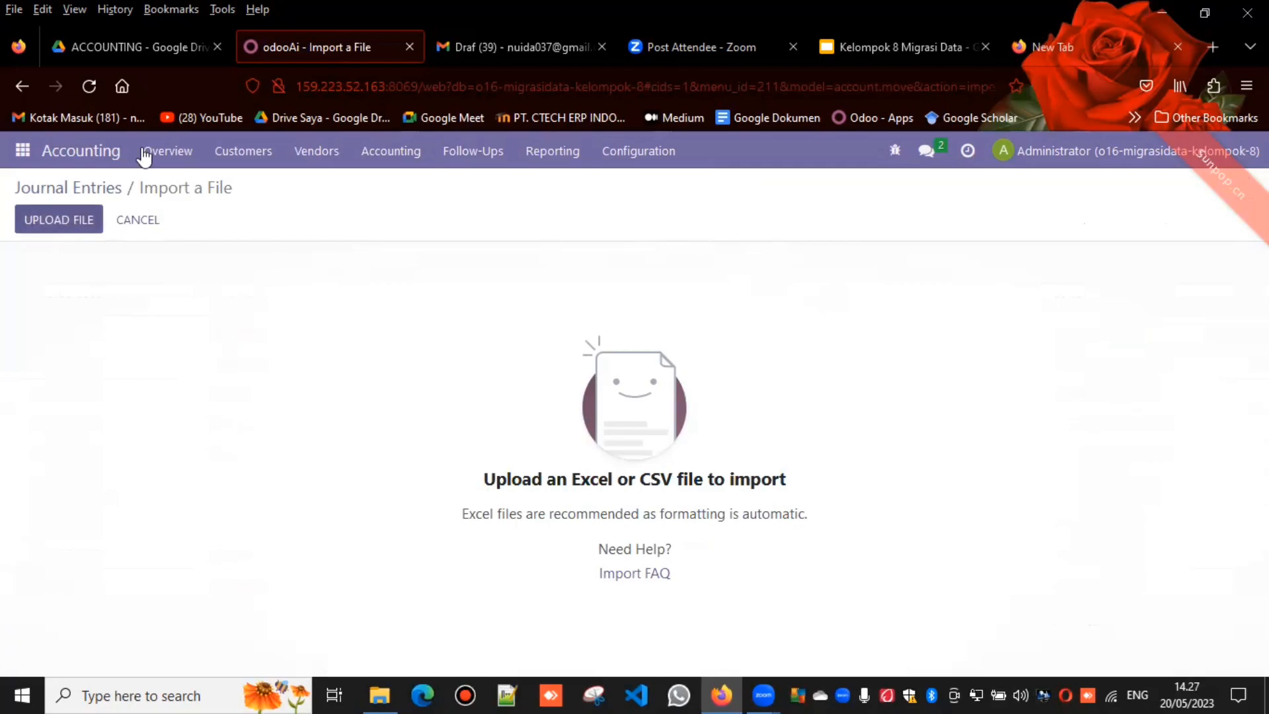
pyautogui.click(167, 48)
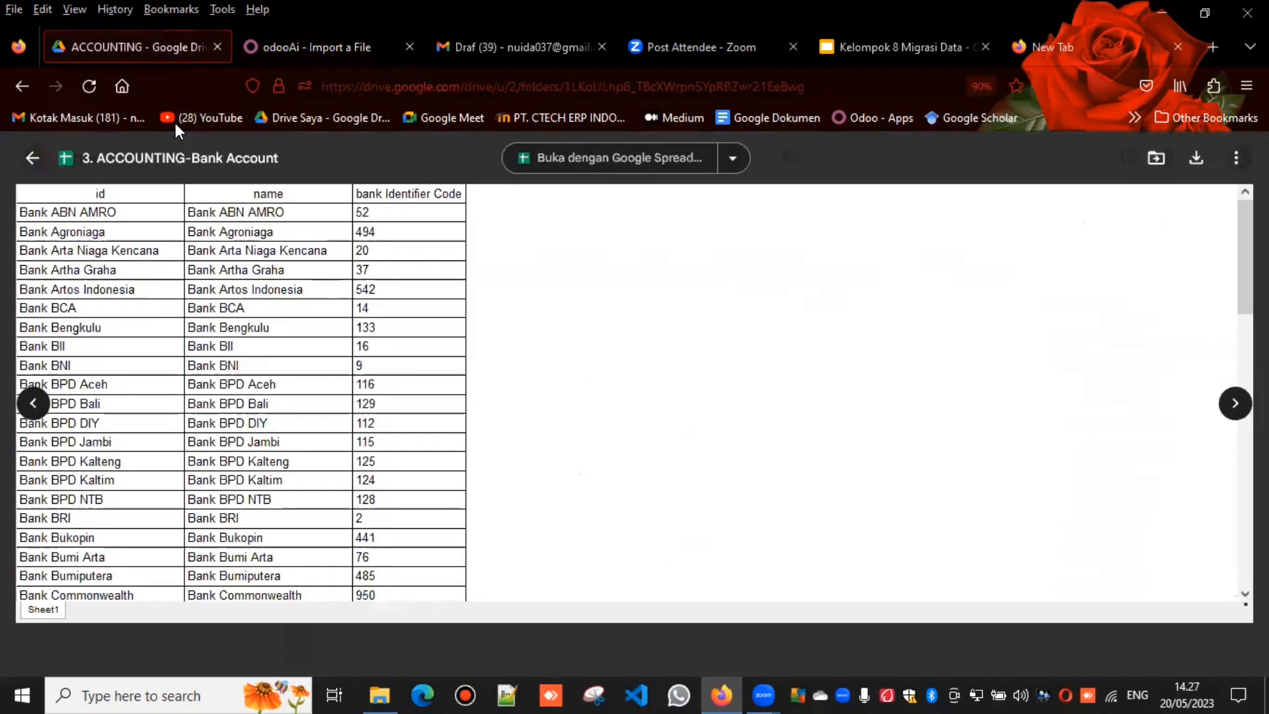
pyautogui.press('Right')
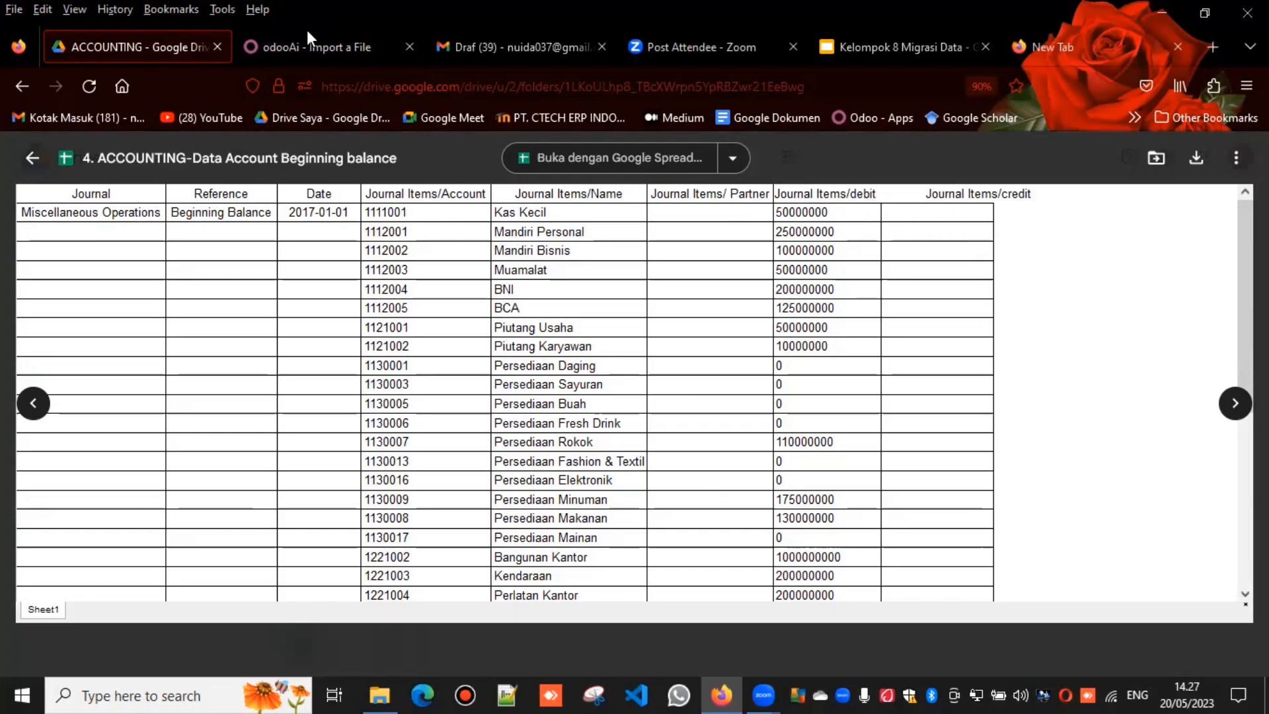
# Step: Return to Odoo, upload the 4. ACCOUNTING-Data Account Beginning balance file to the Journal Entries import, then test and import it
pyautogui.hotkey('ctrl', 'Tab')
pyautogui.click(87, 220)
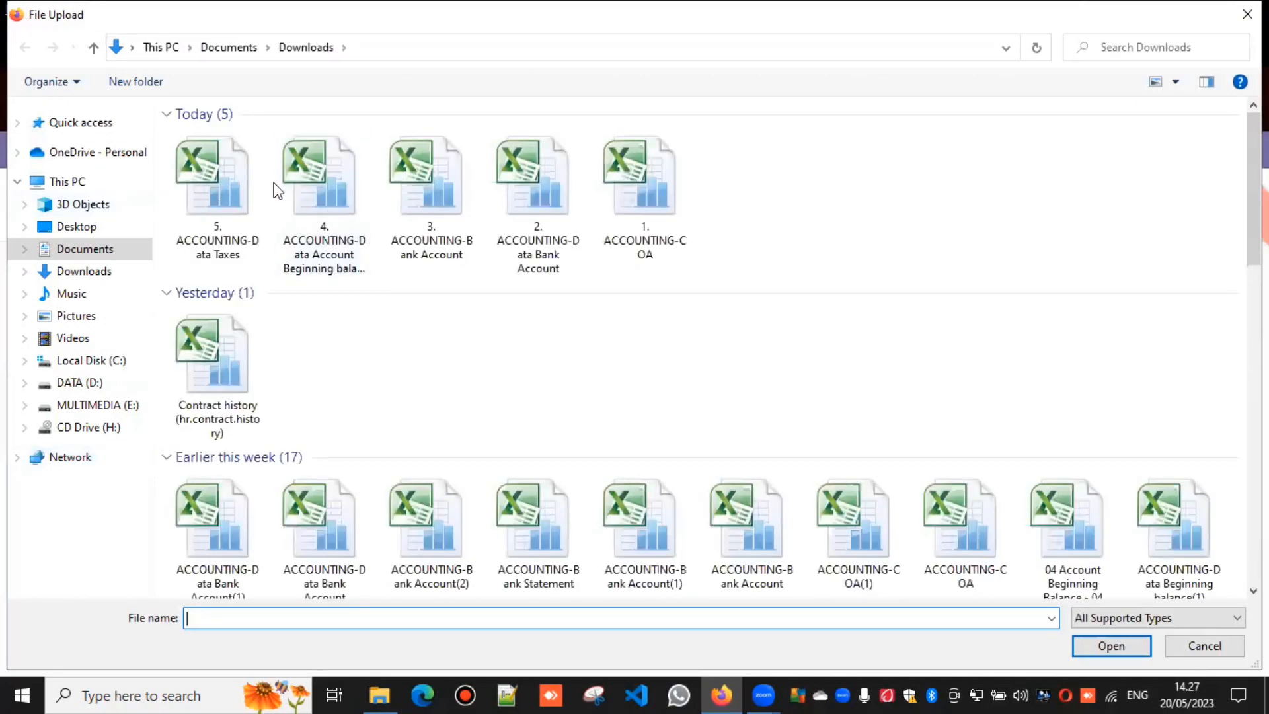
pyautogui.doubleClick(307, 240)
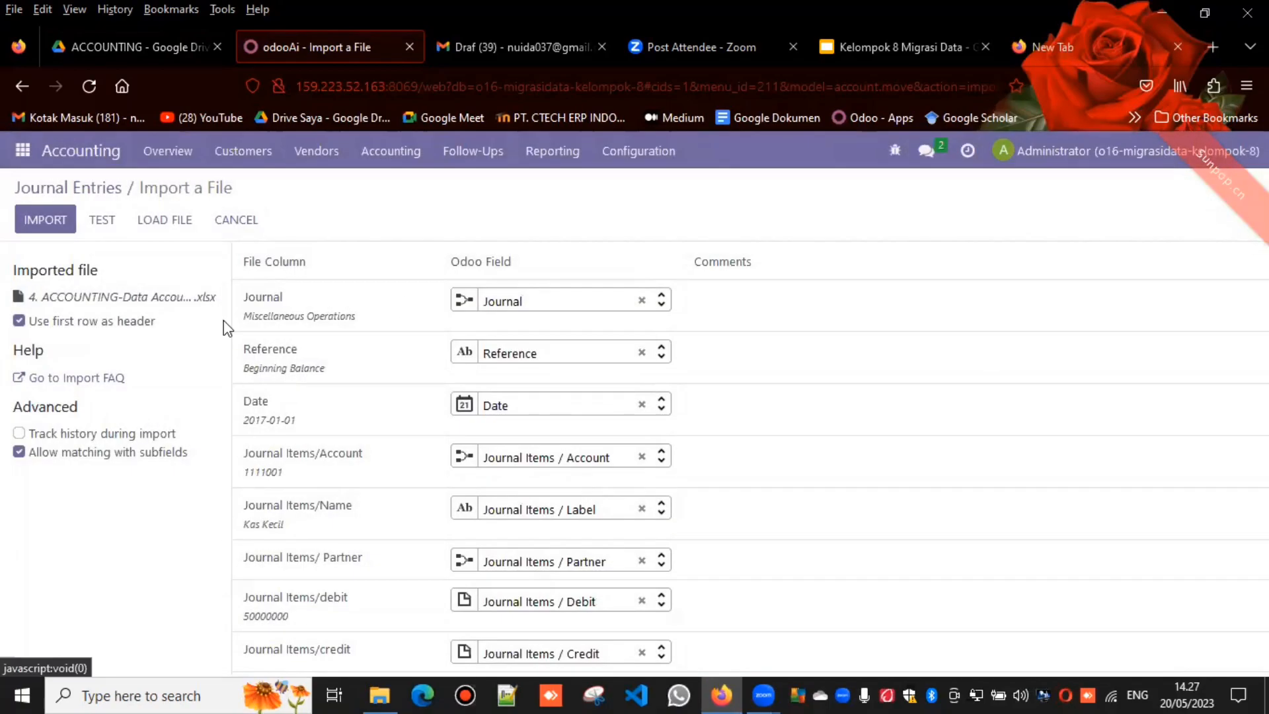
pyautogui.click(103, 223)
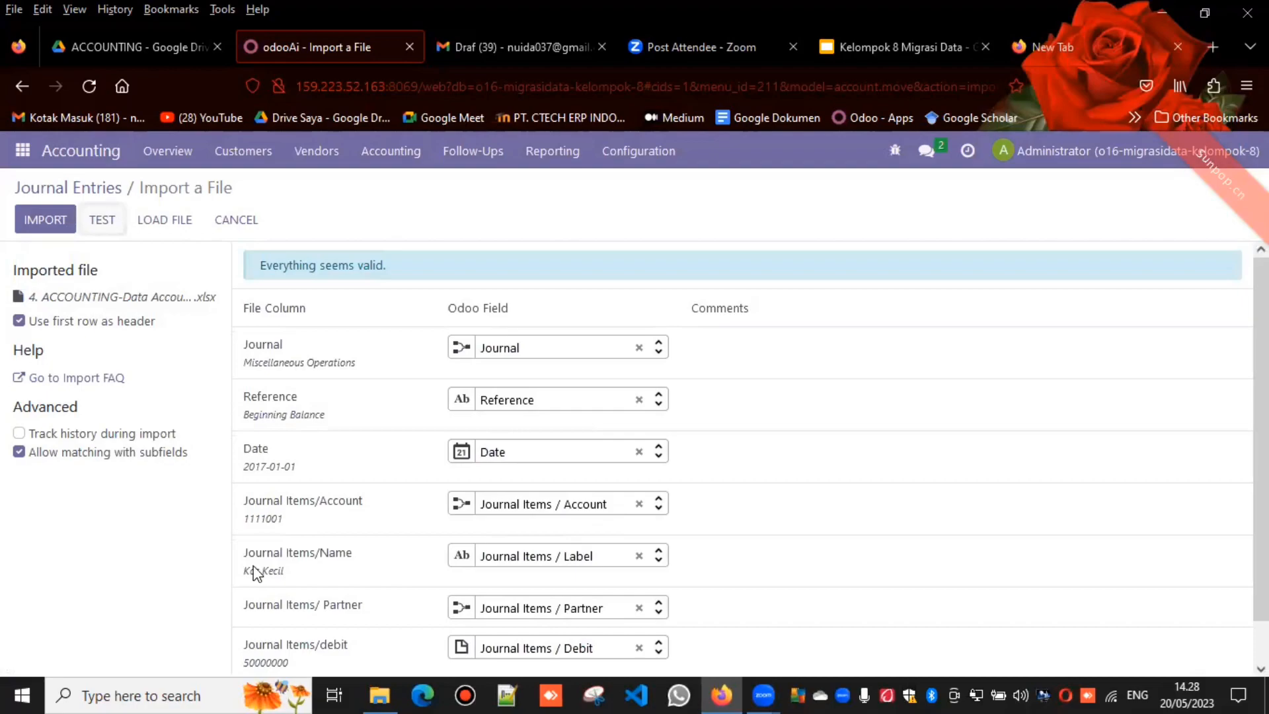
pyautogui.click(48, 223)
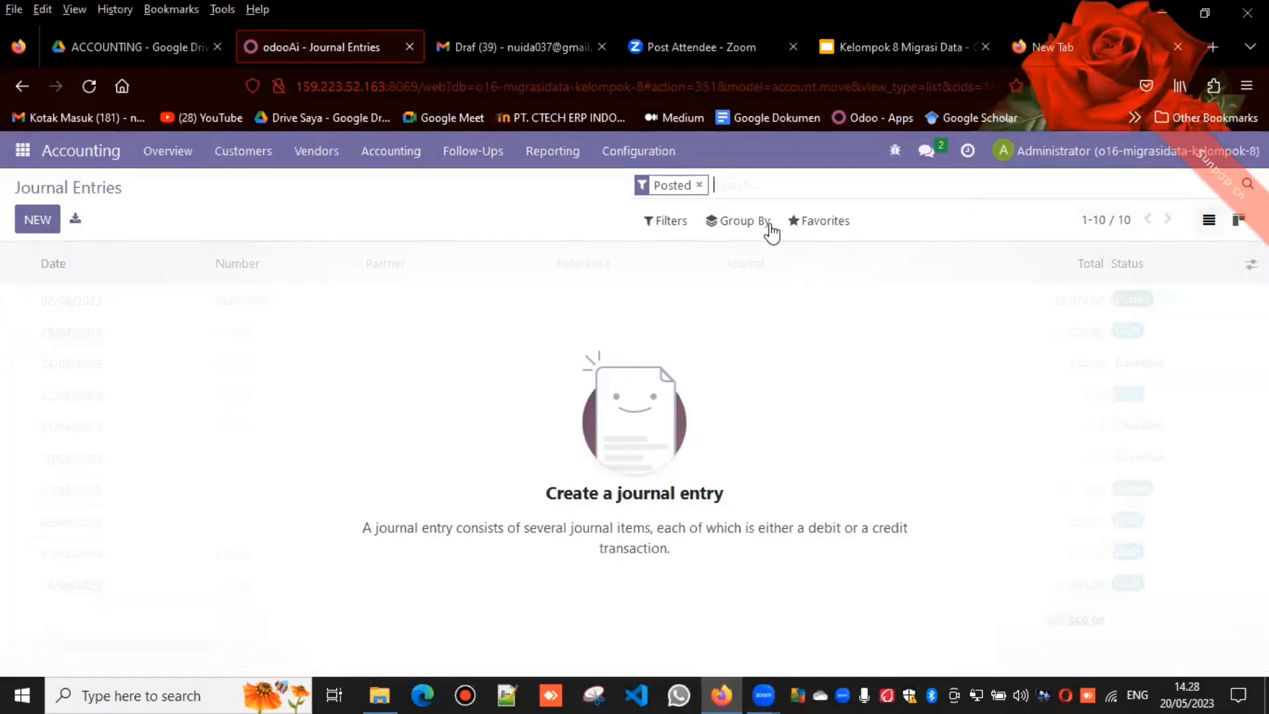
# Step: Remove the Posted filter from Journal Entries and open the Beginning Balance entry to review its journal items
pyautogui.click(699, 185)
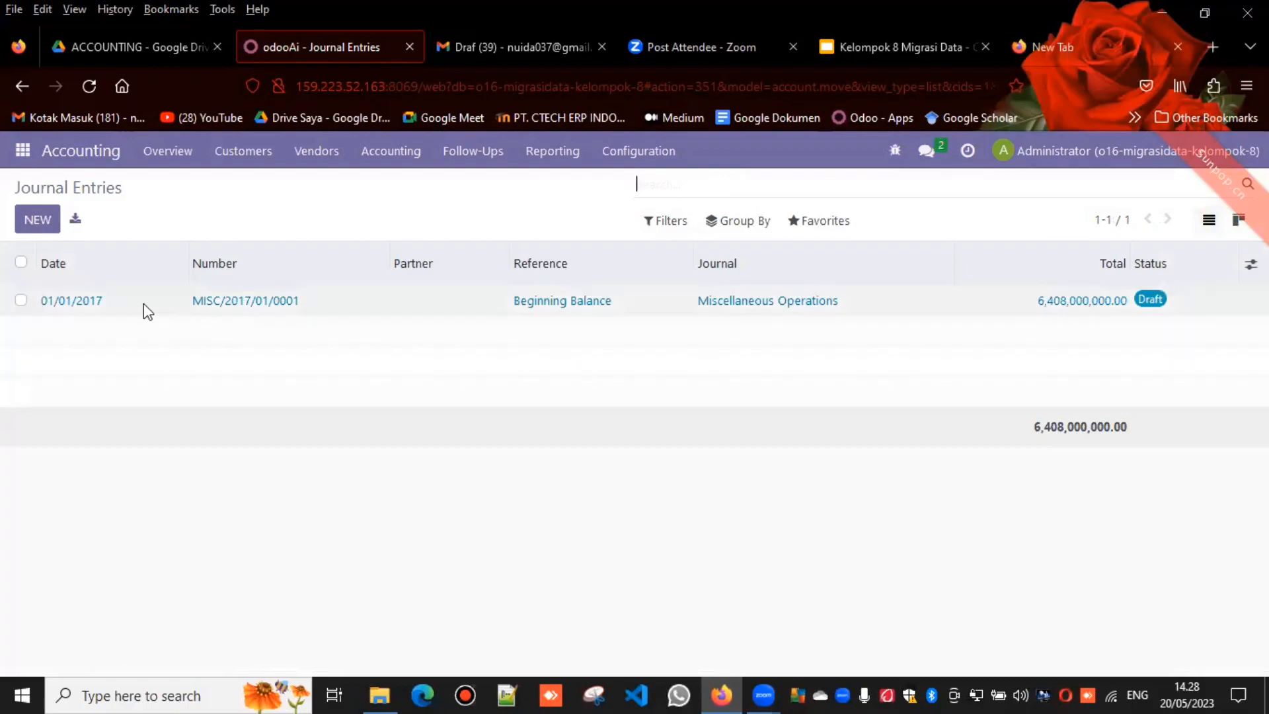
pyautogui.click(85, 304)
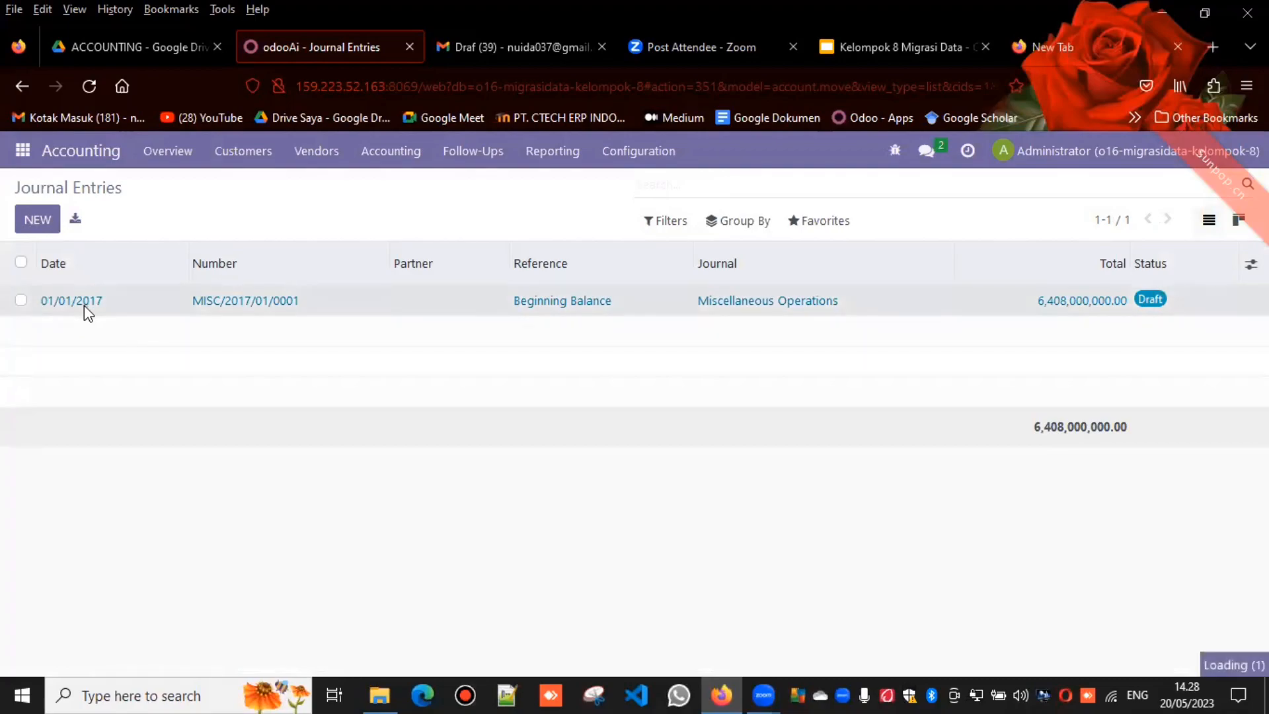
pyautogui.doubleClick(84, 306)
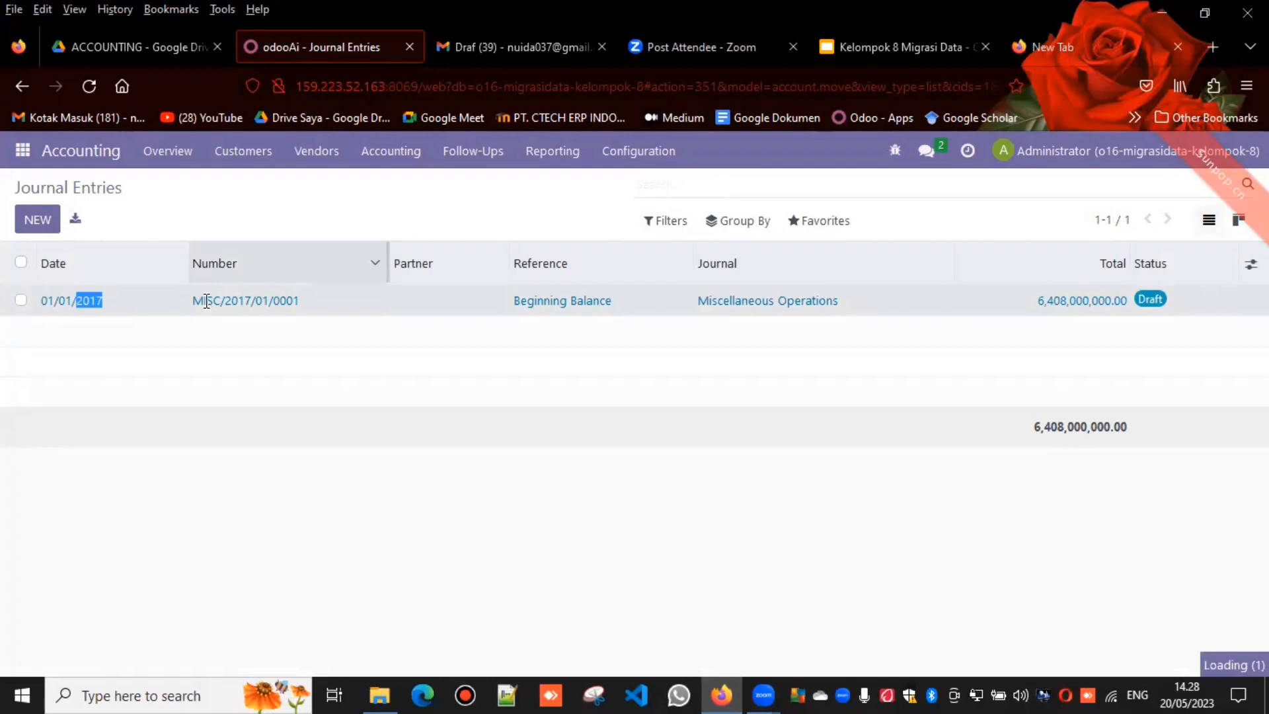
pyautogui.click(207, 301)
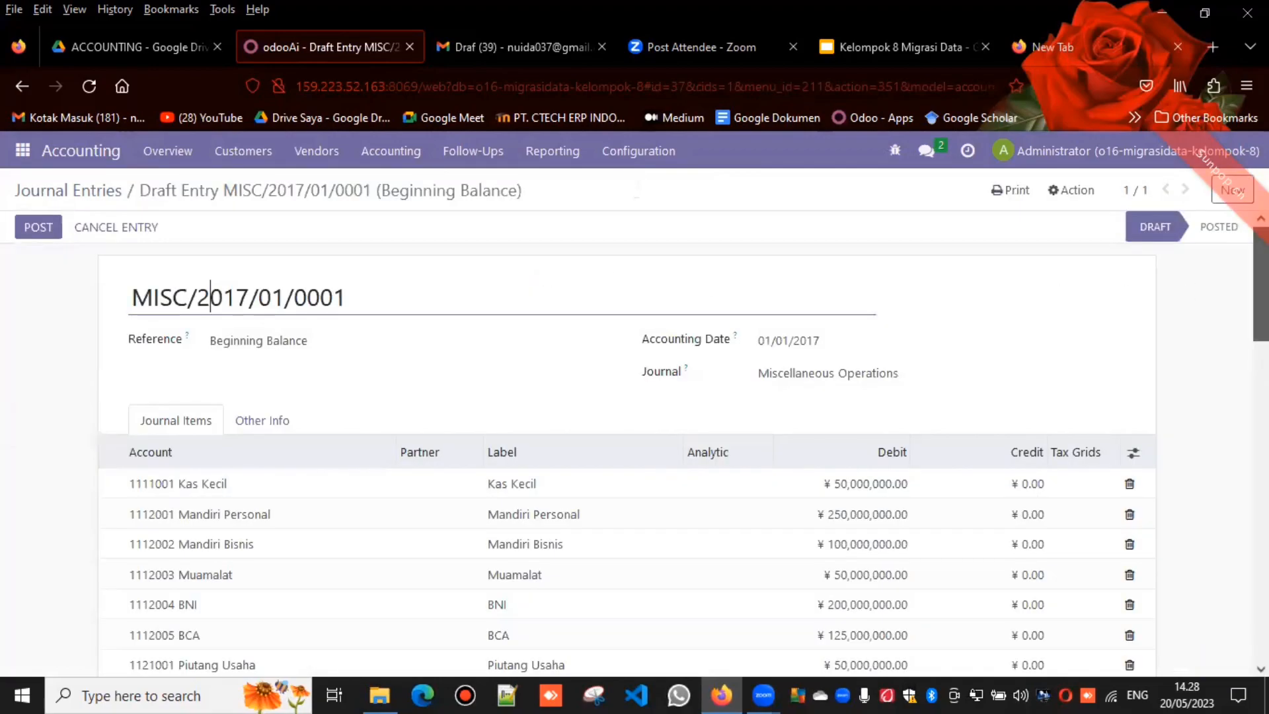
pyautogui.scroll(-1, 210, 298)
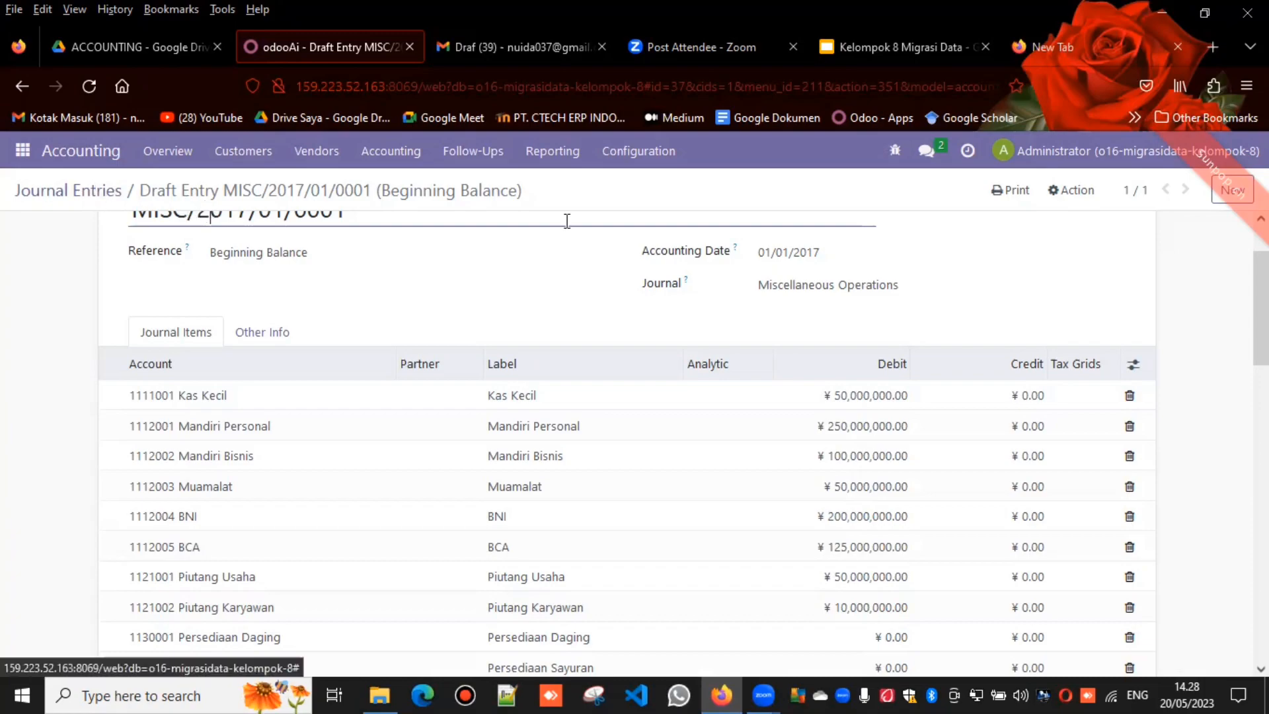
# Step: Open the Taxes list in the Accounting configuration, then check the 5. ACCOUNTING-Data Taxes sheet in Google Drive
pyautogui.click(622, 167)
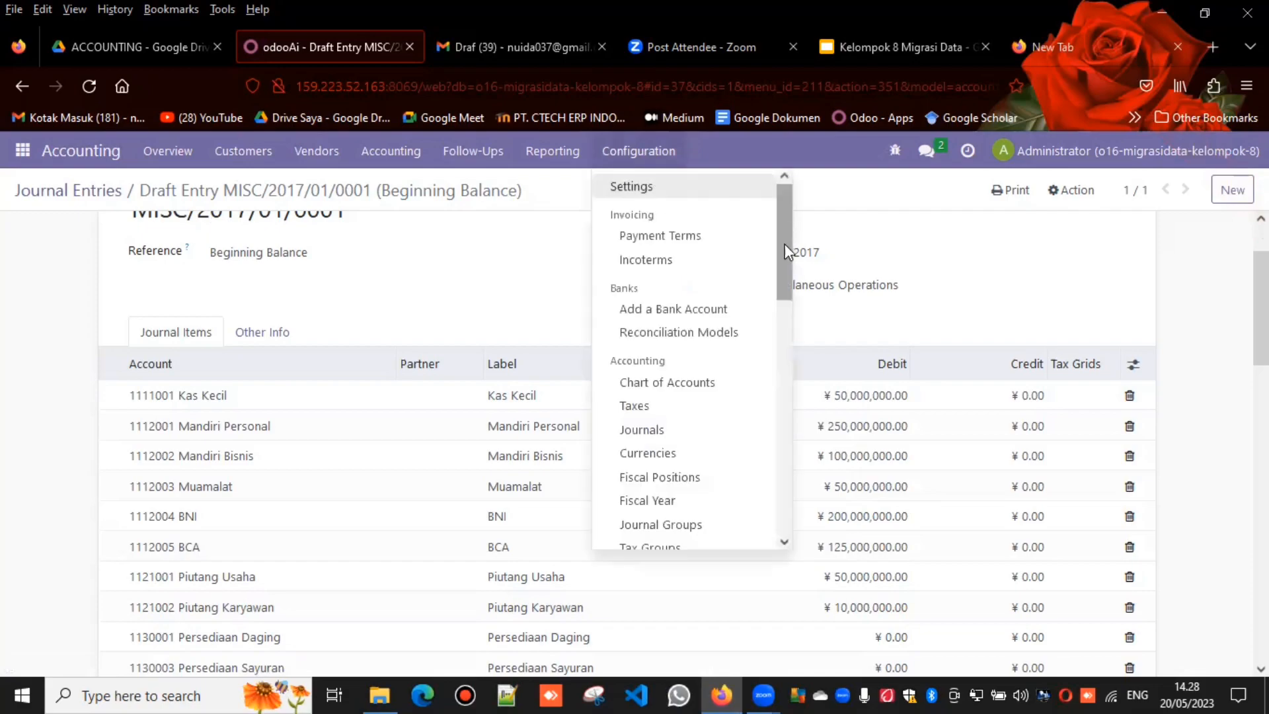
pyautogui.scroll(-4, 780, 275)
pyautogui.click(706, 263)
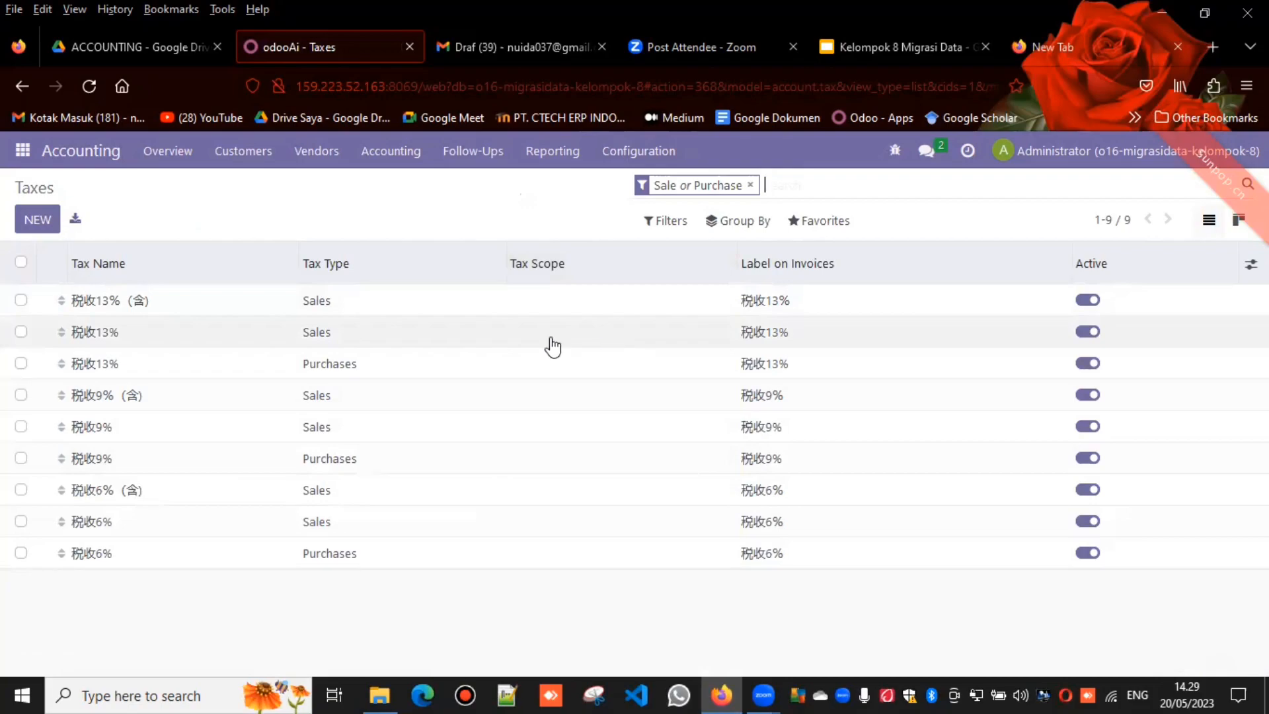
pyautogui.click(138, 47)
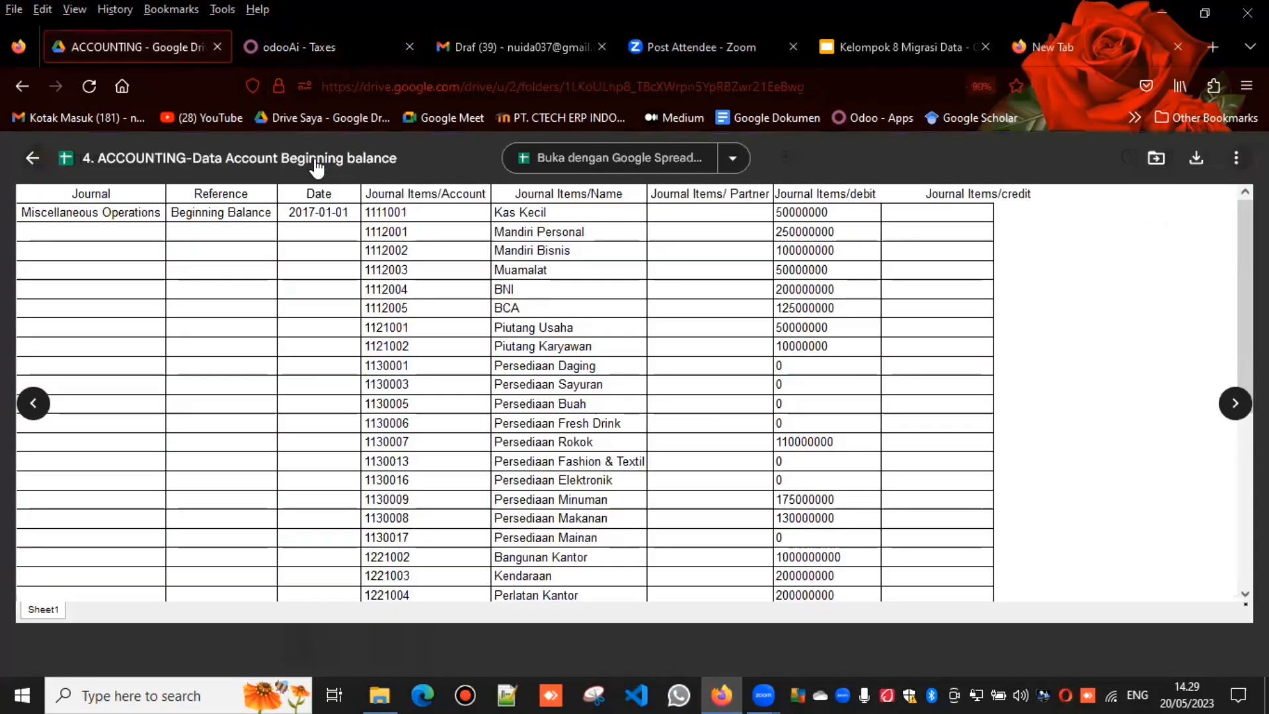
pyautogui.click(33, 404)
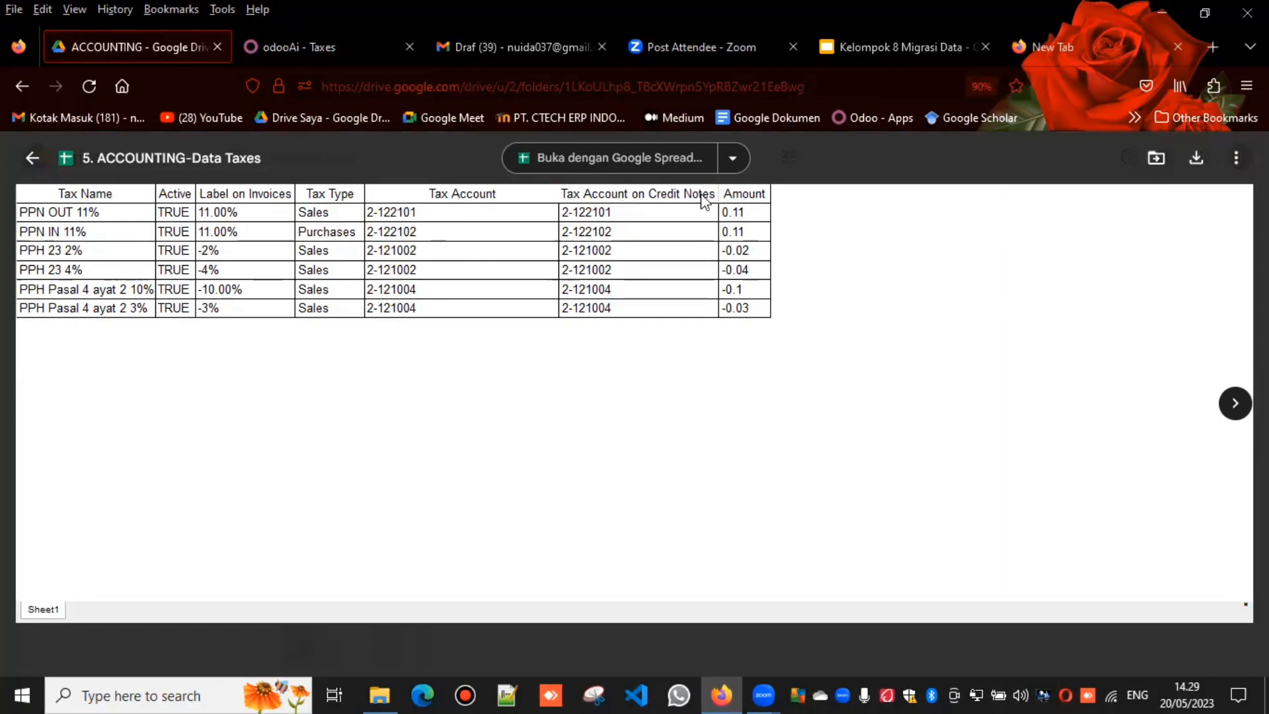
# Step: Return to Odoo and start a Taxes record import with the 5. ACCOUNTING-Data Taxes file
pyautogui.click(320, 34)
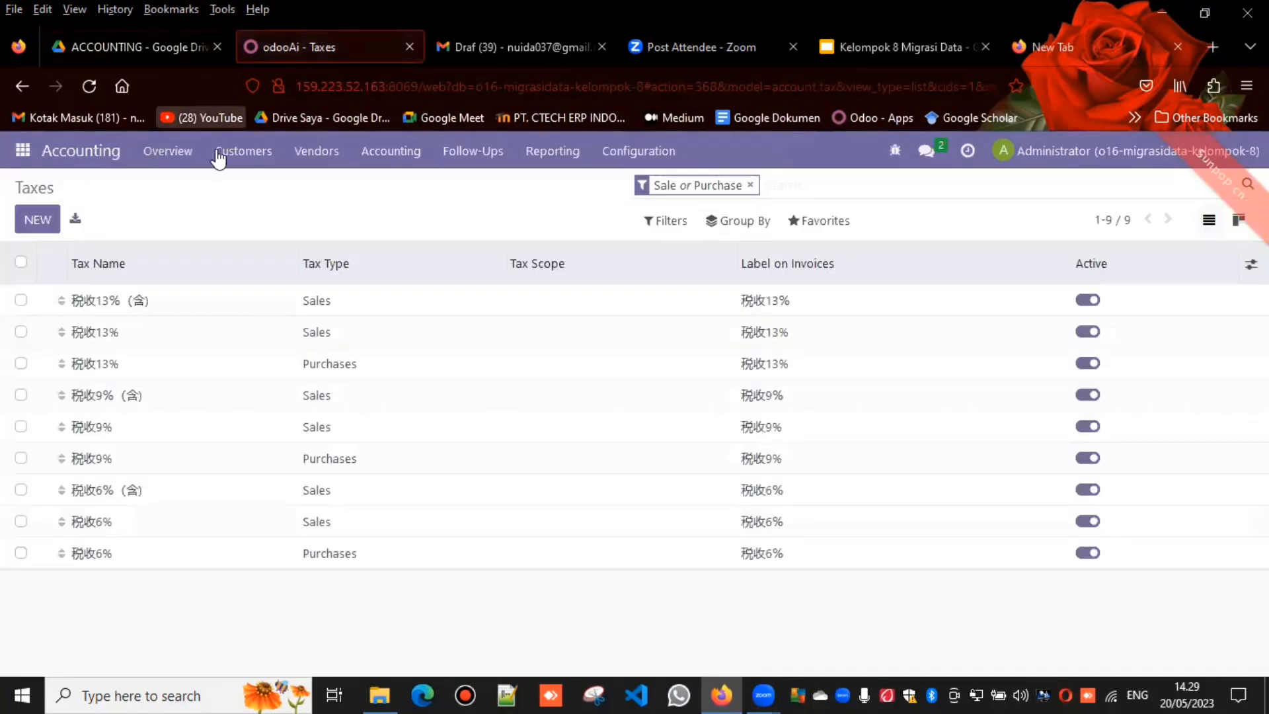
pyautogui.click(809, 222)
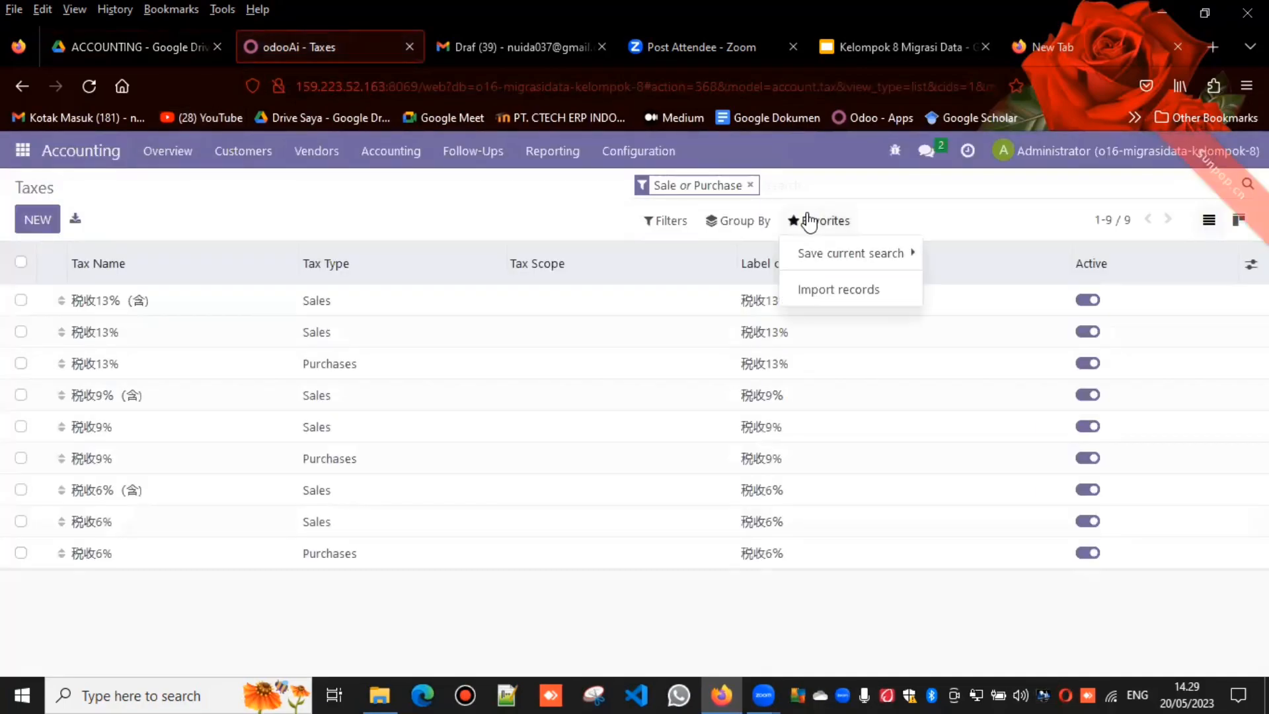
pyautogui.click(813, 288)
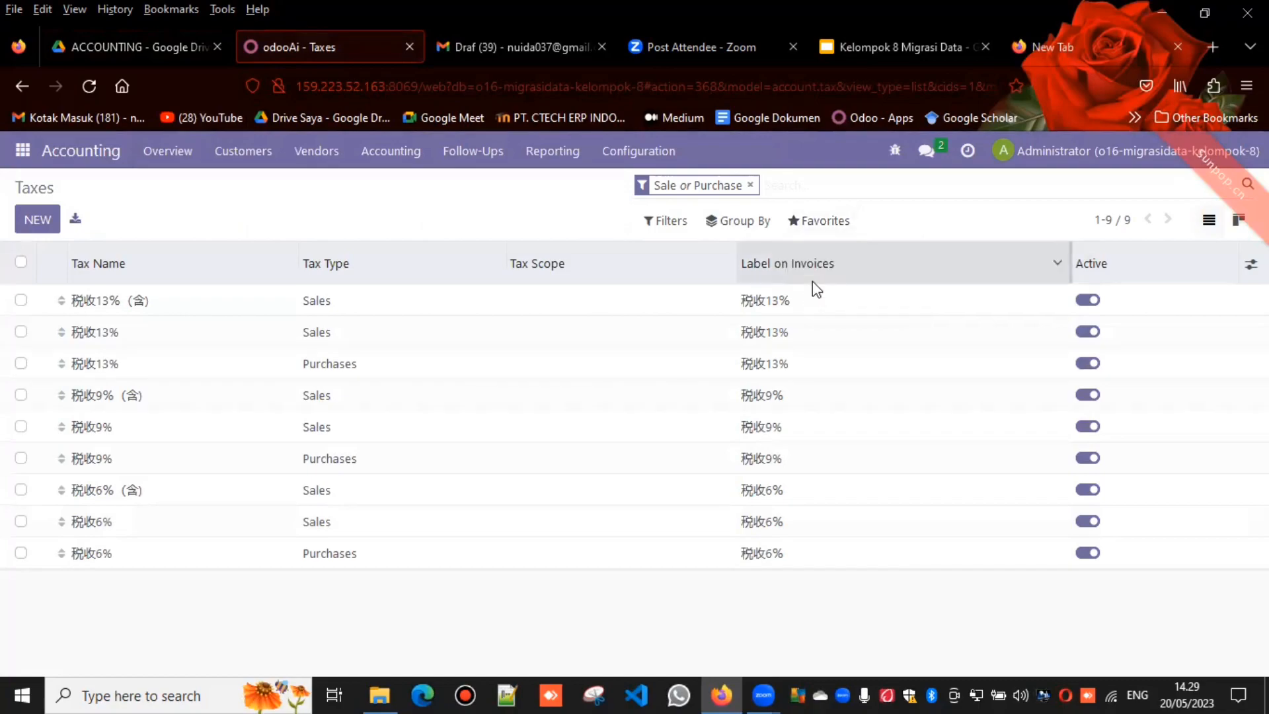
pyautogui.click(73, 225)
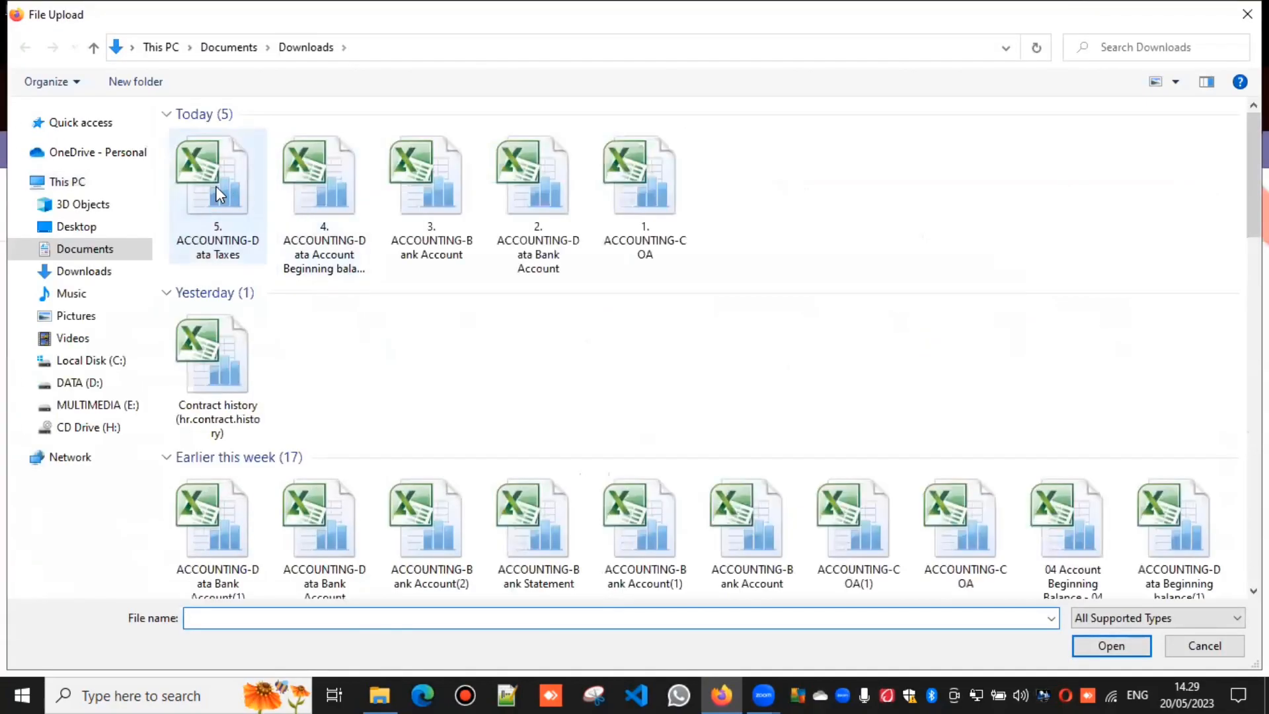
pyautogui.click(215, 186)
pyautogui.doubleClick(215, 186)
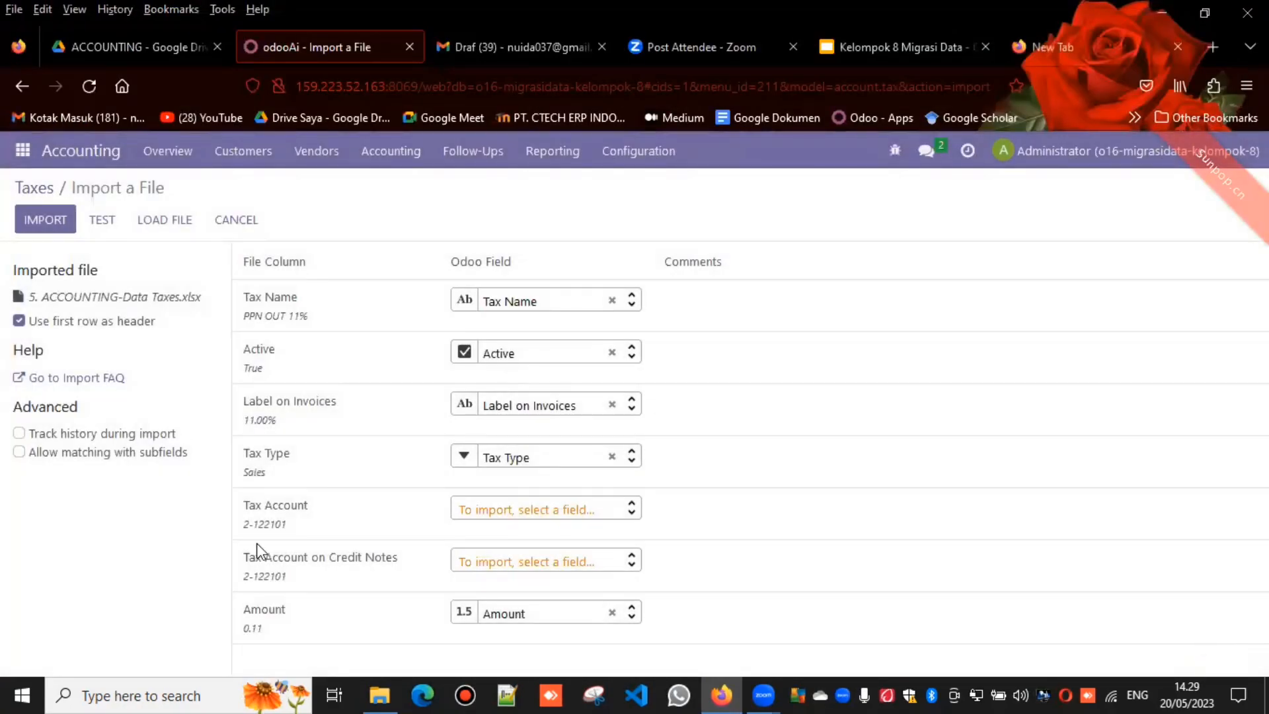
# Step: Test the Taxes import, import the records, and look through the updated Taxes list
pyautogui.click(109, 218)
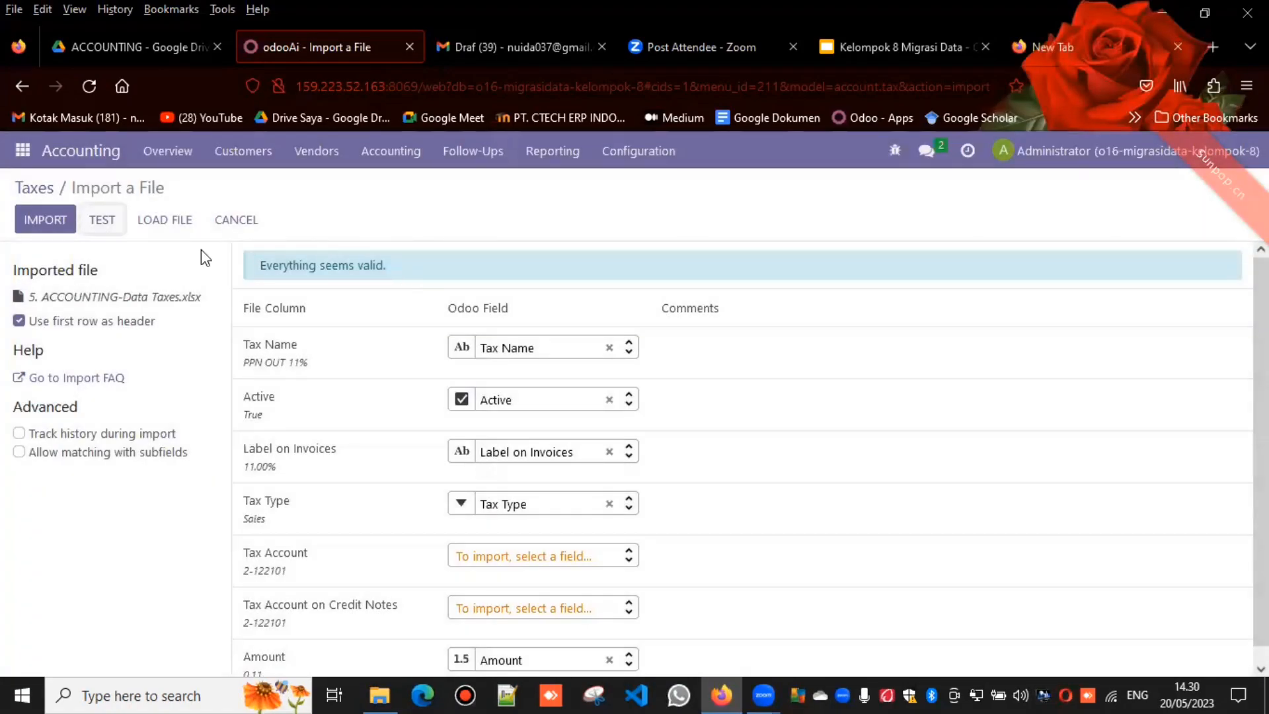
pyautogui.click(46, 216)
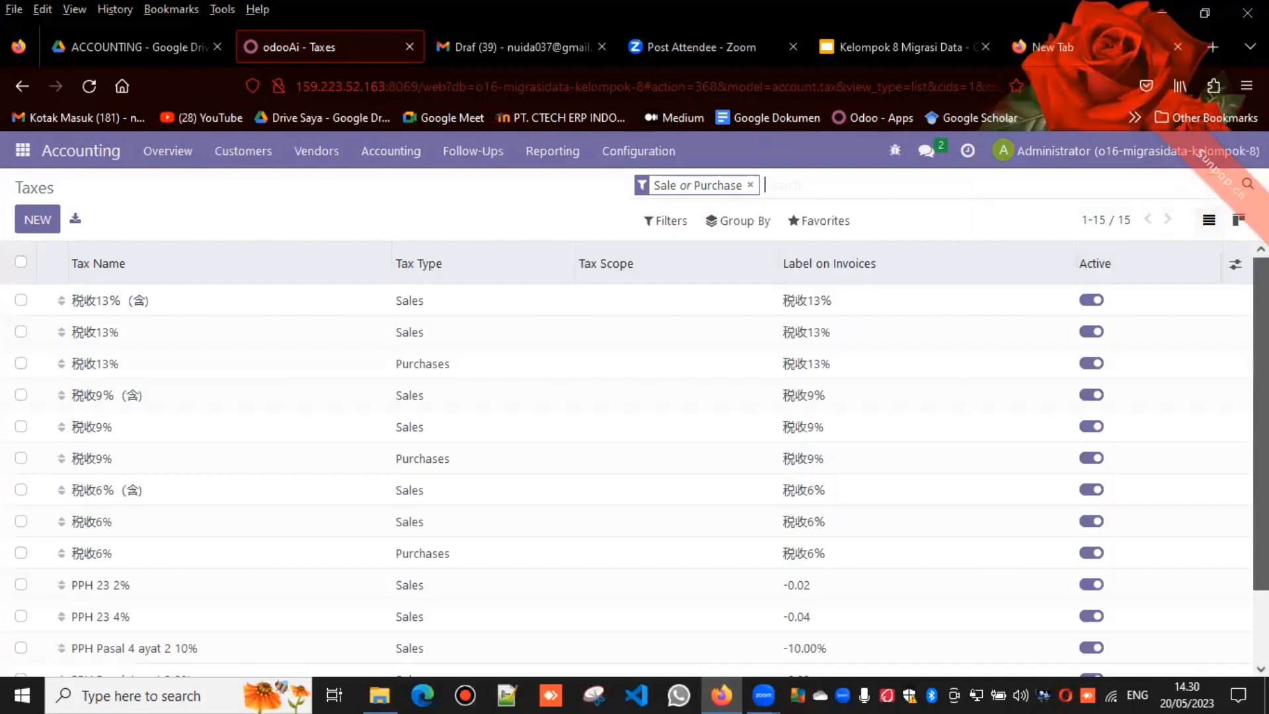
pyautogui.scroll(-2, 635, 457)
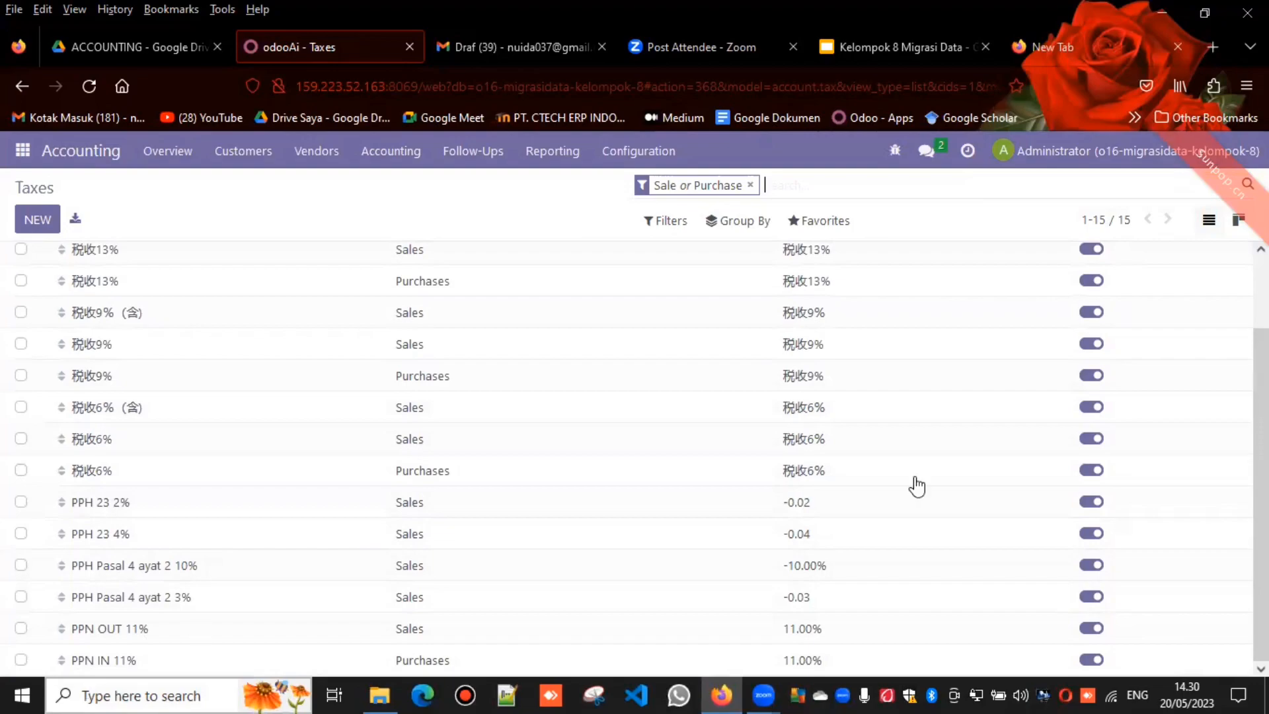
pyautogui.scroll(2, 635, 456)
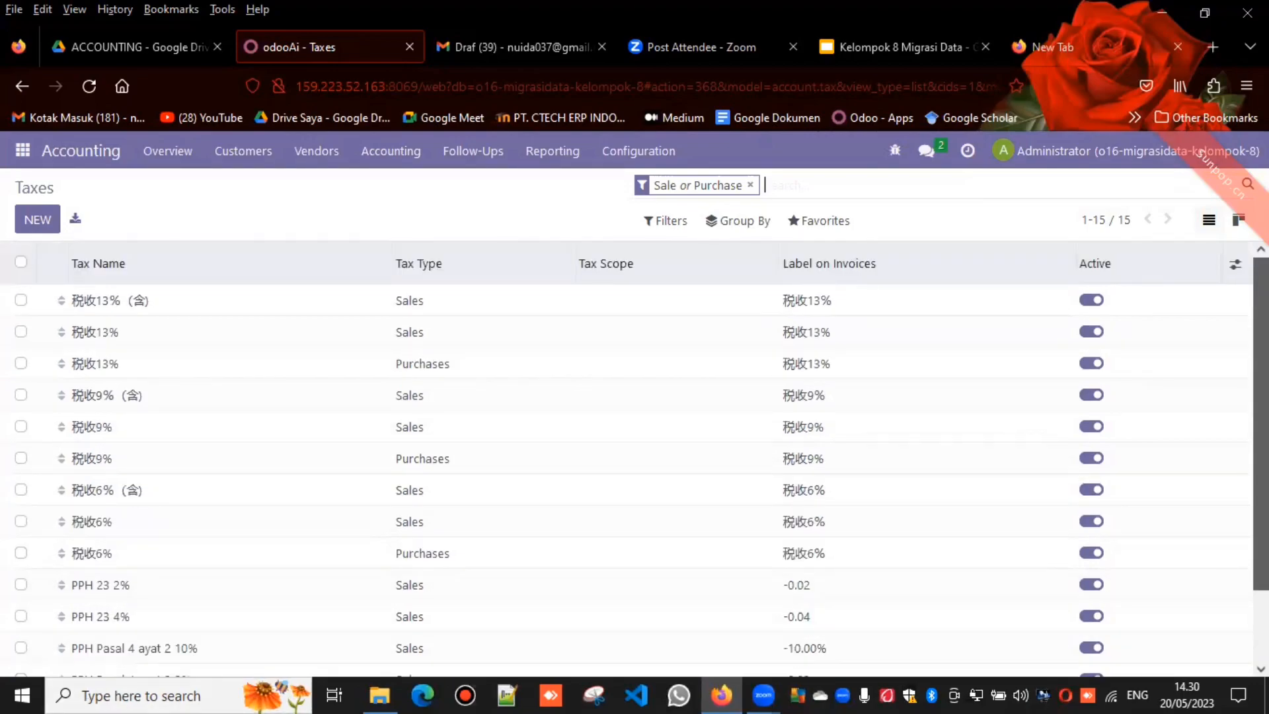
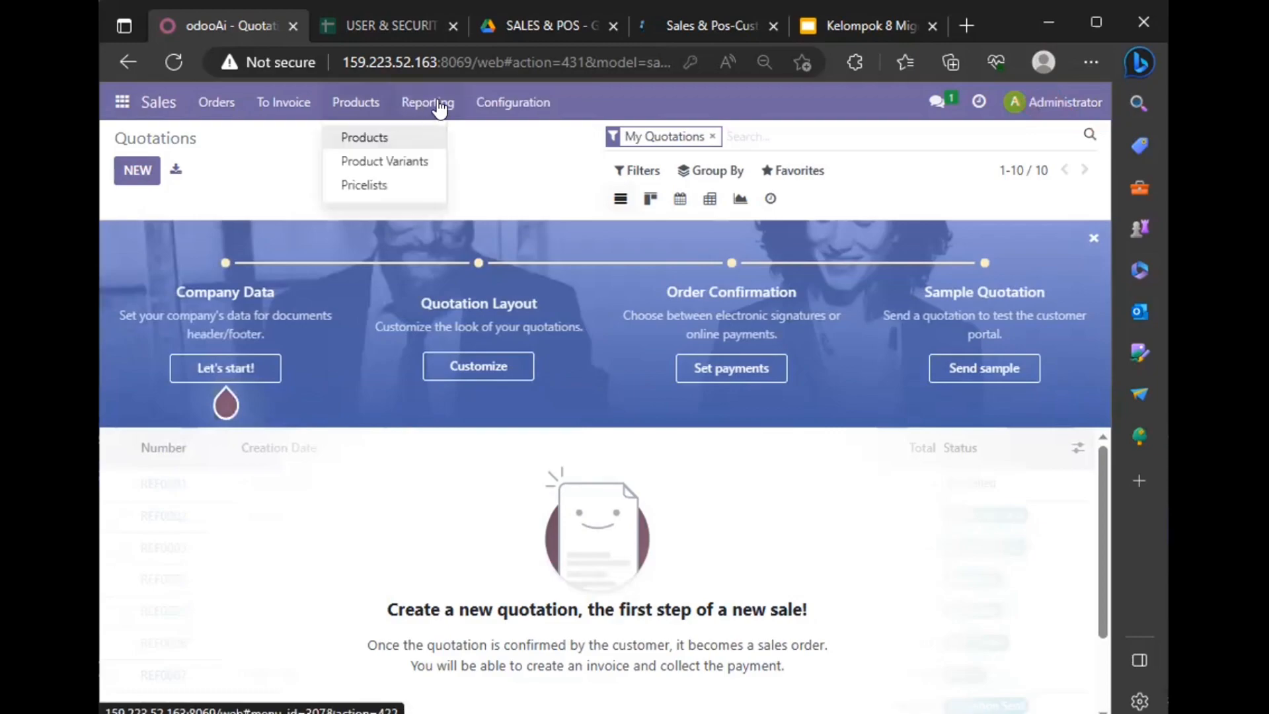
# Step: Open the Customers list under Sales orders, remove the Customer Invoices filter and switch to list view
pyautogui.click(291, 111)
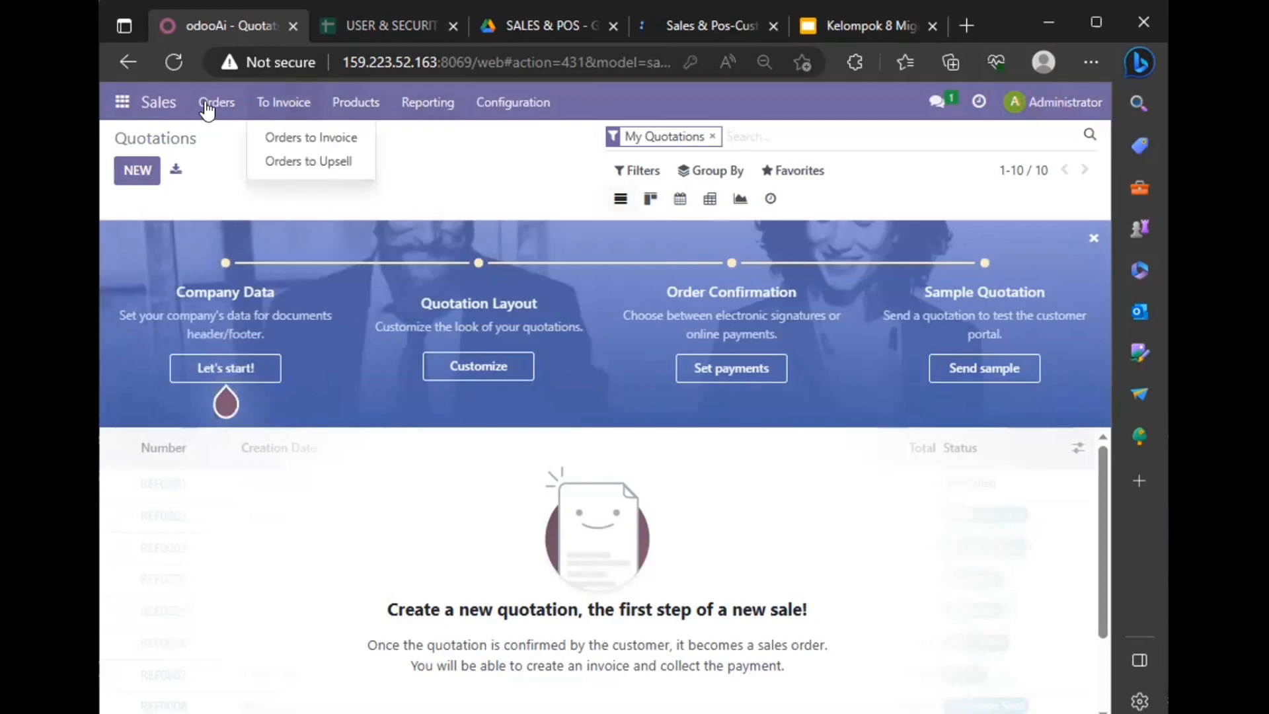
pyautogui.click(207, 109)
pyautogui.click(259, 207)
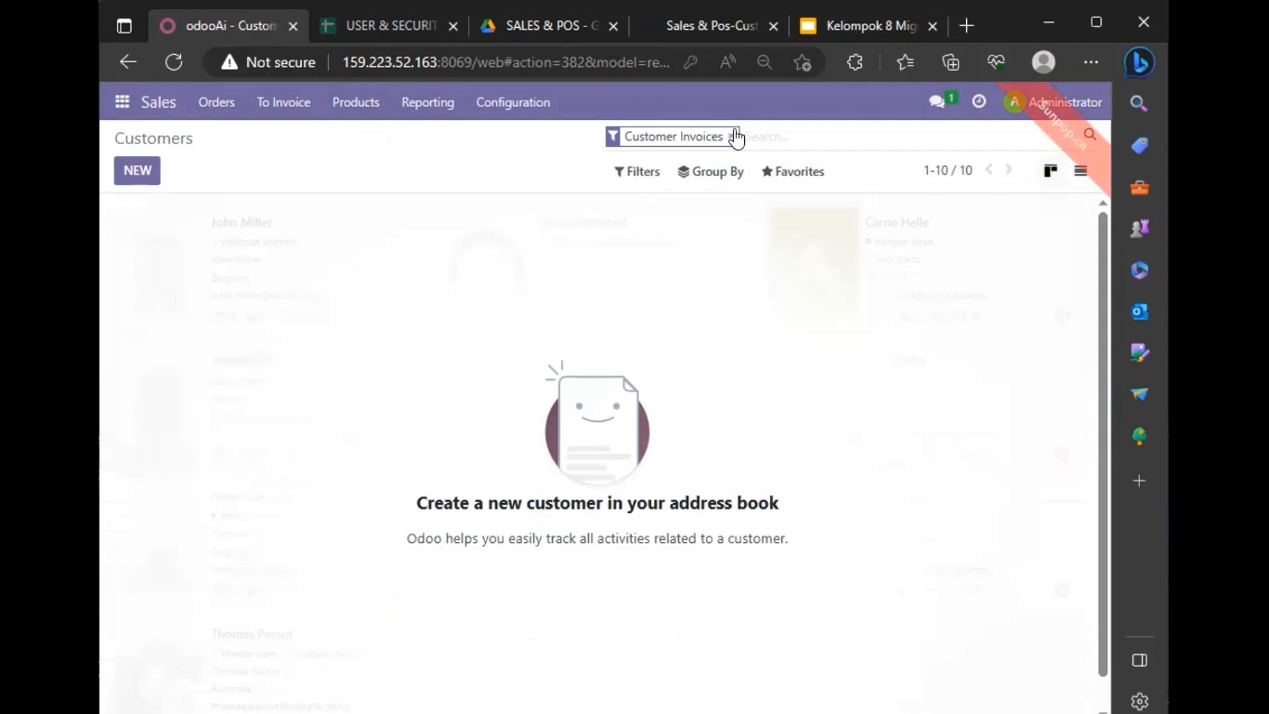
pyautogui.click(730, 136)
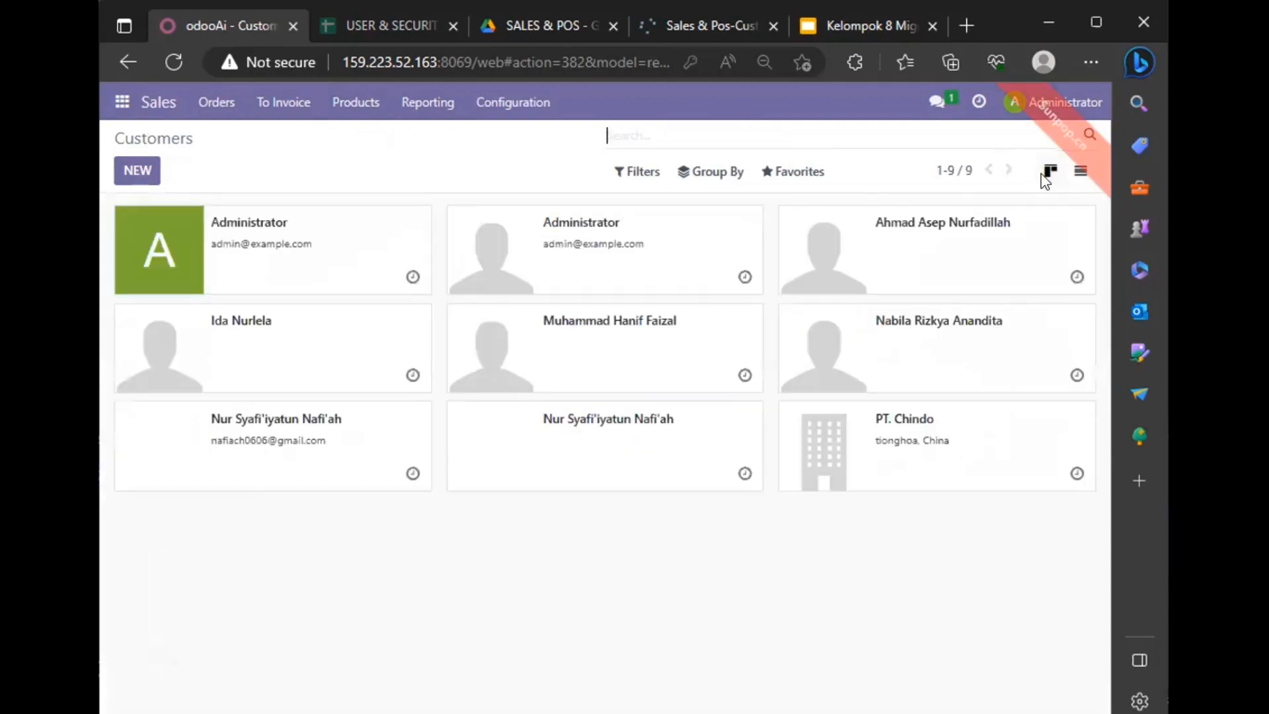
pyautogui.click(1081, 173)
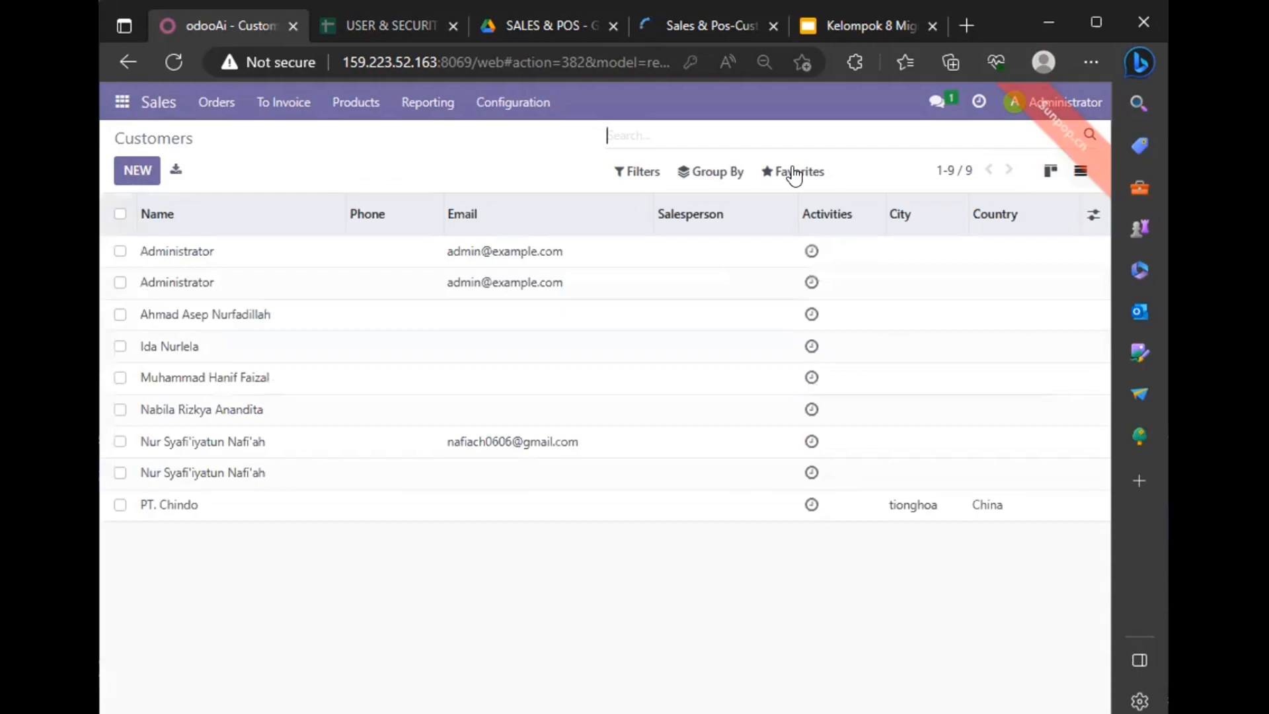
# Step: Start a Customers record import with the Sales & Pos-Customer file
pyautogui.click(795, 174)
pyautogui.click(794, 242)
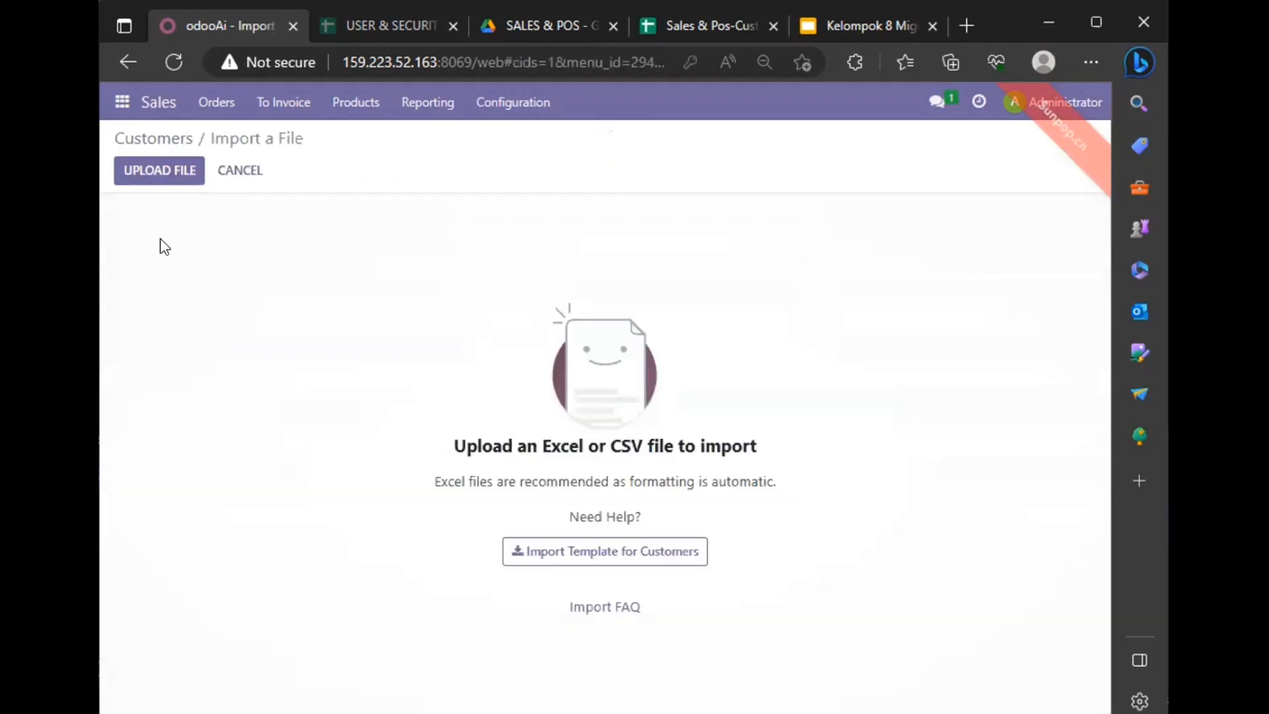
pyautogui.click(157, 173)
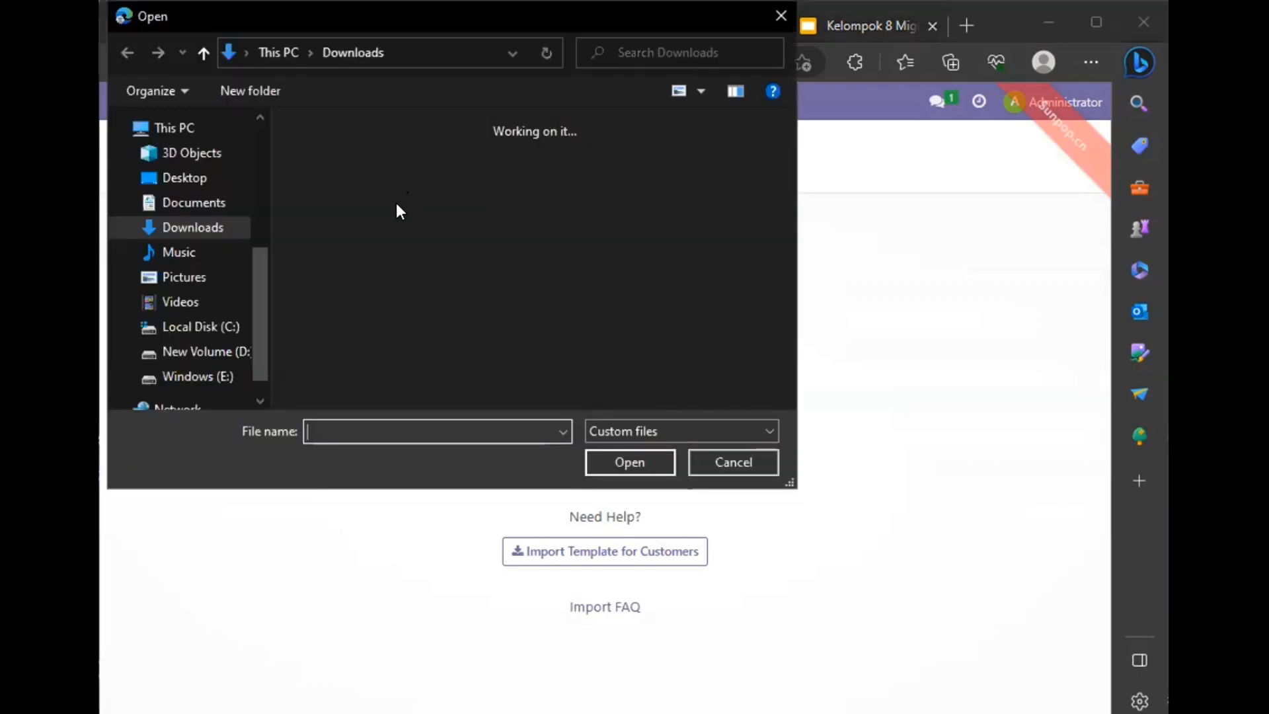
pyautogui.click(587, 198)
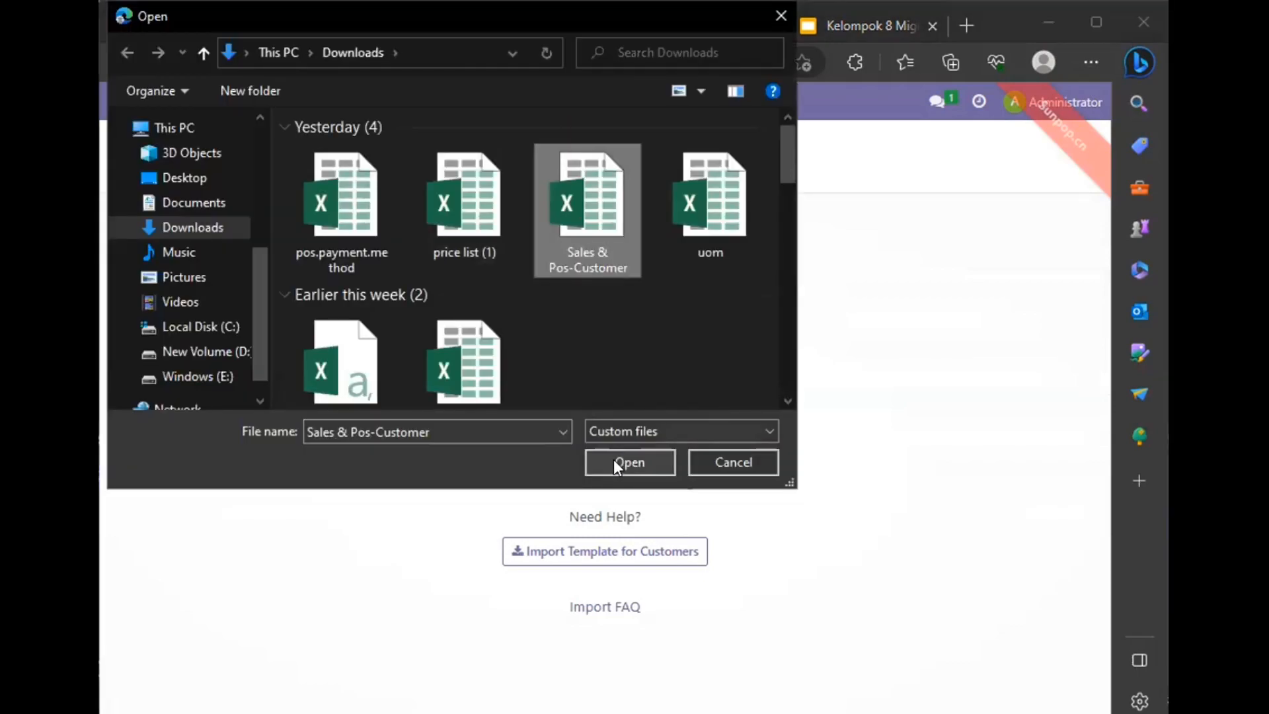
pyautogui.click(614, 461)
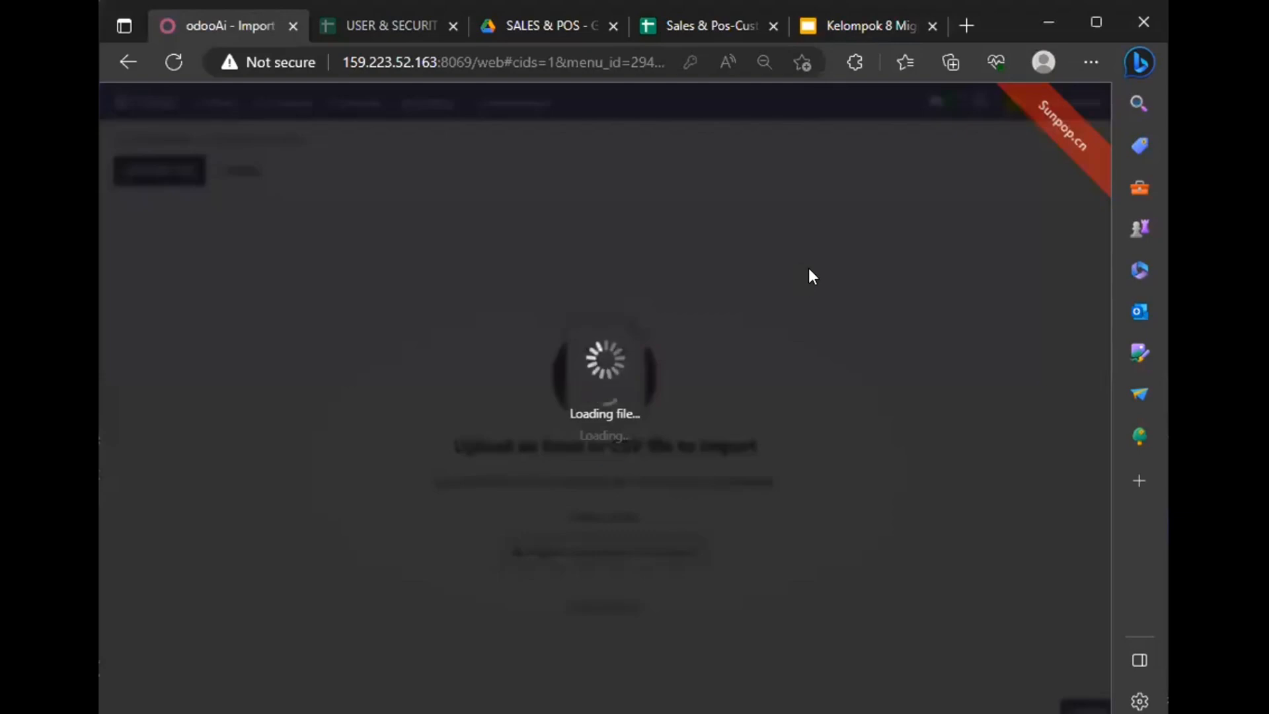
# Step: Test the Customers import, import the records, and look through the updated Customers list
pyautogui.scroll(-1, 808, 275)
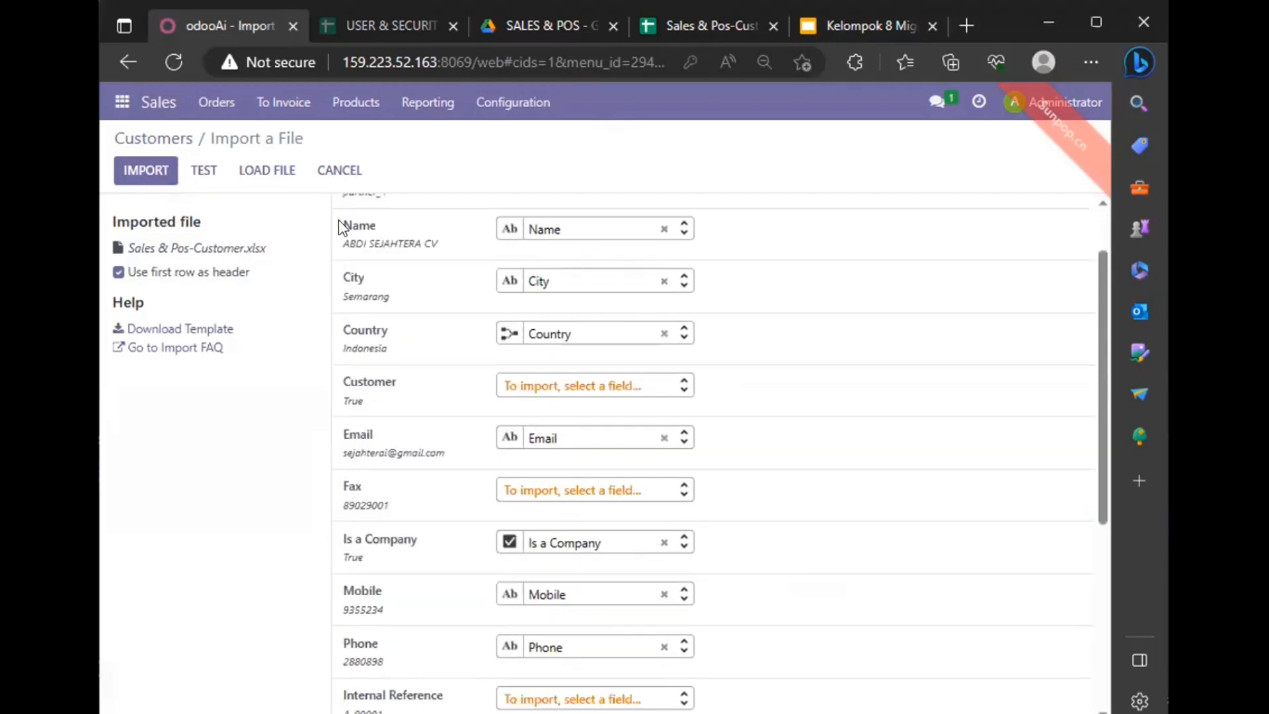
pyautogui.scroll(1, 807, 275)
pyautogui.click(201, 175)
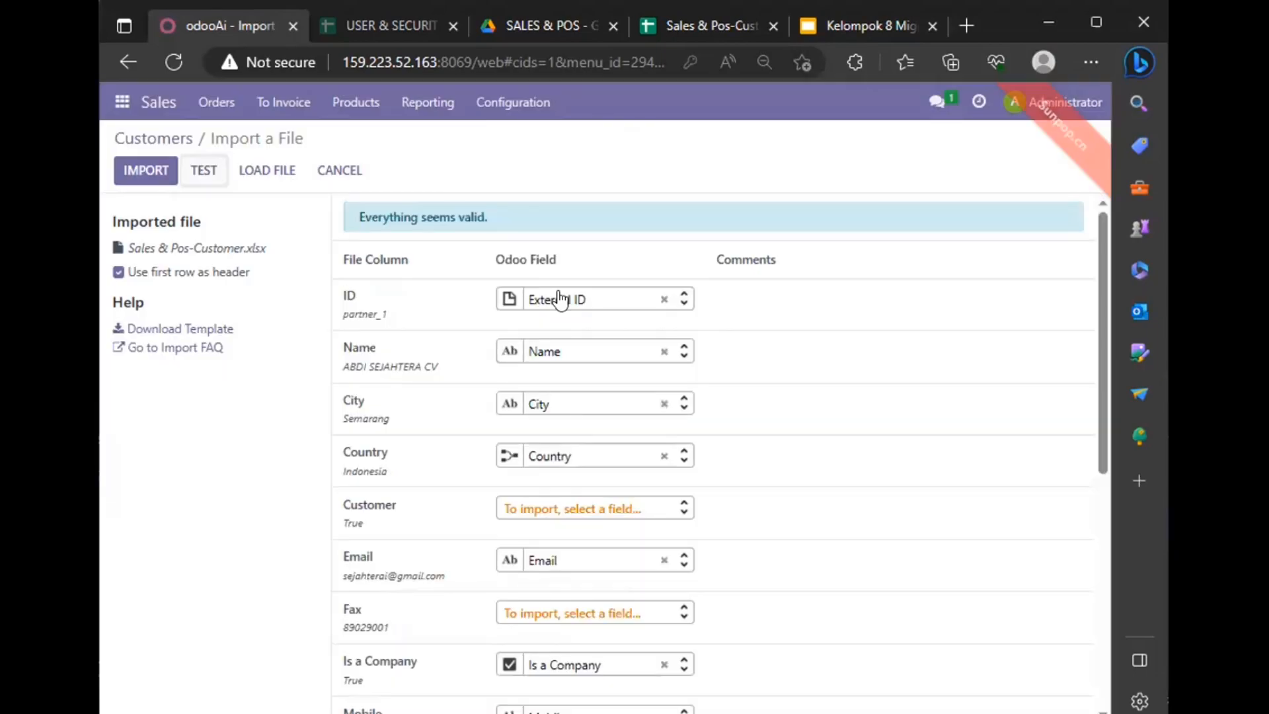
pyautogui.click(139, 169)
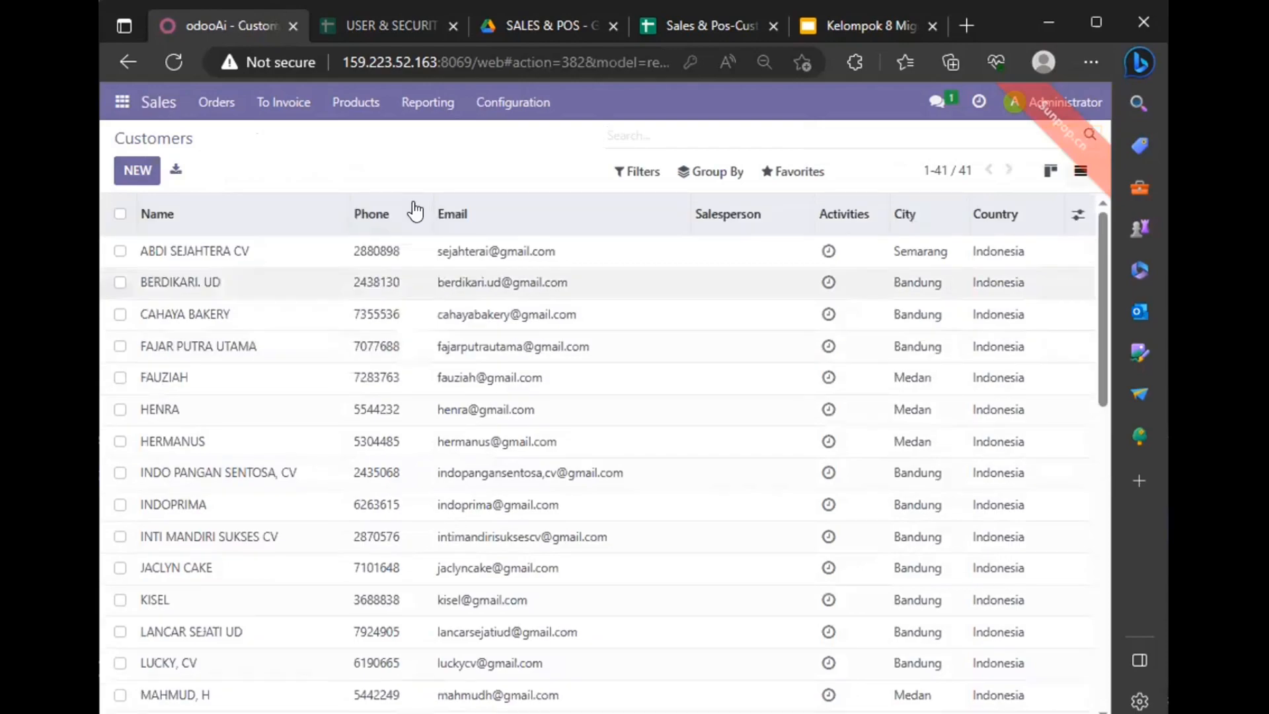
pyautogui.scroll(-10, 283, 361)
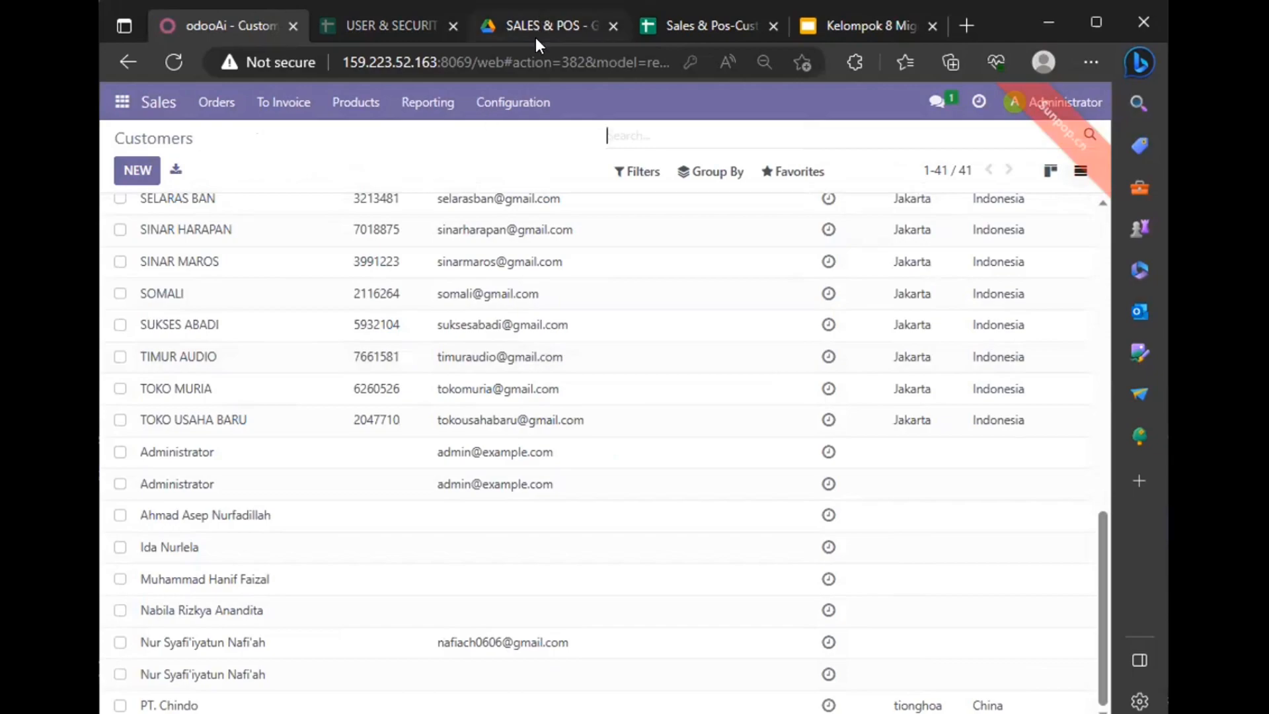
# Step: Check the price list.xlsx sheet in Google Drive, then return to Odoo and open the Pricelists list in Sales
pyautogui.click(604, 25)
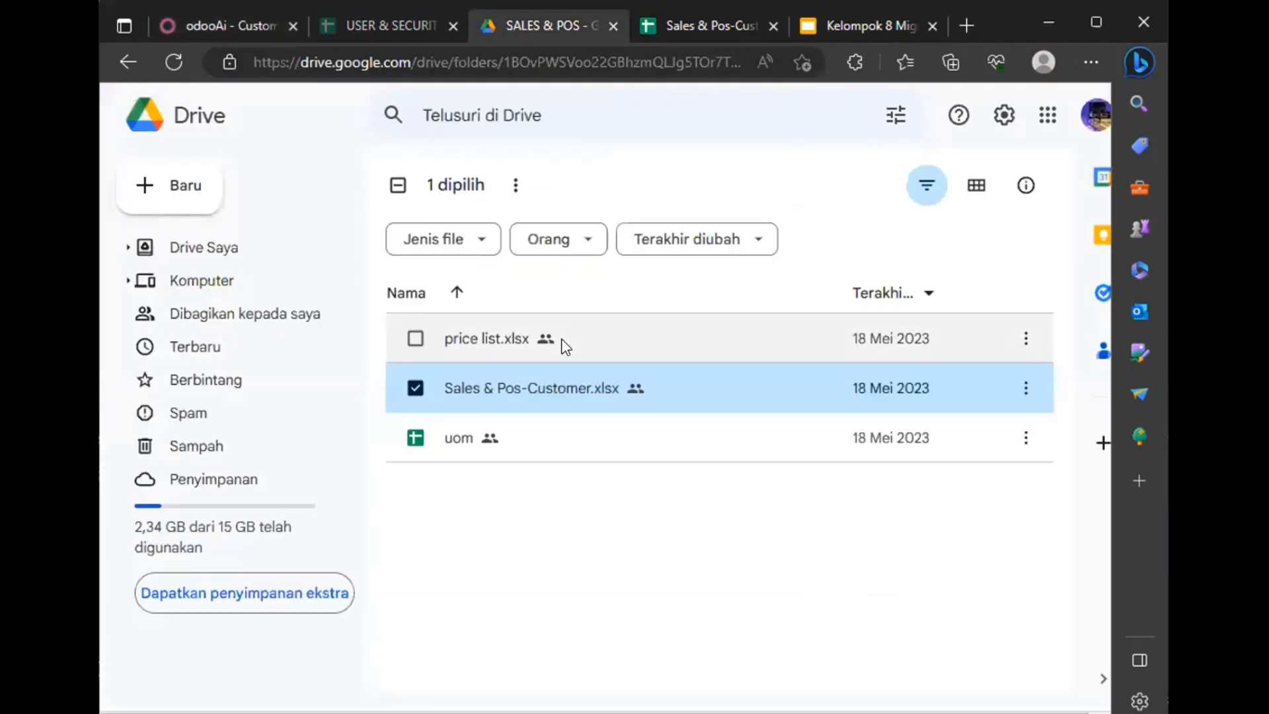
pyautogui.doubleClick(525, 338)
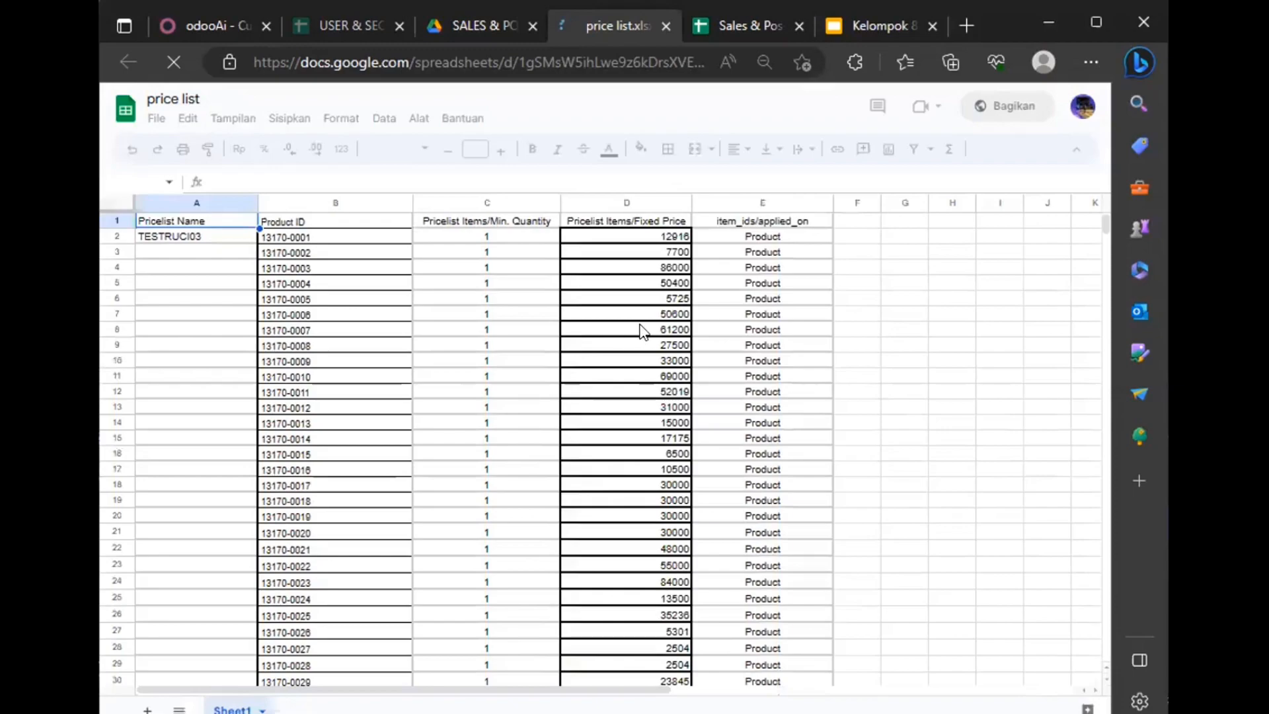
pyautogui.click(194, 24)
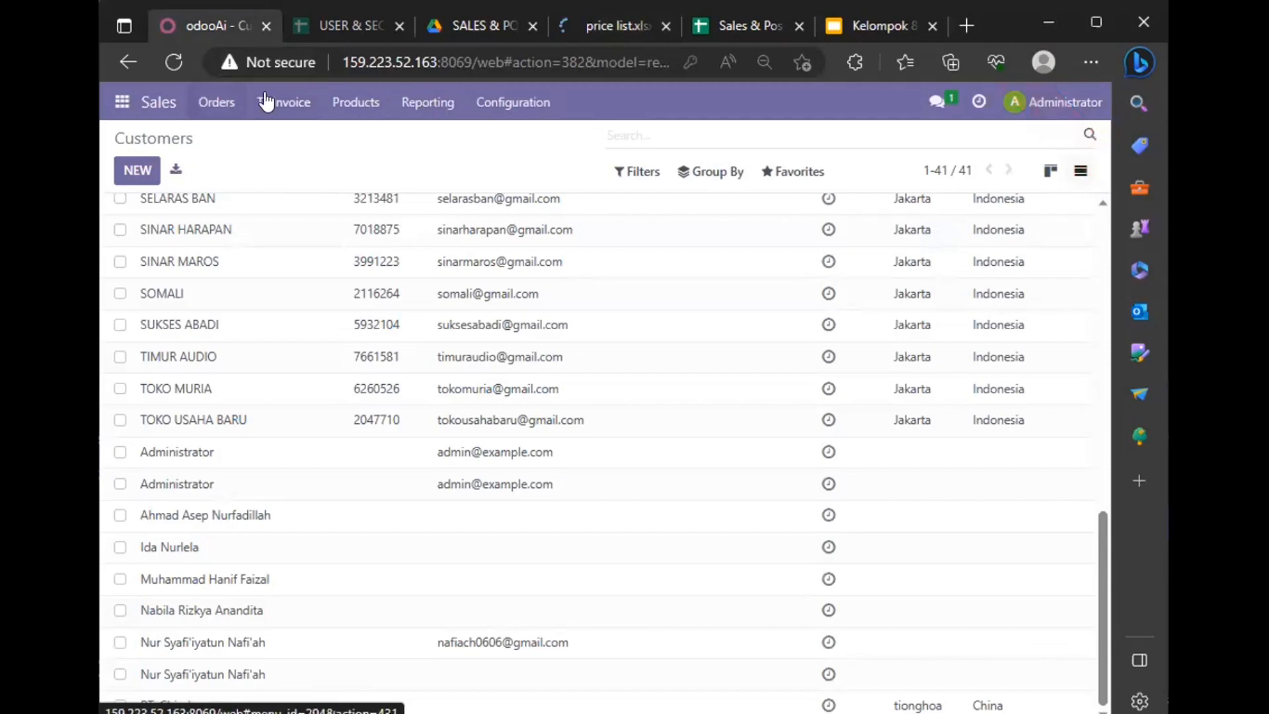
pyautogui.click(350, 103)
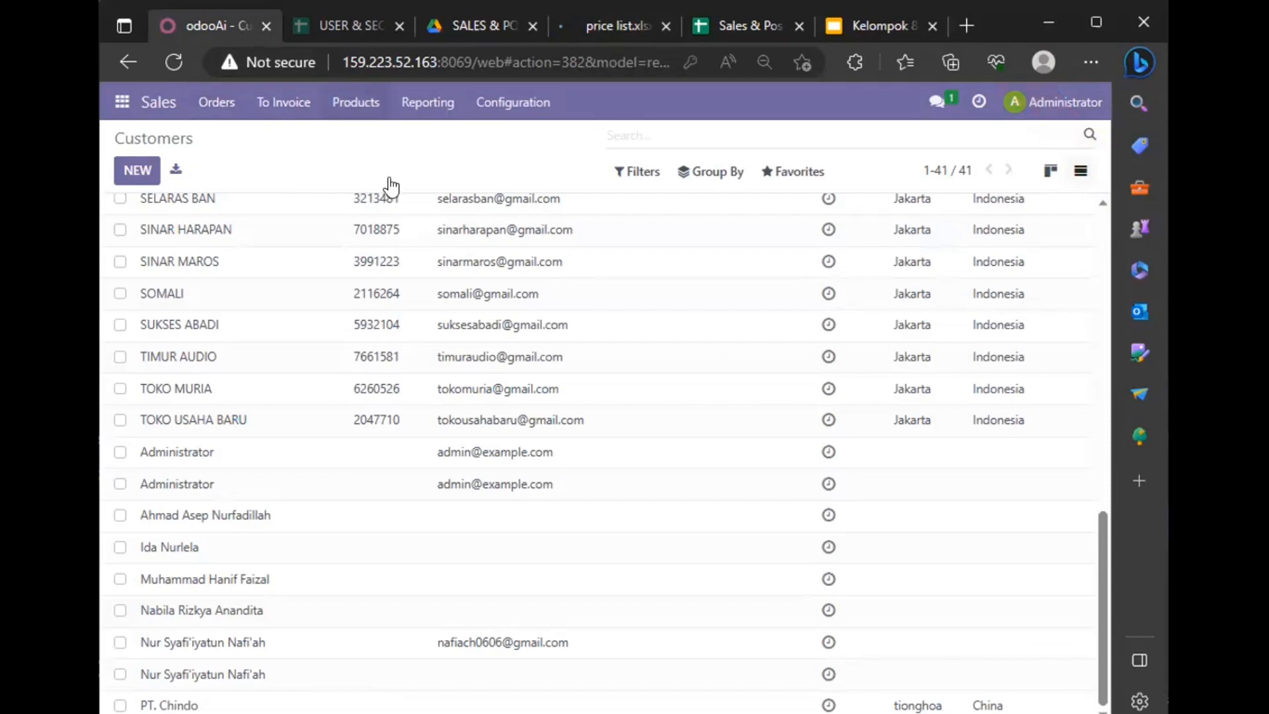
pyautogui.click(390, 187)
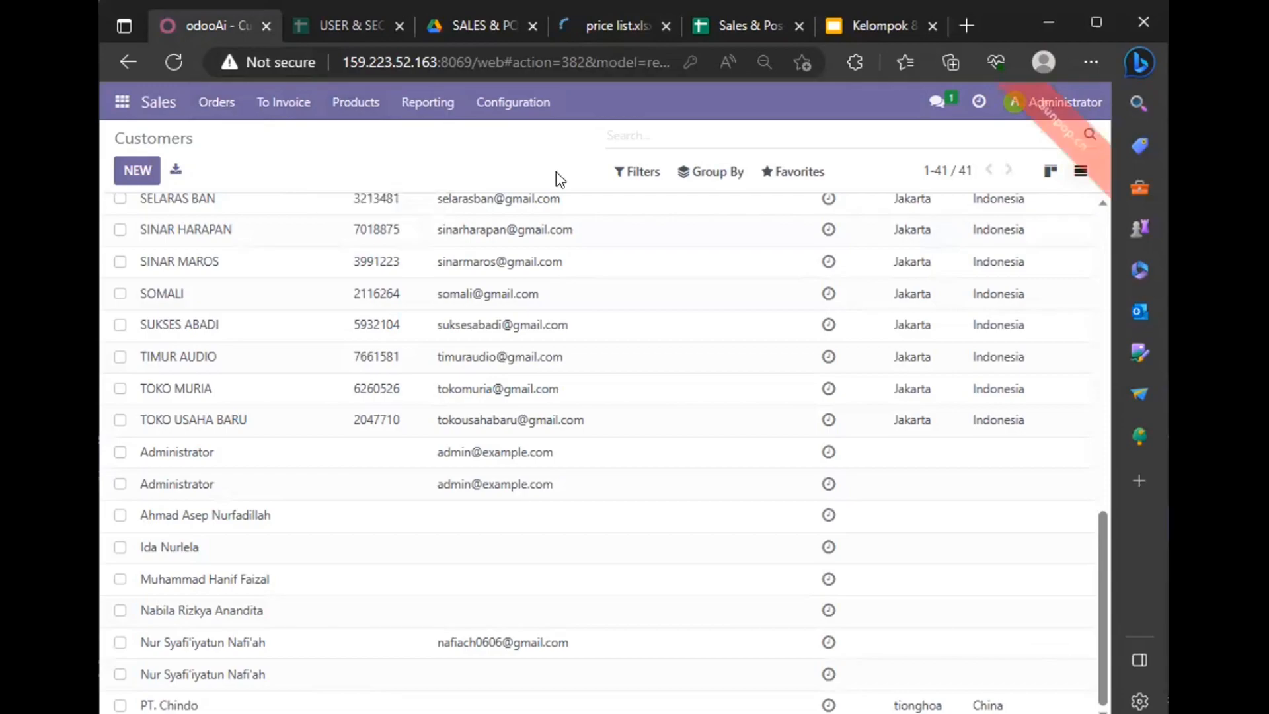
# Step: Upload the price list (1) file for a Pricelists record import, test it, and import the records
pyautogui.click(798, 171)
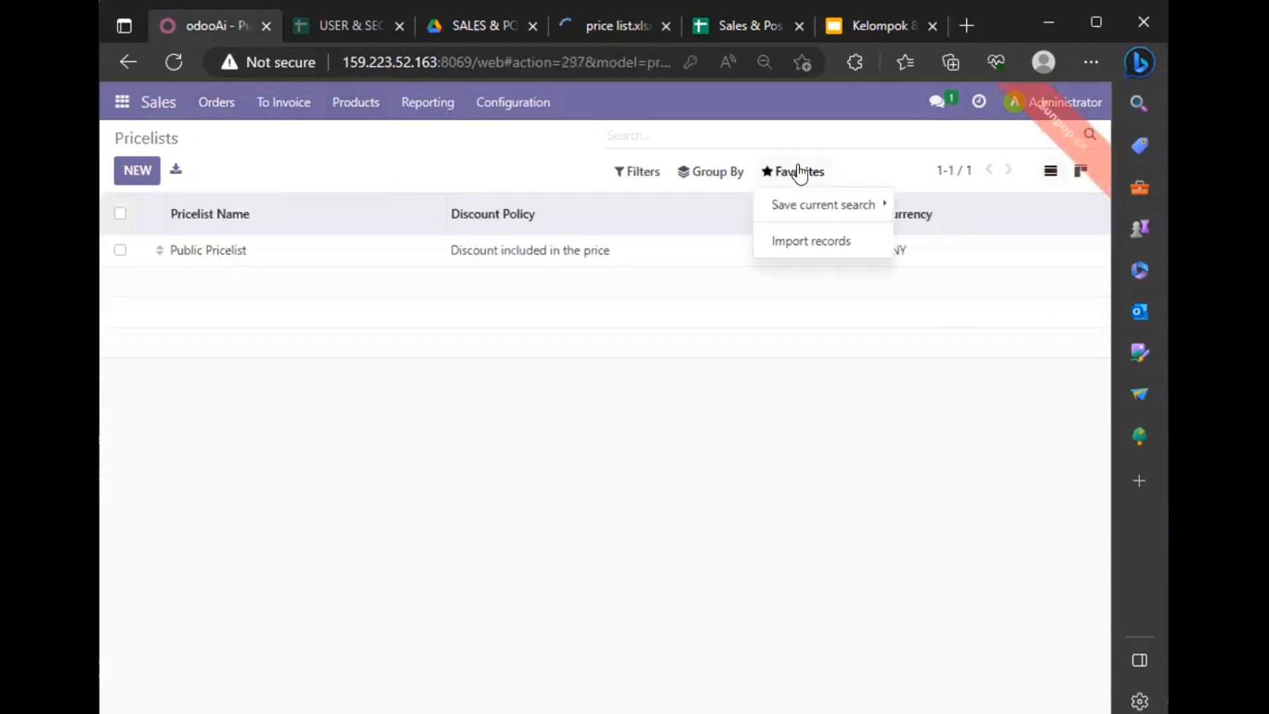
pyautogui.click(785, 243)
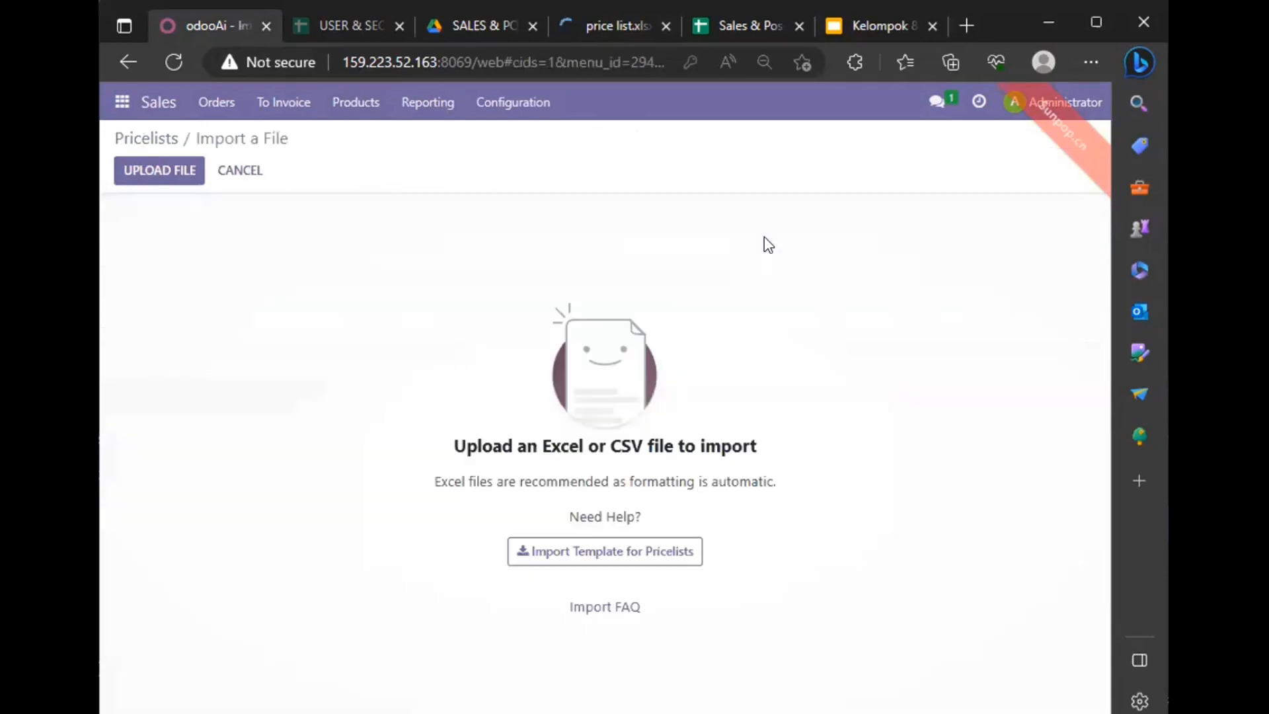
pyautogui.click(128, 175)
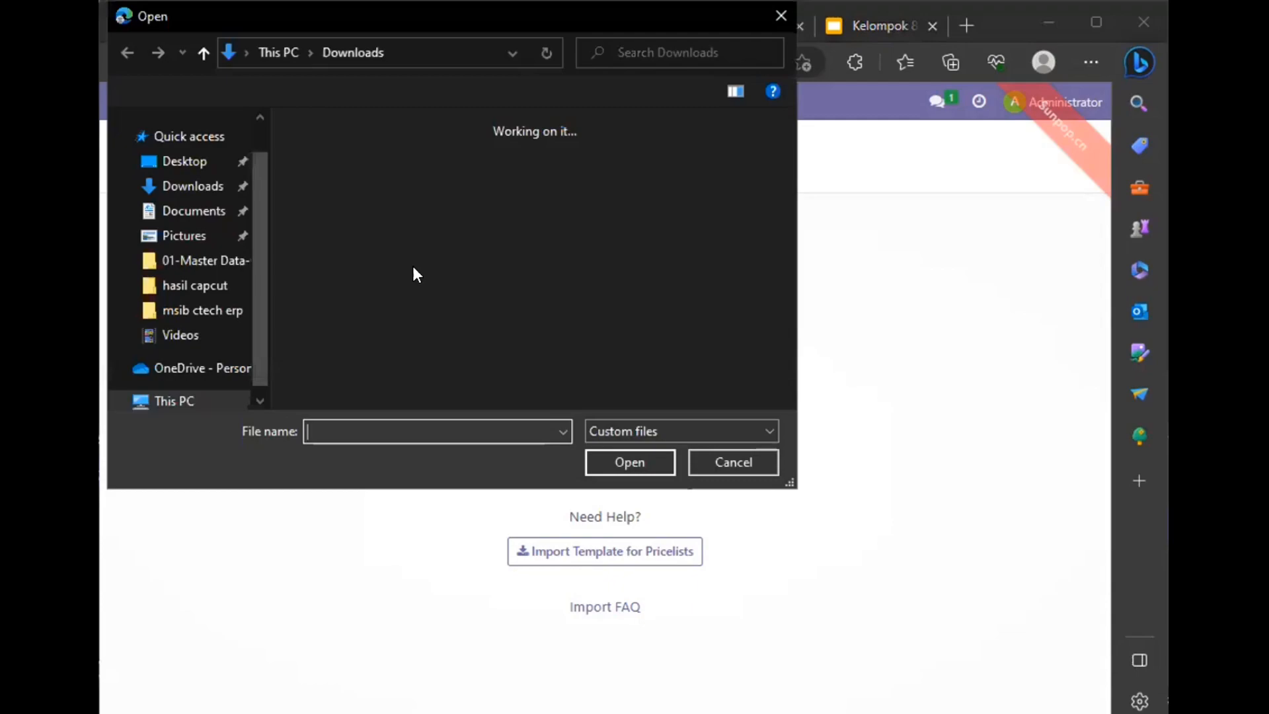
pyautogui.click(482, 217)
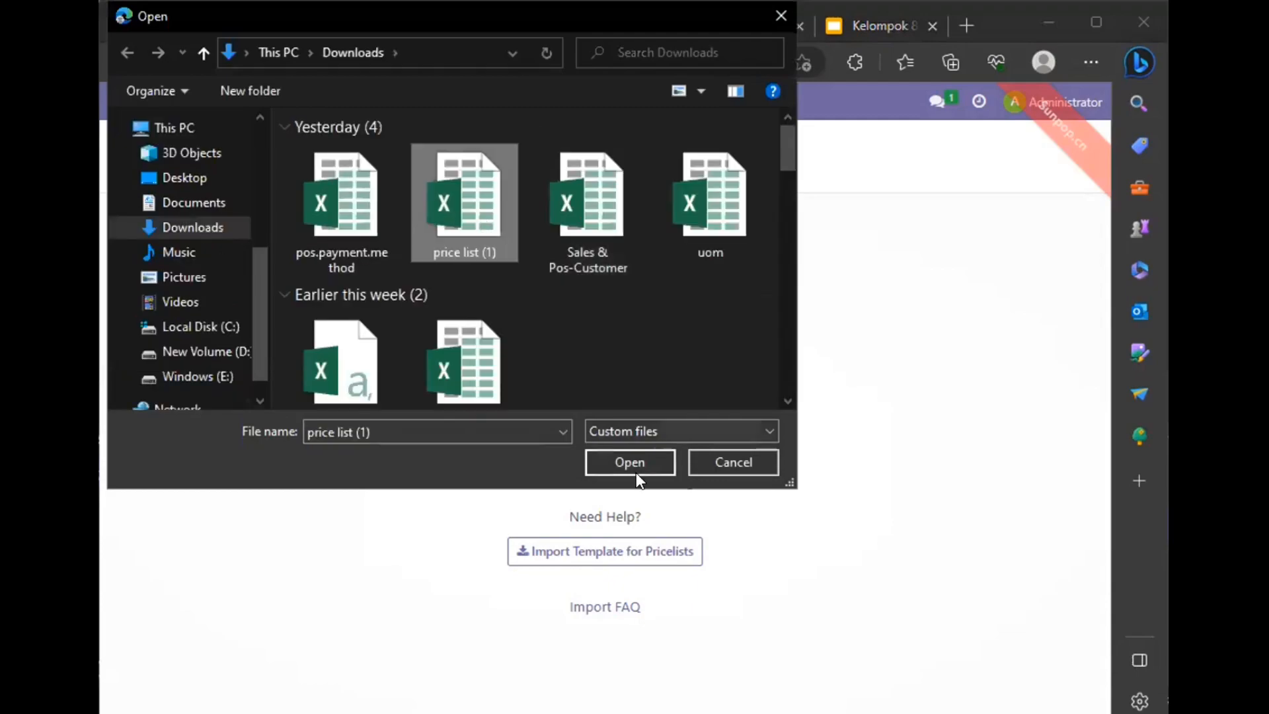
pyautogui.click(636, 463)
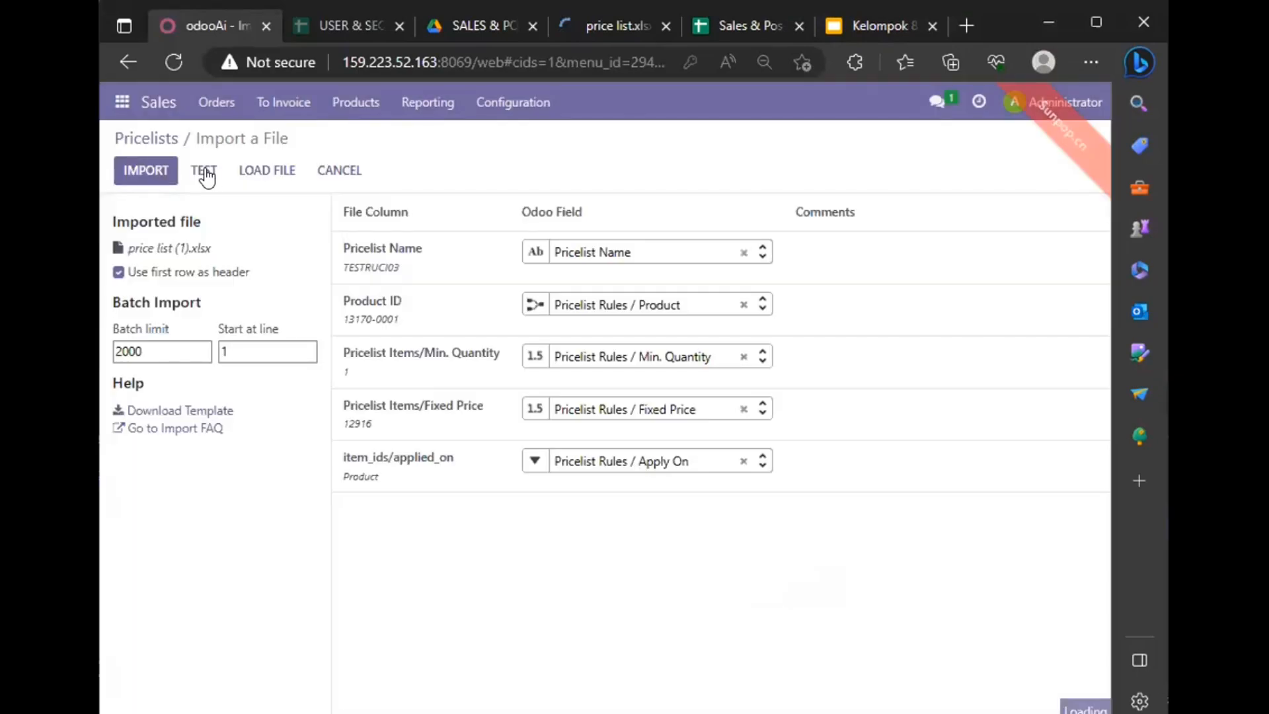
pyautogui.click(203, 172)
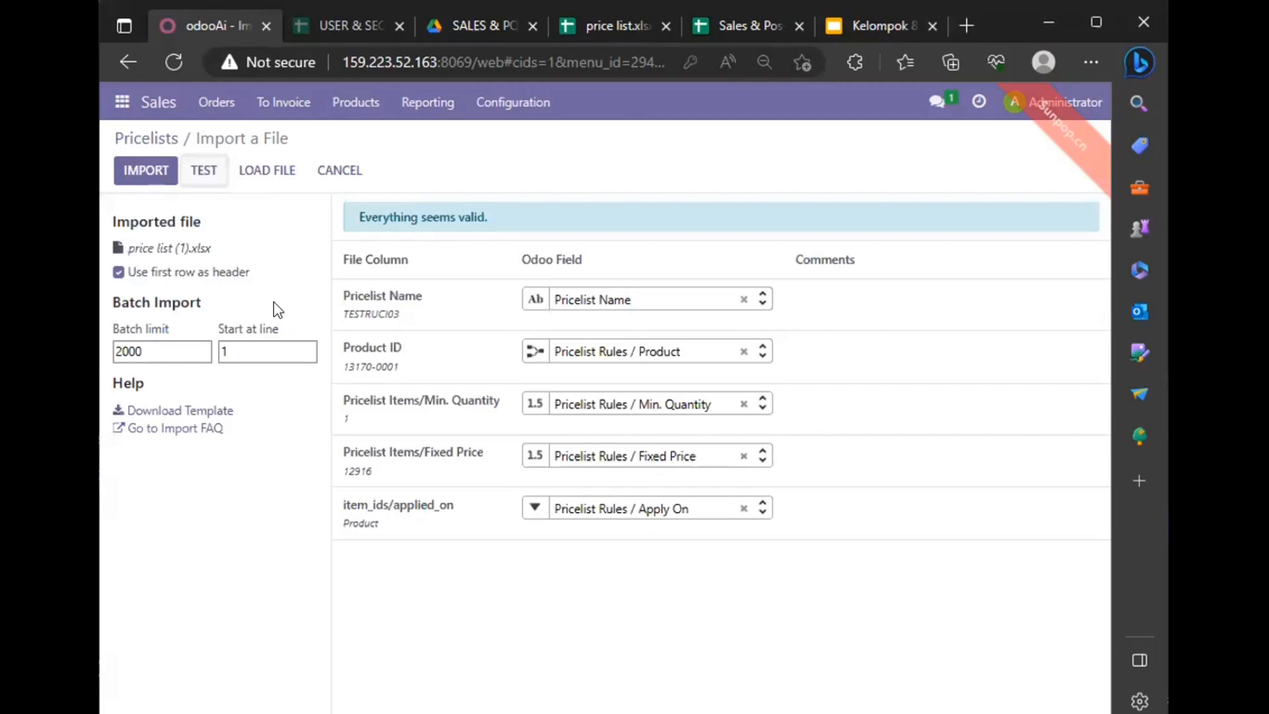
pyautogui.click(151, 176)
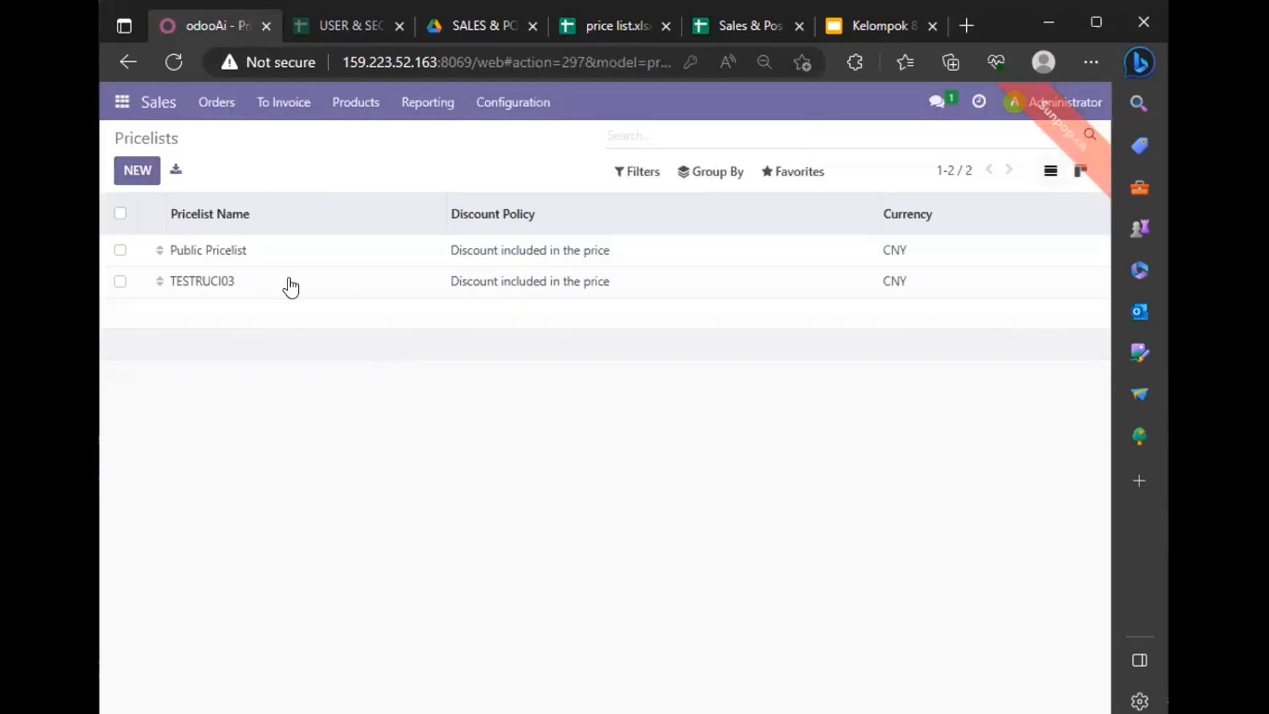
# Step: Open the TESTRUCI03 pricelist and review its product price rules
pyautogui.doubleClick(220, 282)
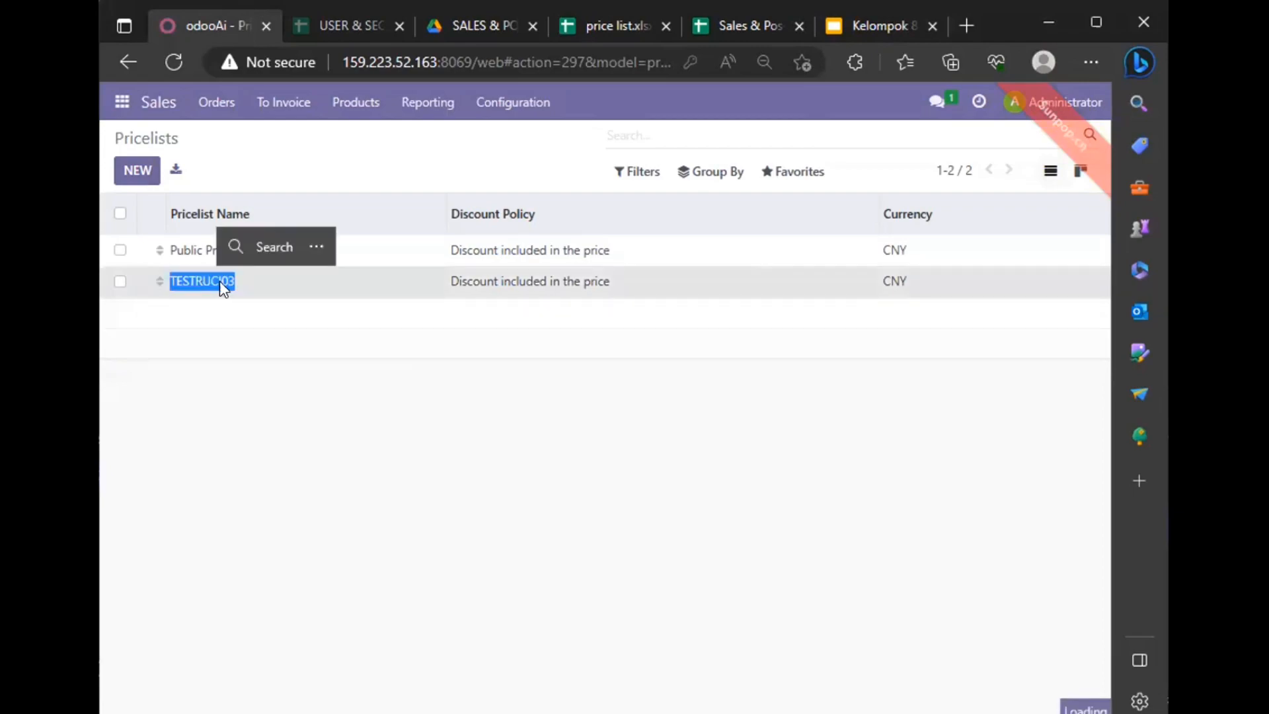
pyautogui.scroll(-10, 416, 351)
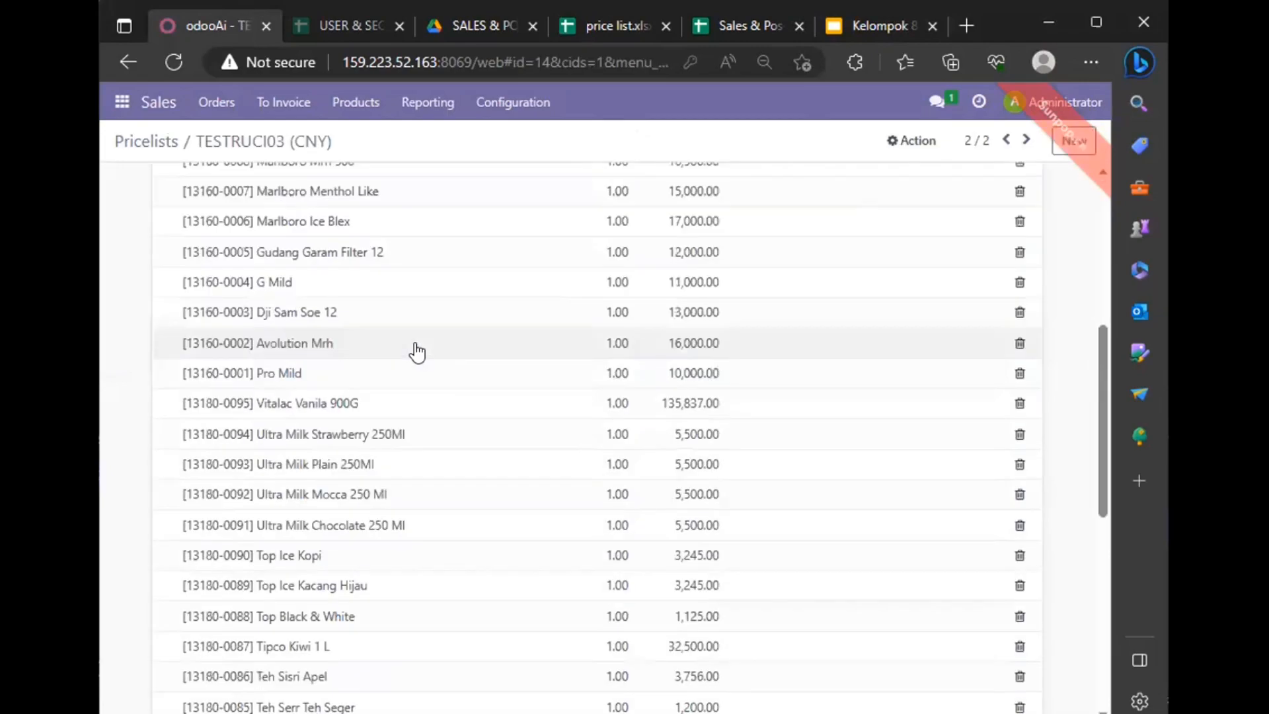
pyautogui.scroll(9, 419, 352)
pyautogui.scroll(2, 419, 352)
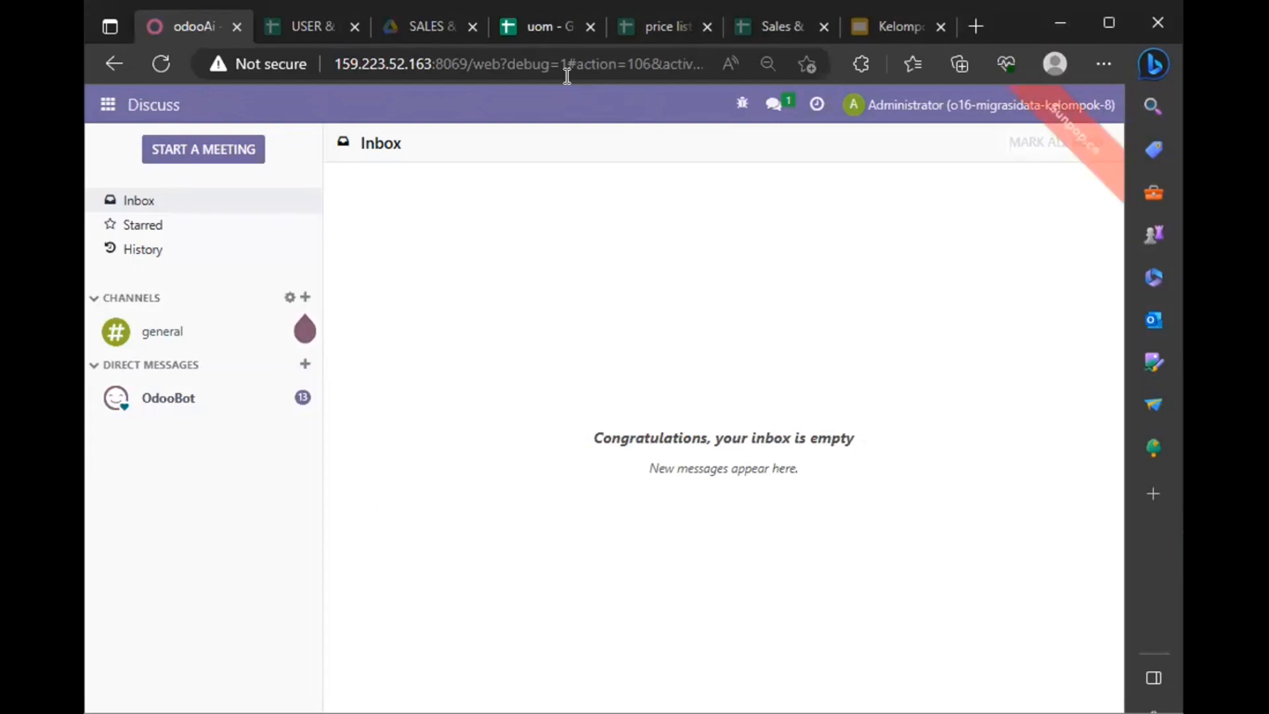
# Step: Check the uom sheet in Google Sheets, then return to Odoo and open Units of Measure in the Sales configuration
pyautogui.click(536, 34)
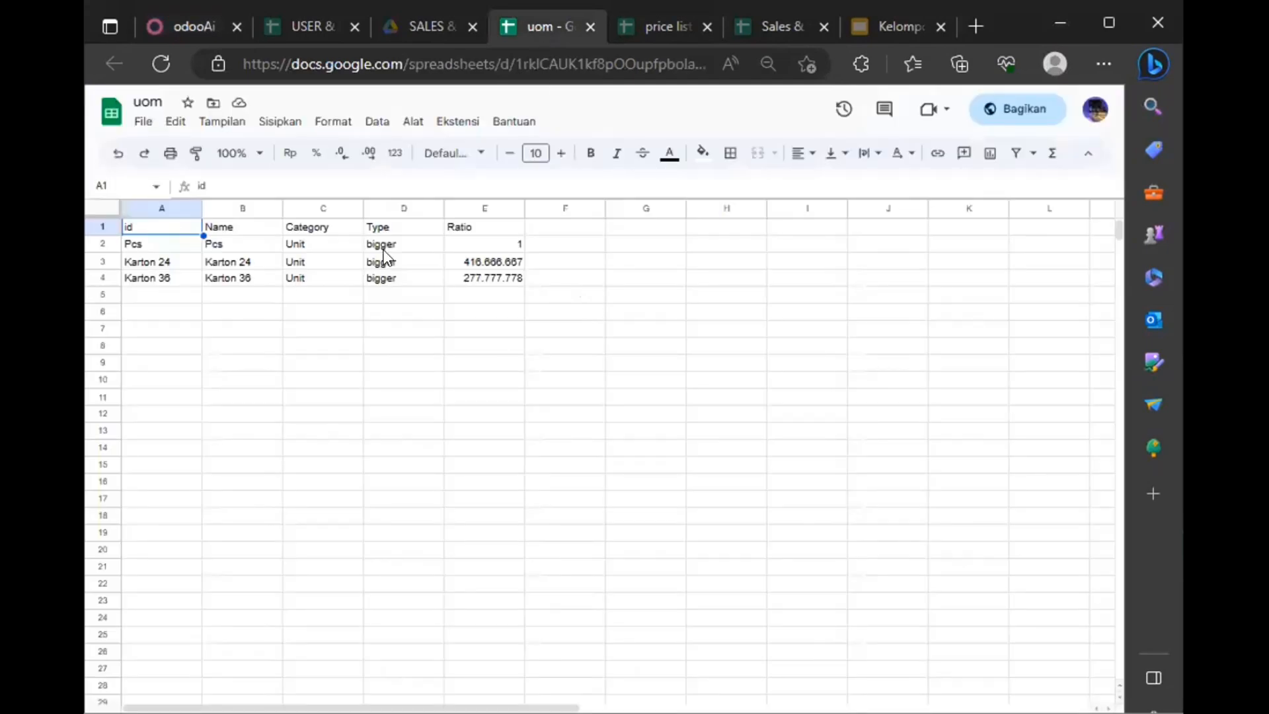
pyautogui.click(181, 25)
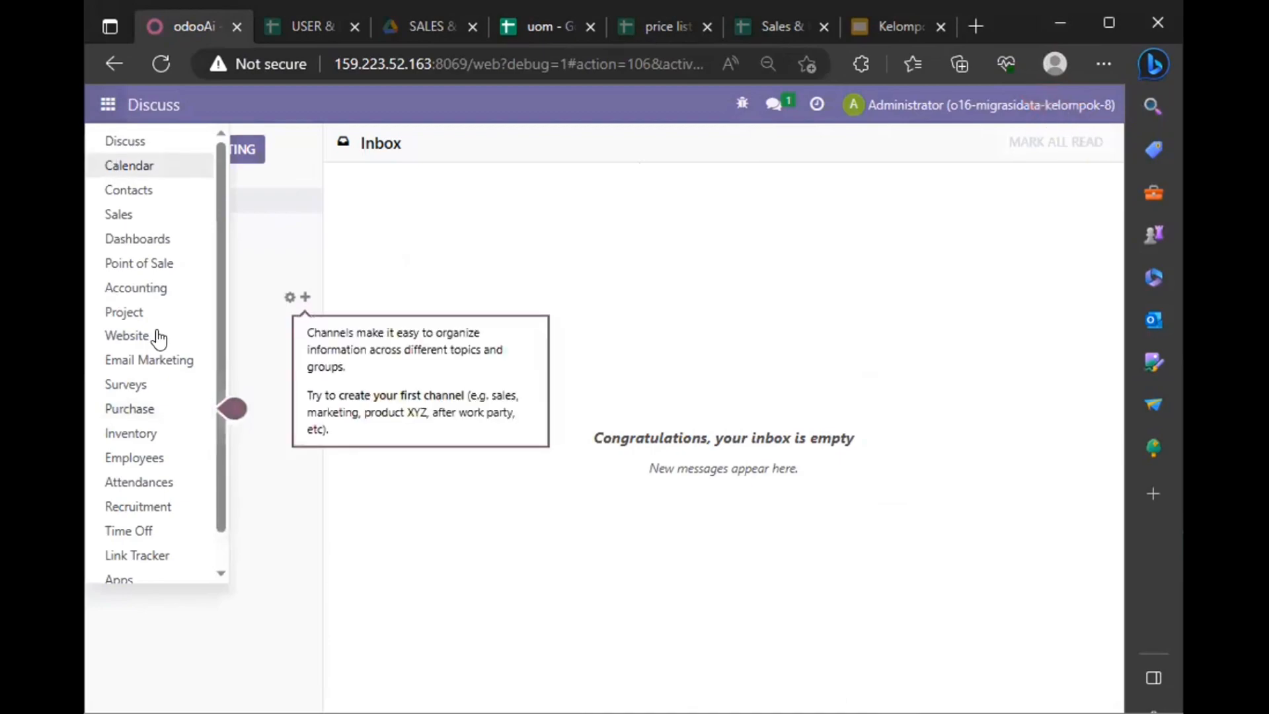
pyautogui.click(149, 215)
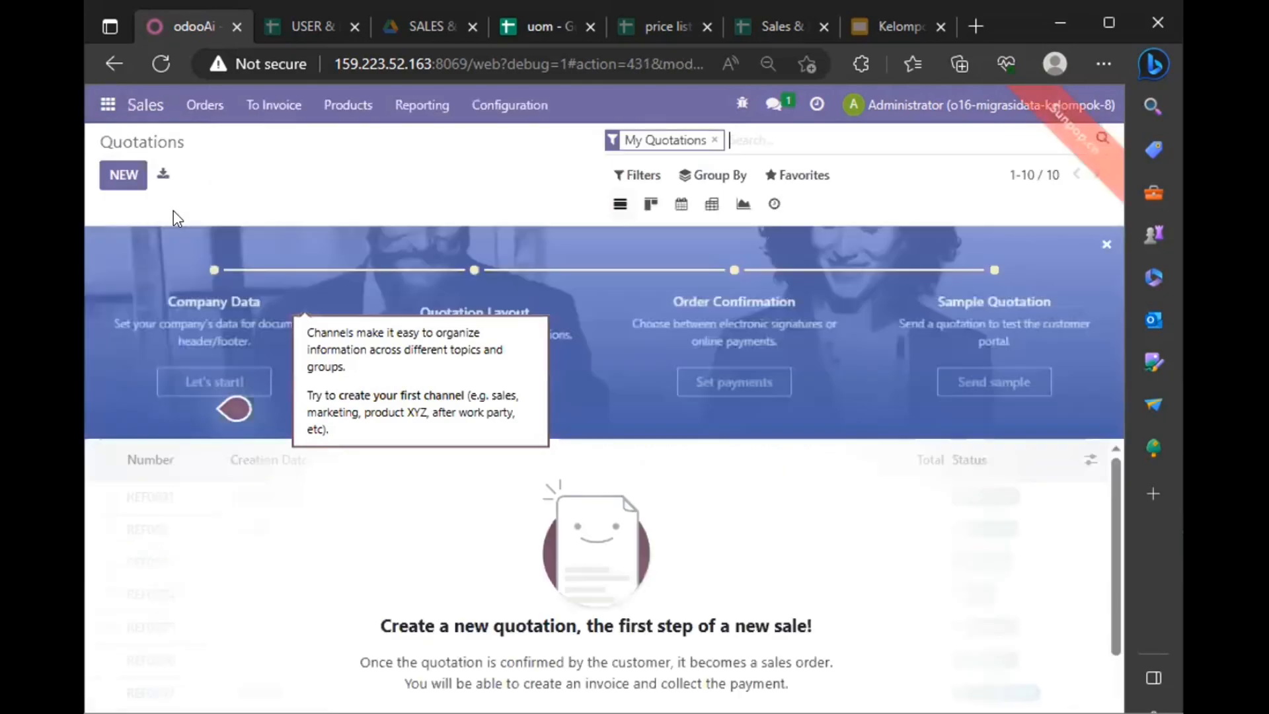
pyautogui.click(509, 104)
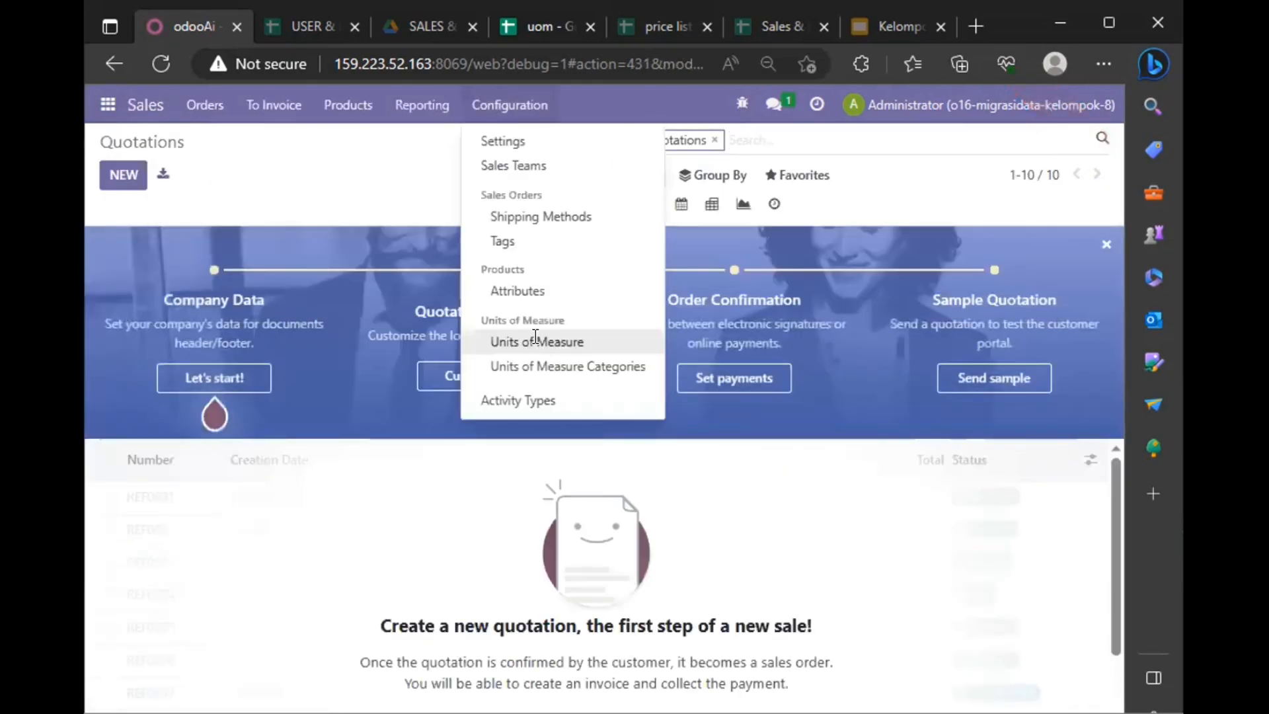
pyautogui.click(536, 343)
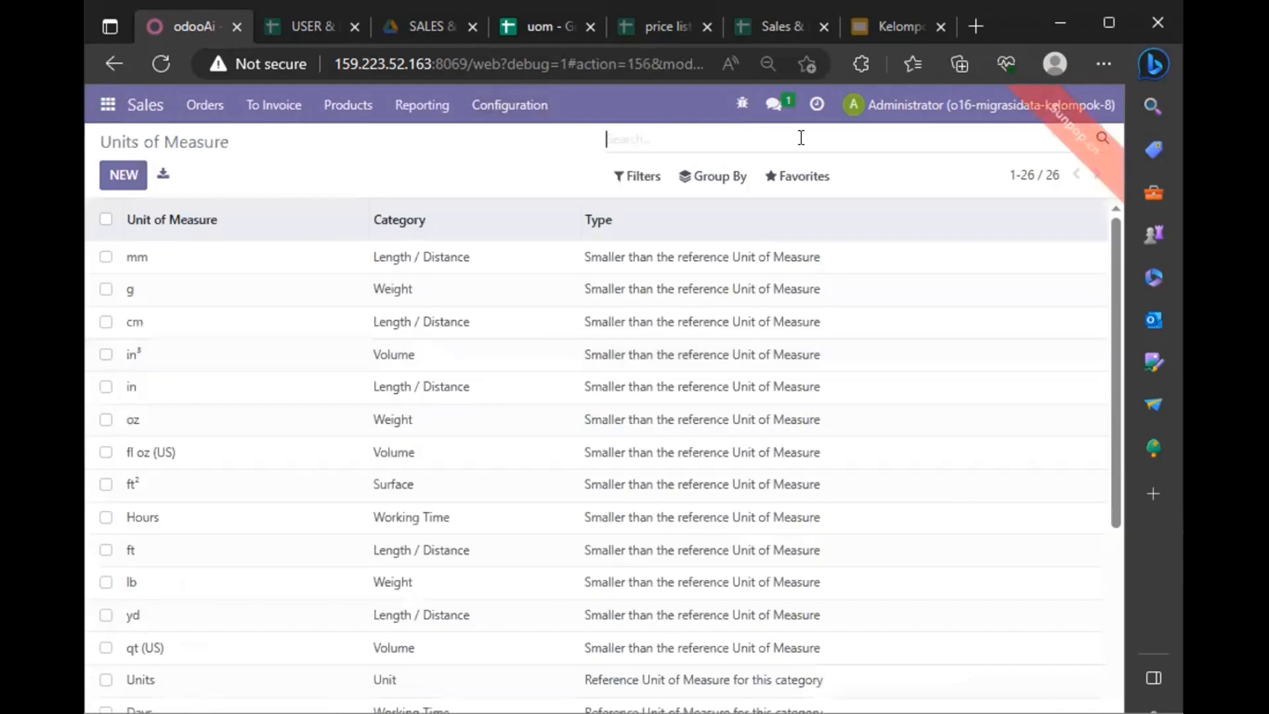
# Step: Start a Units of Measure record import with the uom (1) file
pyautogui.click(788, 185)
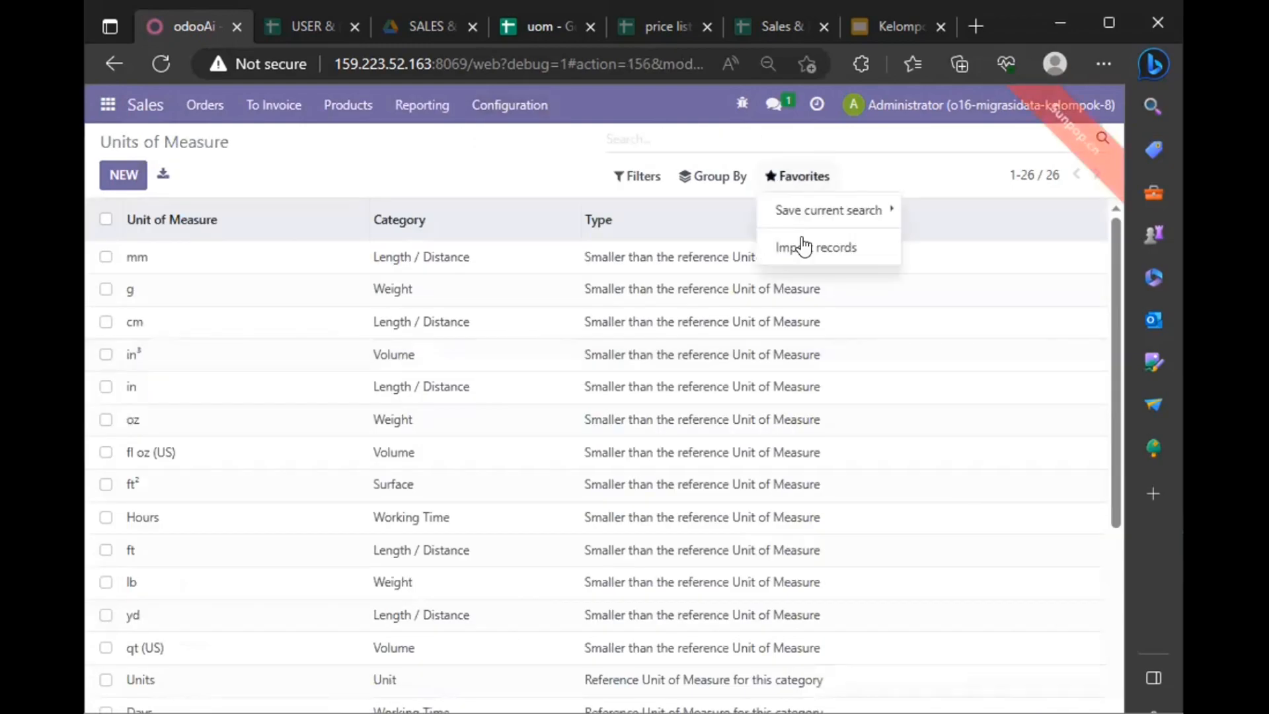
pyautogui.click(804, 248)
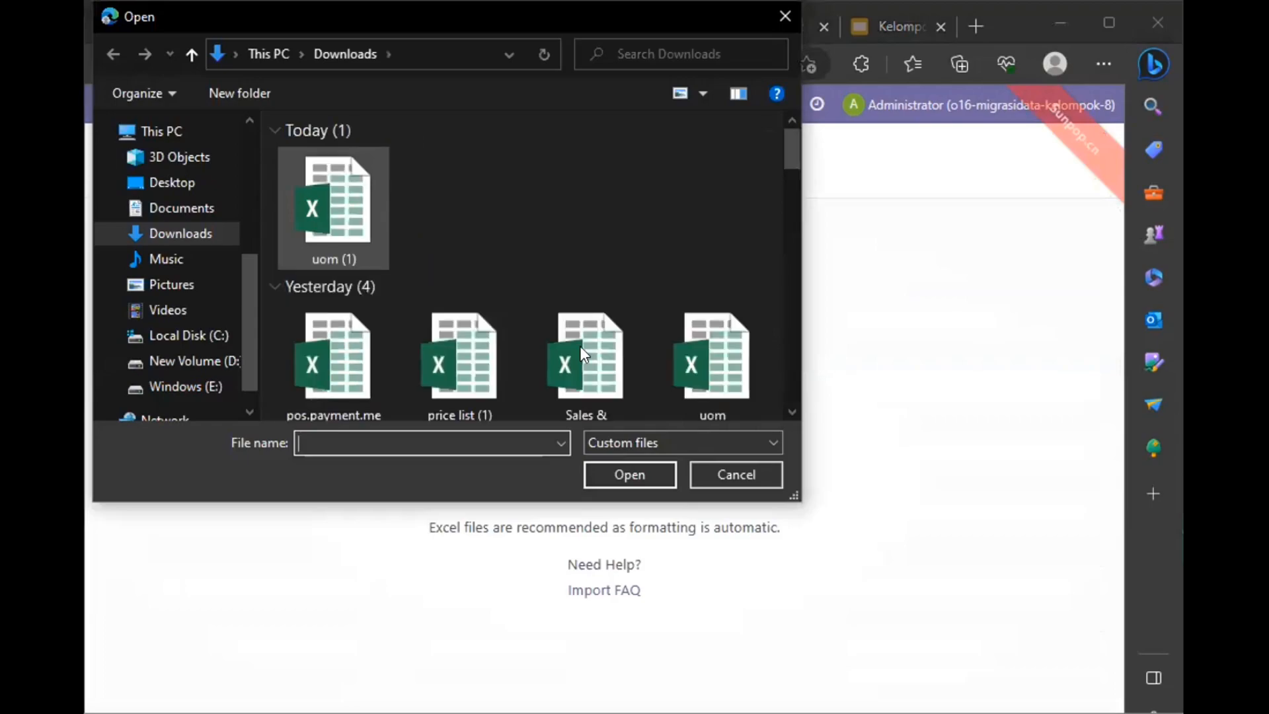
pyautogui.click(635, 476)
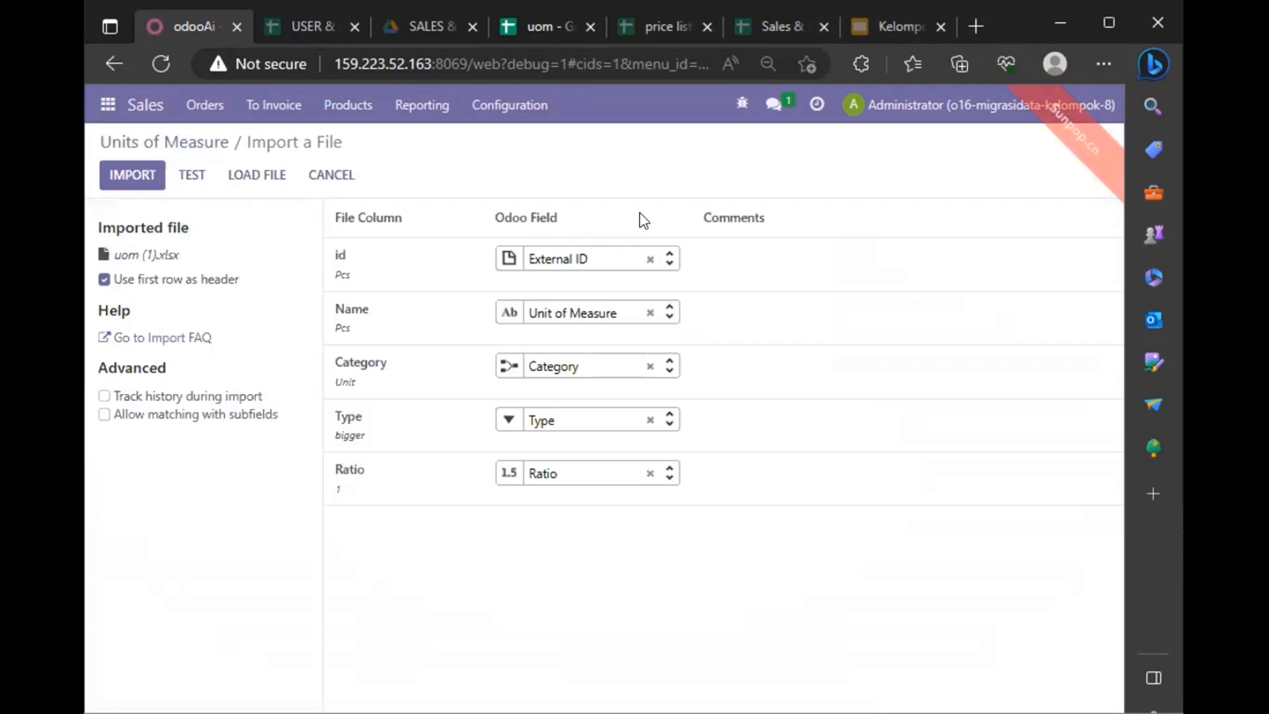
# Step: Test the uom (1) import, leave the id column unmapped, test again, and import the units of measure
pyautogui.click(186, 171)
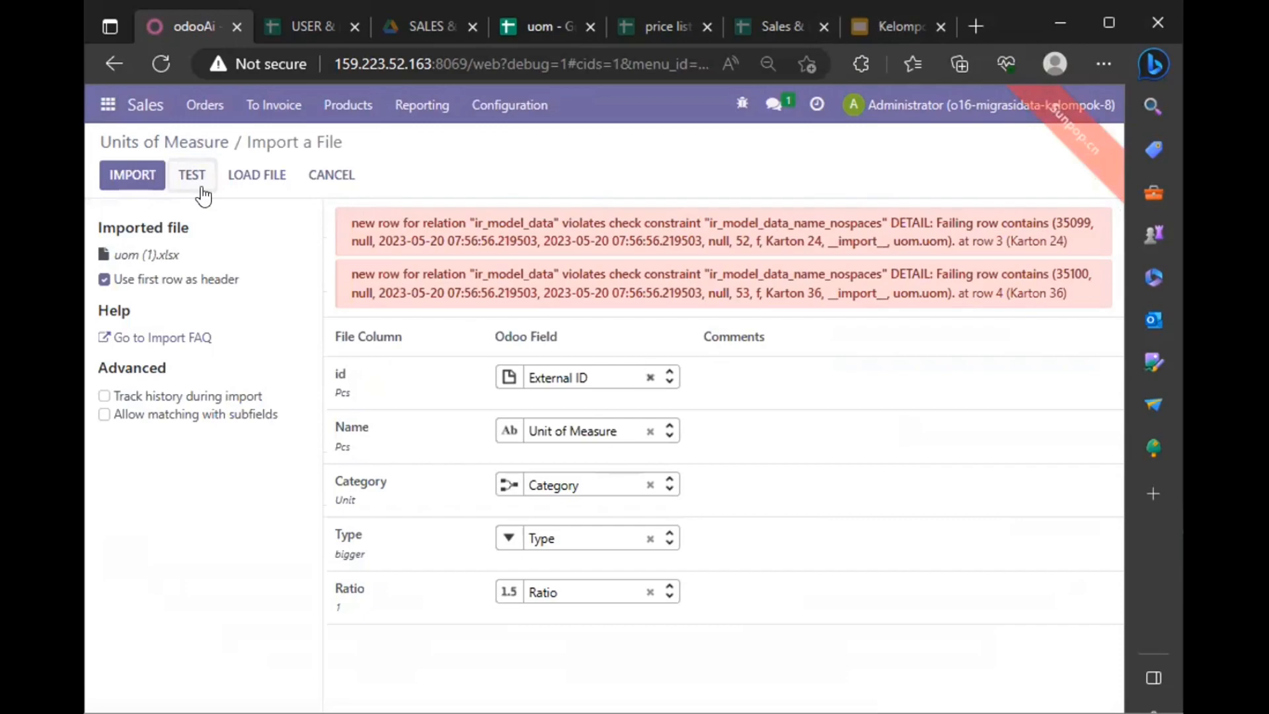
pyautogui.click(185, 176)
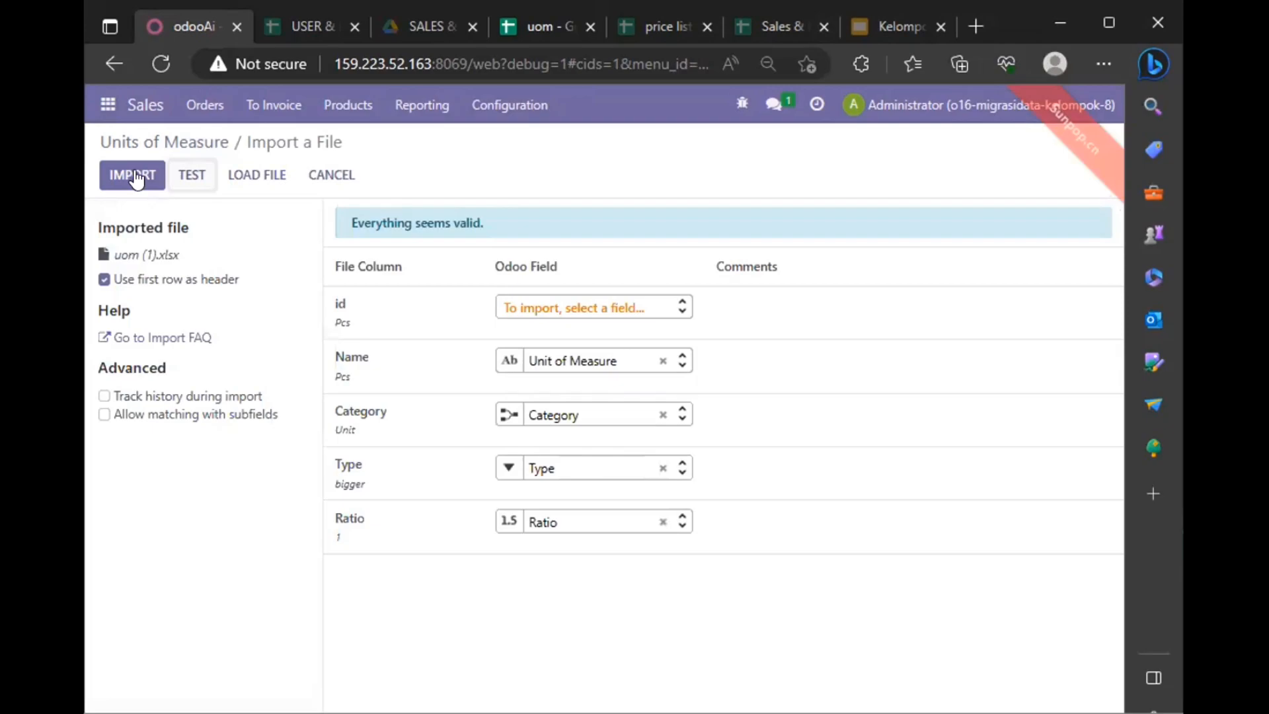
pyautogui.click(135, 176)
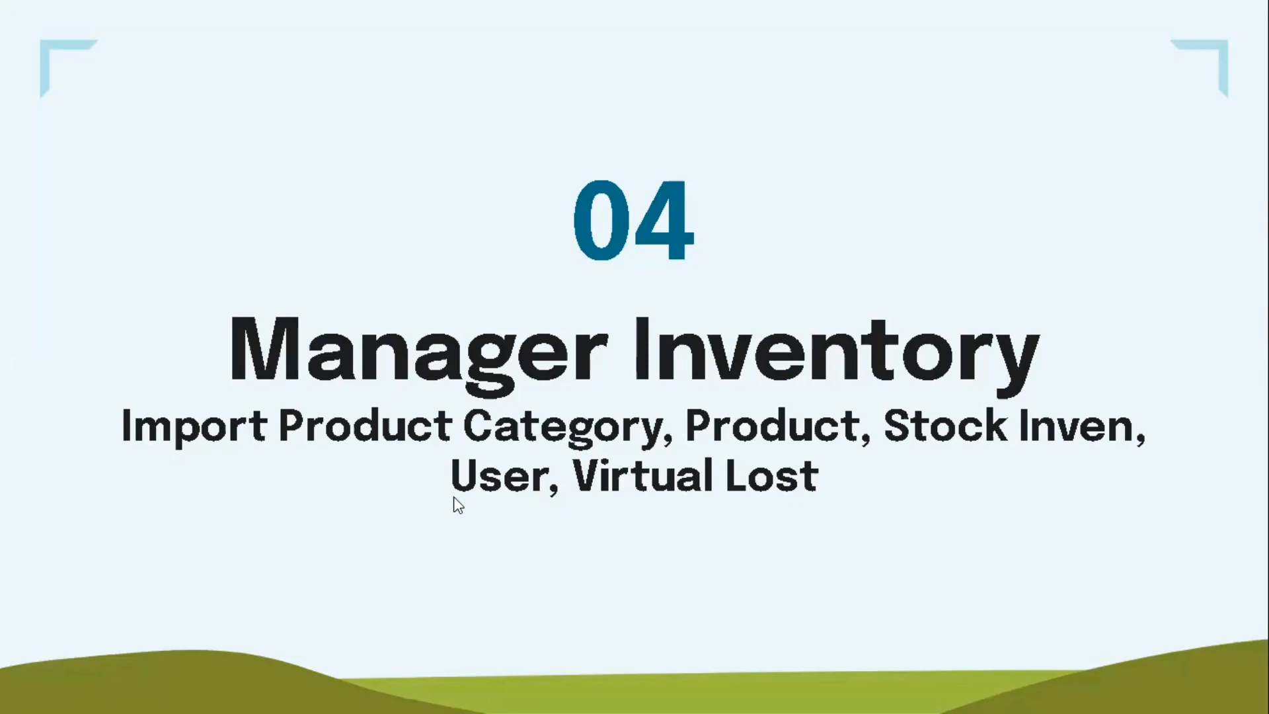
# Step: Leave the Manager Inventory slide, switch to Odoo Inventory, and start a record import for Product Categories
pyautogui.press('Escape')
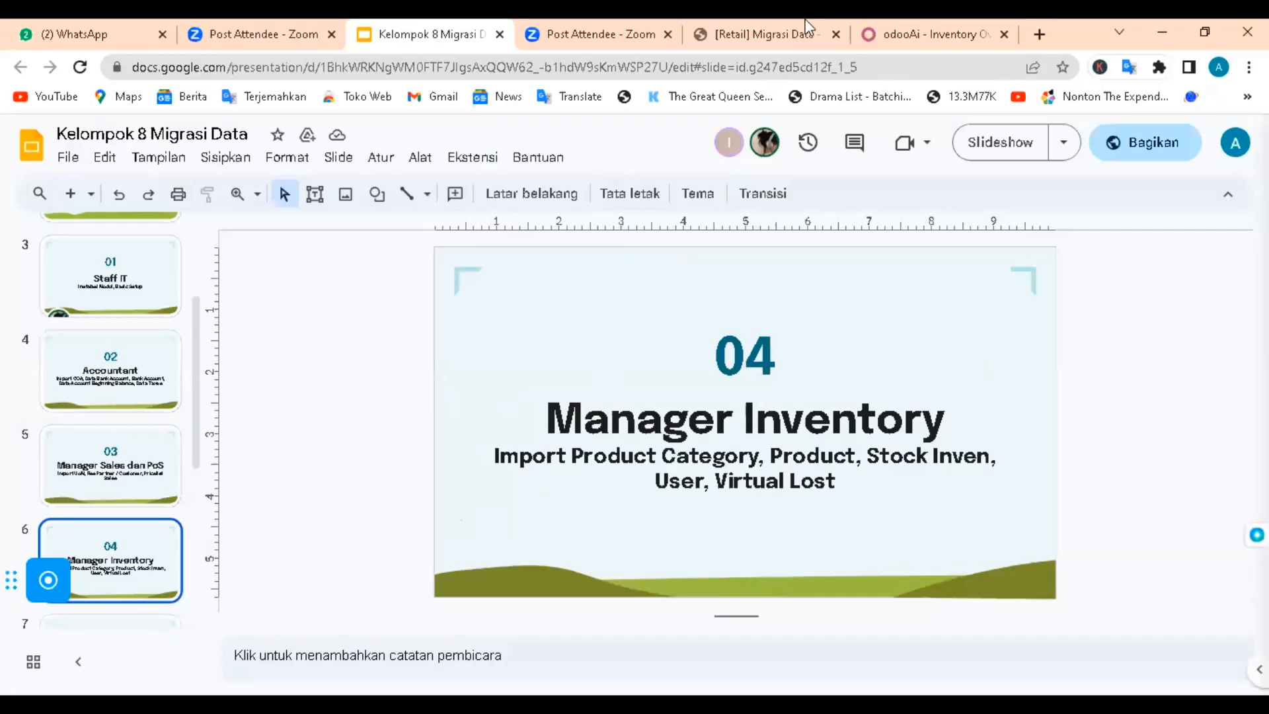
pyautogui.click(902, 21)
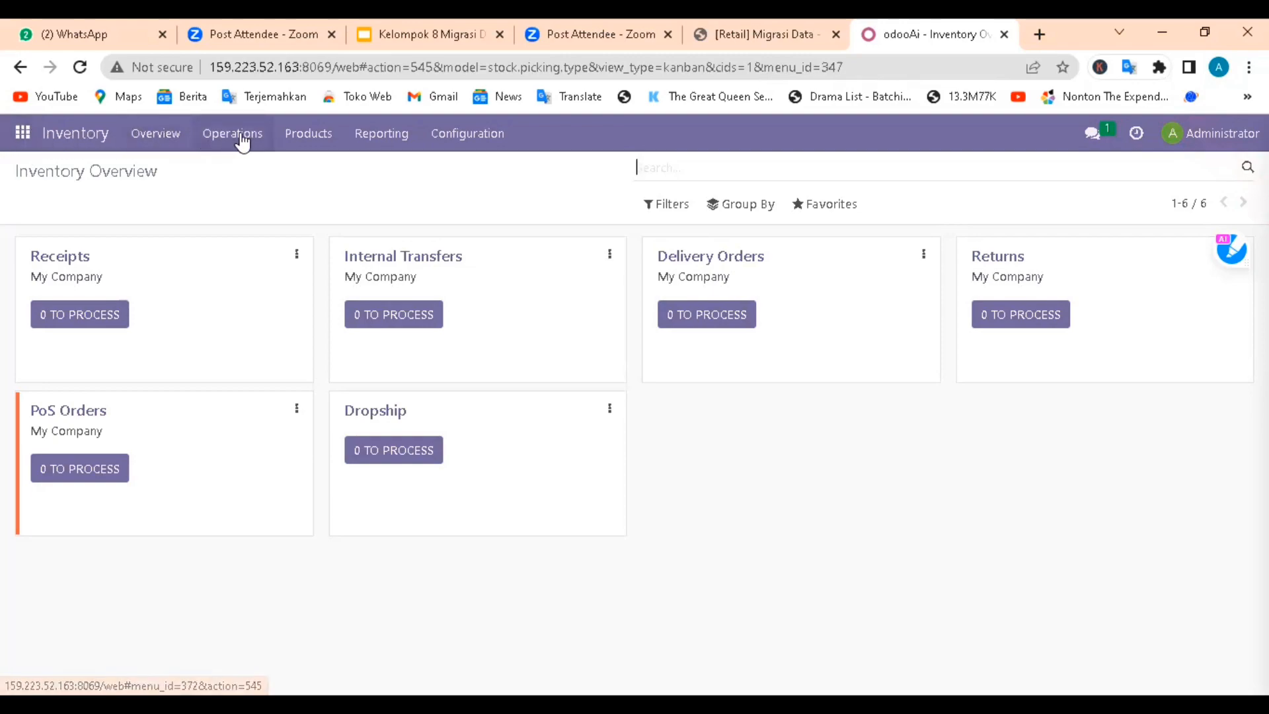
pyautogui.click(453, 140)
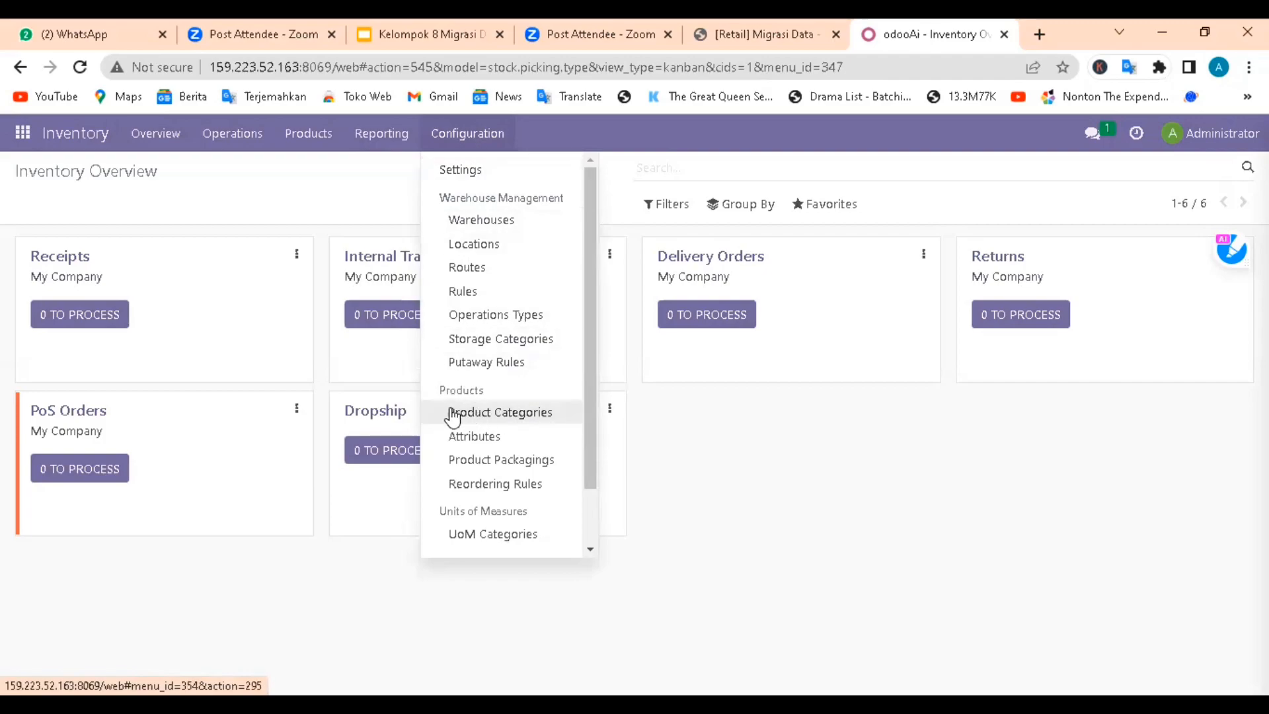
pyautogui.click(490, 414)
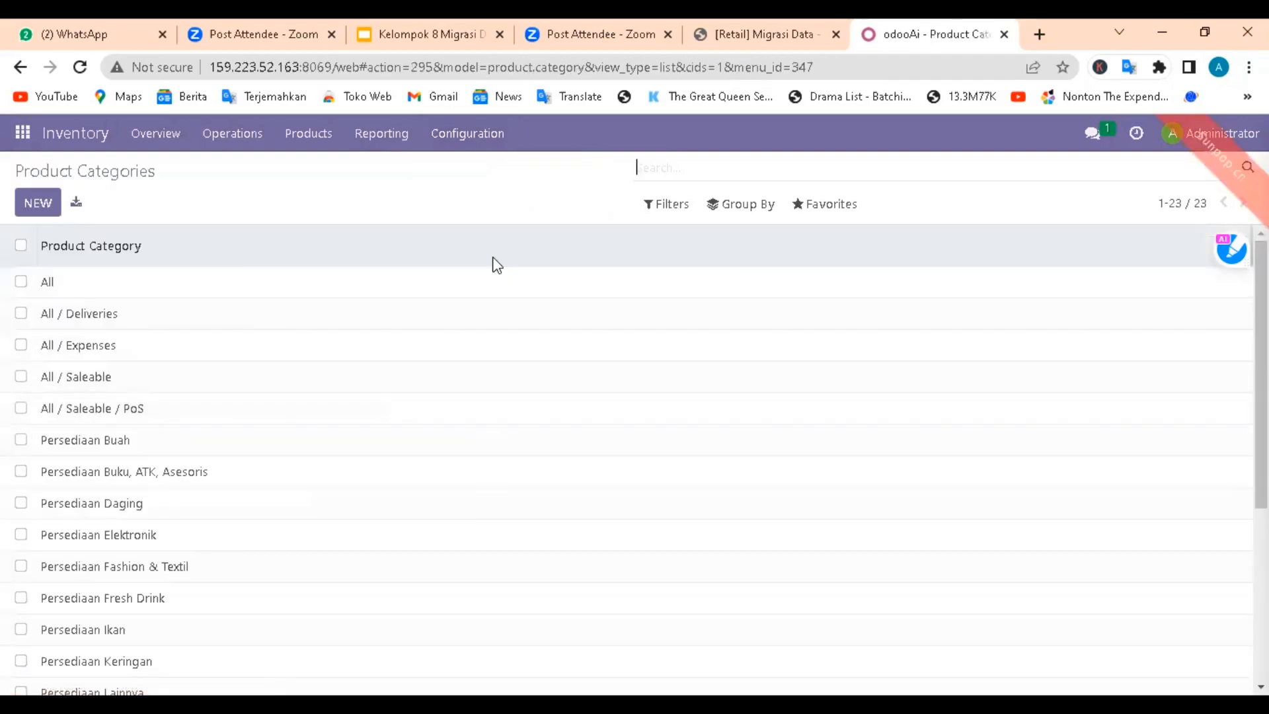
pyautogui.click(800, 209)
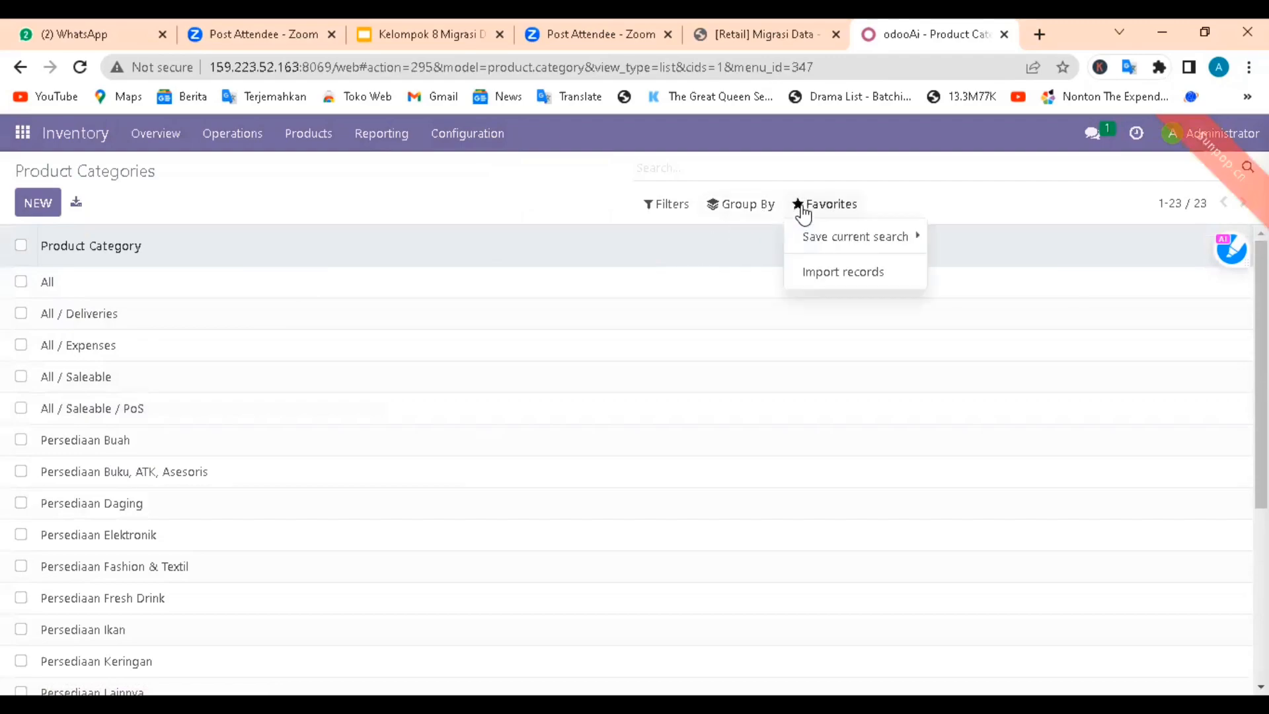
pyautogui.click(826, 276)
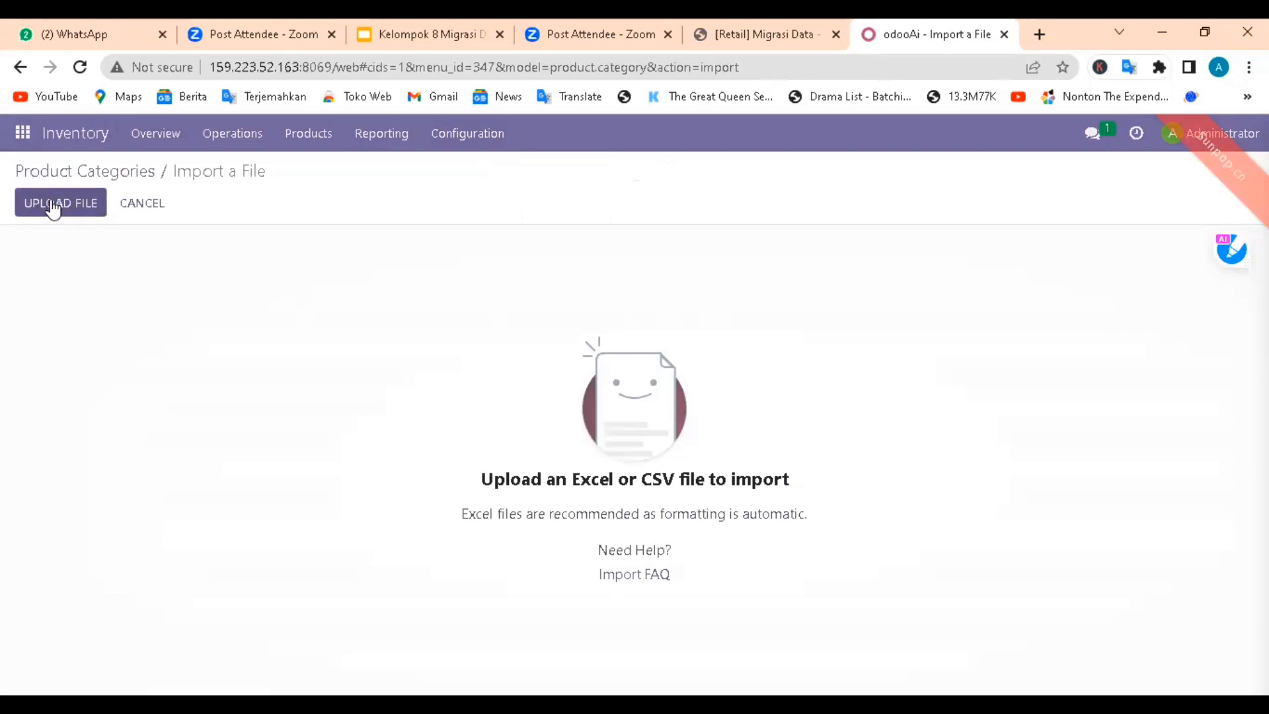
# Step: Begin the file upload and browse to the simulasi odoo folder inside sib1 on the data (D:) drive
pyautogui.click(53, 205)
pyautogui.scroll(-1, 141, 291)
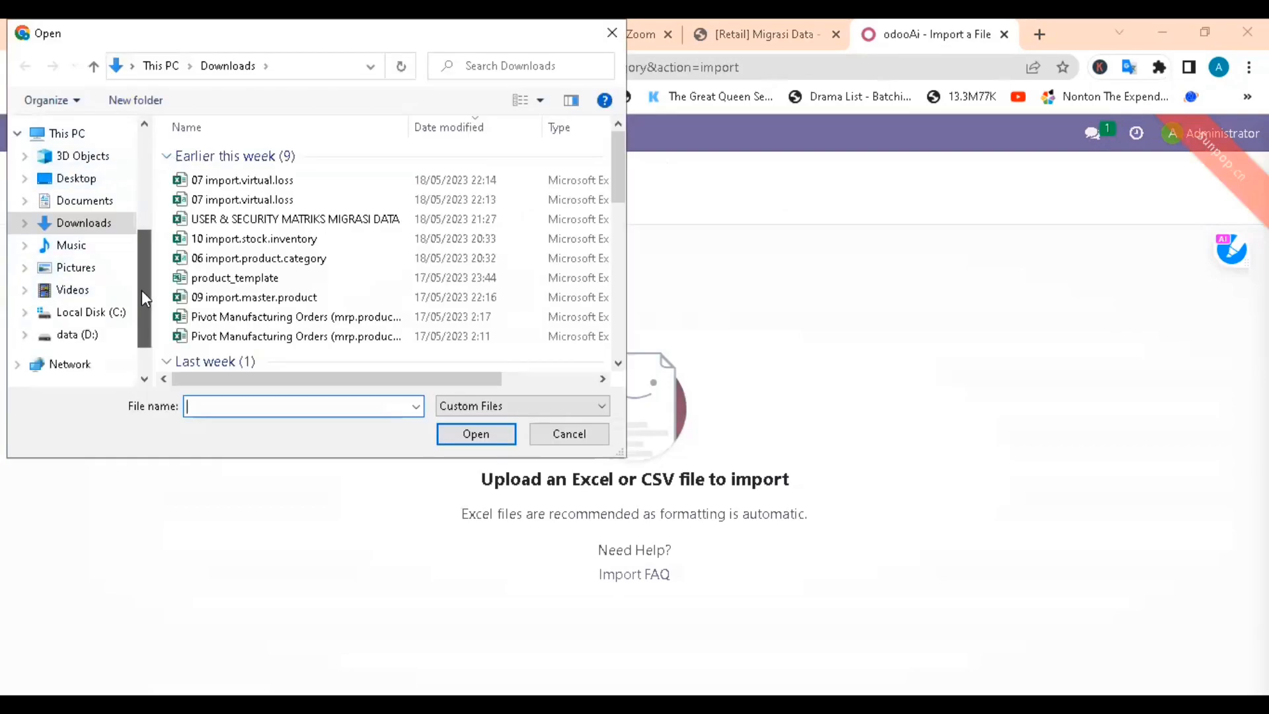
pyautogui.scroll(-1, 142, 290)
pyautogui.click(83, 305)
pyautogui.scroll(-2, 320, 256)
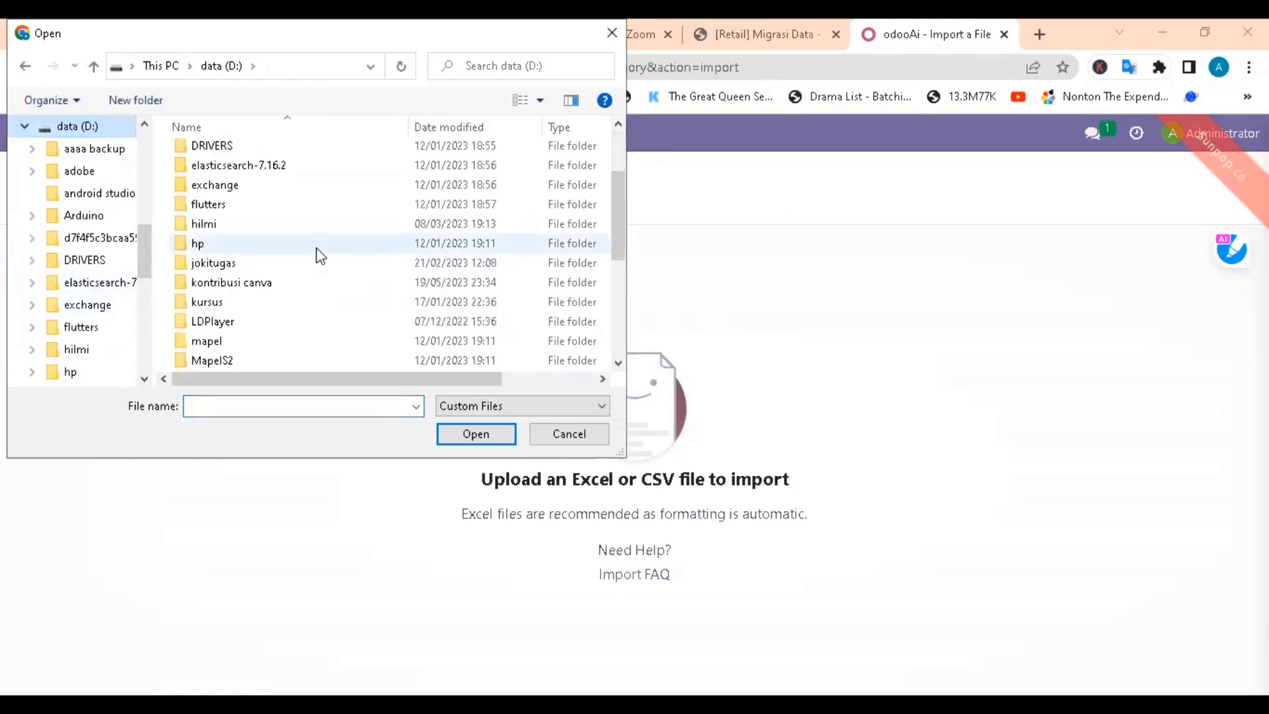
pyautogui.scroll(-4, 320, 256)
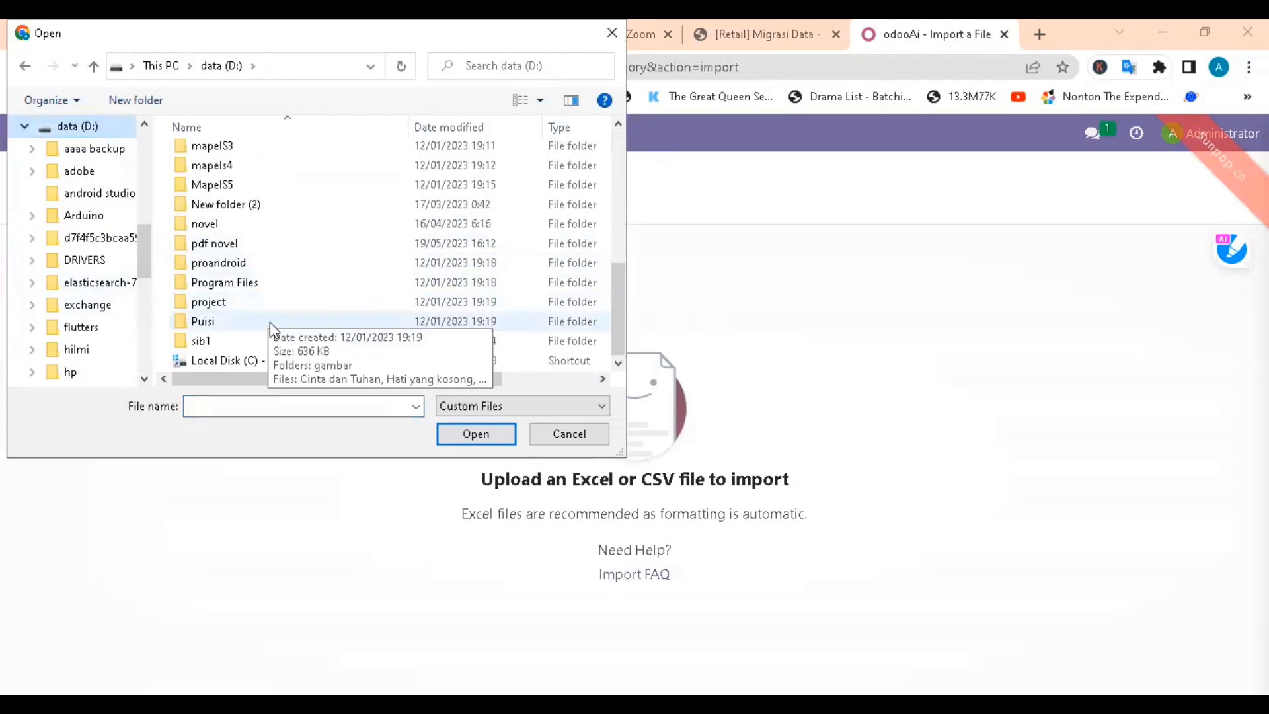
pyautogui.doubleClick(255, 341)
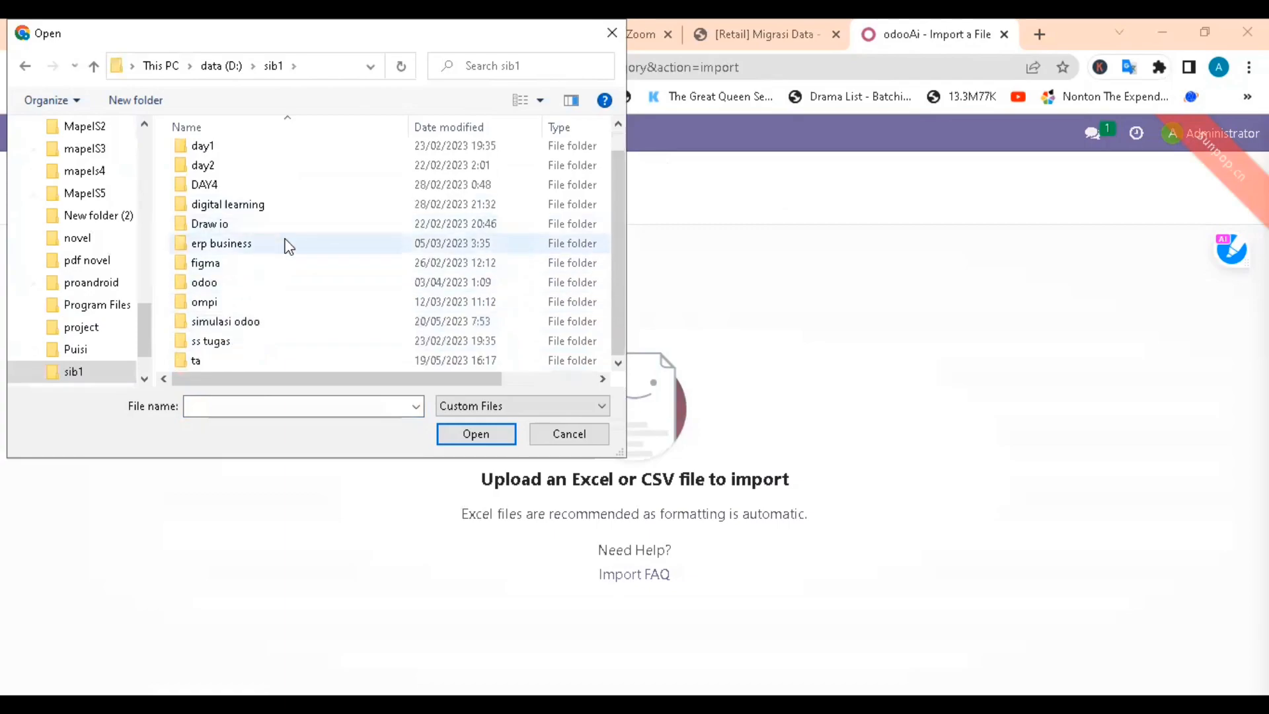
pyautogui.scroll(-1, 283, 244)
pyautogui.doubleClick(260, 322)
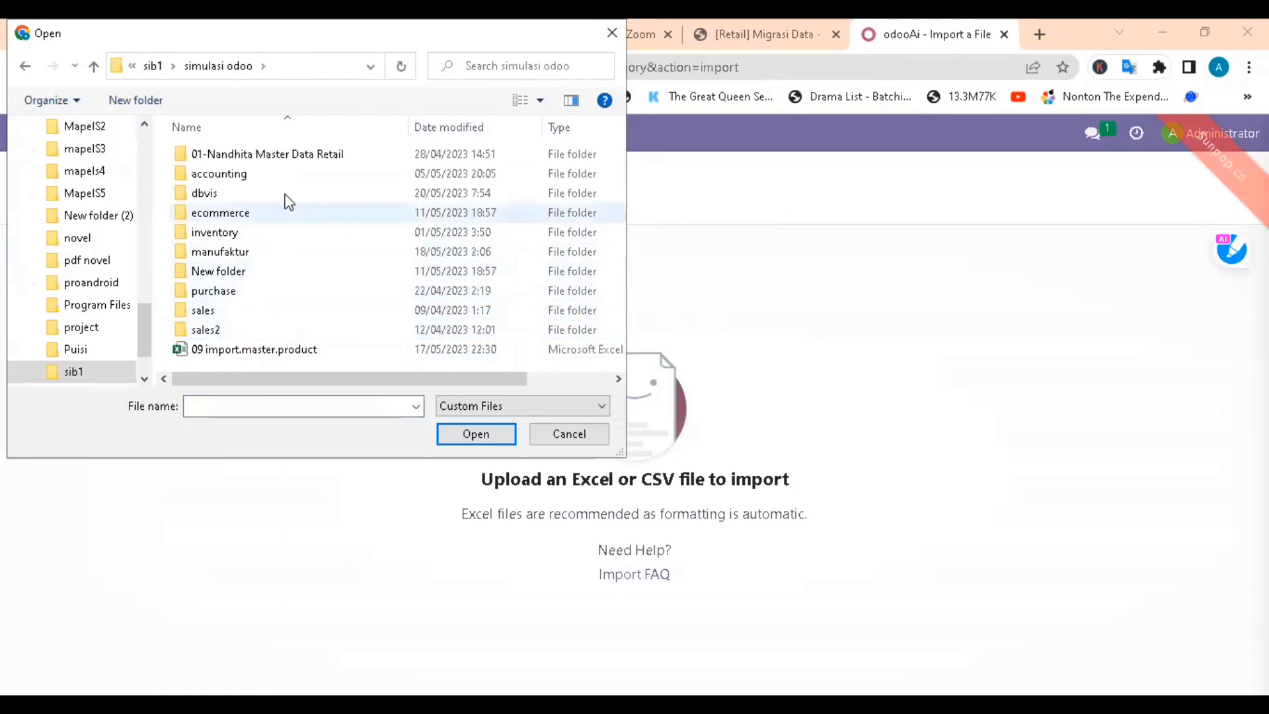
# Step: Upload the 06 import.product.category file from the 01-Master Data-Odoo 8 dan Odoo 16 folder
pyautogui.doubleClick(286, 156)
pyautogui.doubleClick(285, 156)
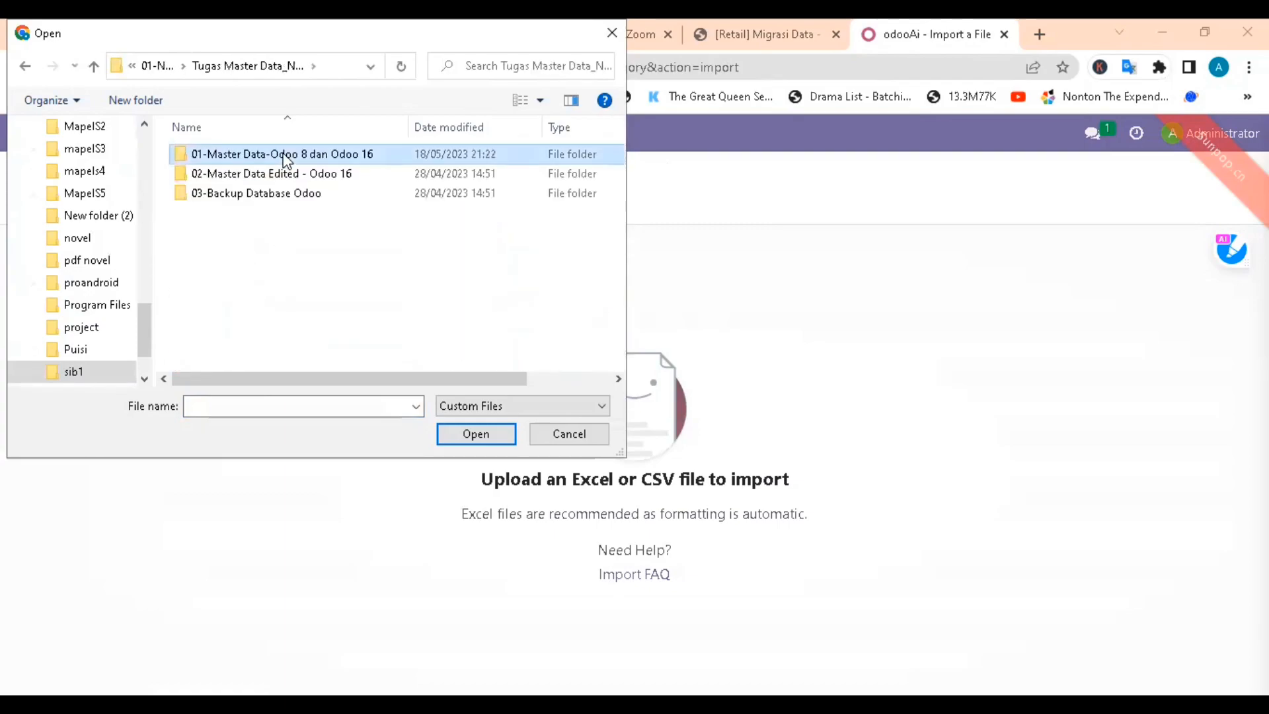
pyautogui.doubleClick(284, 158)
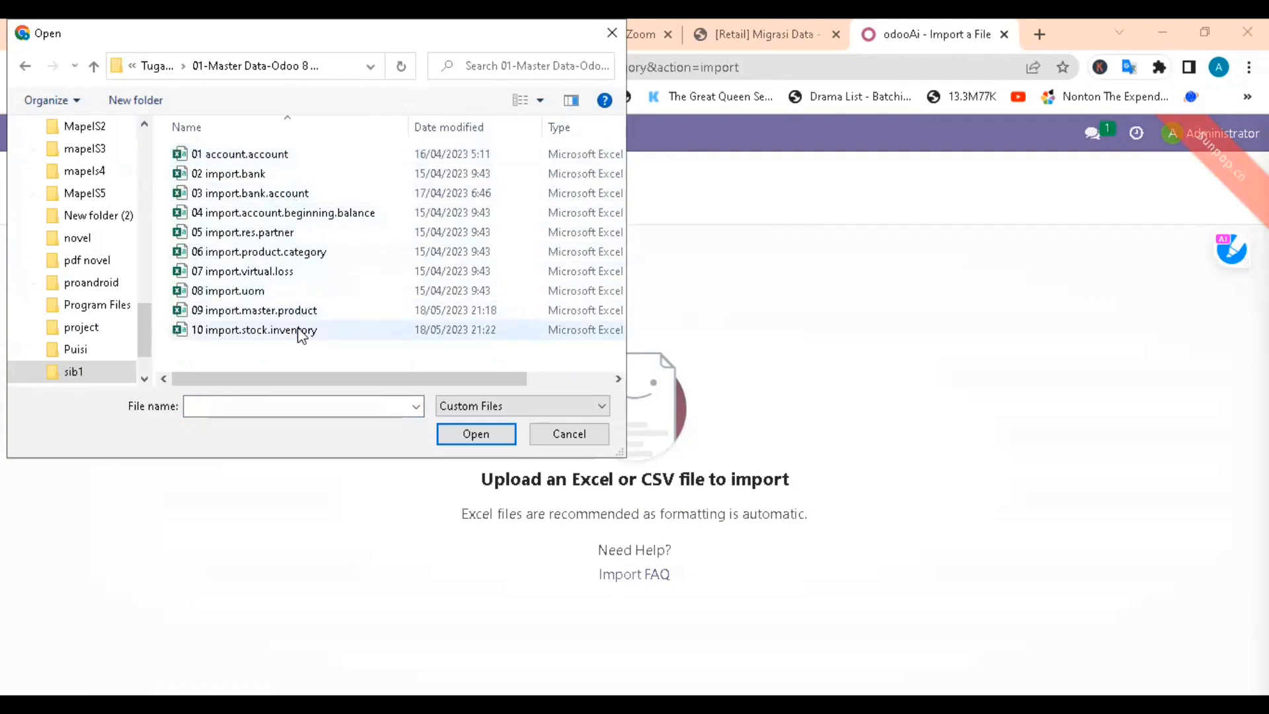
pyautogui.click(308, 254)
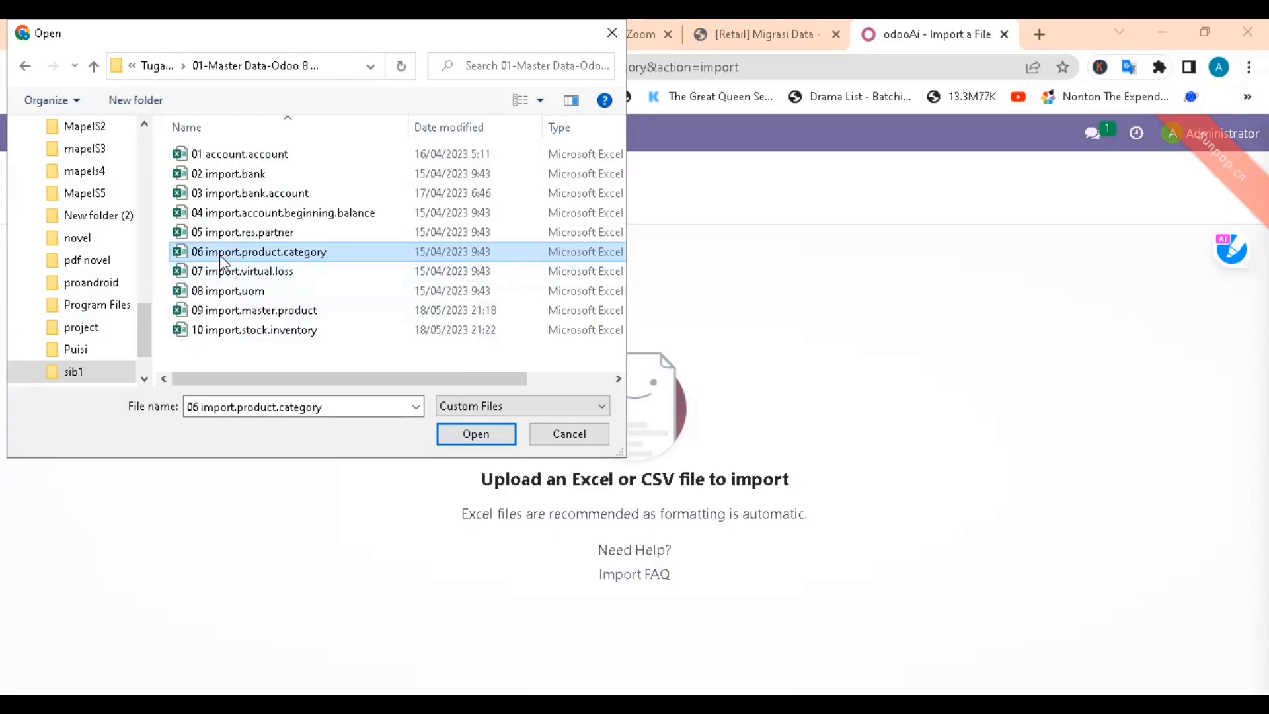
pyautogui.click(455, 439)
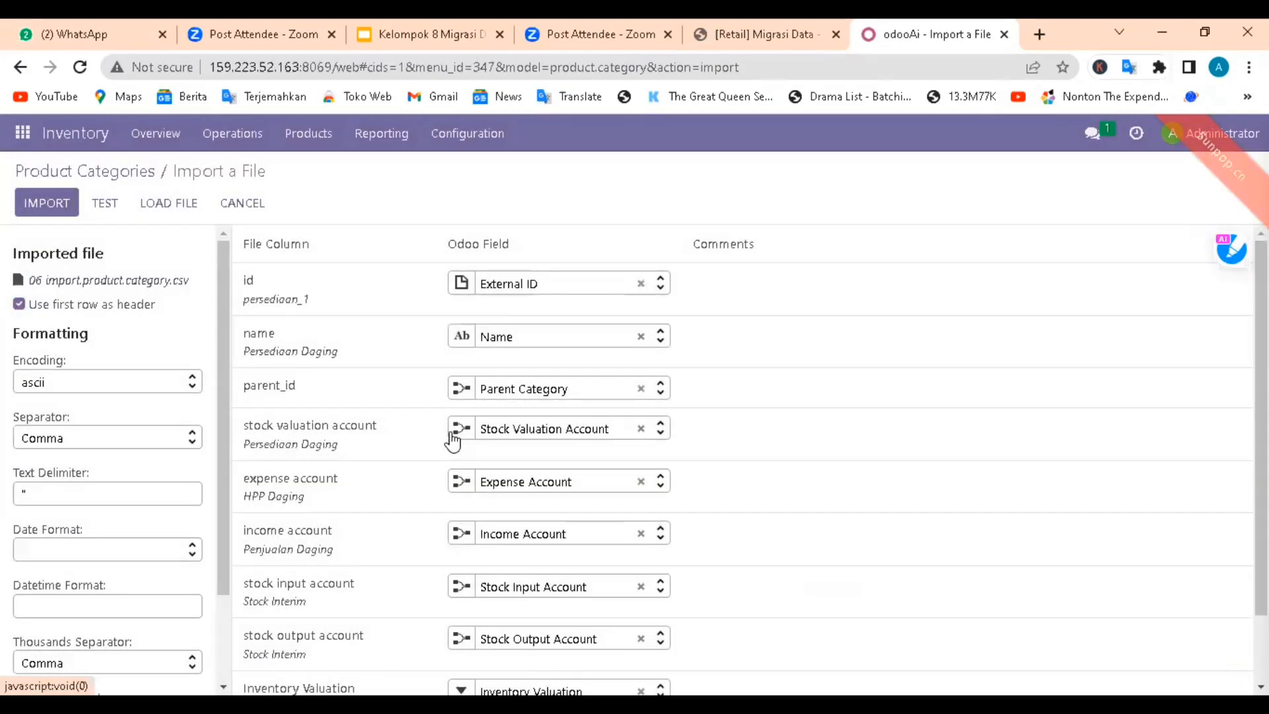
# Step: Test the product category import, then return to the Product Categories list and review its entries
pyautogui.click(106, 205)
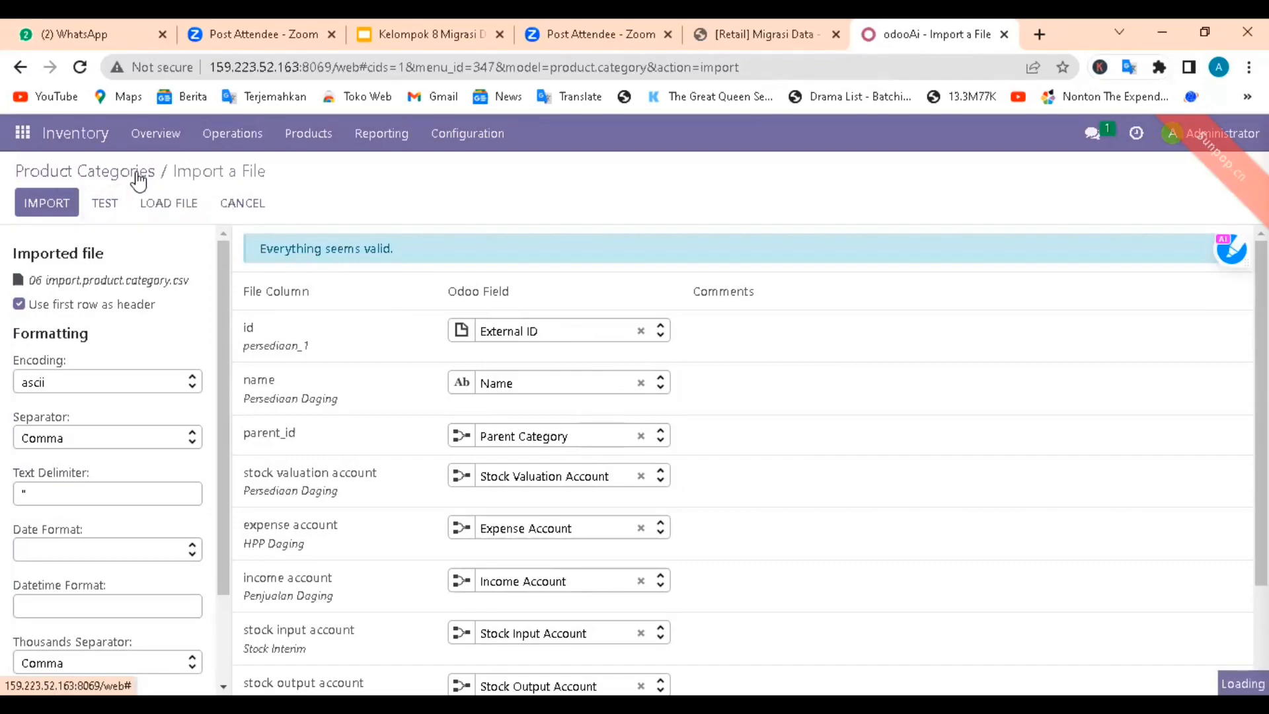
pyautogui.click(136, 172)
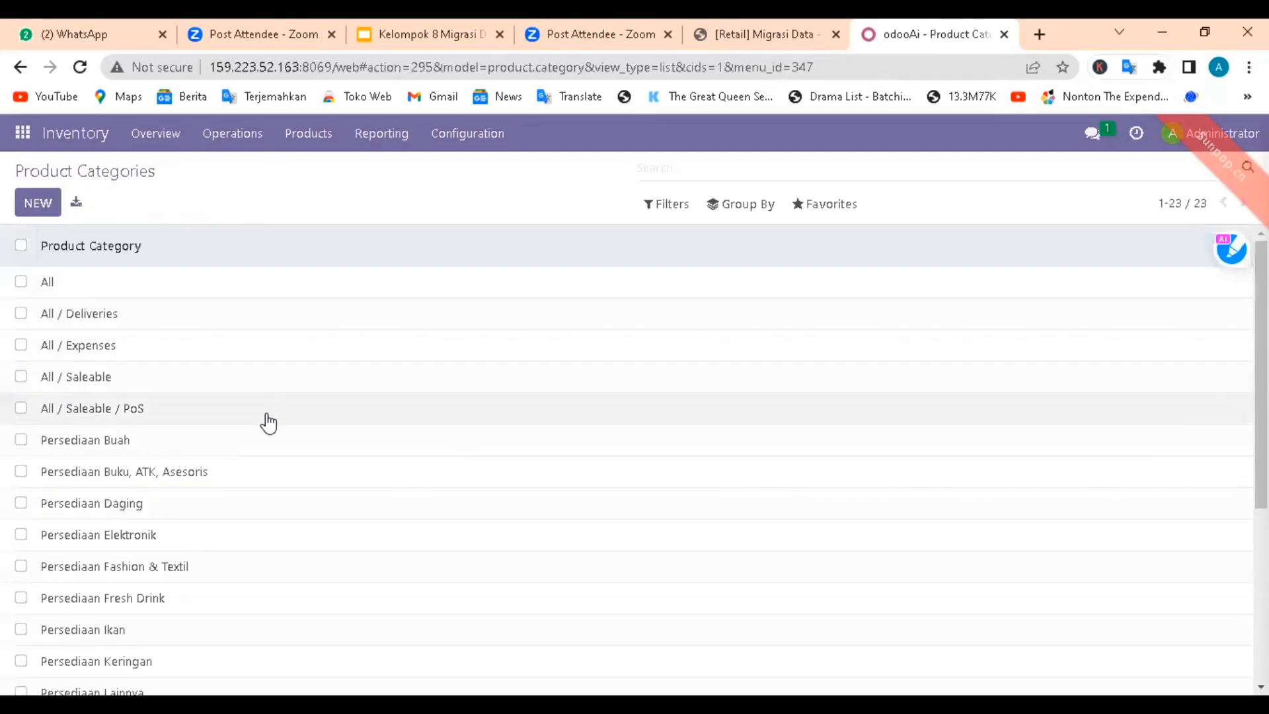
pyautogui.scroll(-3, 199, 397)
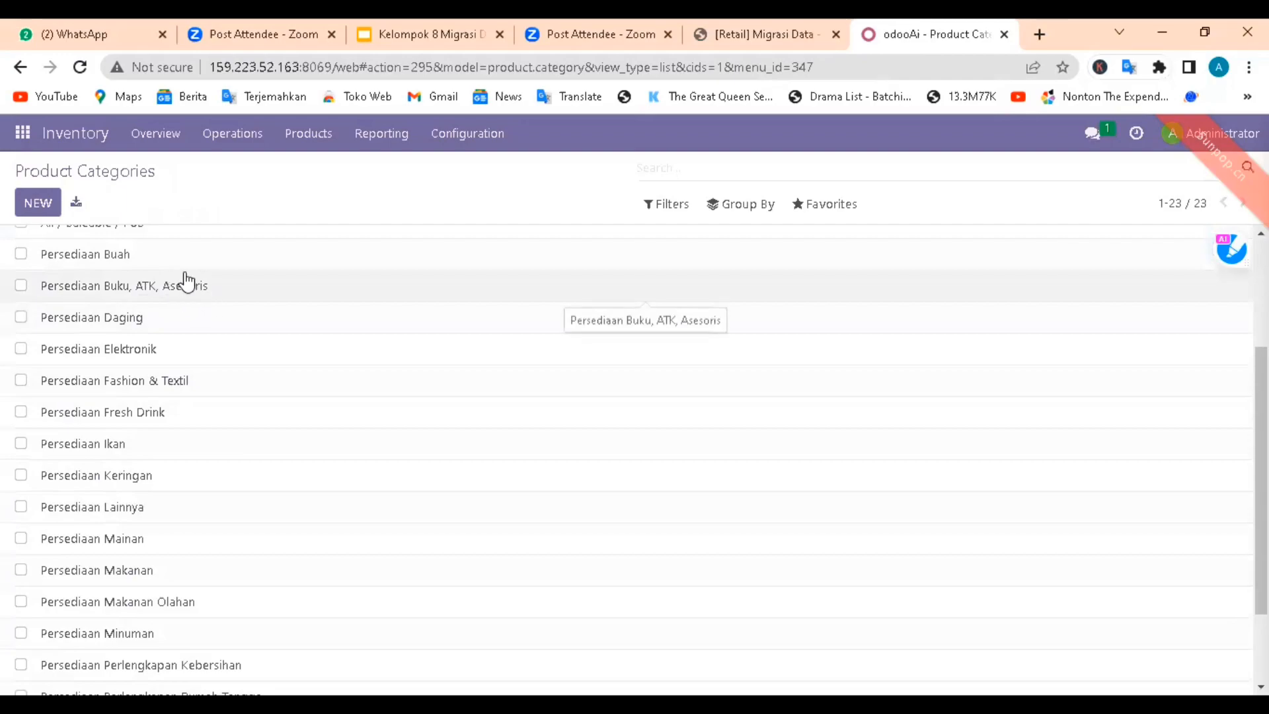
pyautogui.scroll(-2, 179, 318)
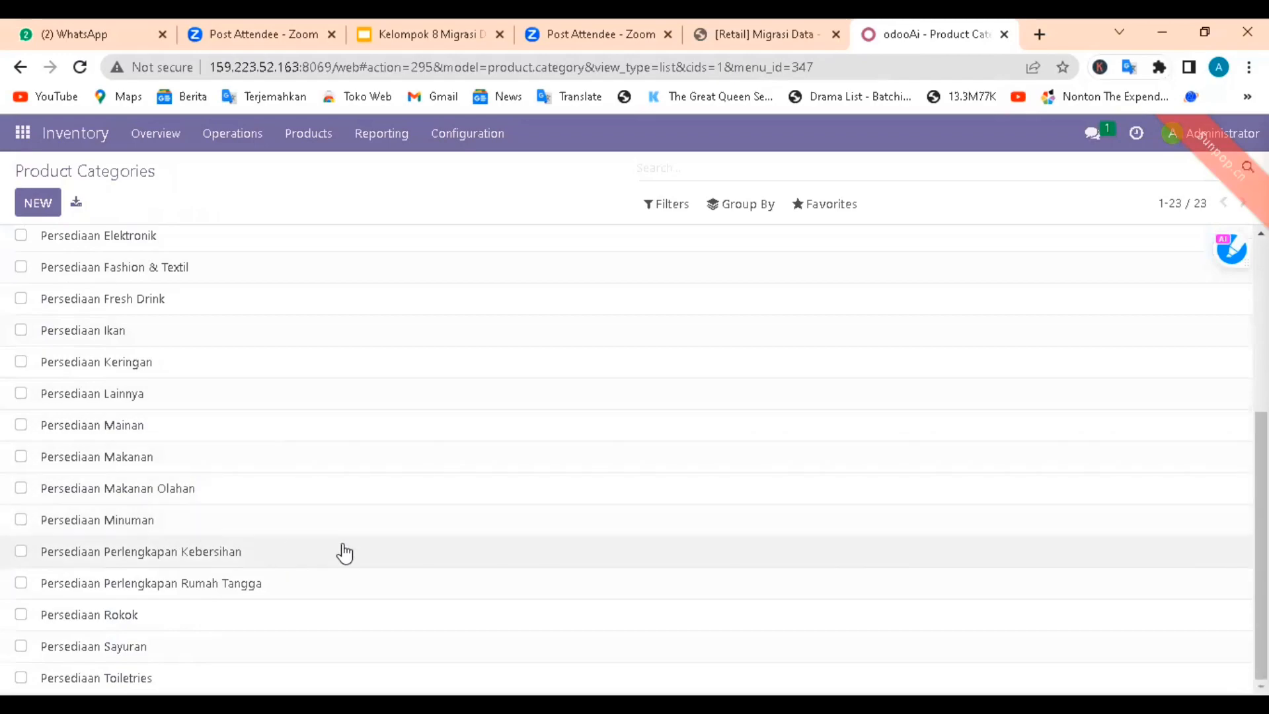
pyautogui.scroll(5, 390, 357)
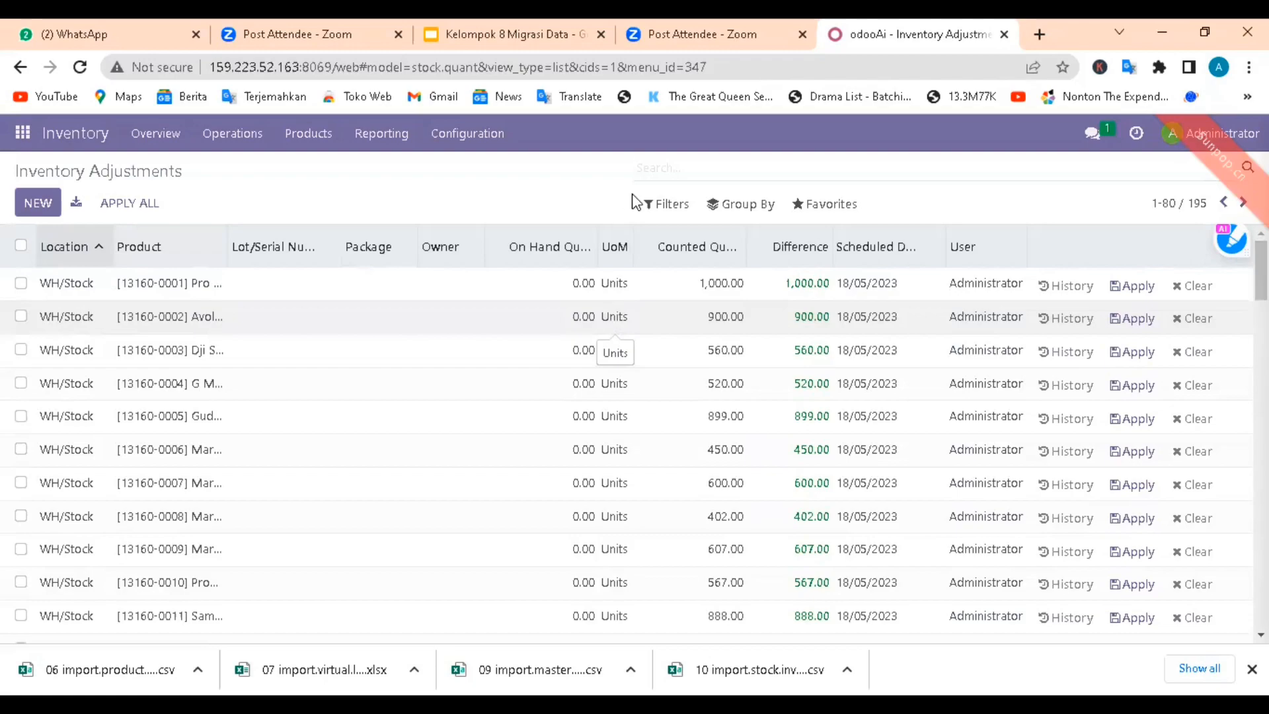
# Step: Start an Inventory Adjustments record import and upload the 10 import.stock.inventory (1) file from Downloads
pyautogui.click(823, 204)
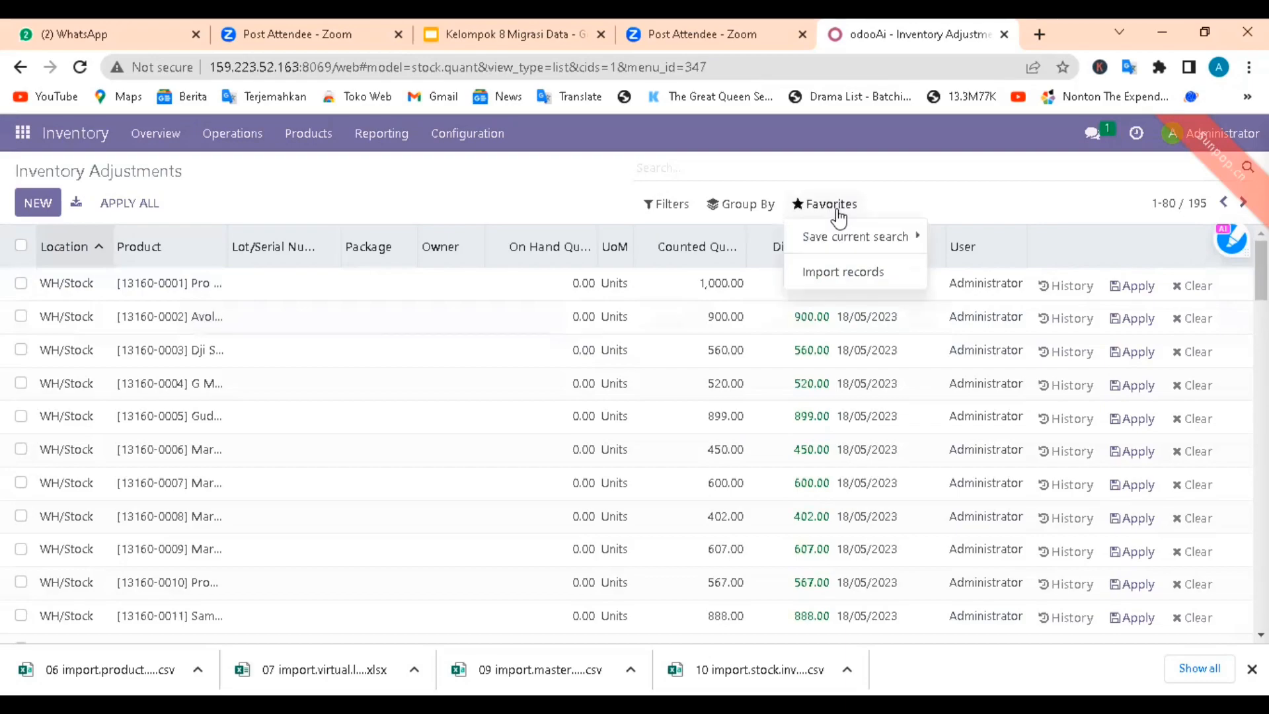
pyautogui.click(846, 274)
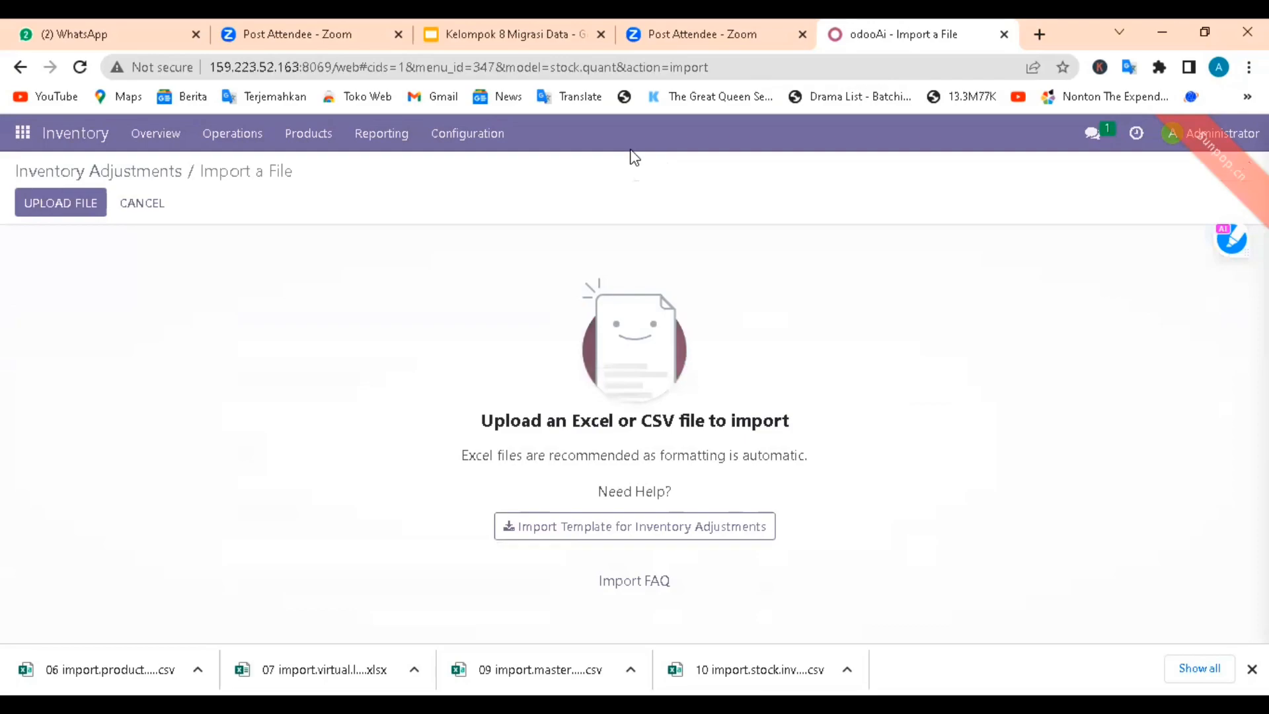
pyautogui.click(59, 202)
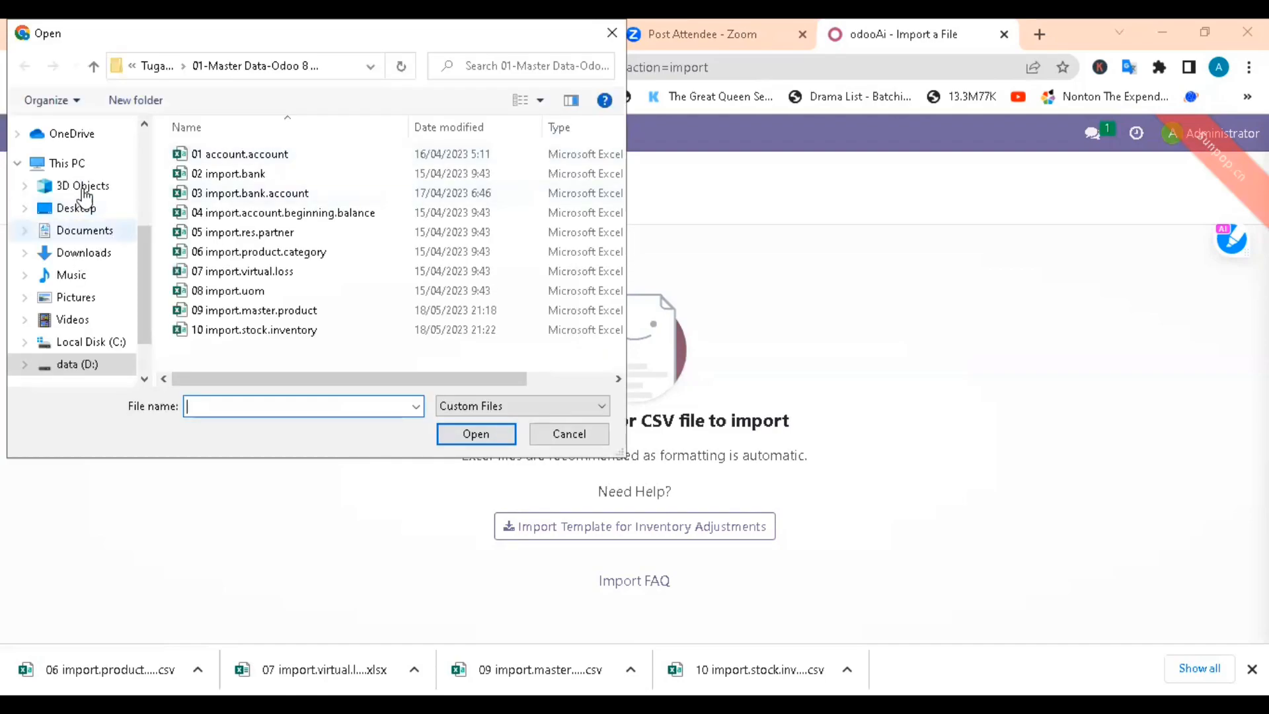
pyautogui.click(102, 250)
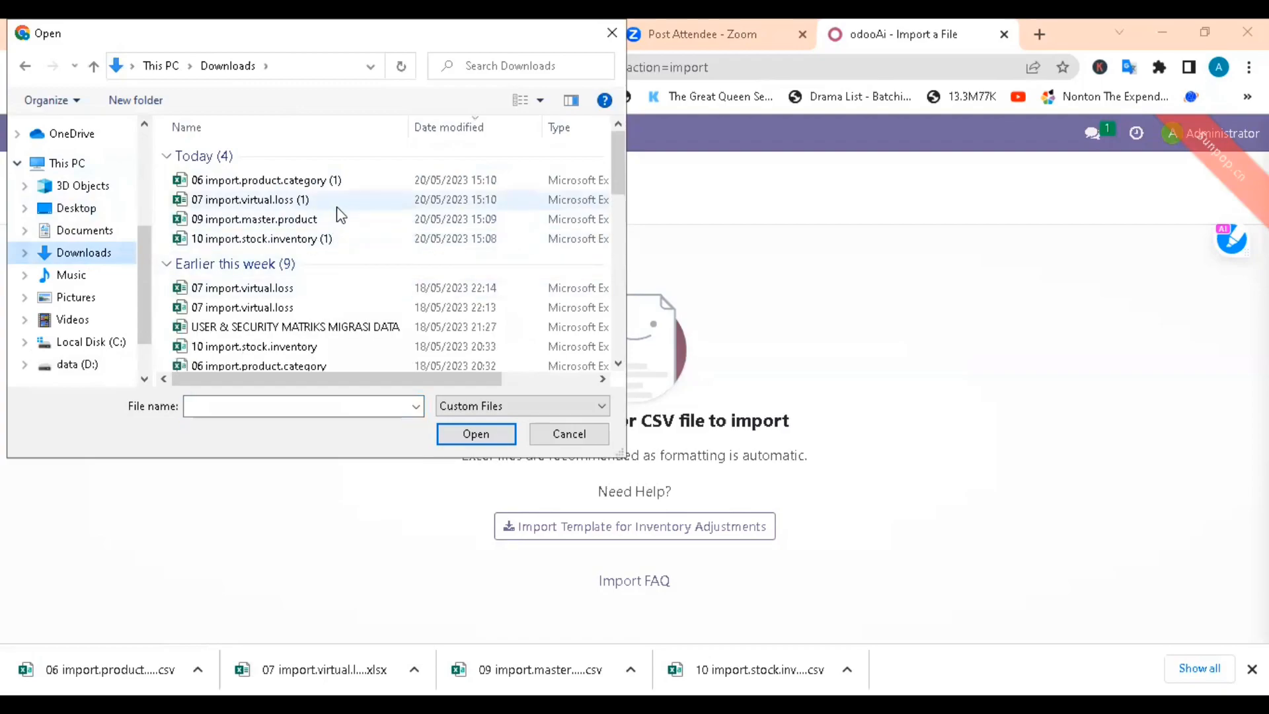
pyautogui.click(319, 244)
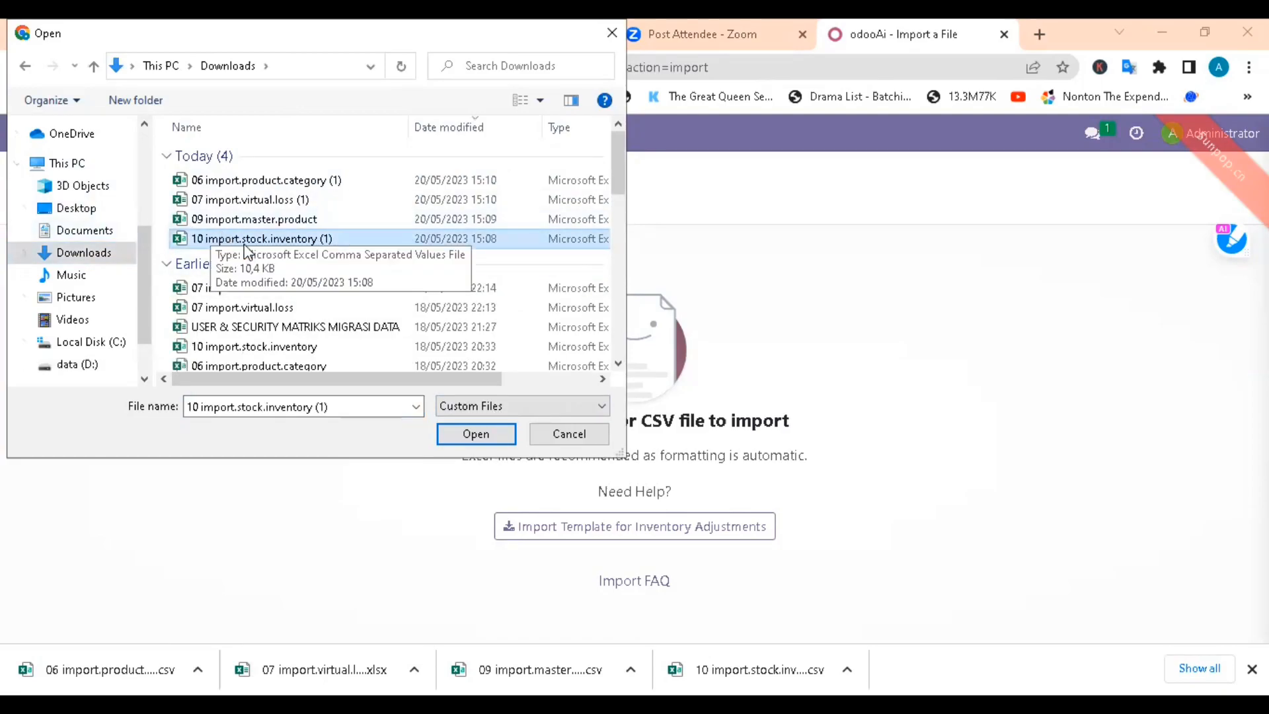
pyautogui.click(481, 442)
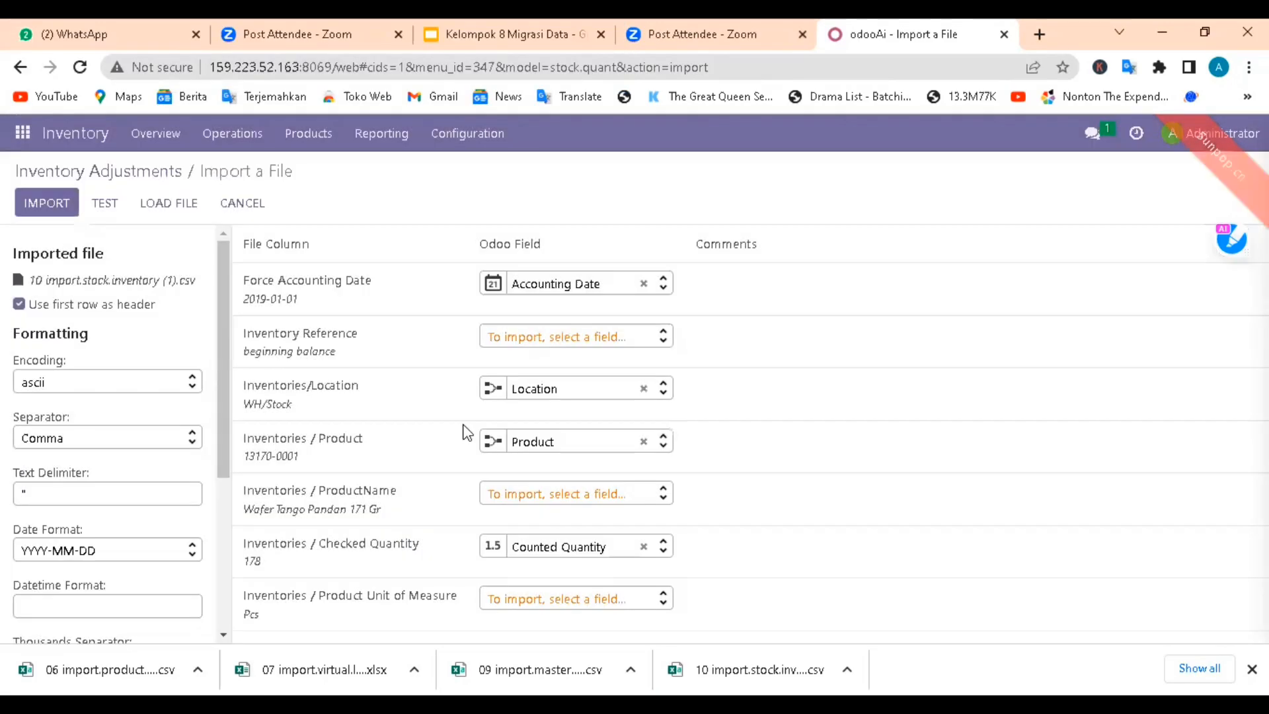
# Step: Test the stock inventory import and review its column mapping and formatting options
pyautogui.click(105, 209)
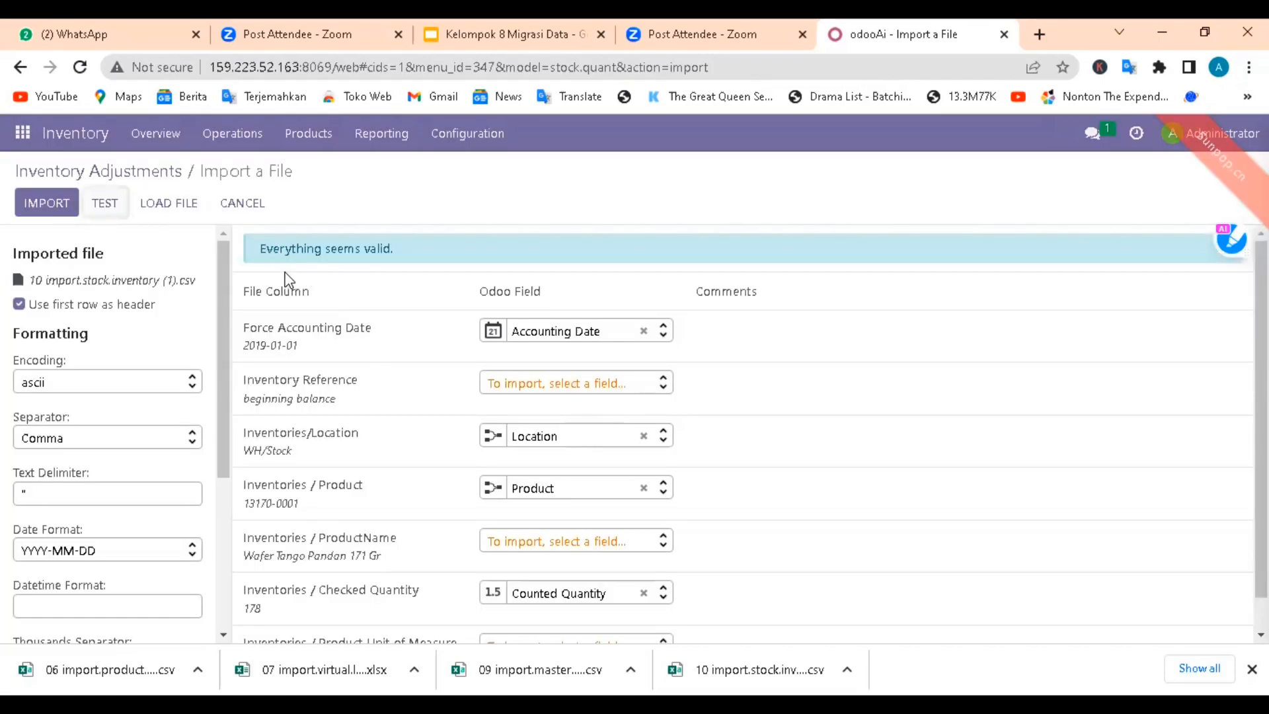
pyautogui.scroll(-1, 390, 290)
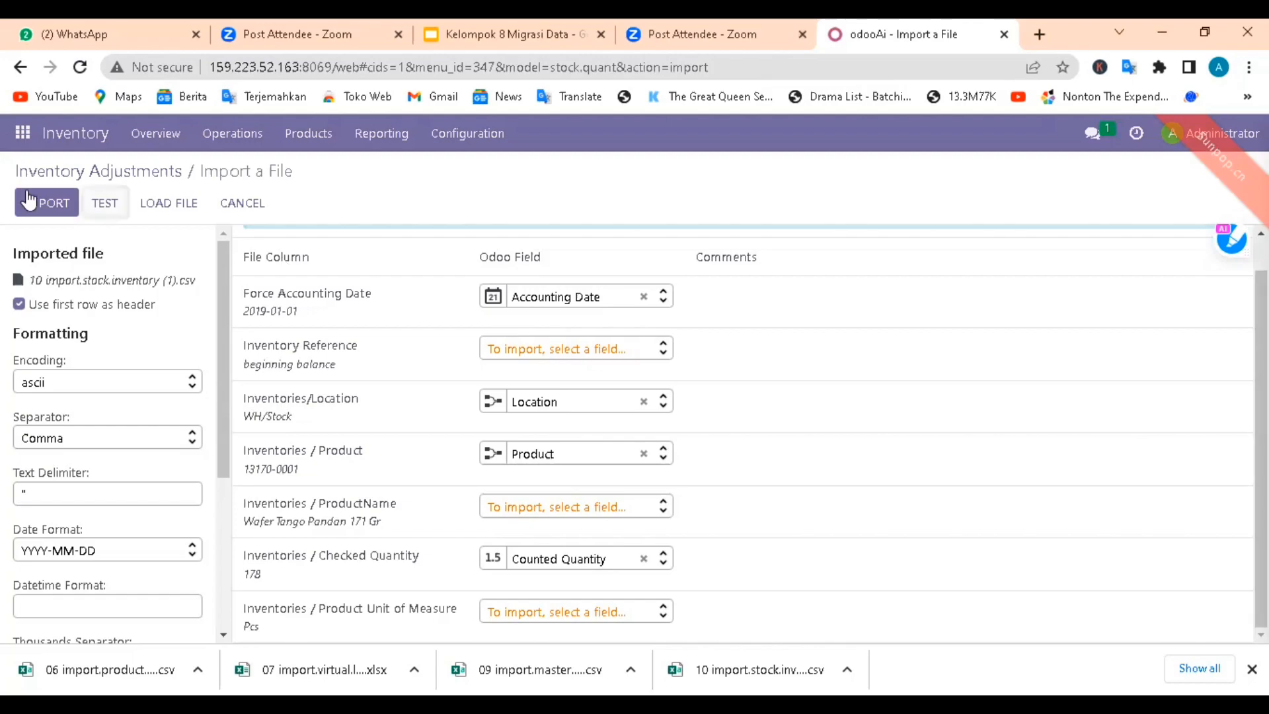
pyautogui.scroll(-1, 214, 275)
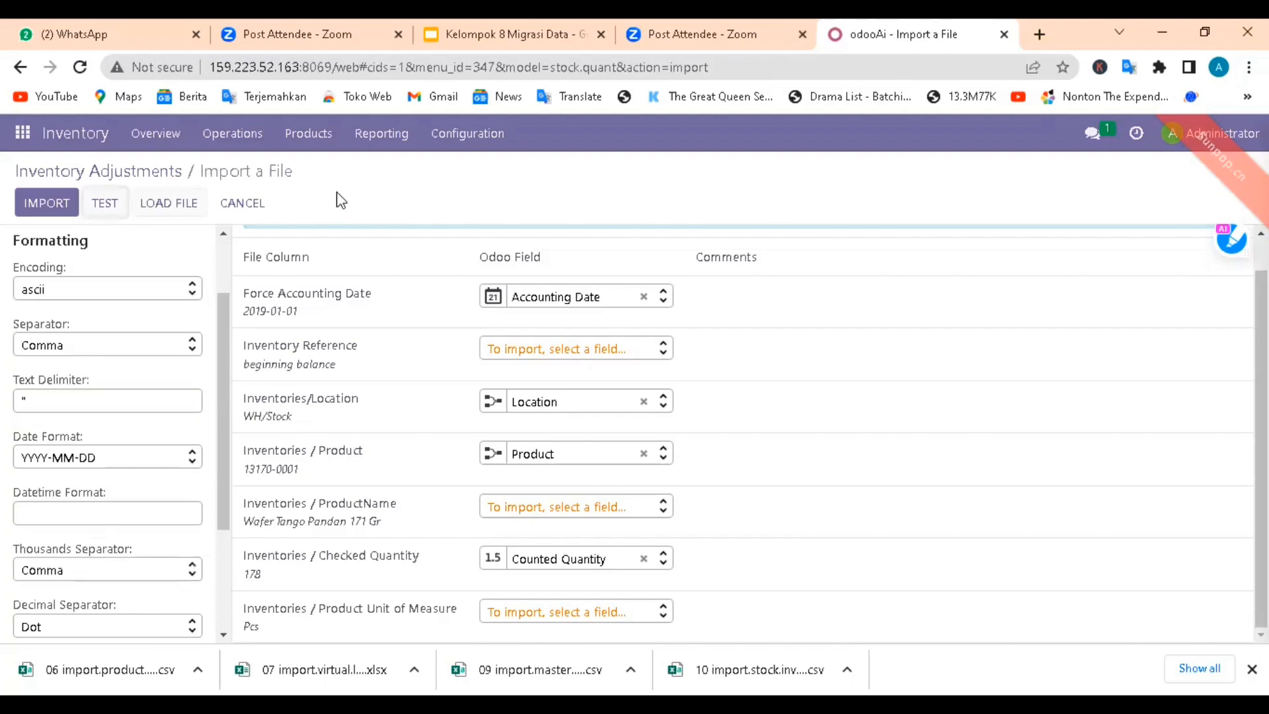
# Step: Return to the Inventory Adjustments list and review the products' counted quantities
pyautogui.click(165, 173)
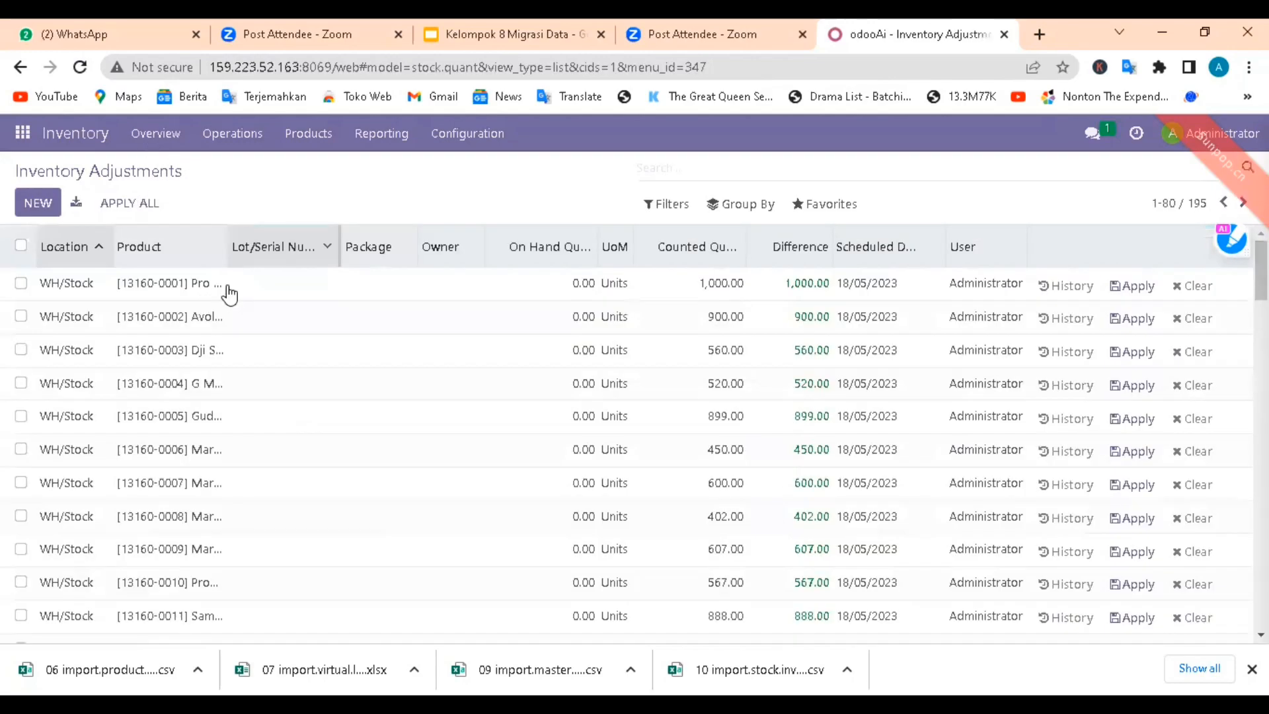
pyautogui.scroll(-3, 275, 439)
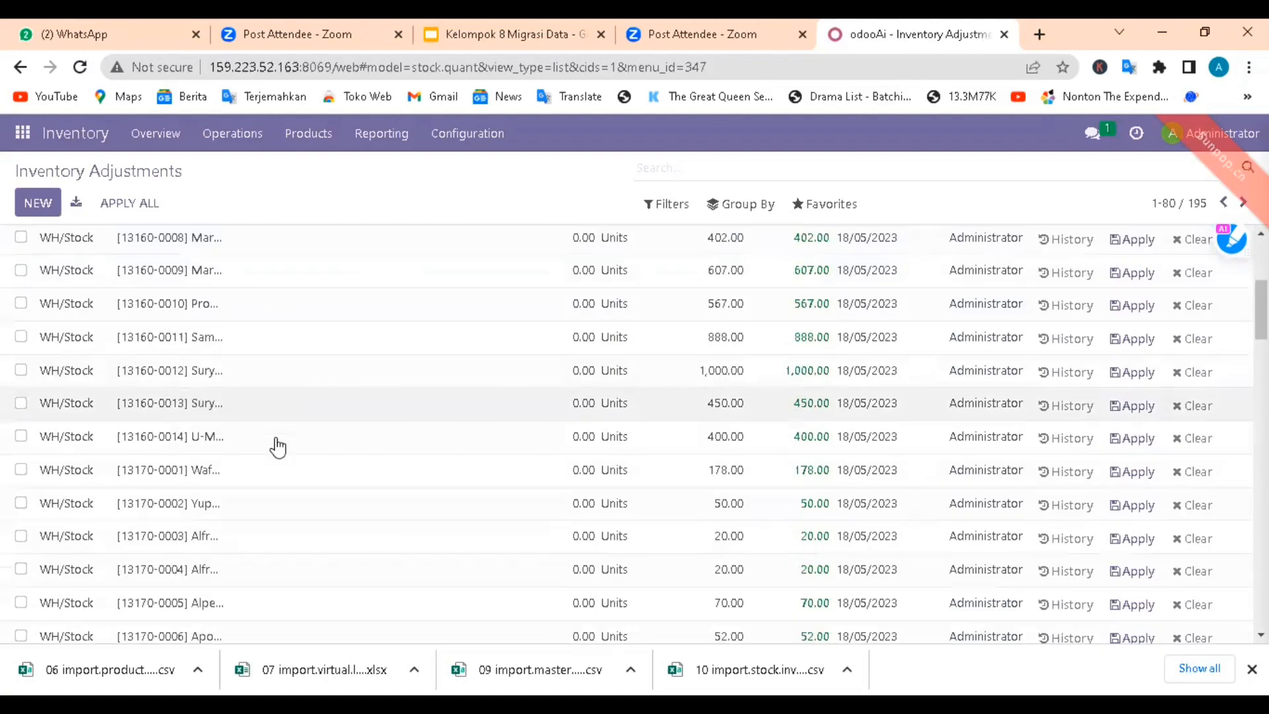
pyautogui.scroll(-6, 188, 324)
pyautogui.scroll(9, 162, 302)
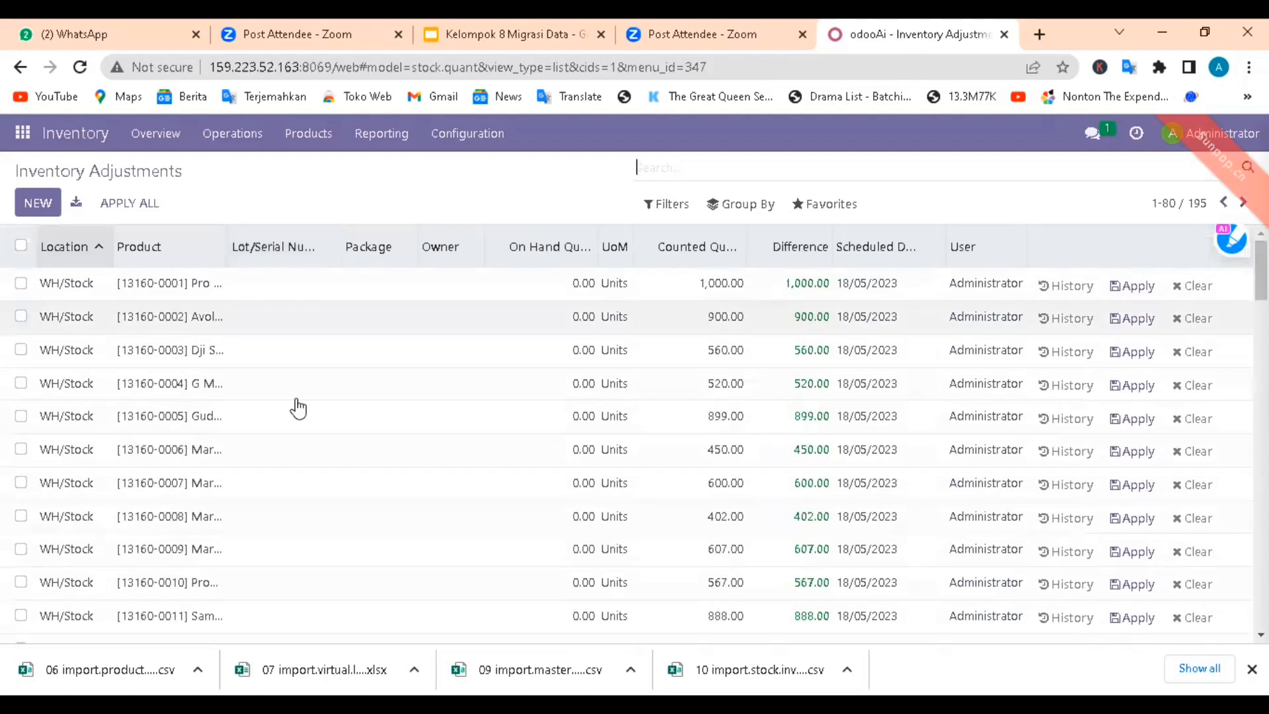
# Step: Look further through the Inventory Adjustments entries to compare counted quantities and differences per product
pyautogui.scroll(-7, 337, 484)
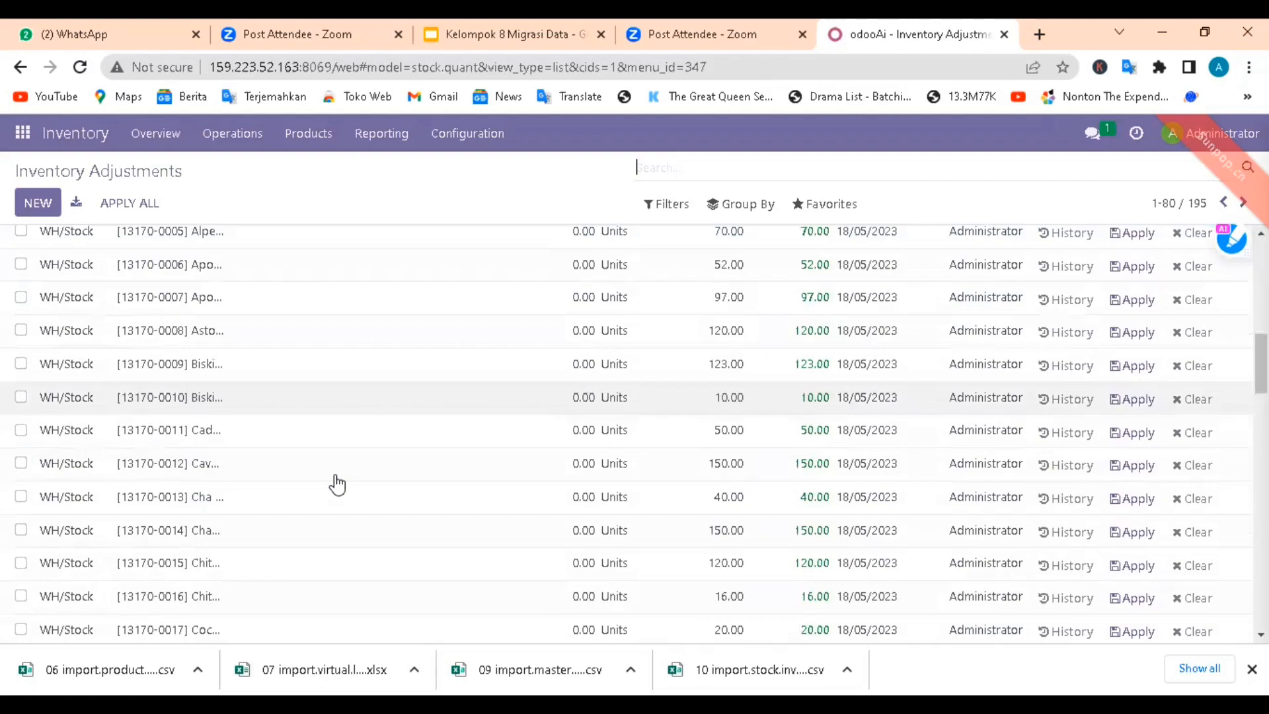
pyautogui.scroll(-7, 337, 485)
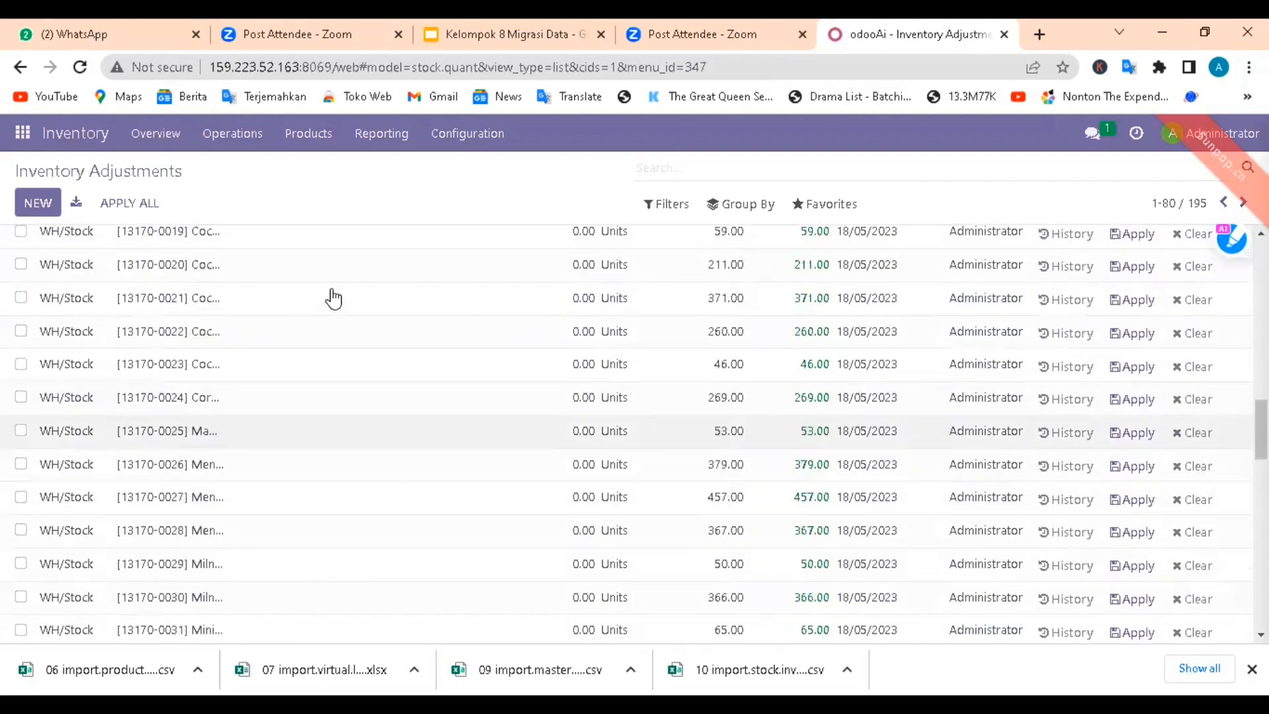
pyautogui.scroll(14, 334, 299)
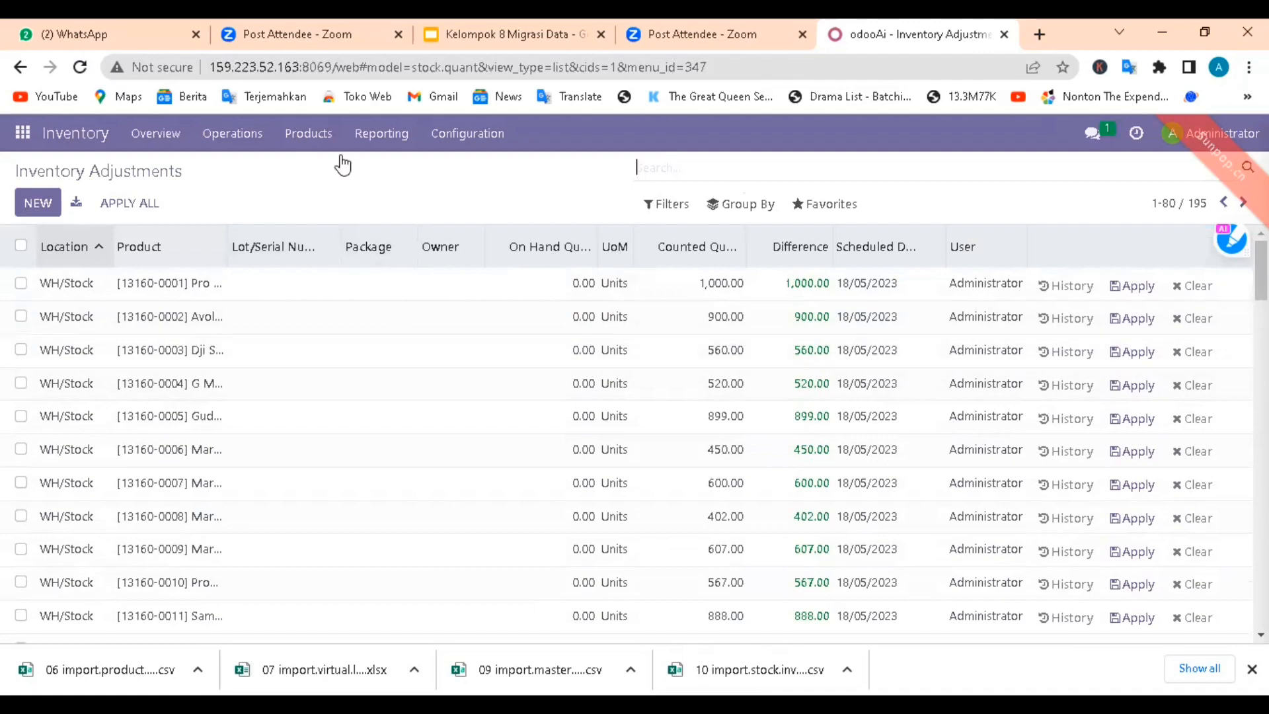
# Step: Open the Inventory Products list, start a record import and upload the 09 import.master.product file from Downloads
pyautogui.click(316, 138)
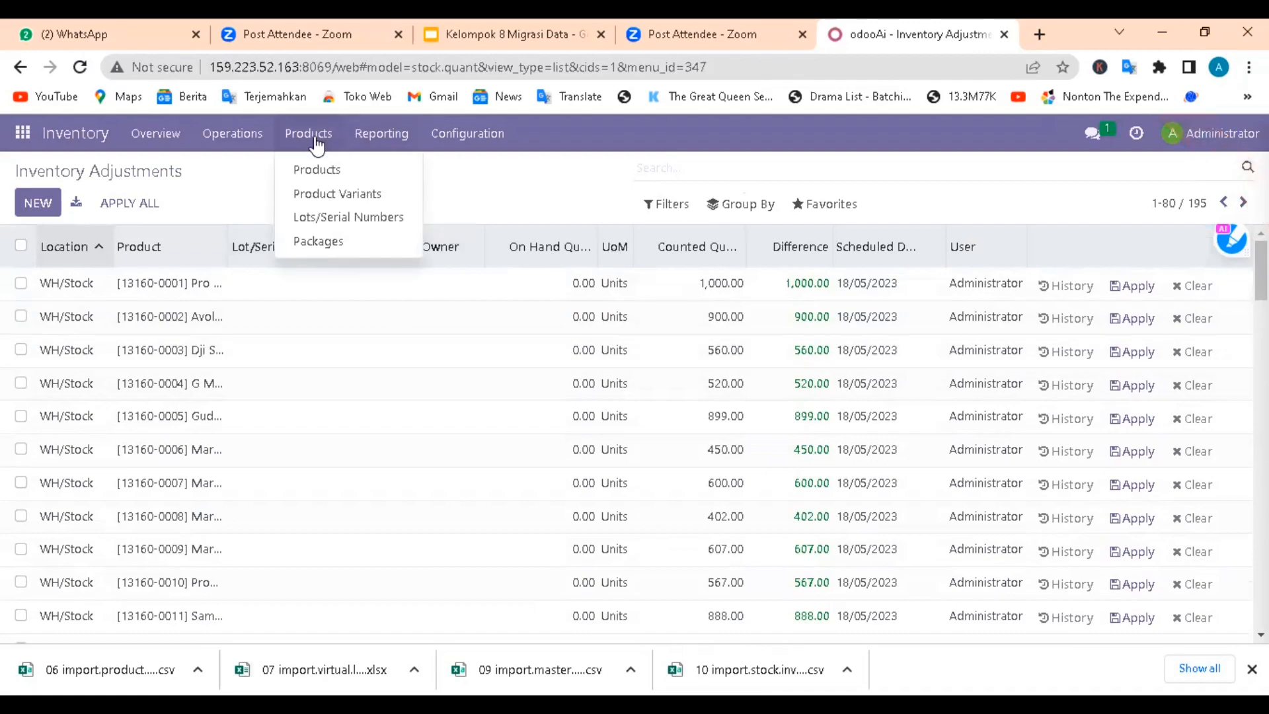
pyautogui.click(324, 172)
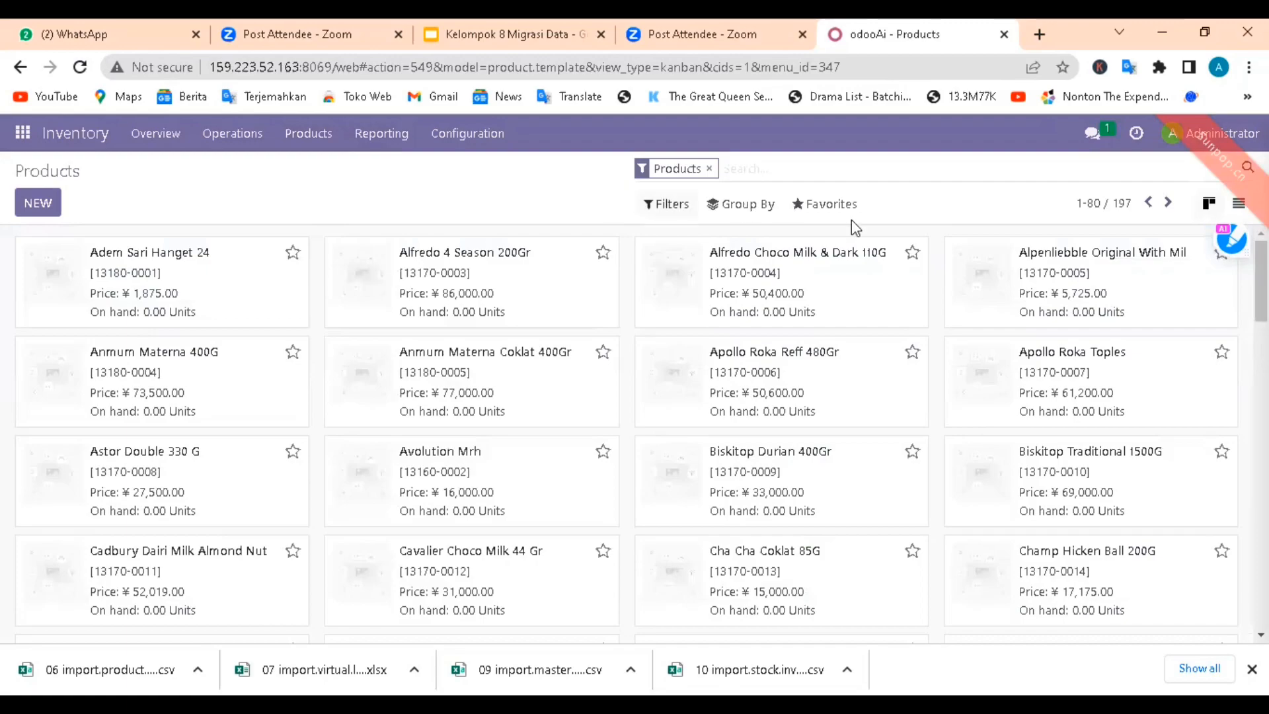
pyautogui.click(820, 206)
pyautogui.click(843, 271)
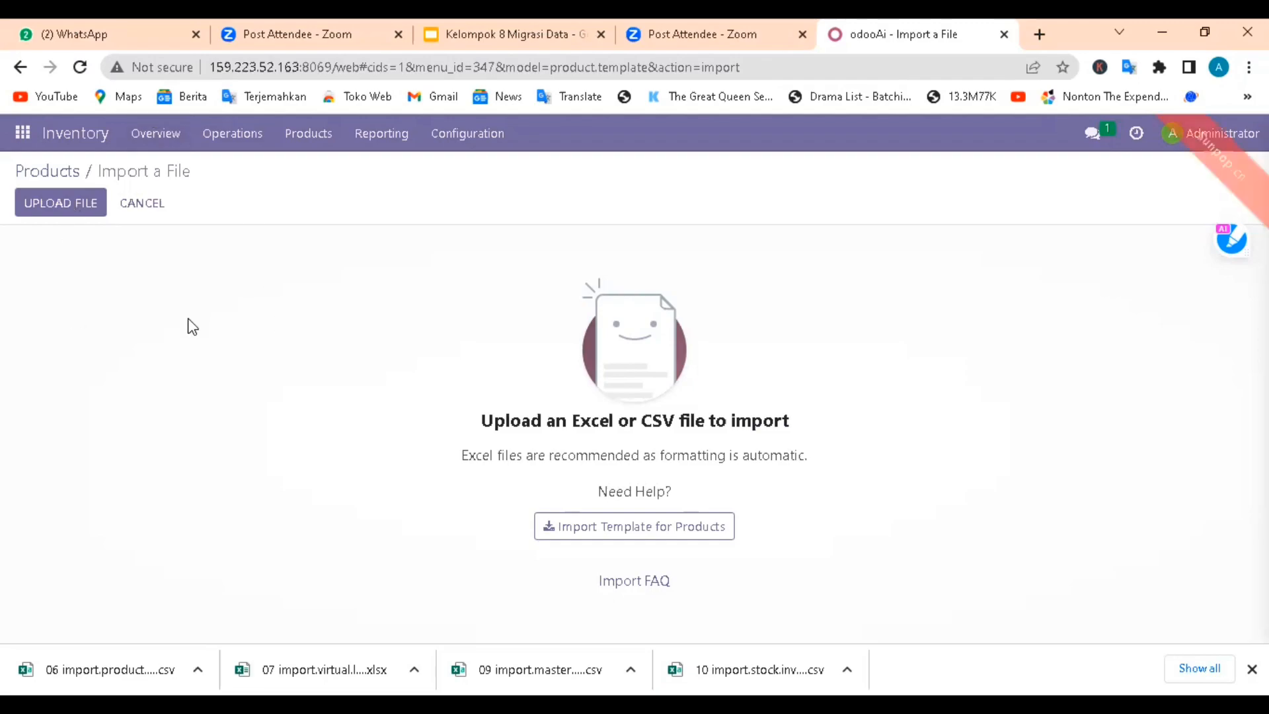
pyautogui.click(59, 205)
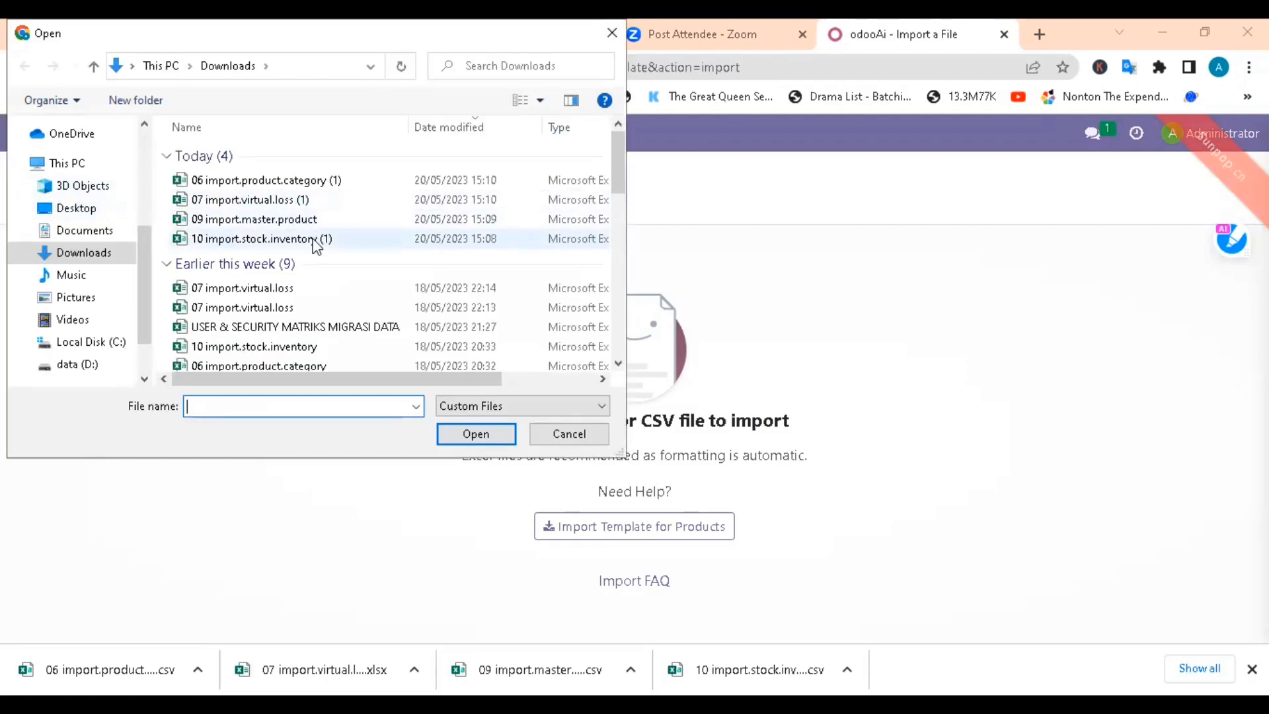
pyautogui.click(306, 220)
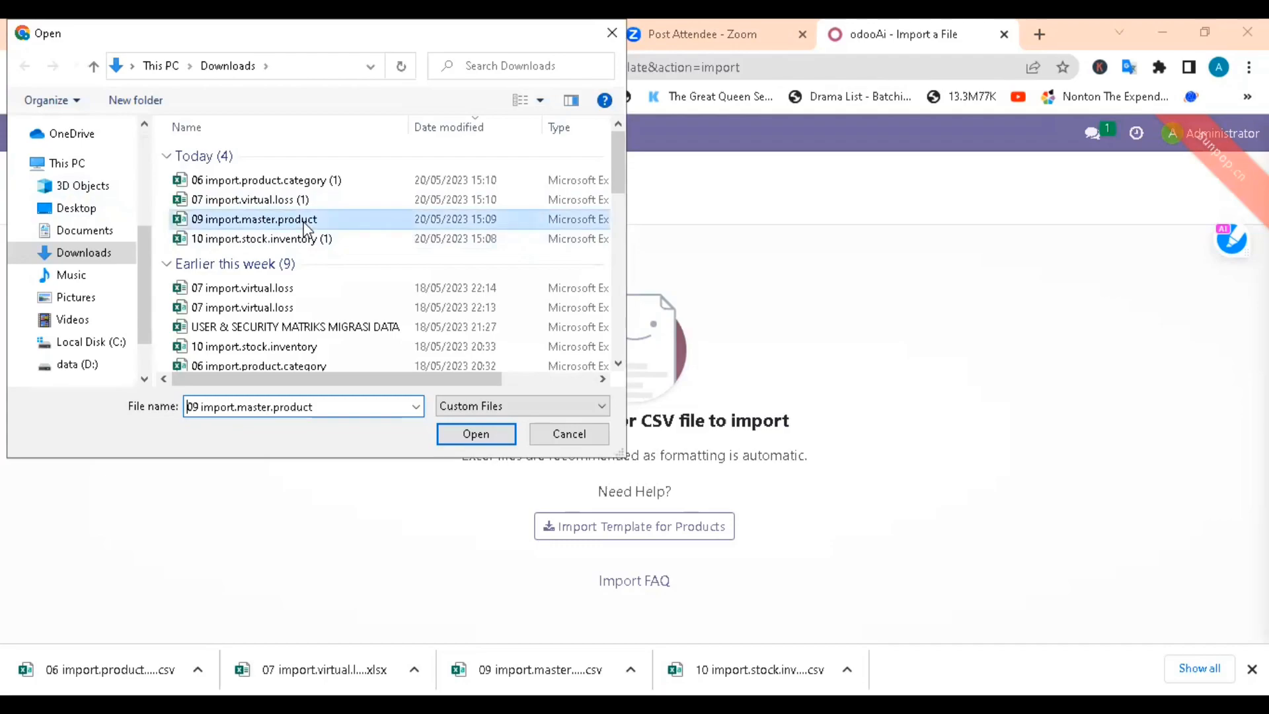
pyautogui.click(496, 434)
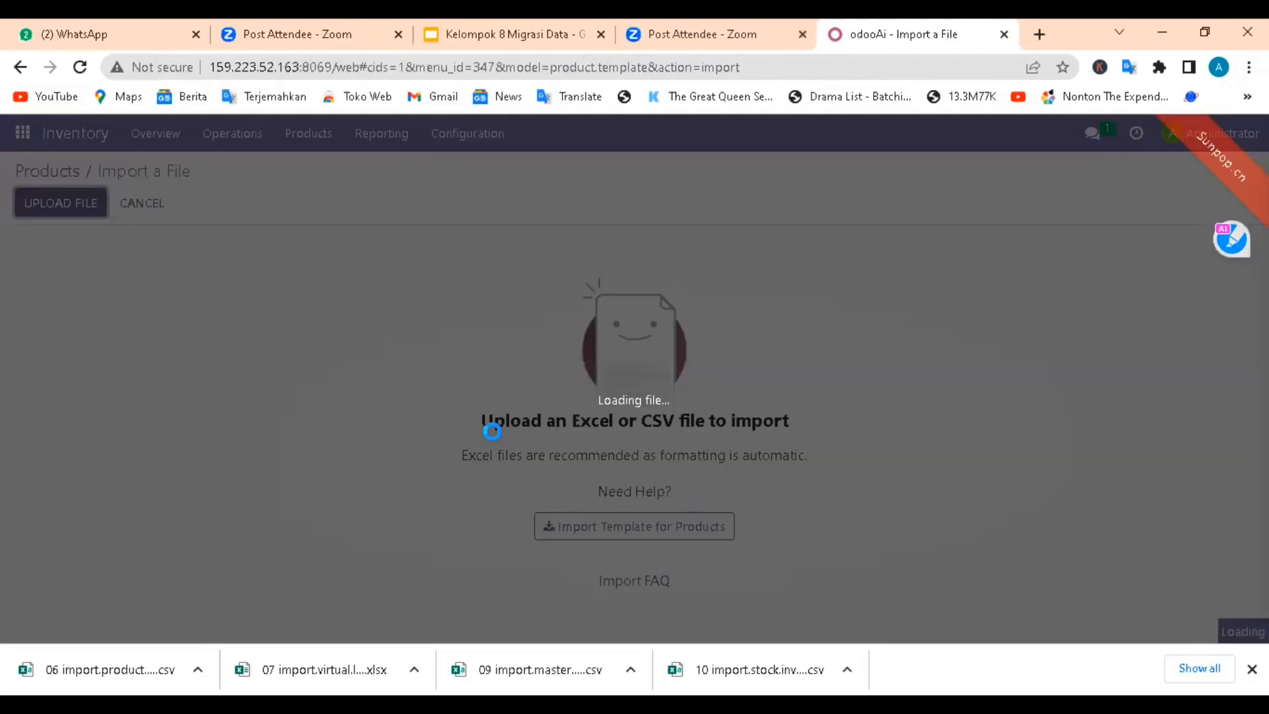
# Step: Test the master product import and review how its file columns map to the Odoo fields
pyautogui.scroll(-3, 326, 373)
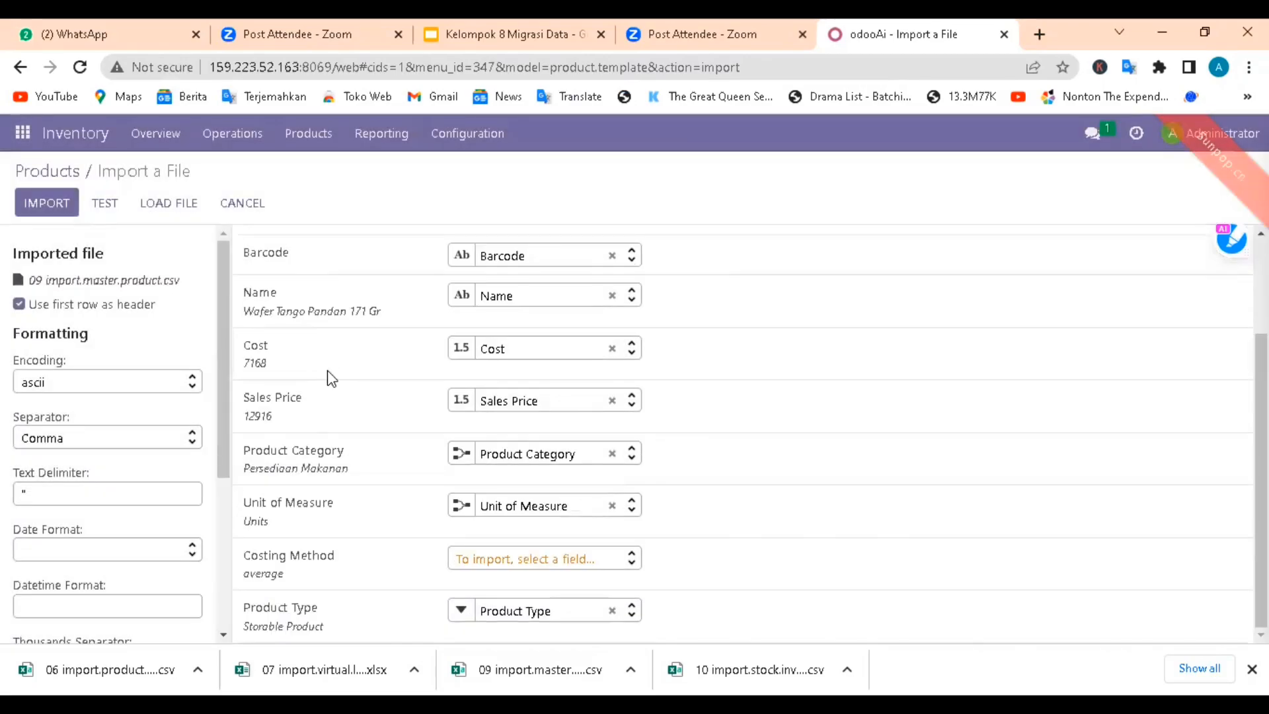
pyautogui.scroll(3, 326, 373)
pyautogui.click(104, 205)
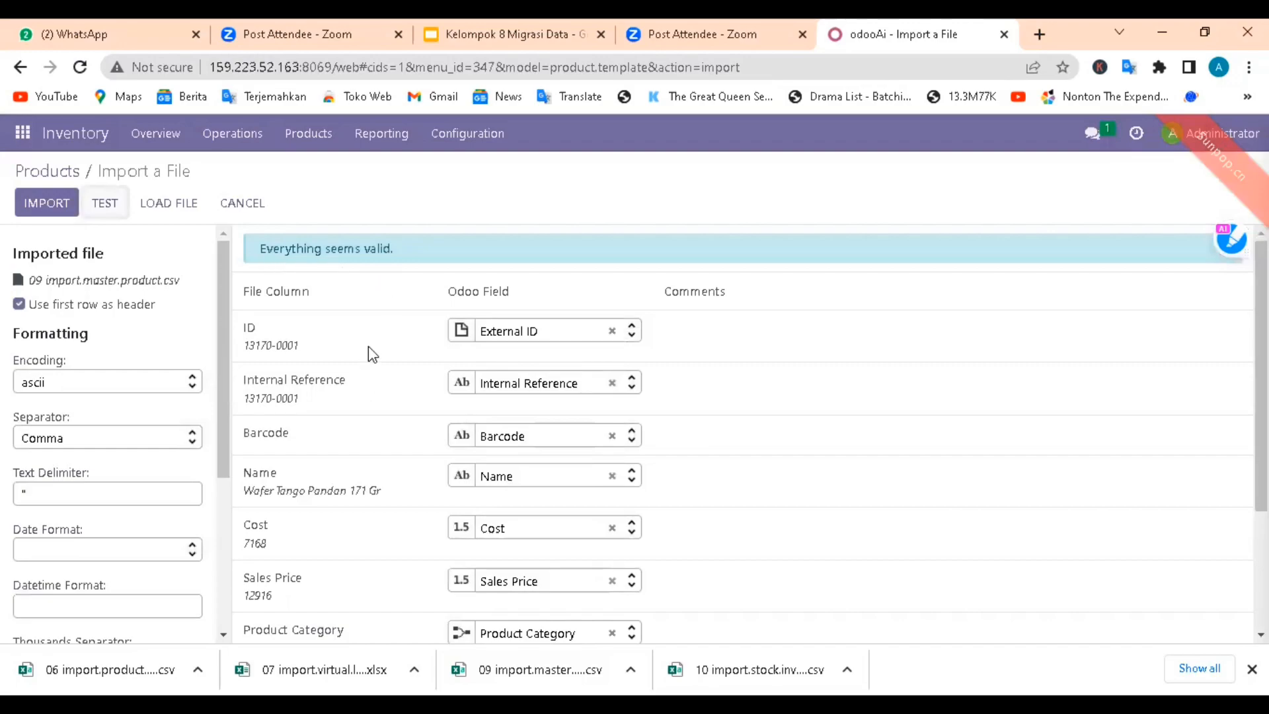
pyautogui.scroll(-3, 367, 347)
pyautogui.scroll(3, 368, 360)
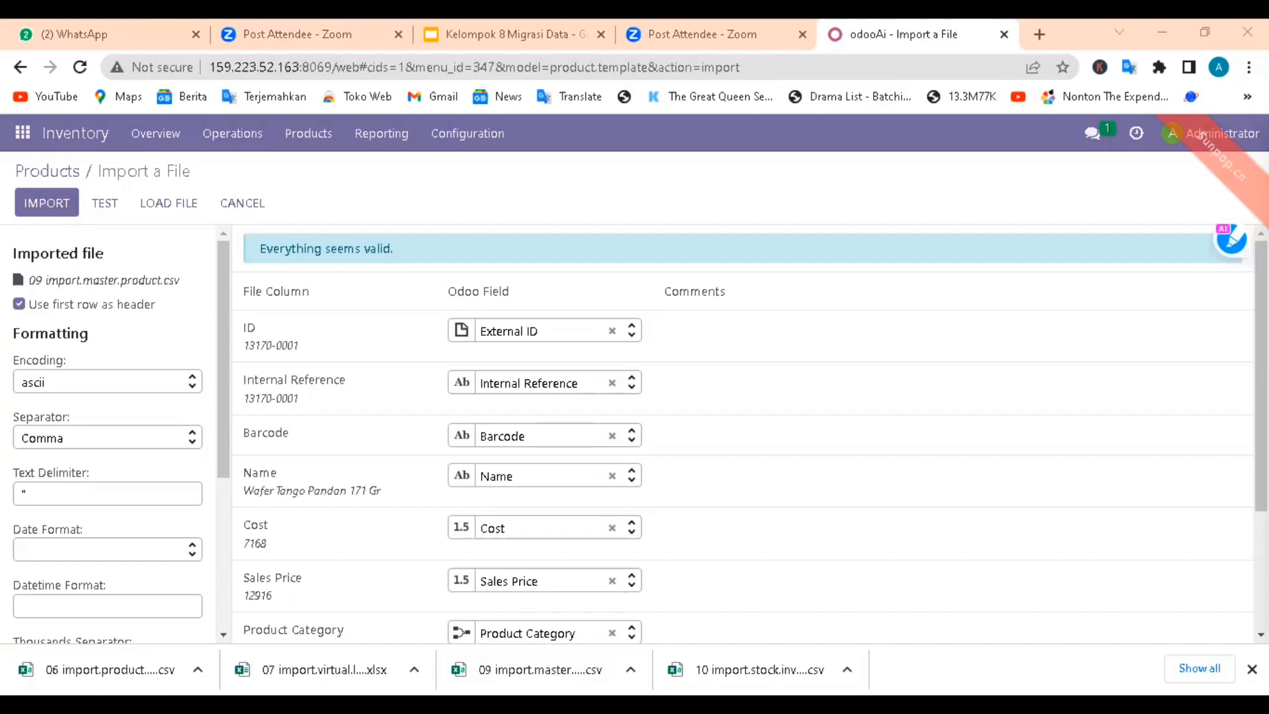
pyautogui.click(105, 203)
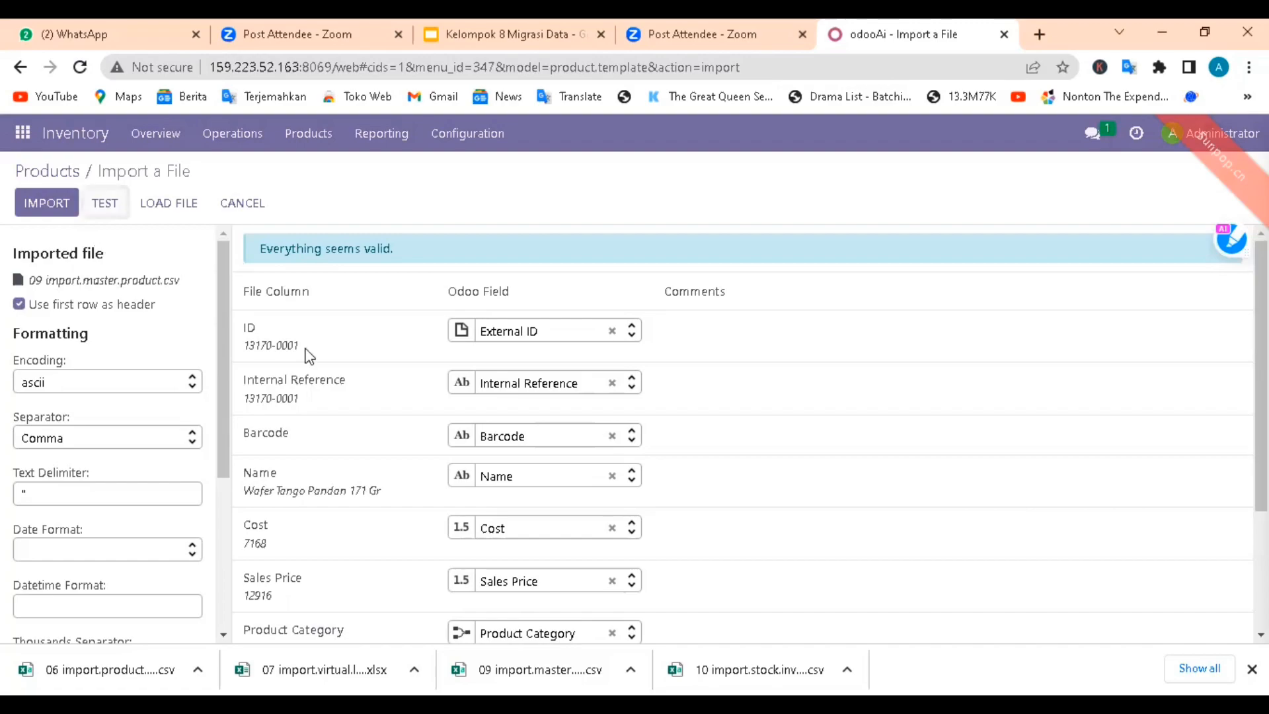
pyautogui.scroll(-3, 319, 451)
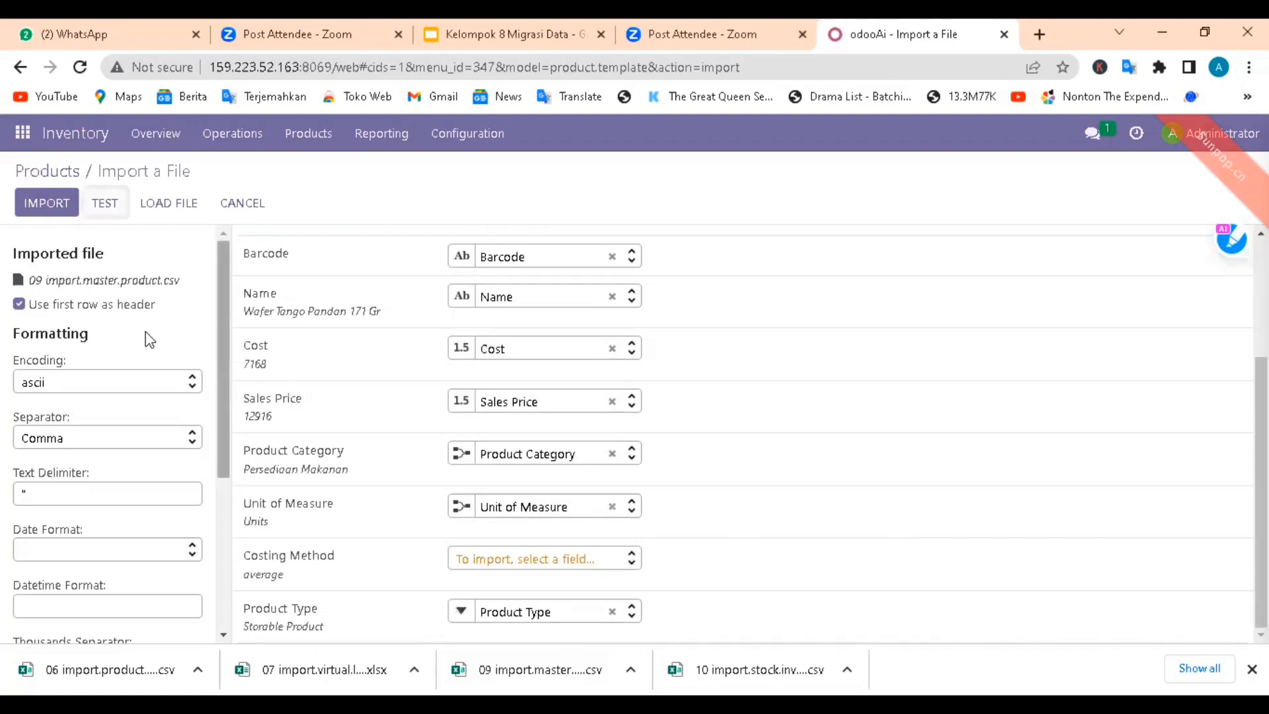
# Step: Return to the Products list and review the products' references, prices and on-hand quantities
pyautogui.click(62, 178)
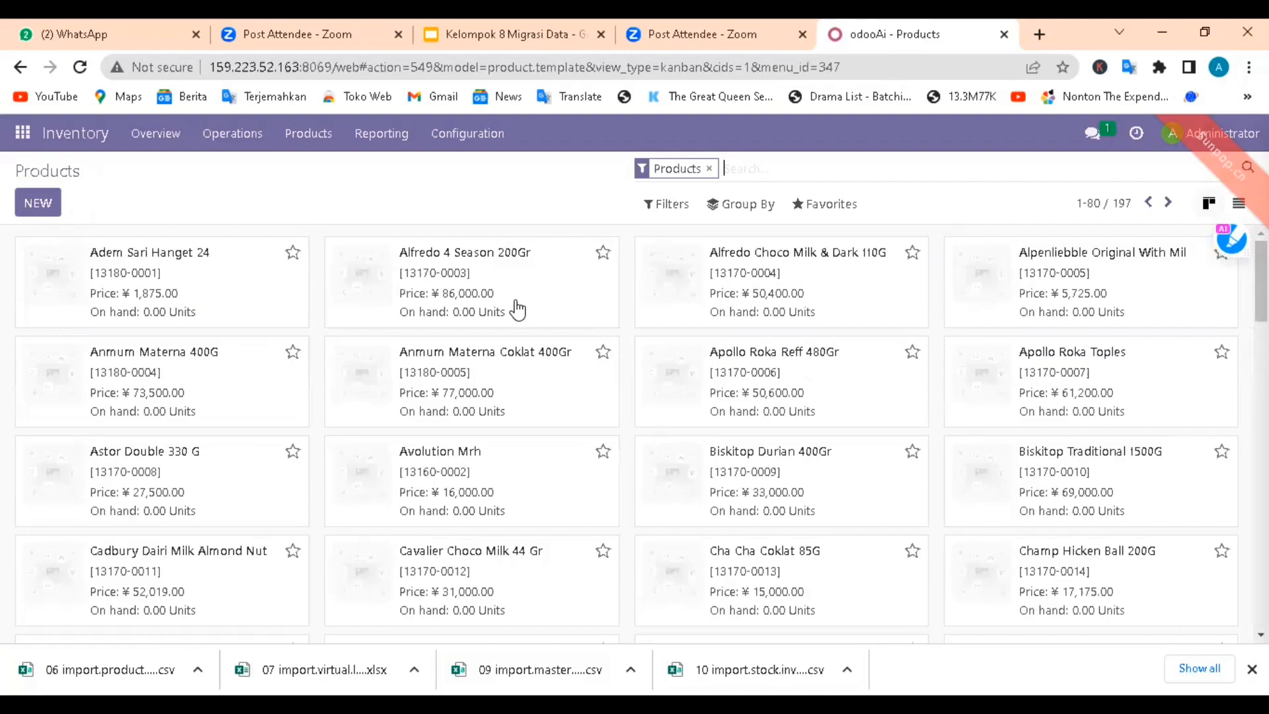
pyautogui.scroll(-1, 513, 410)
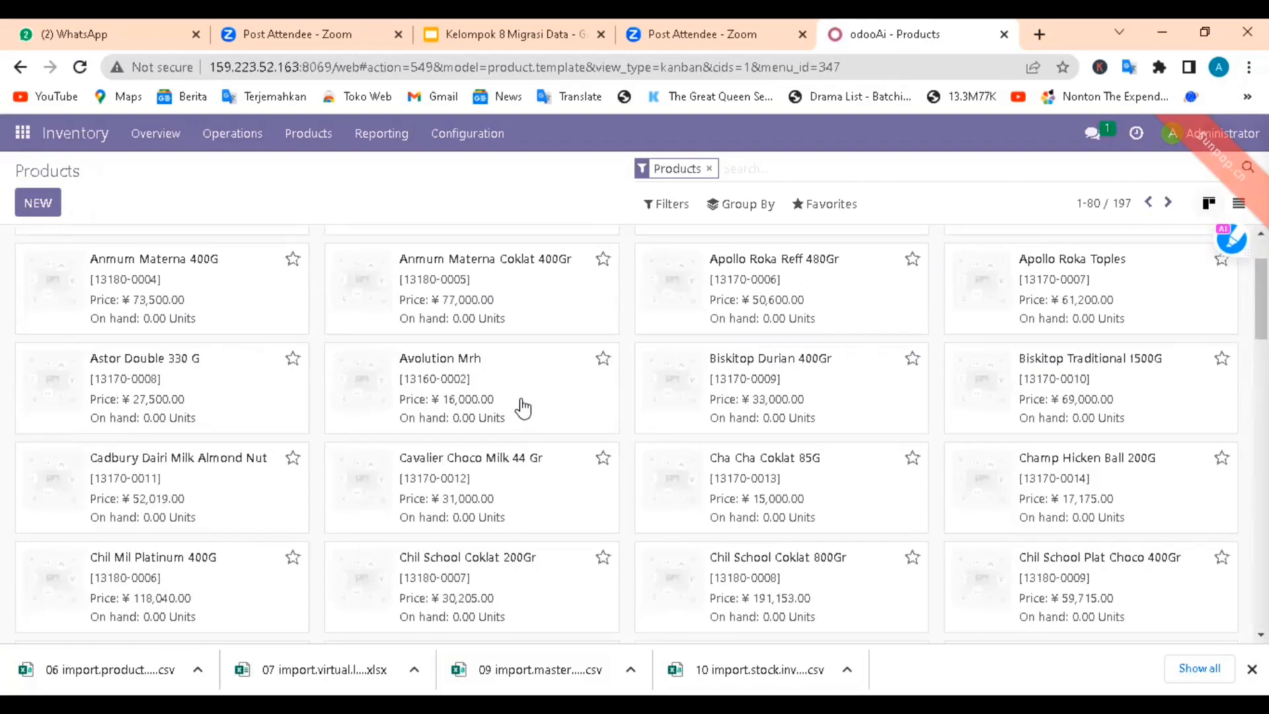
pyautogui.scroll(1, 522, 408)
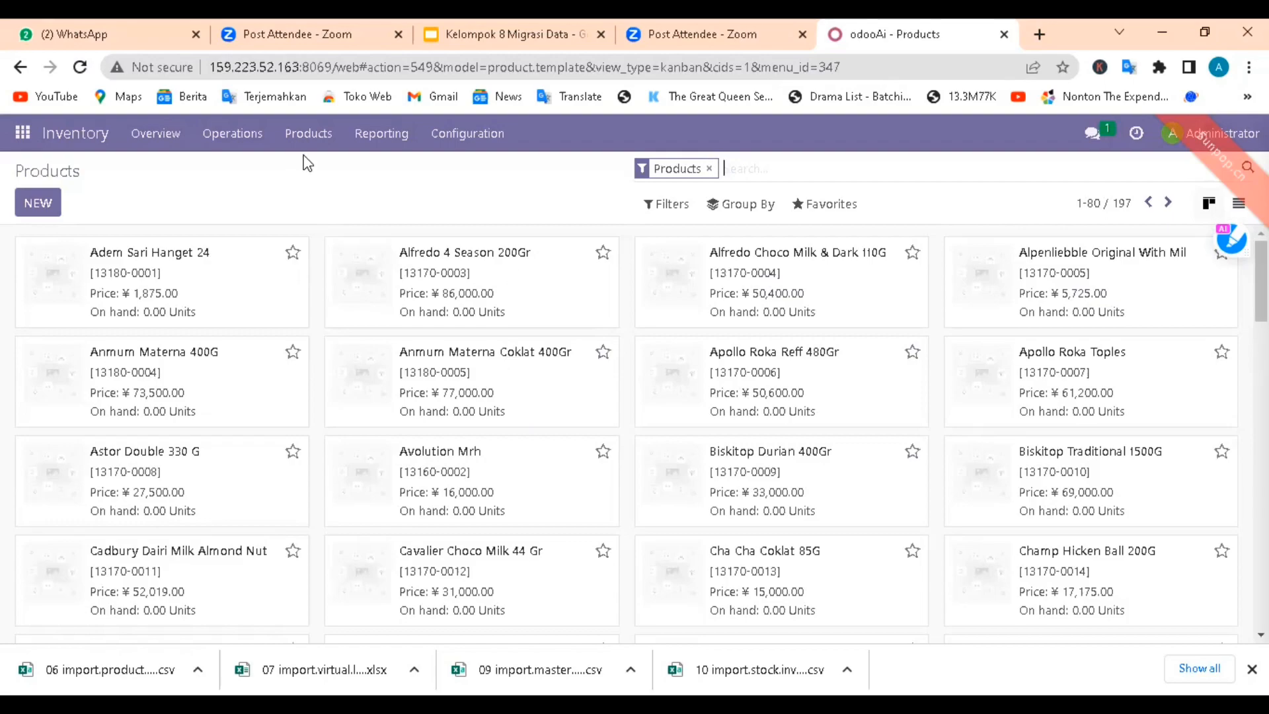
# Step: Open the warehouse Locations configuration list and start a record import there
pyautogui.click(473, 135)
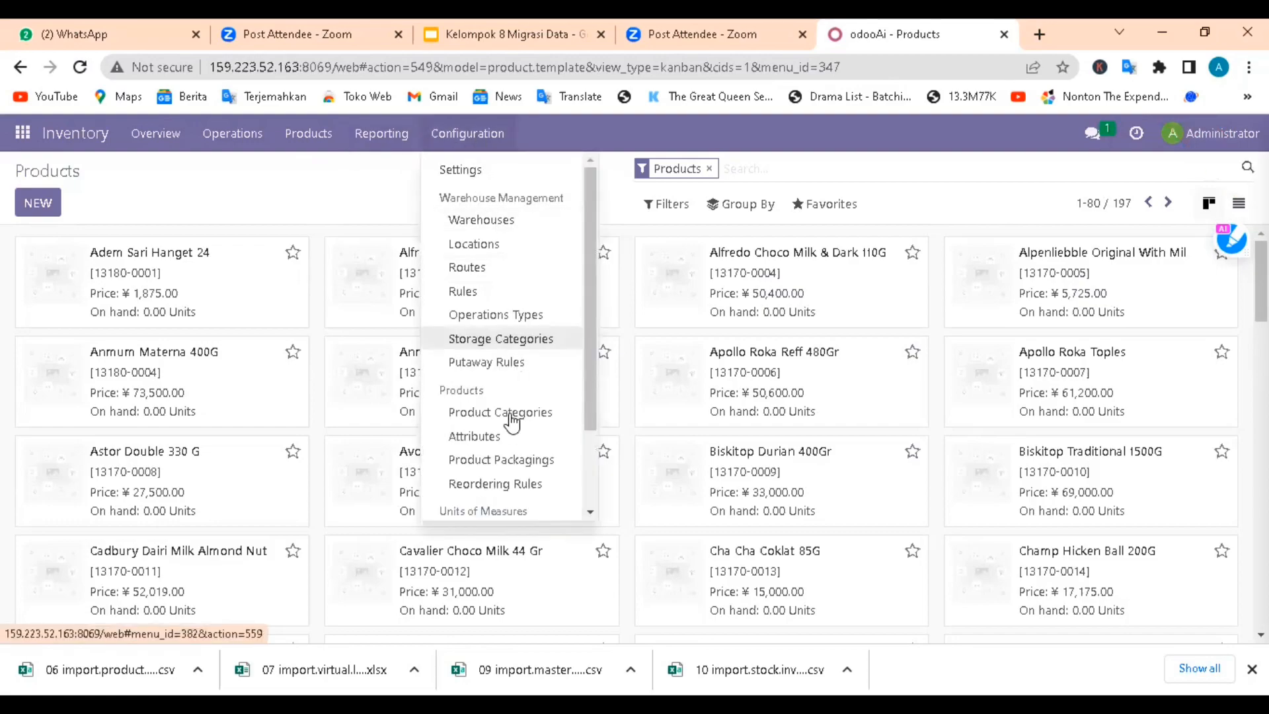
pyautogui.click(392, 150)
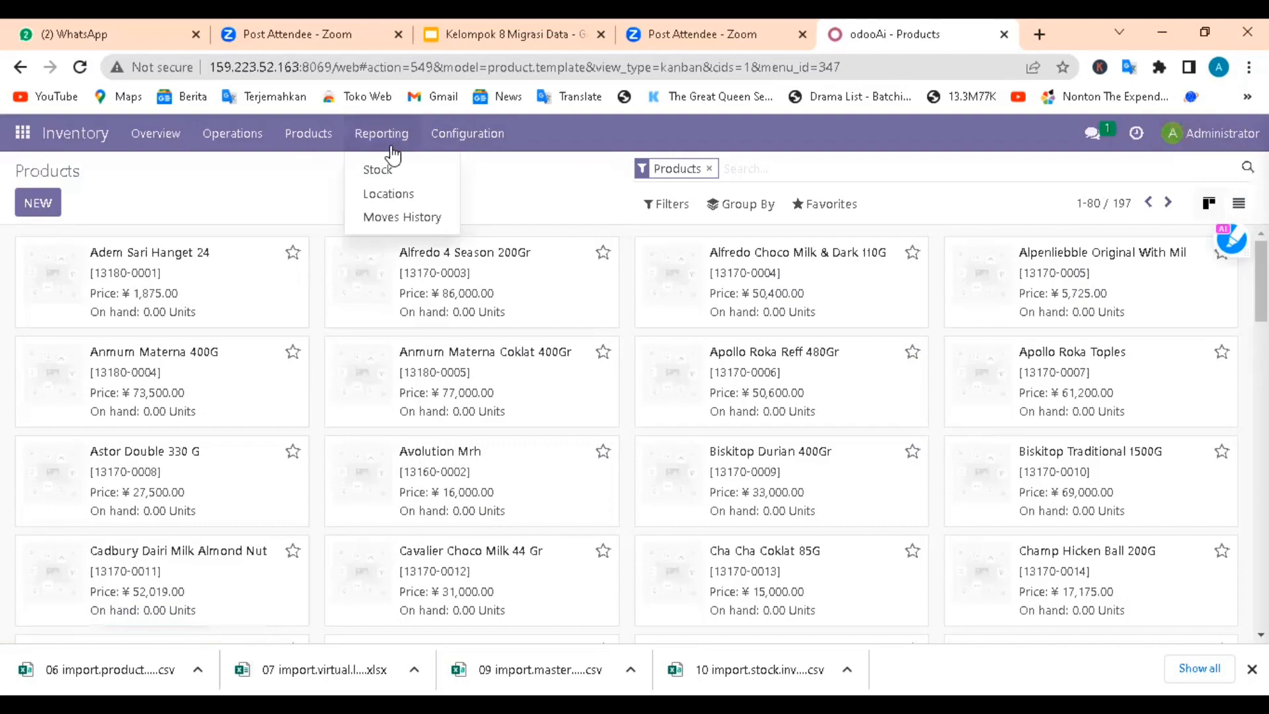
pyautogui.click(462, 135)
pyautogui.click(497, 251)
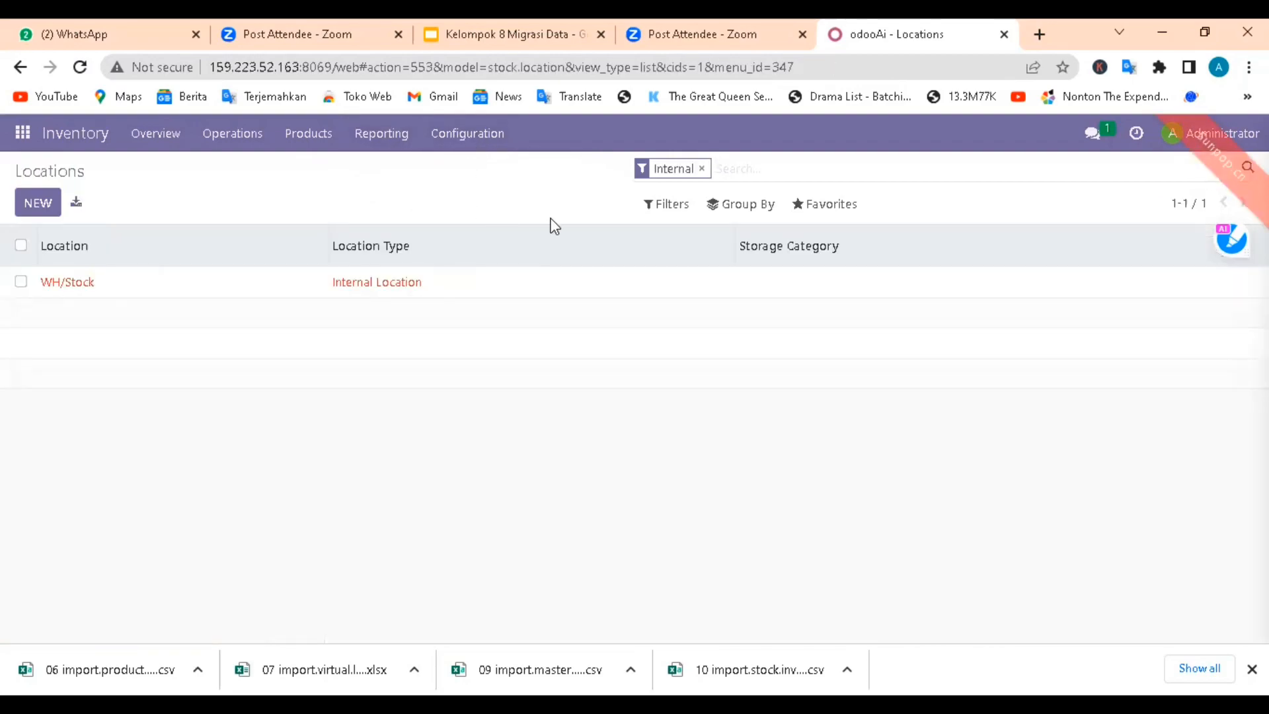
pyautogui.click(807, 210)
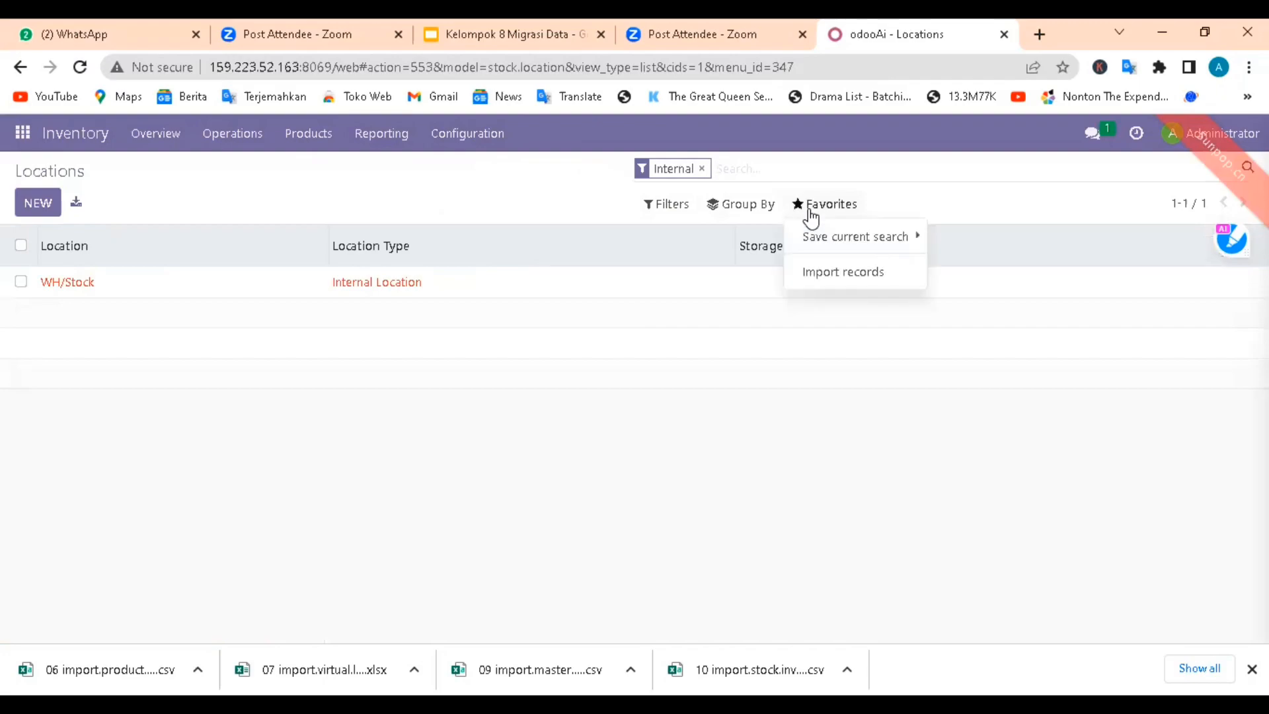
pyautogui.click(832, 273)
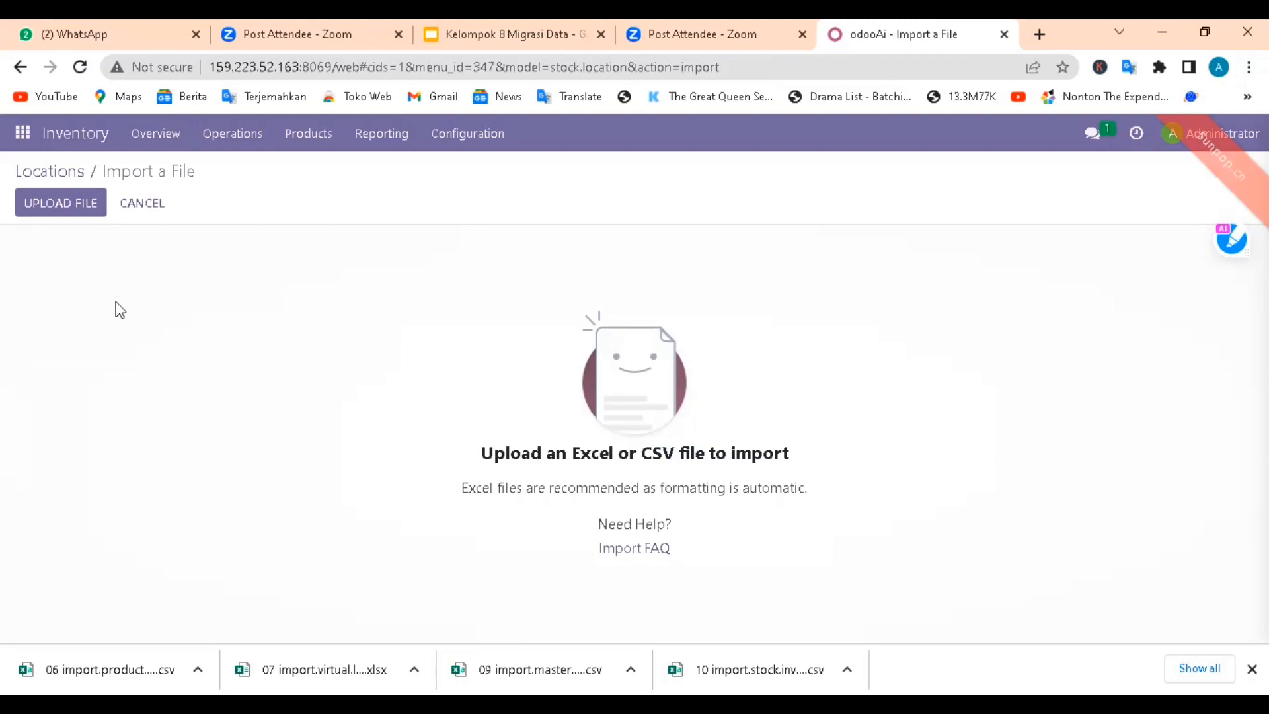
# Step: Upload the 07 import.virtual.loss (1) file from Downloads, then test and run the location import
pyautogui.click(50, 205)
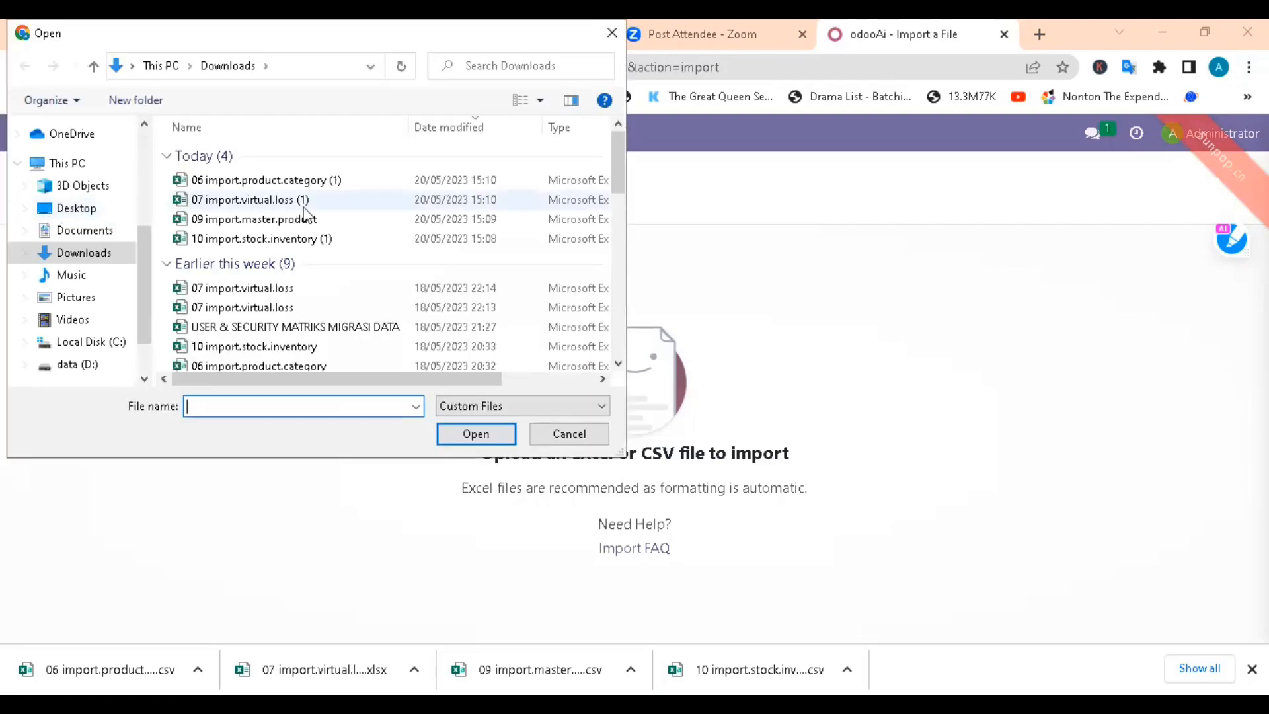
pyautogui.click(299, 205)
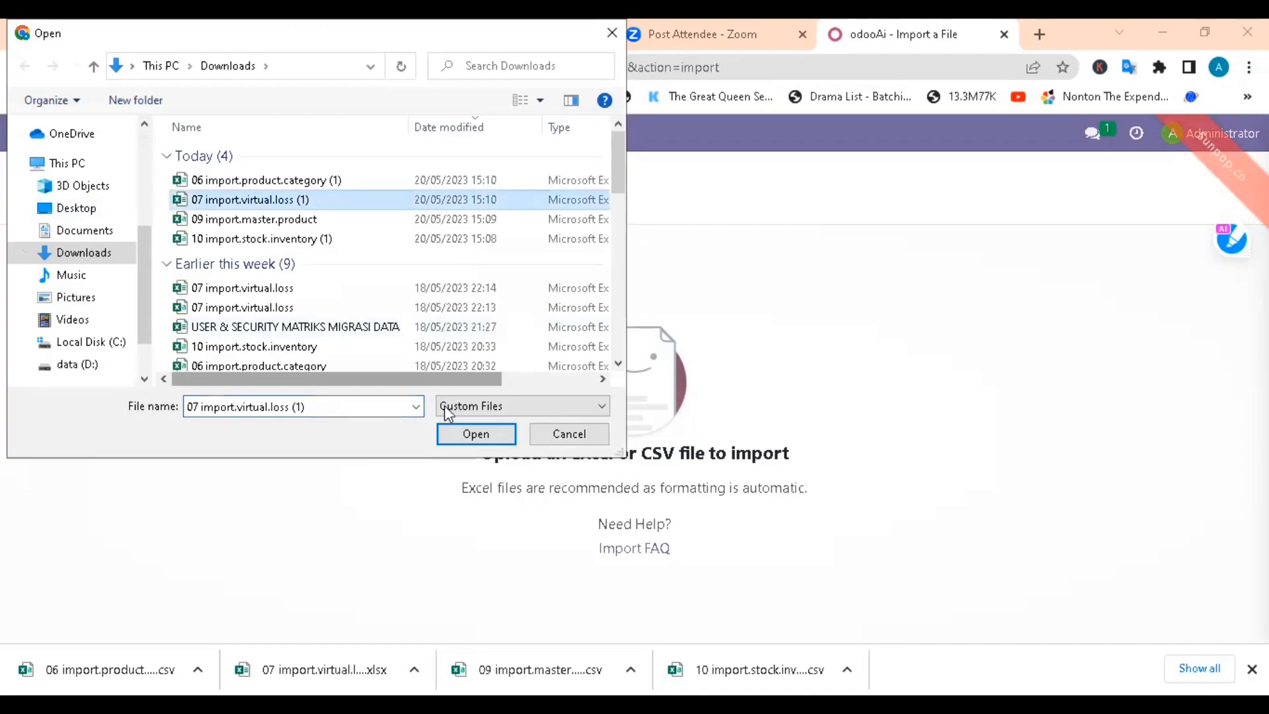
pyautogui.click(475, 435)
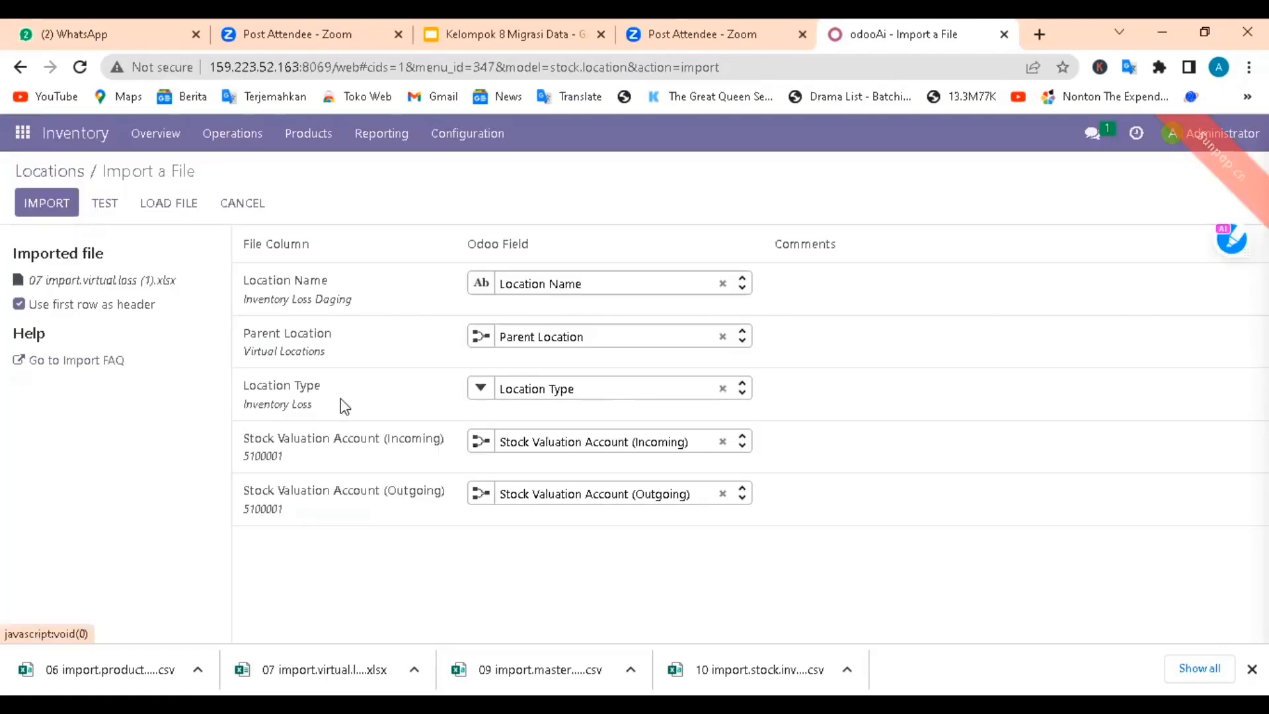
pyautogui.click(106, 203)
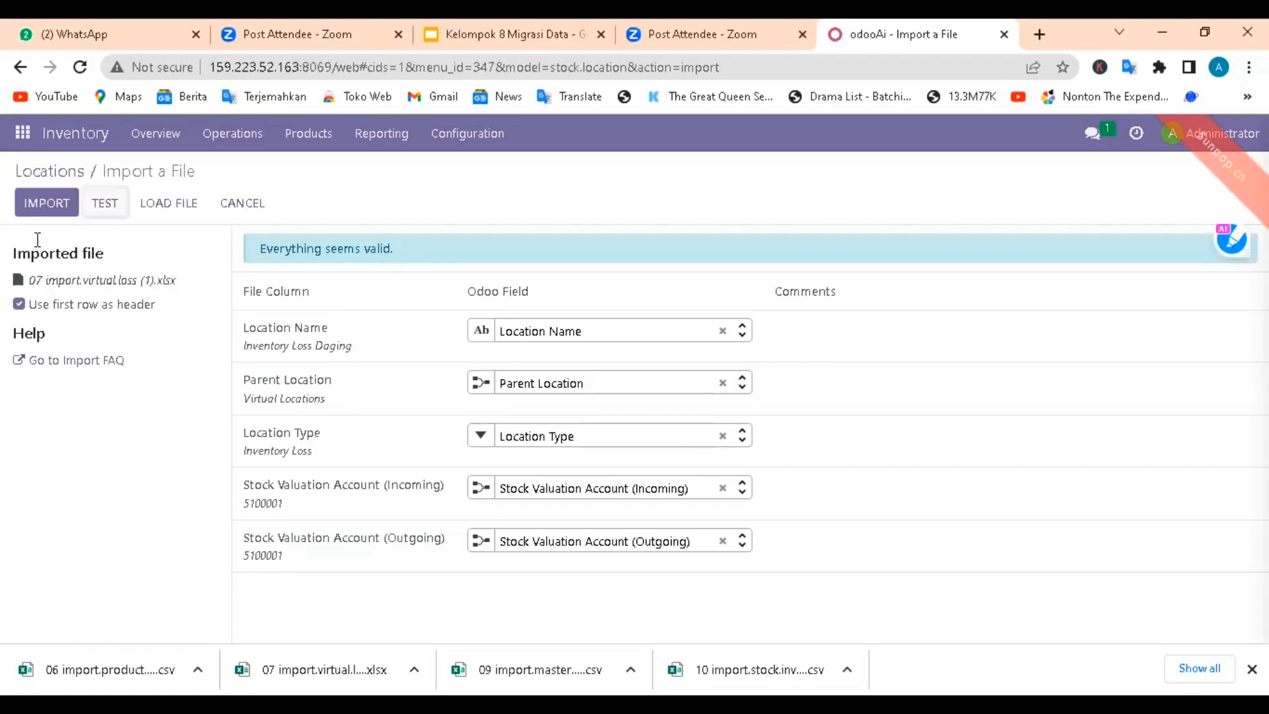
pyautogui.click(43, 203)
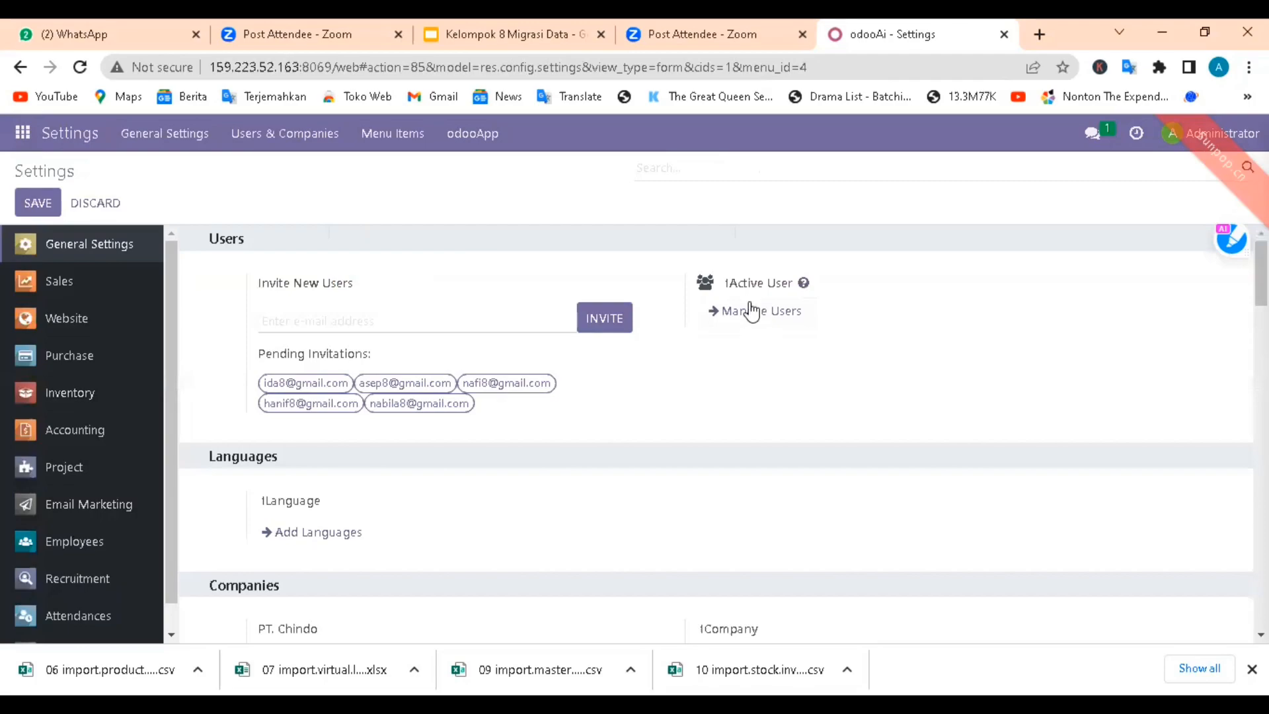
# Step: Open the Users list from the general settings and start a record import for users
pyautogui.click(754, 312)
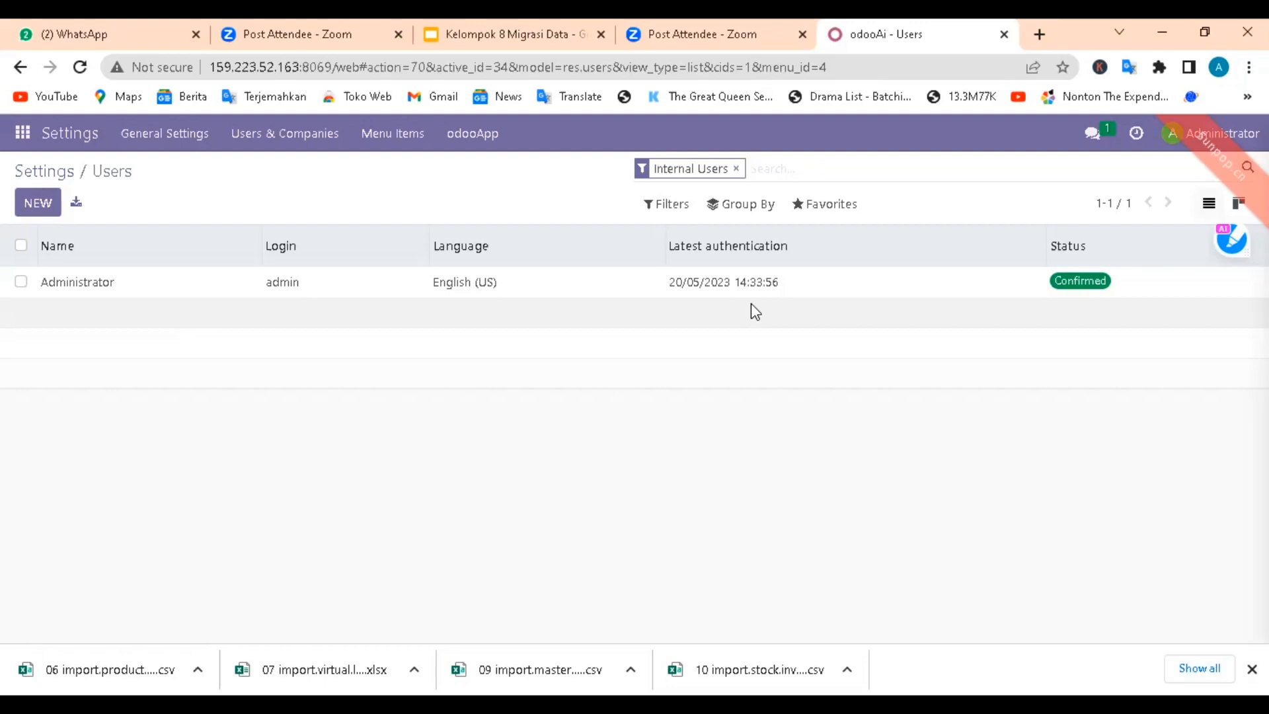
pyautogui.click(818, 209)
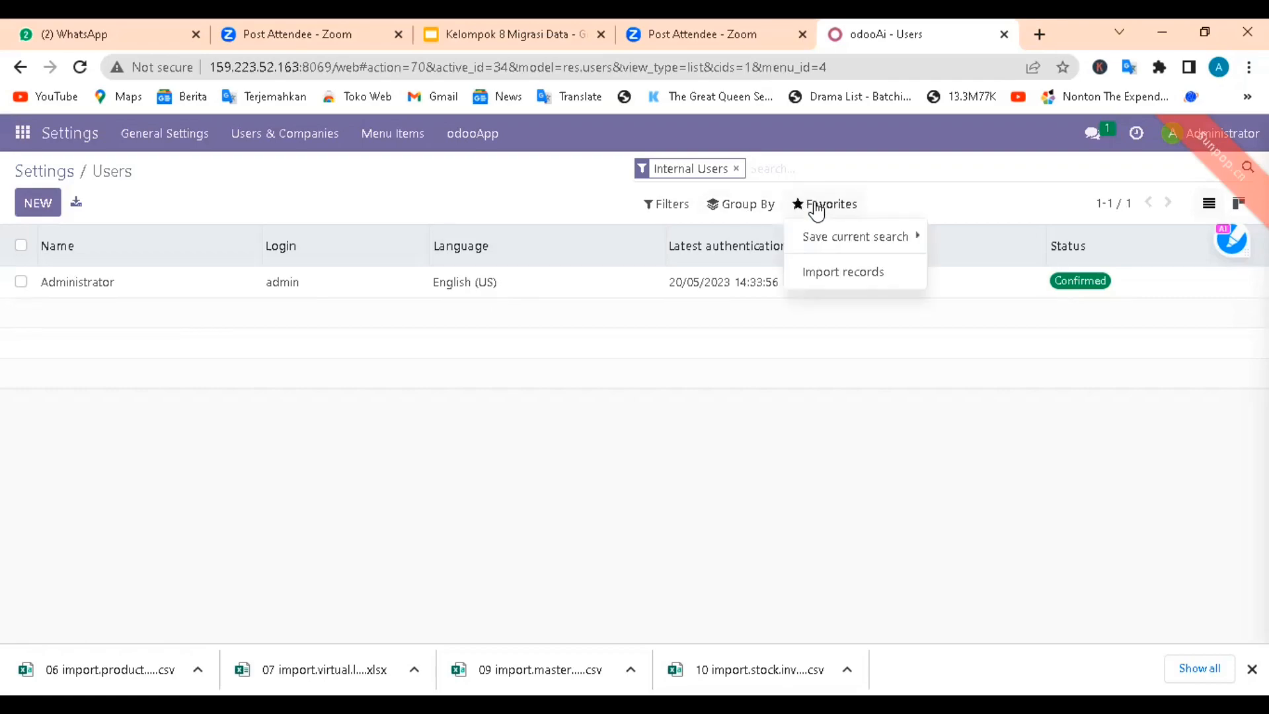
pyautogui.click(841, 275)
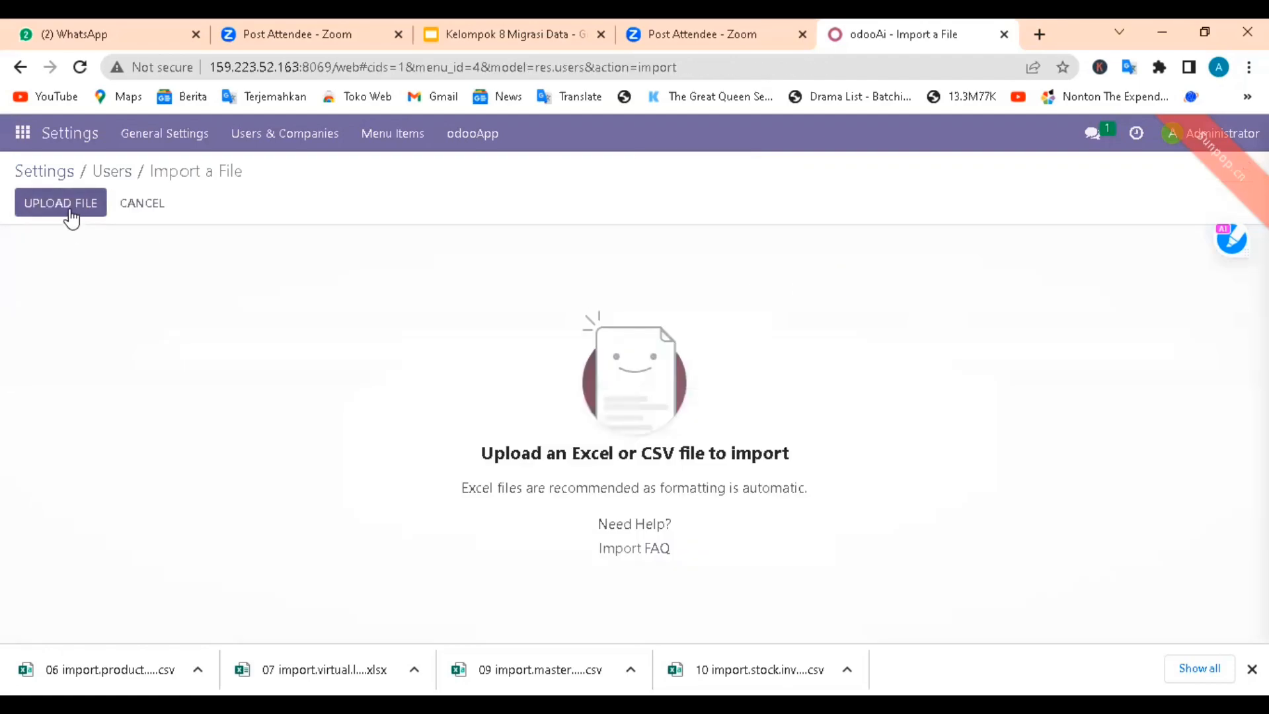
# Step: Upload the USER & SECURITY MATRIKS MIGRASI DATA file from Downloads, then test and run the user import
pyautogui.click(66, 205)
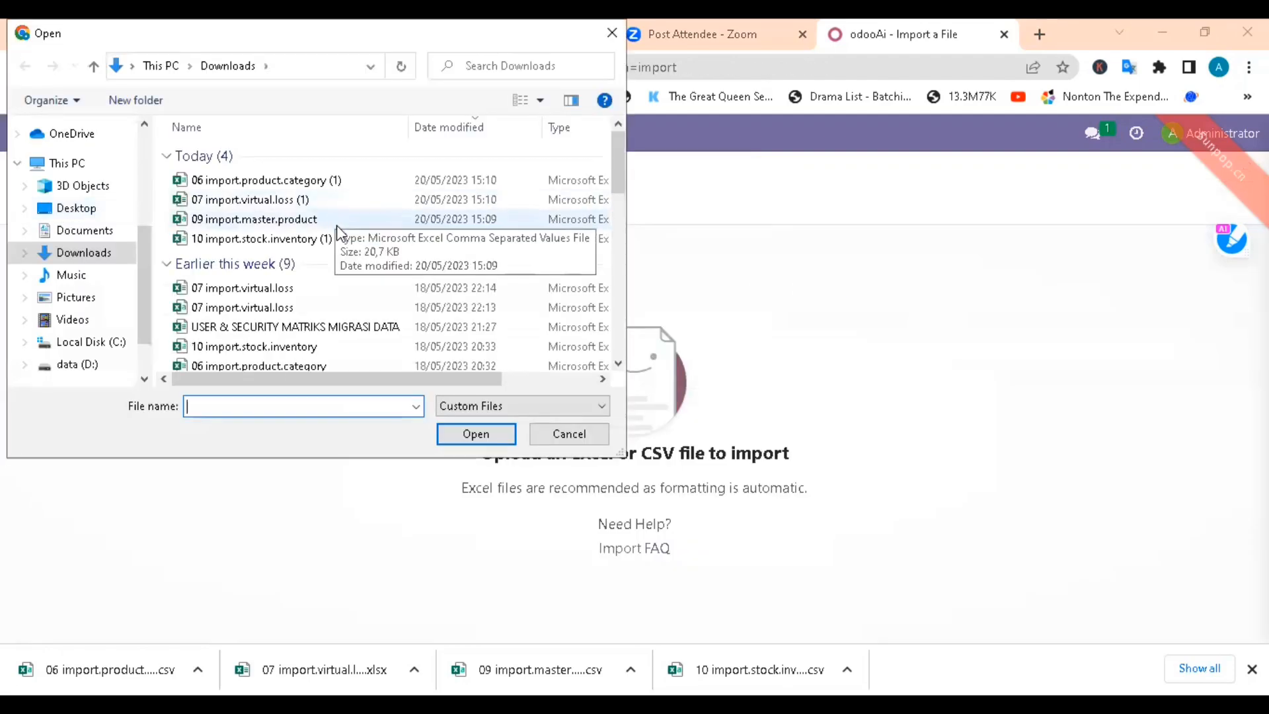
pyautogui.click(292, 326)
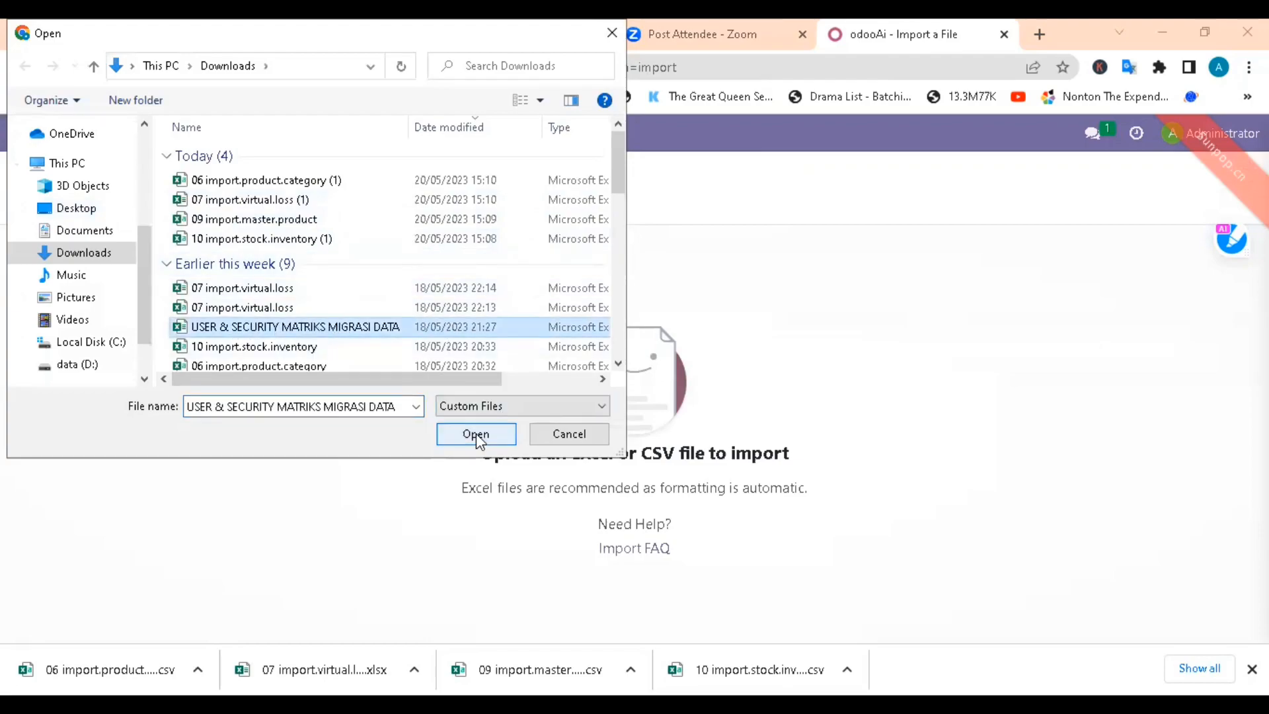
pyautogui.click(476, 434)
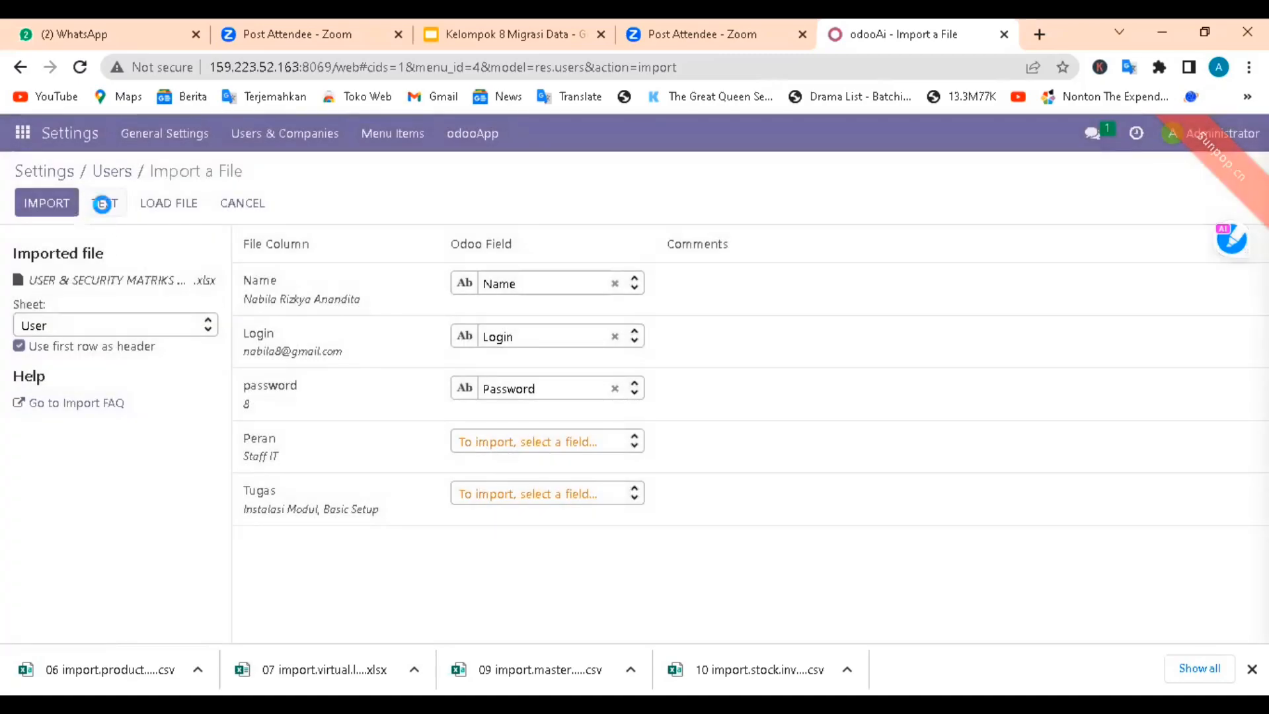
pyautogui.click(102, 203)
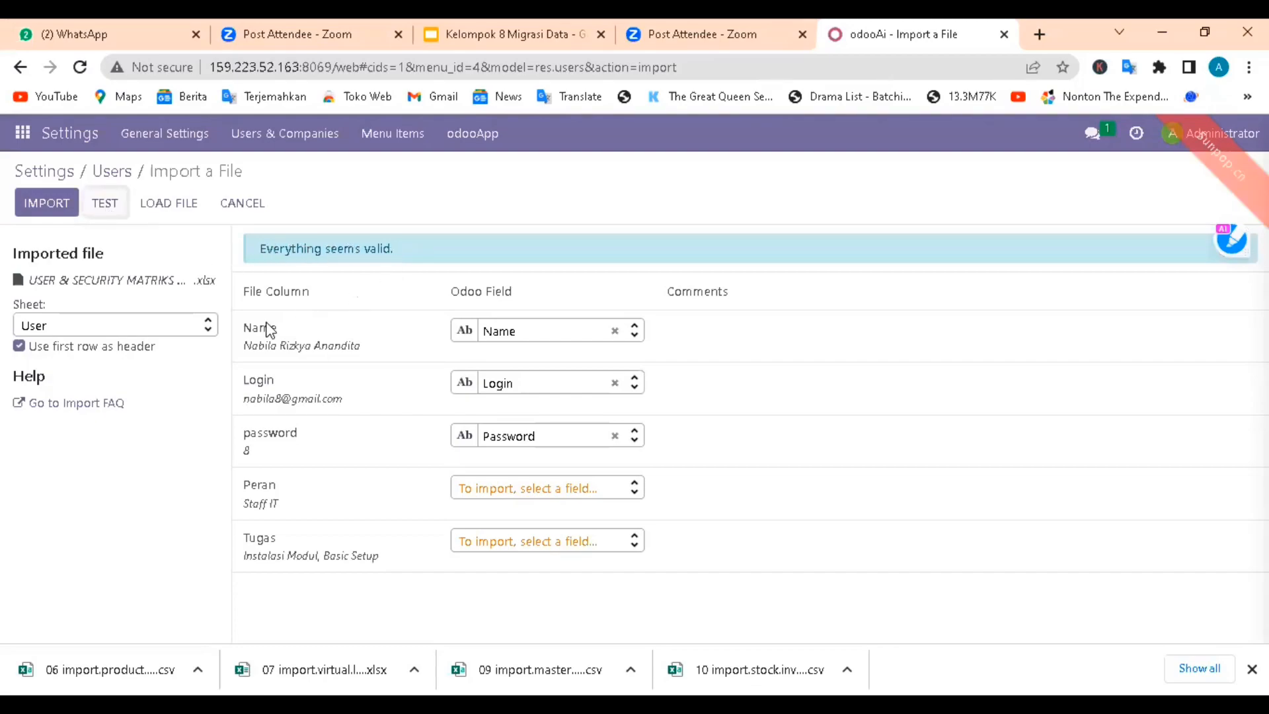
pyautogui.click(38, 200)
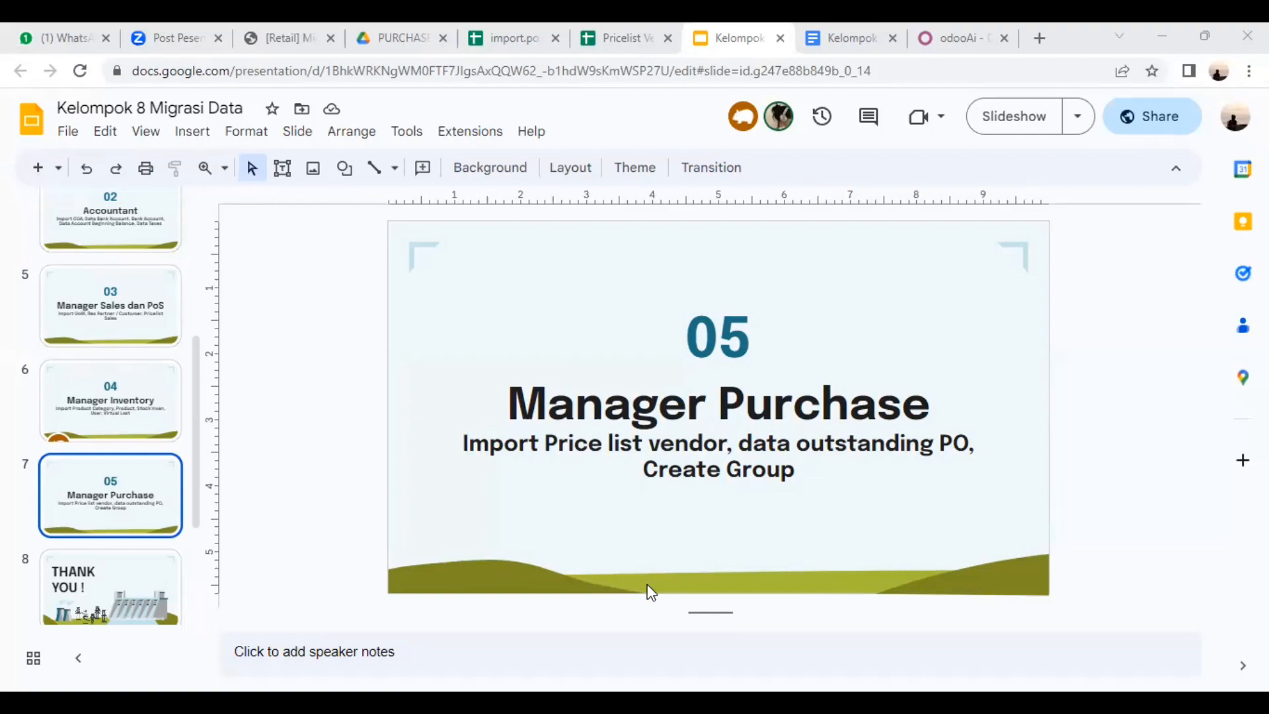
# Step: Switch to Odoo, open the Vendors list in the Purchase app and start a record import there
pyautogui.click(956, 41)
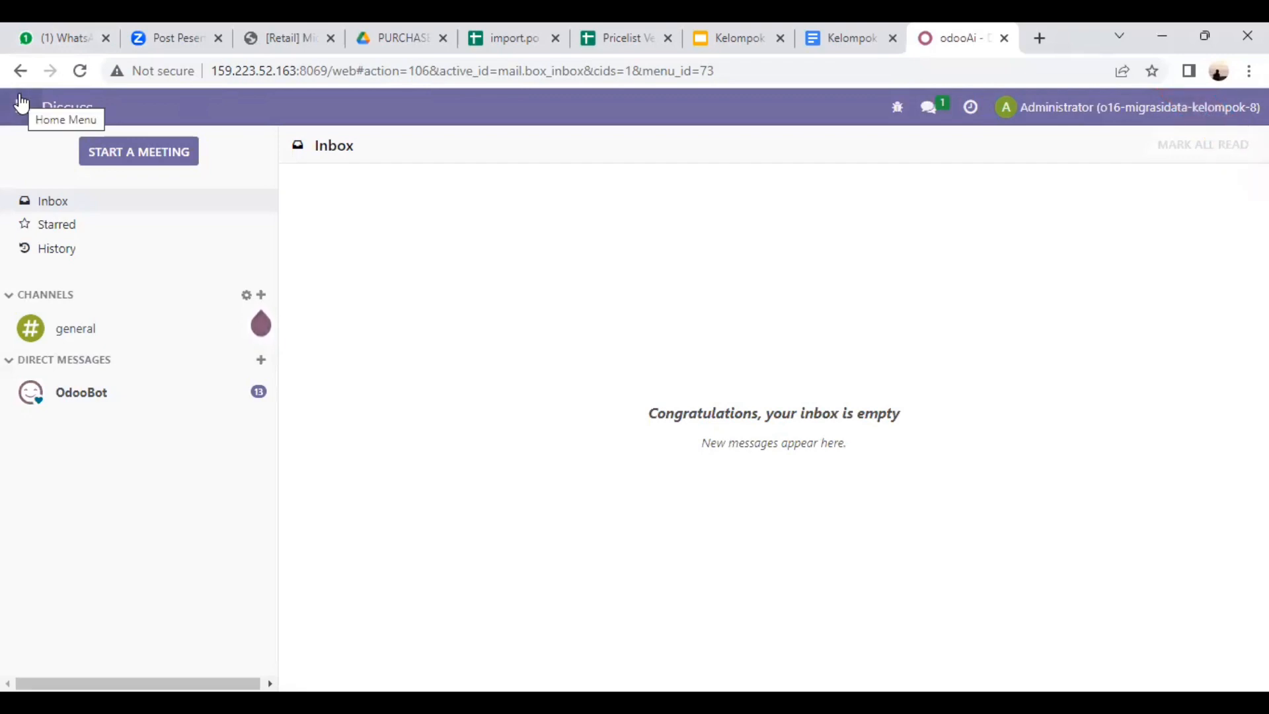
pyautogui.click(22, 104)
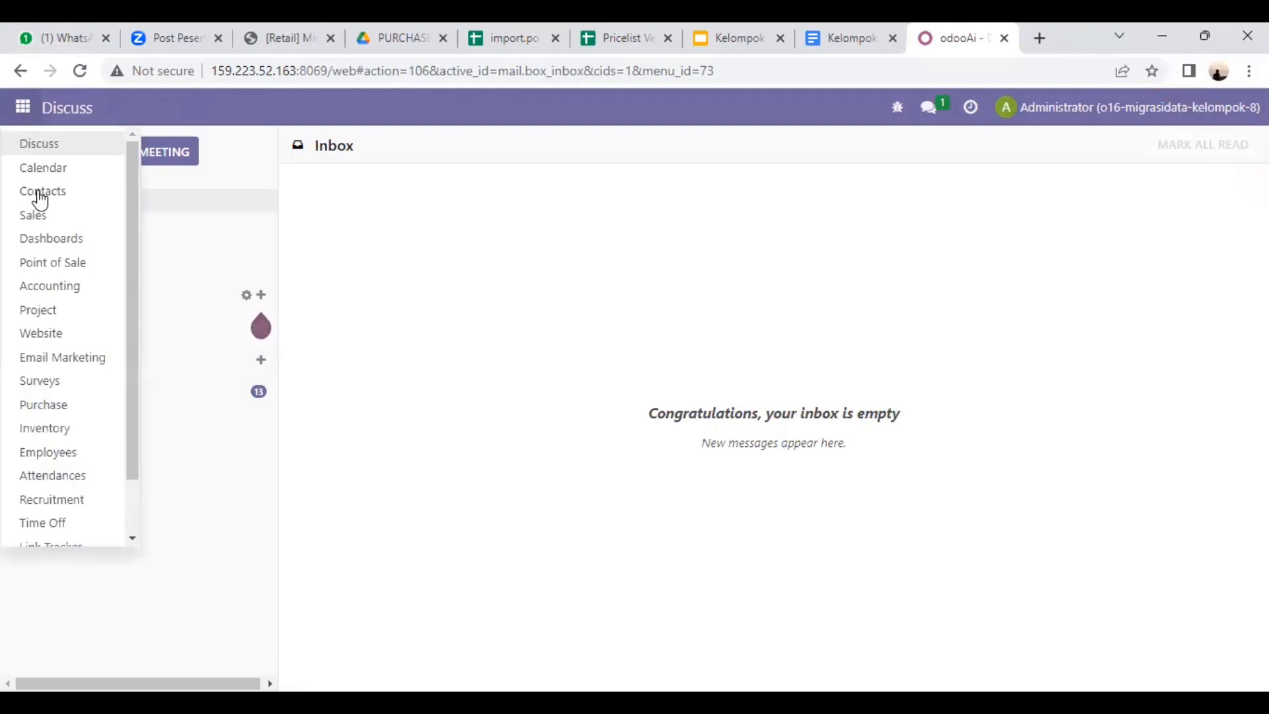
pyautogui.click(66, 410)
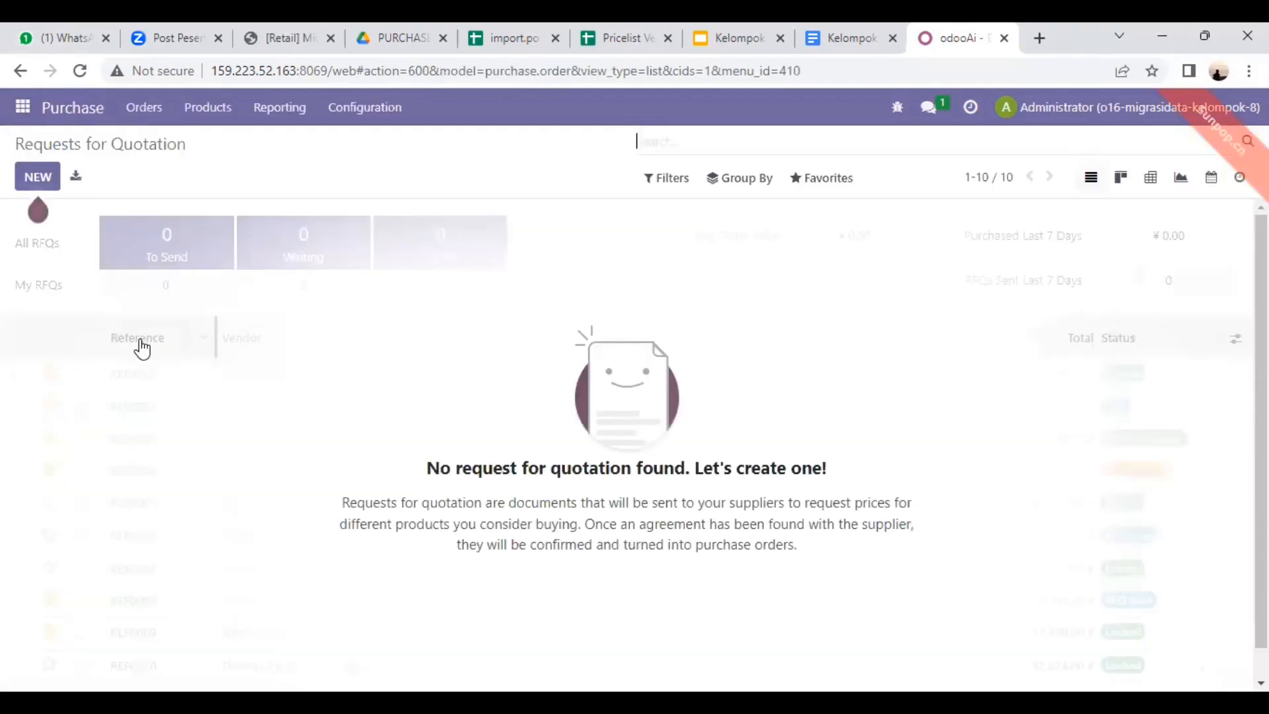
pyautogui.click(159, 109)
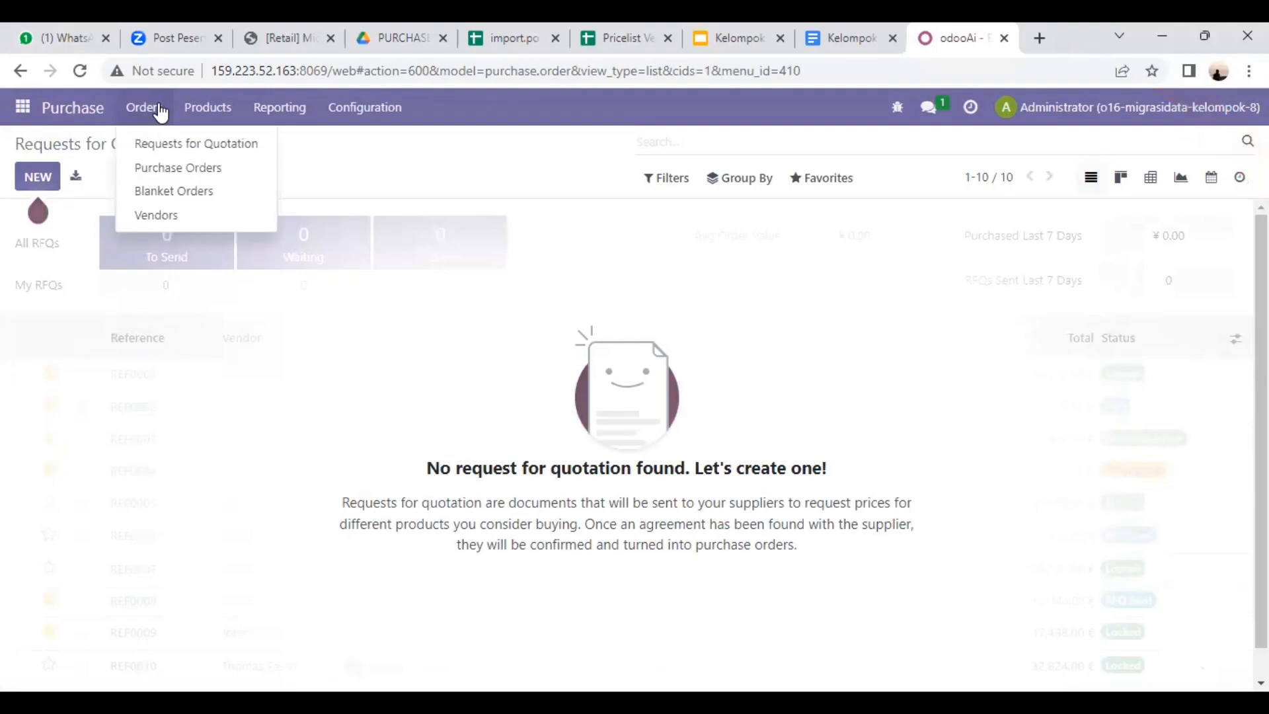
pyautogui.click(177, 218)
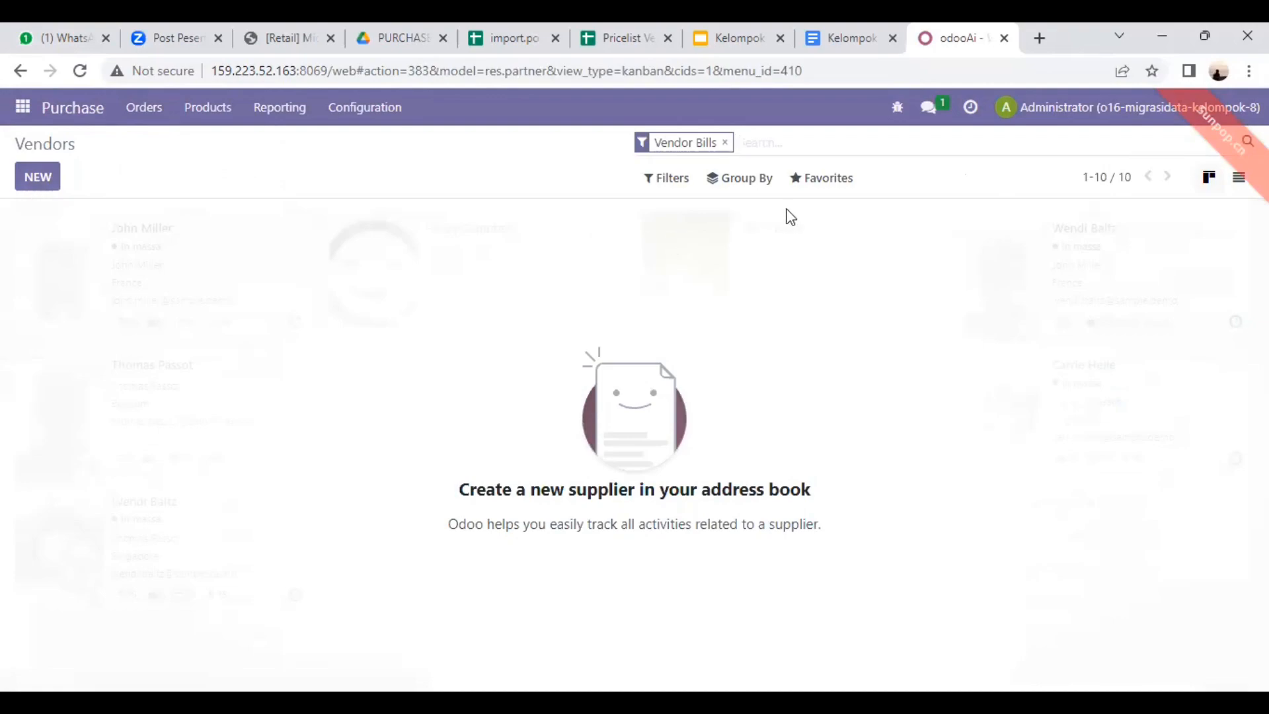
pyautogui.click(831, 180)
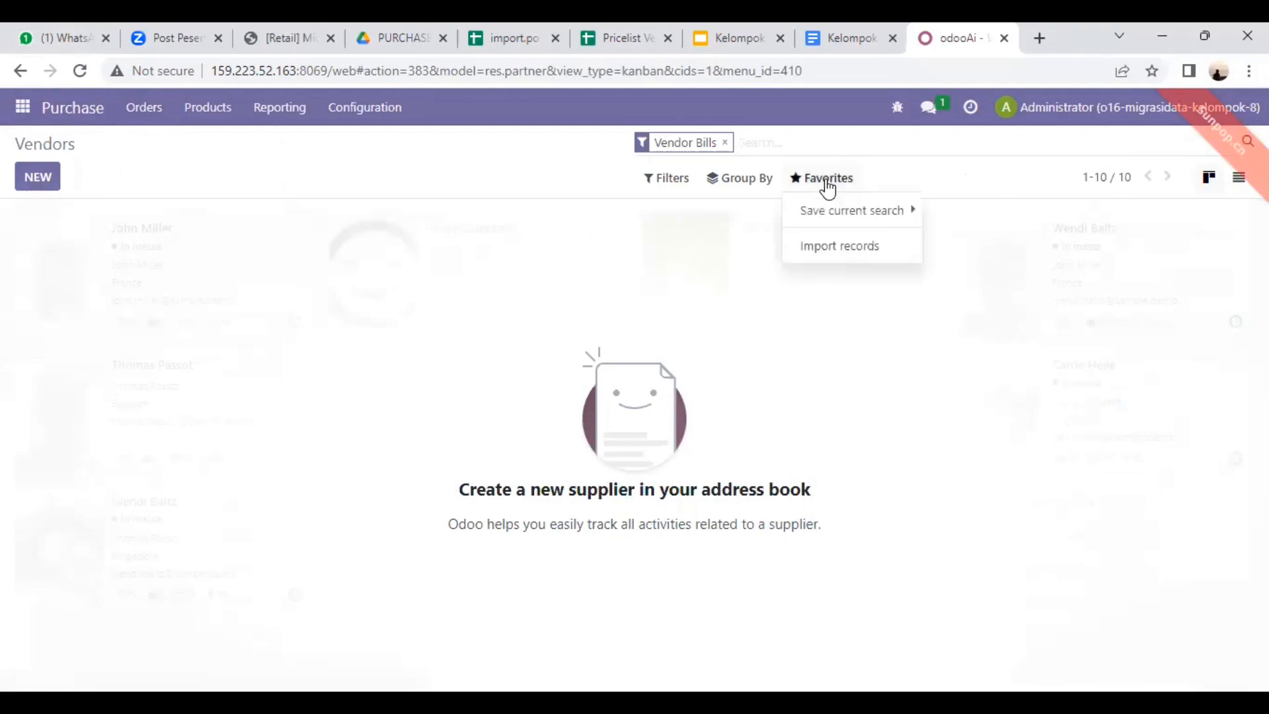
pyautogui.click(825, 257)
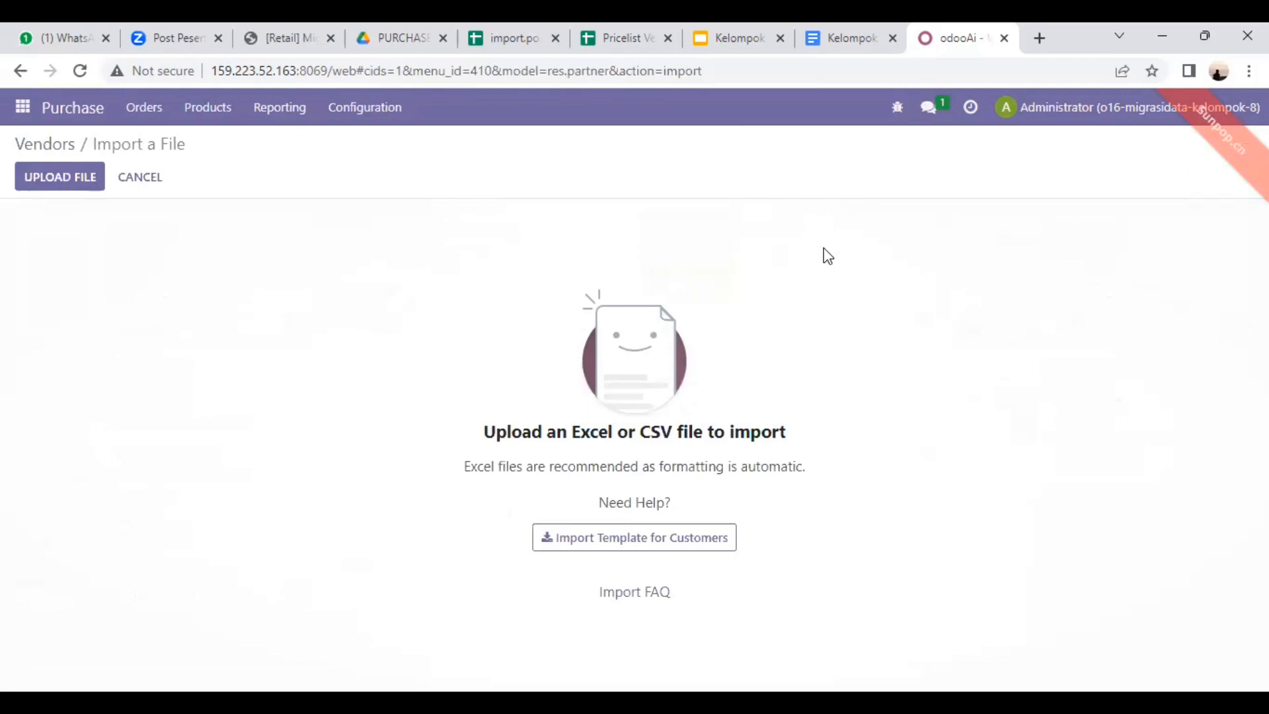
# Step: Check the vendor master CSV in Drive, then upload Mater data vendor new (2) from Downloads, test it and run the vendor import
pyautogui.click(406, 38)
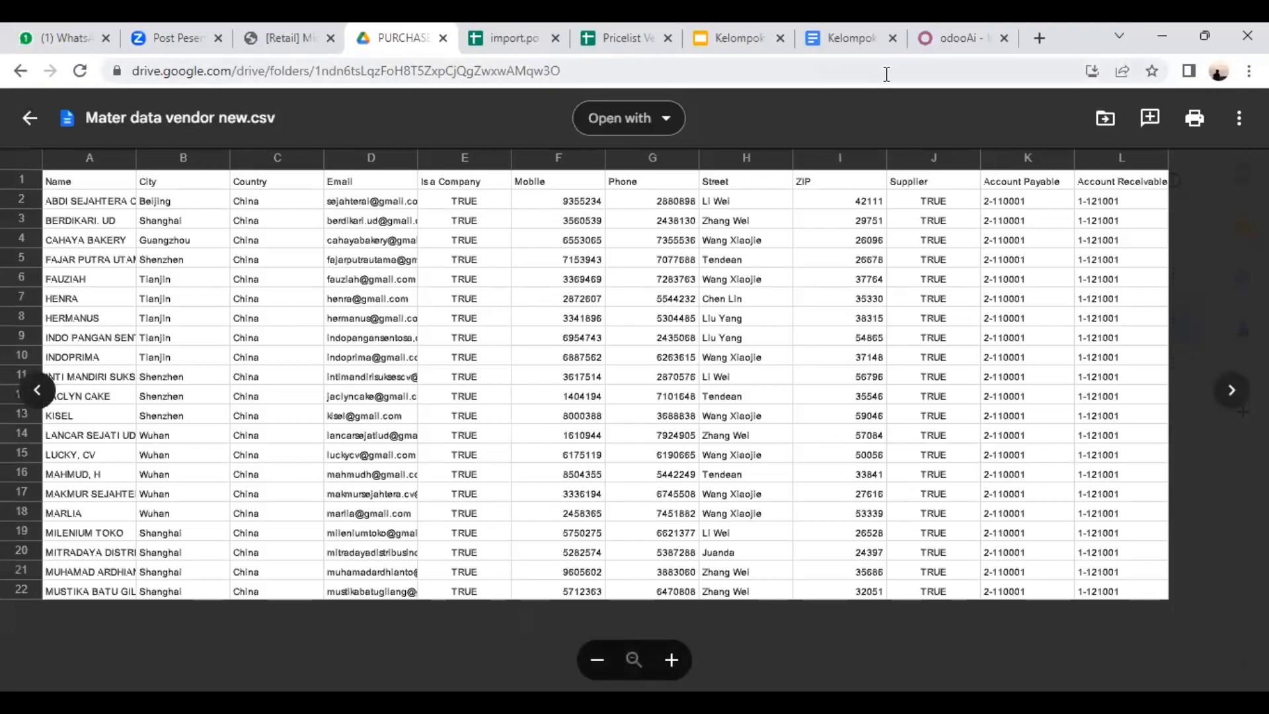
pyautogui.click(952, 40)
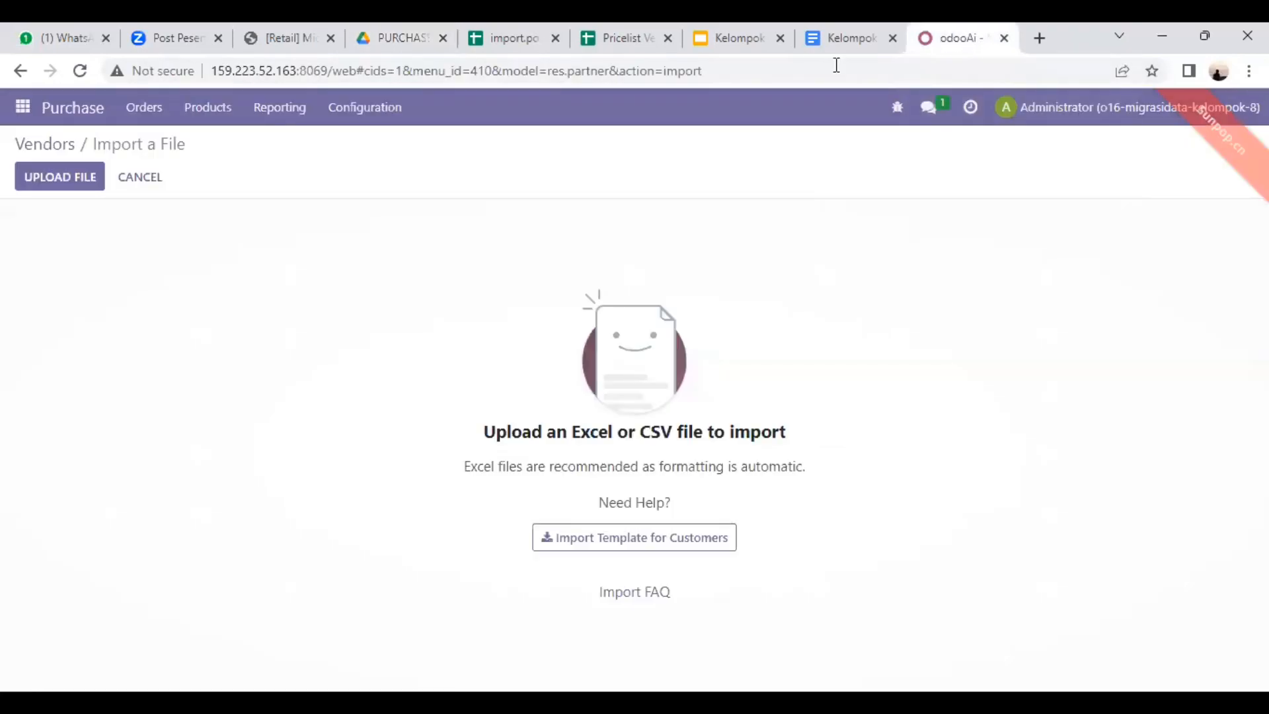
pyautogui.click(61, 177)
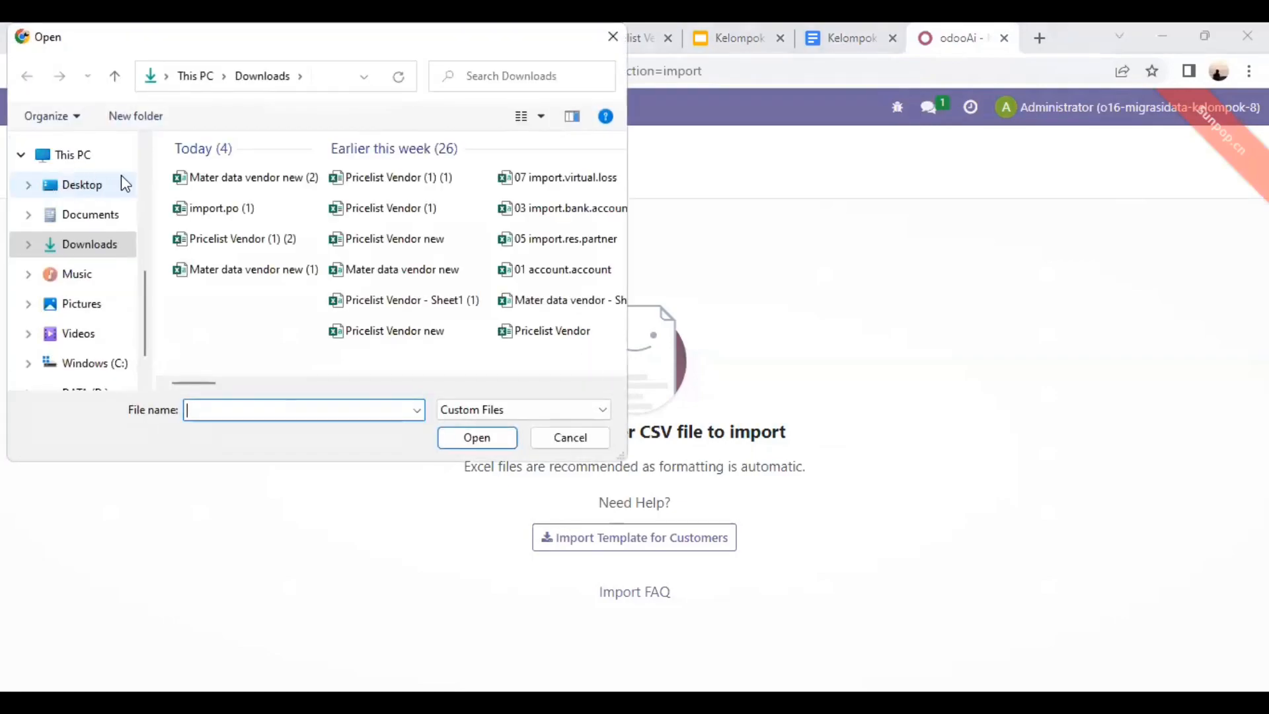
pyautogui.doubleClick(214, 177)
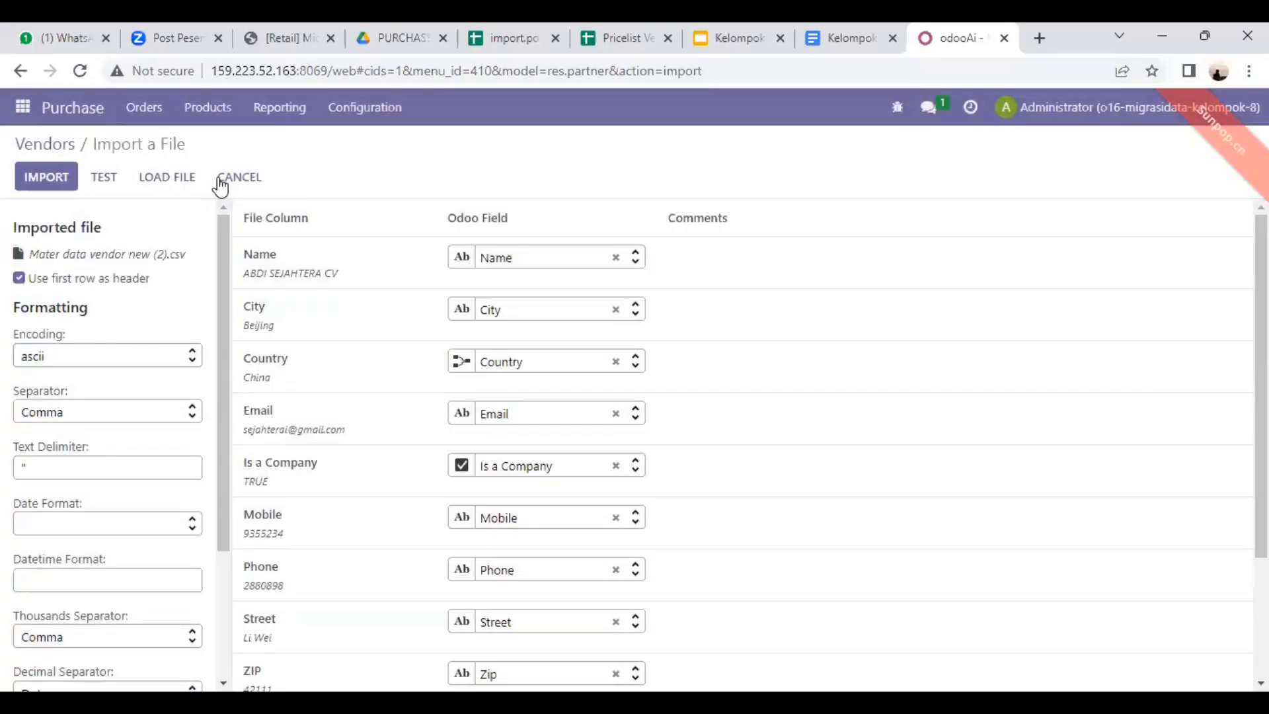
pyautogui.click(108, 184)
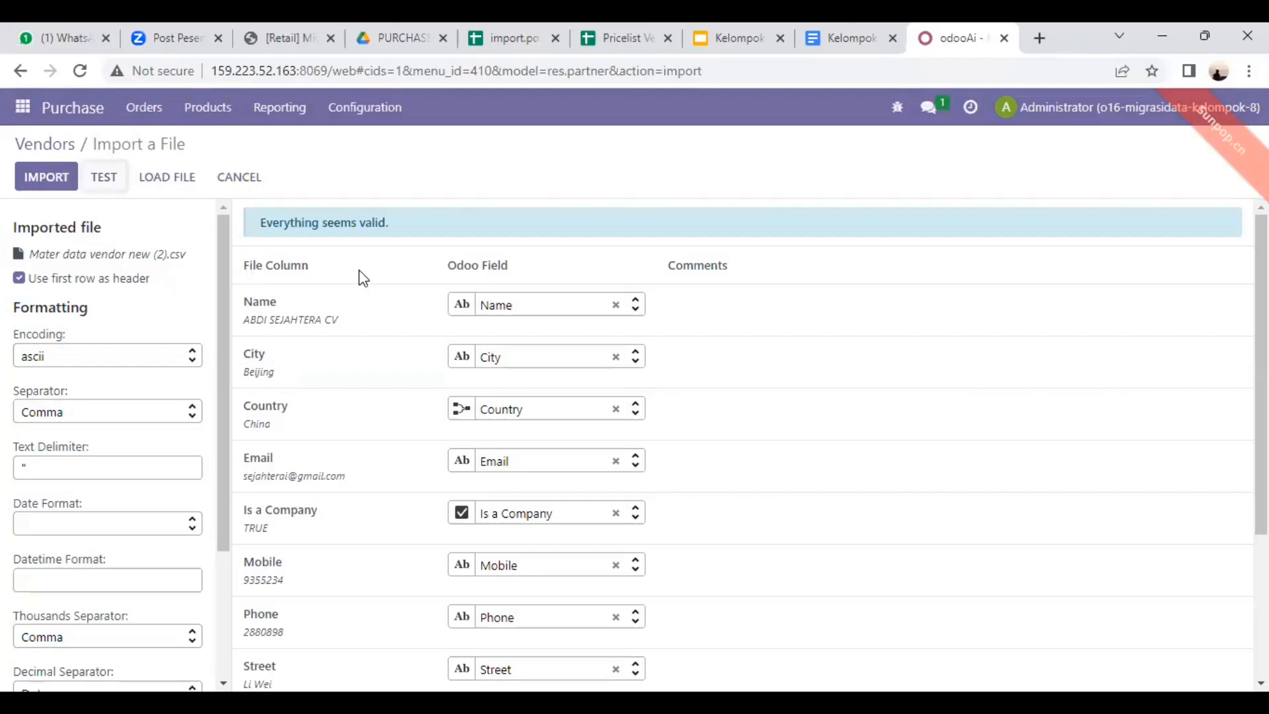
pyautogui.scroll(-3, 383, 306)
pyautogui.scroll(3, 382, 306)
pyautogui.click(54, 183)
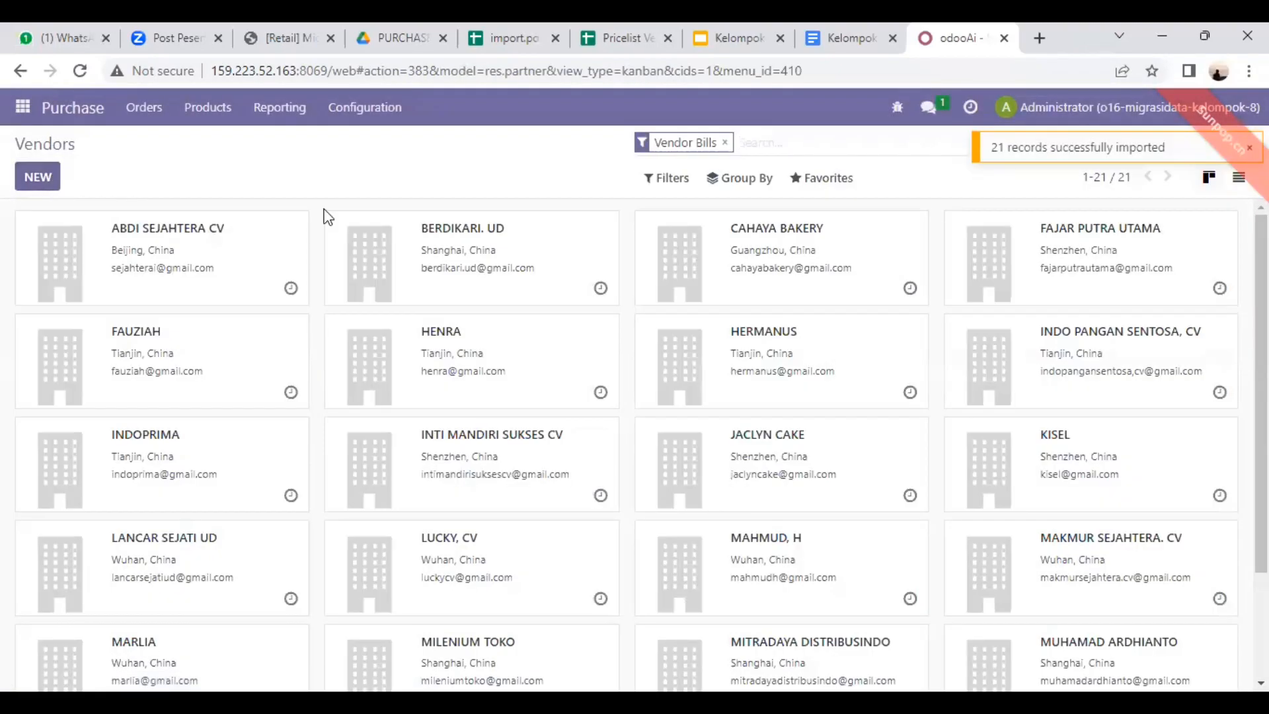
# Step: Show the imported vendors in list view and look through the records
pyautogui.click(1238, 178)
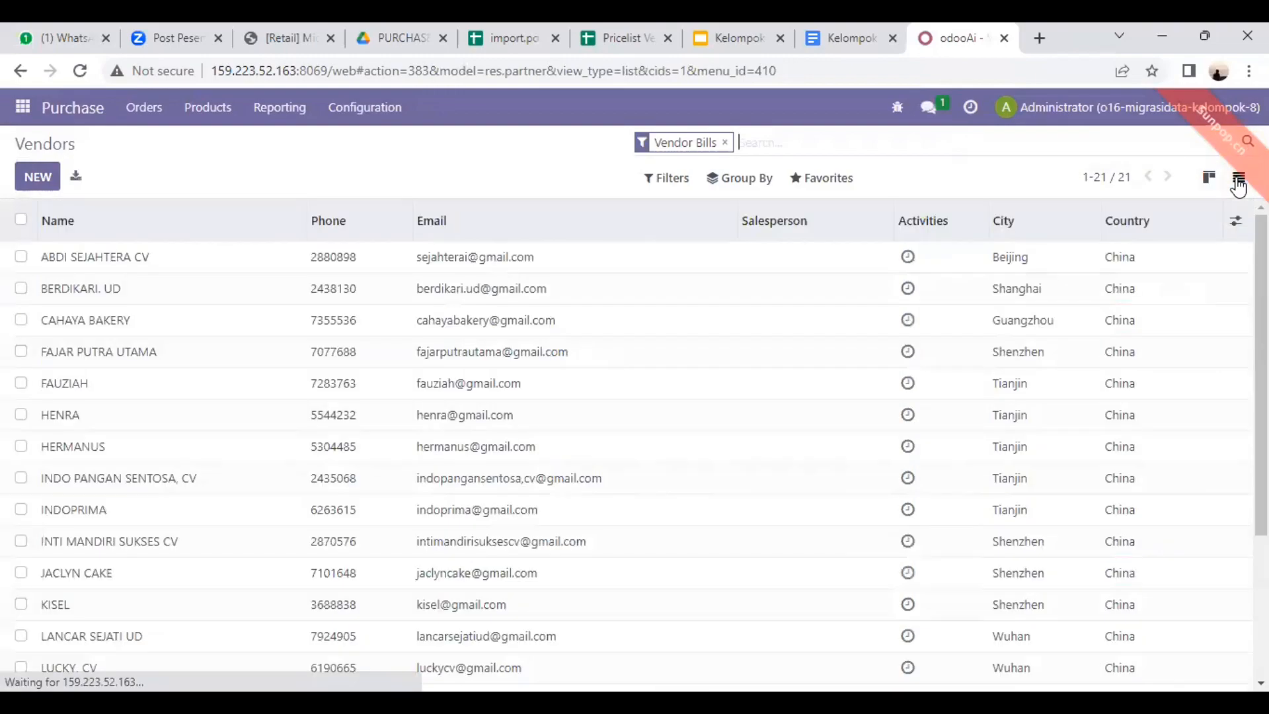
pyautogui.scroll(-3, 526, 399)
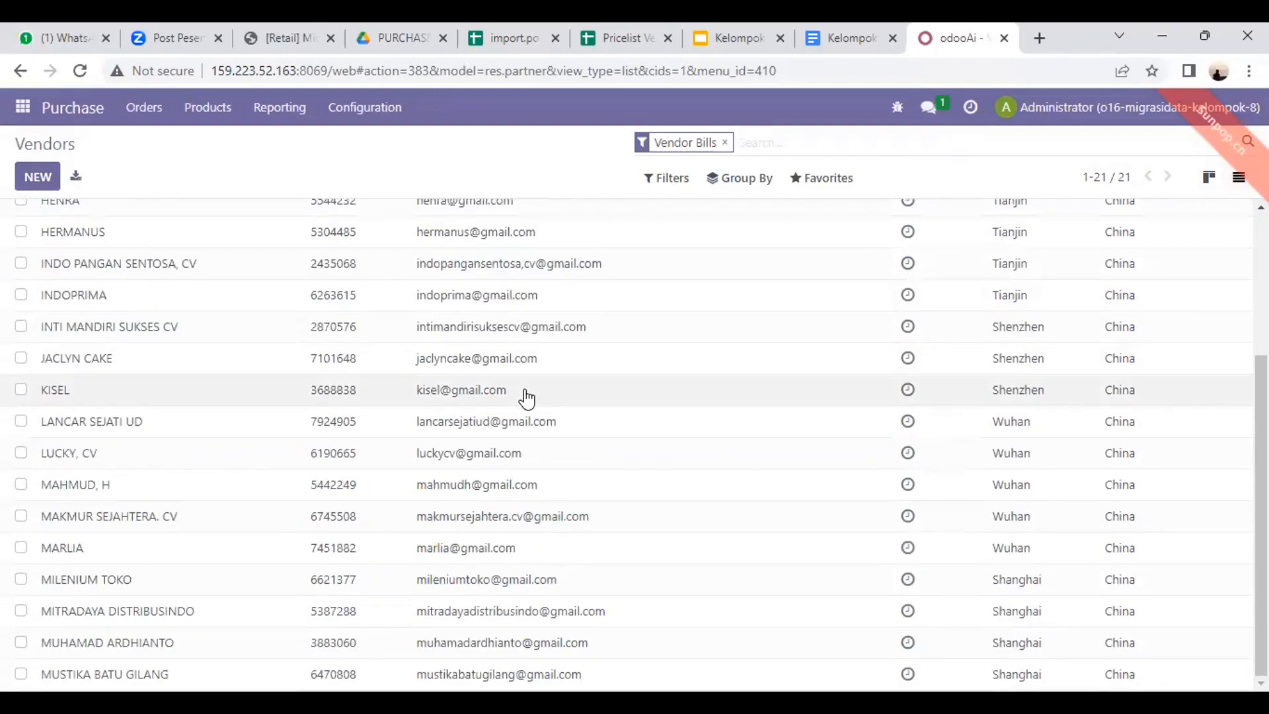
pyautogui.scroll(3, 527, 399)
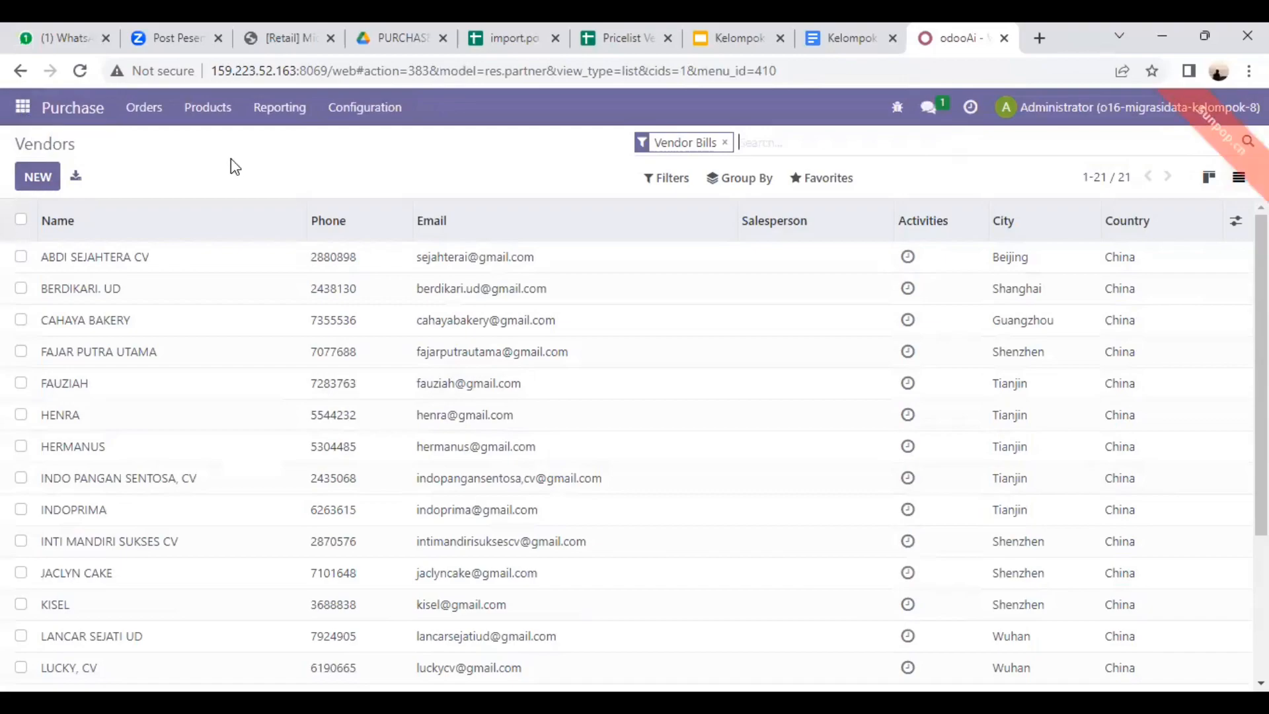
# Step: Open the Vendor Pricelists configuration in Purchase and start a record import there
pyautogui.click(370, 118)
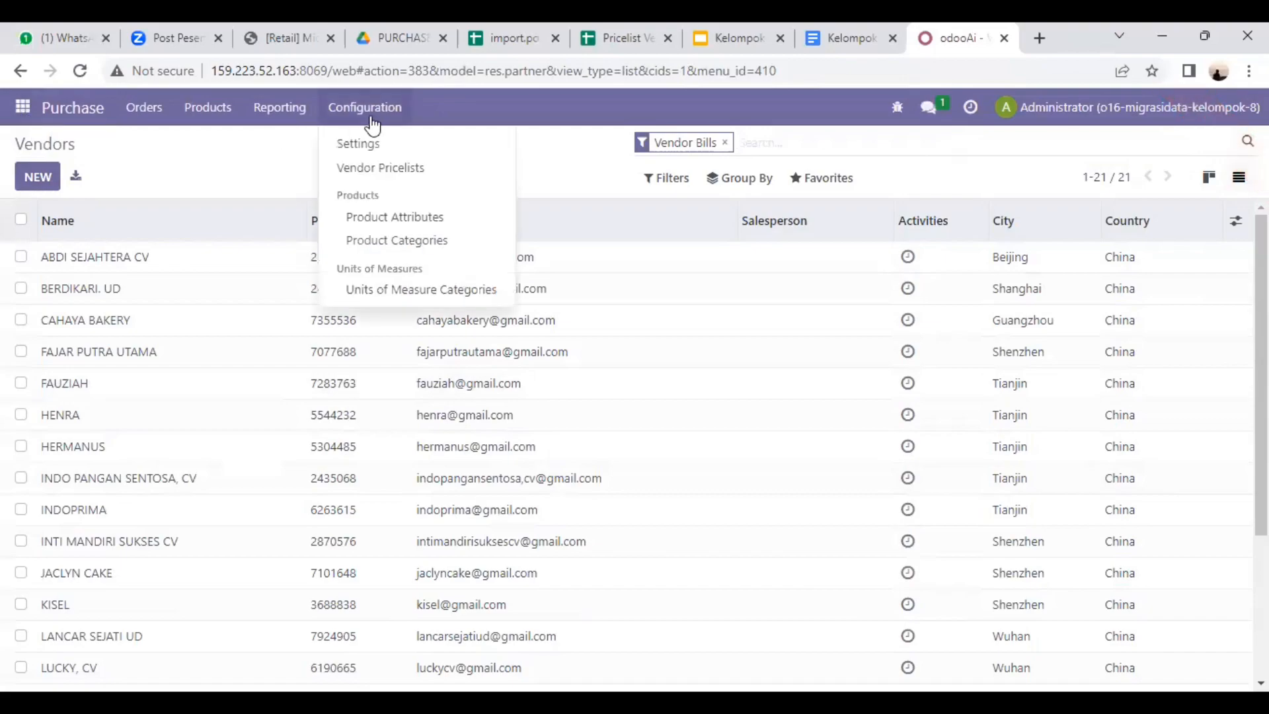
pyautogui.click(380, 169)
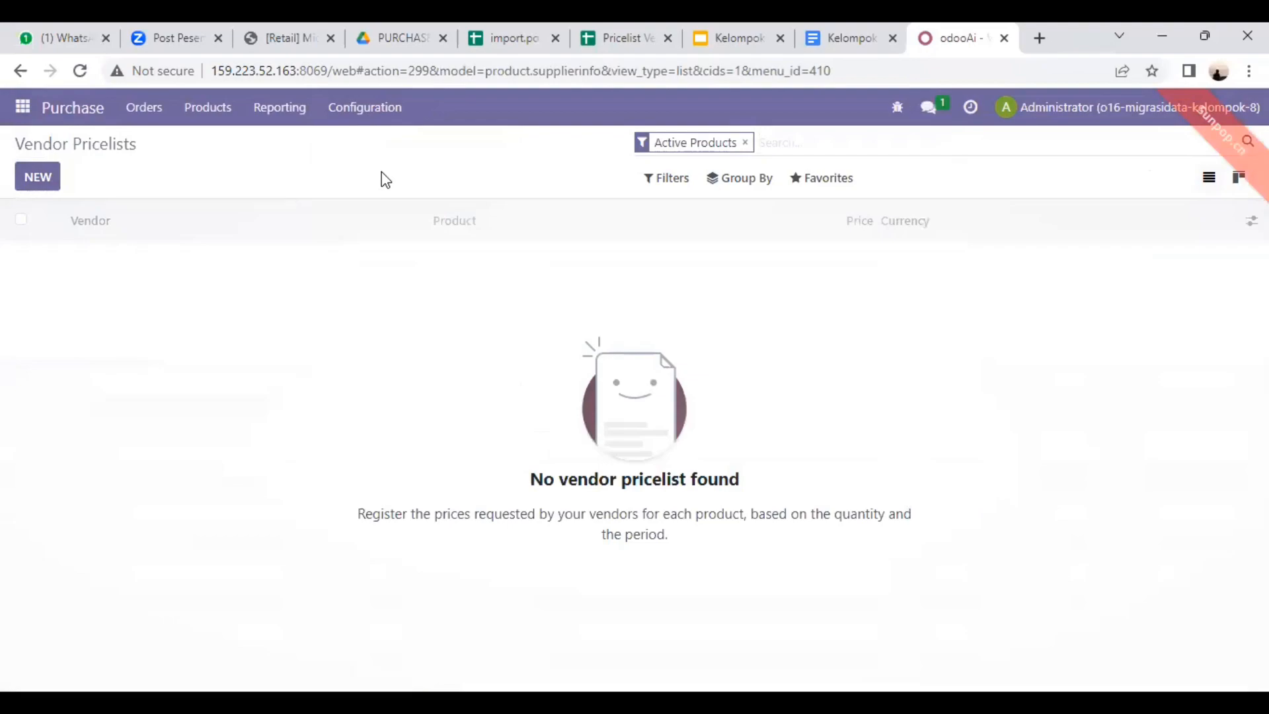
pyautogui.click(821, 182)
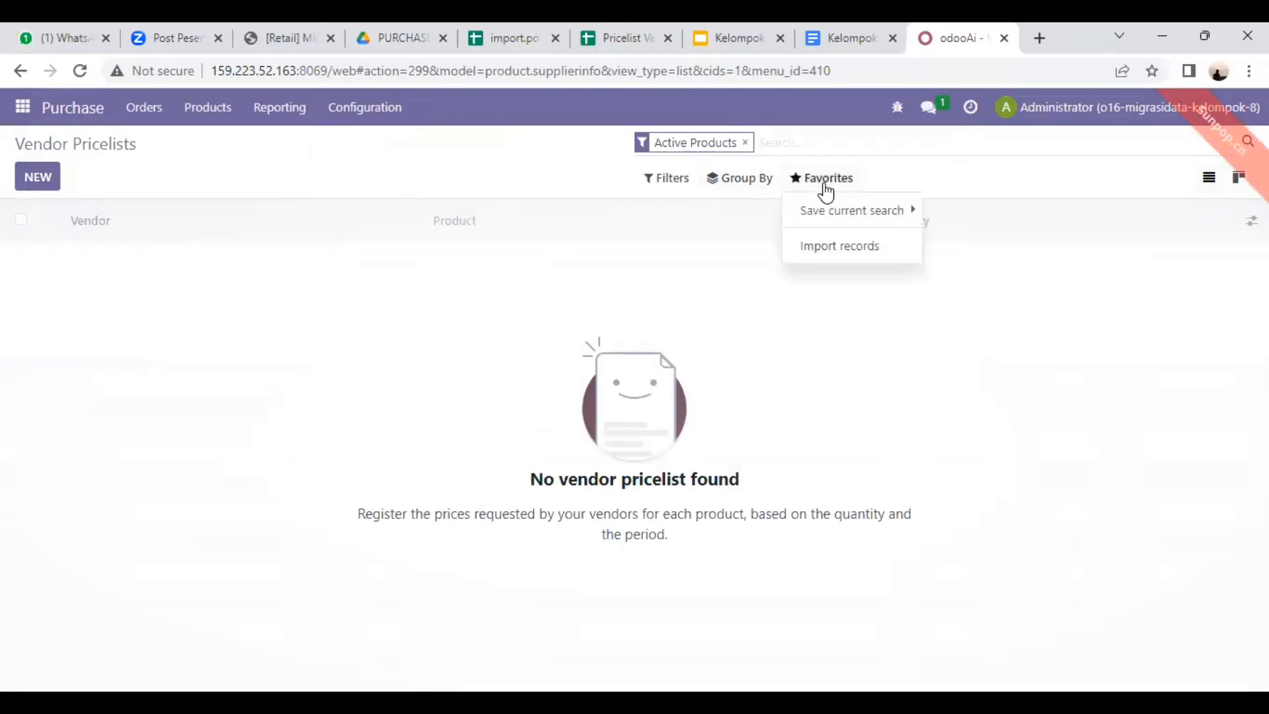
pyautogui.click(823, 250)
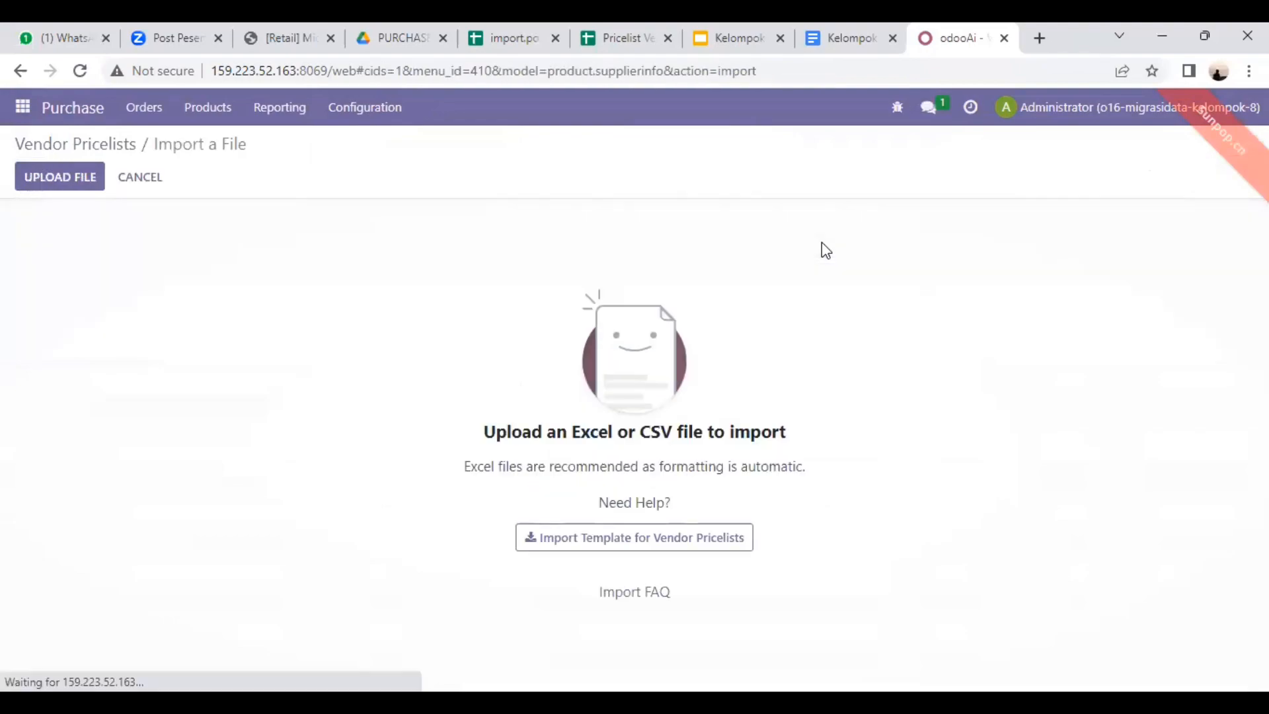
# Step: Upload the Pricelist Vendor (1) (2) file from Downloads, then test and run the vendor pricelist import
pyautogui.click(68, 177)
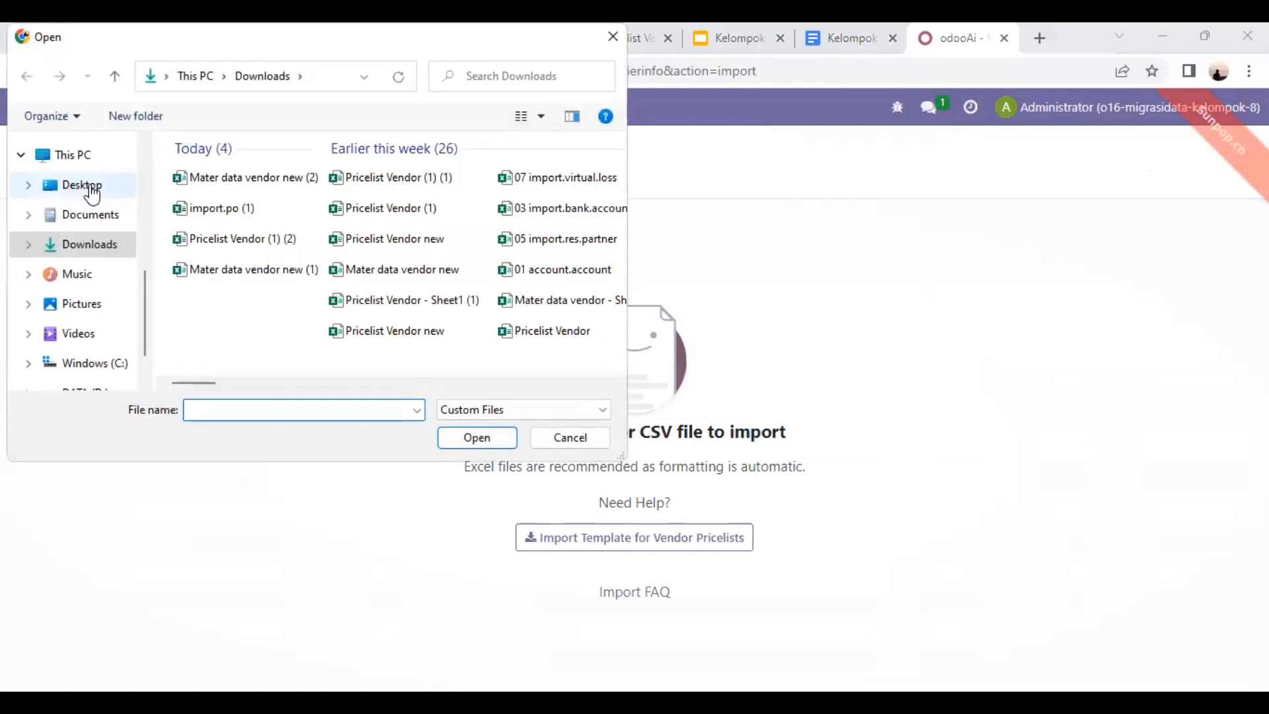
pyautogui.doubleClick(248, 240)
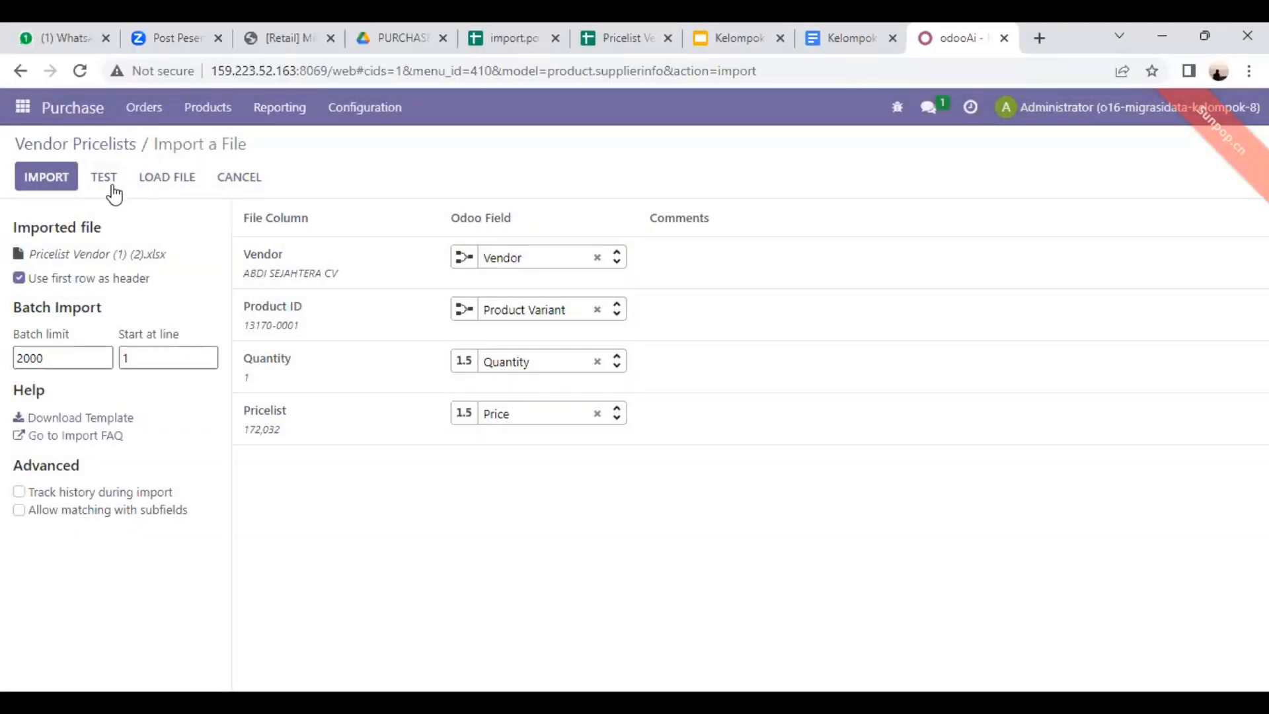
pyautogui.click(106, 177)
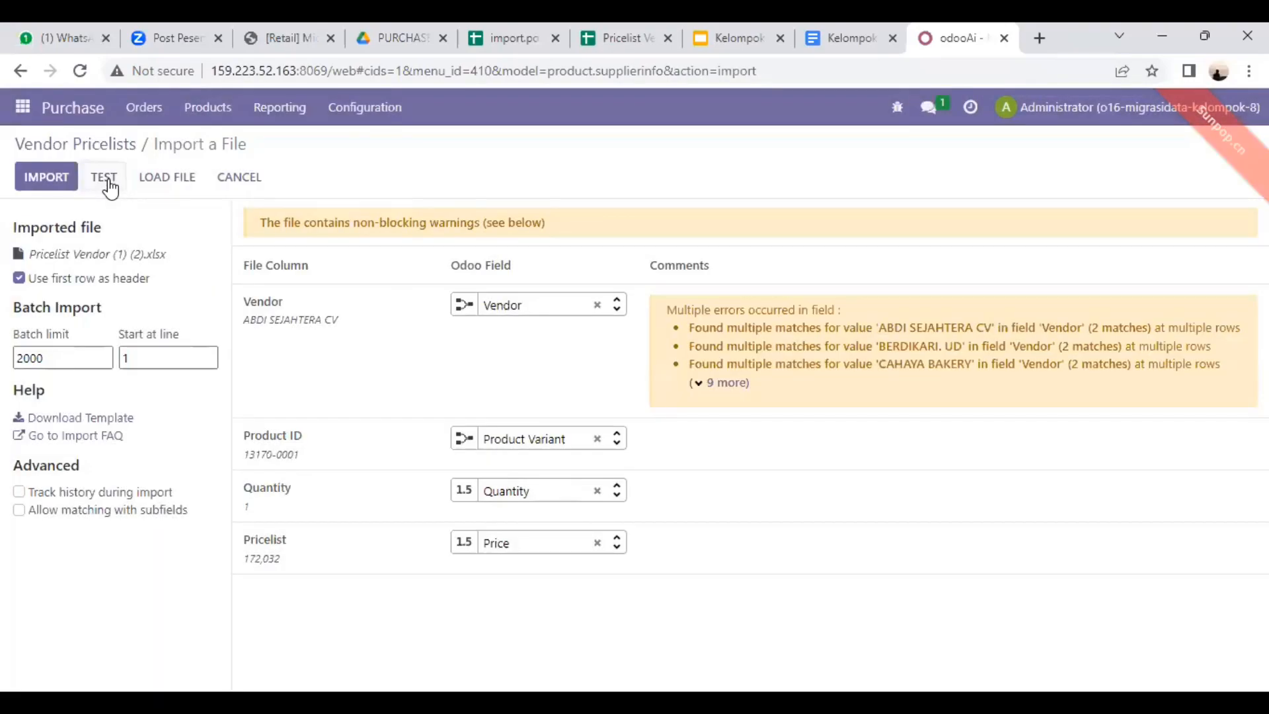
pyautogui.click(618, 549)
pyautogui.click(508, 390)
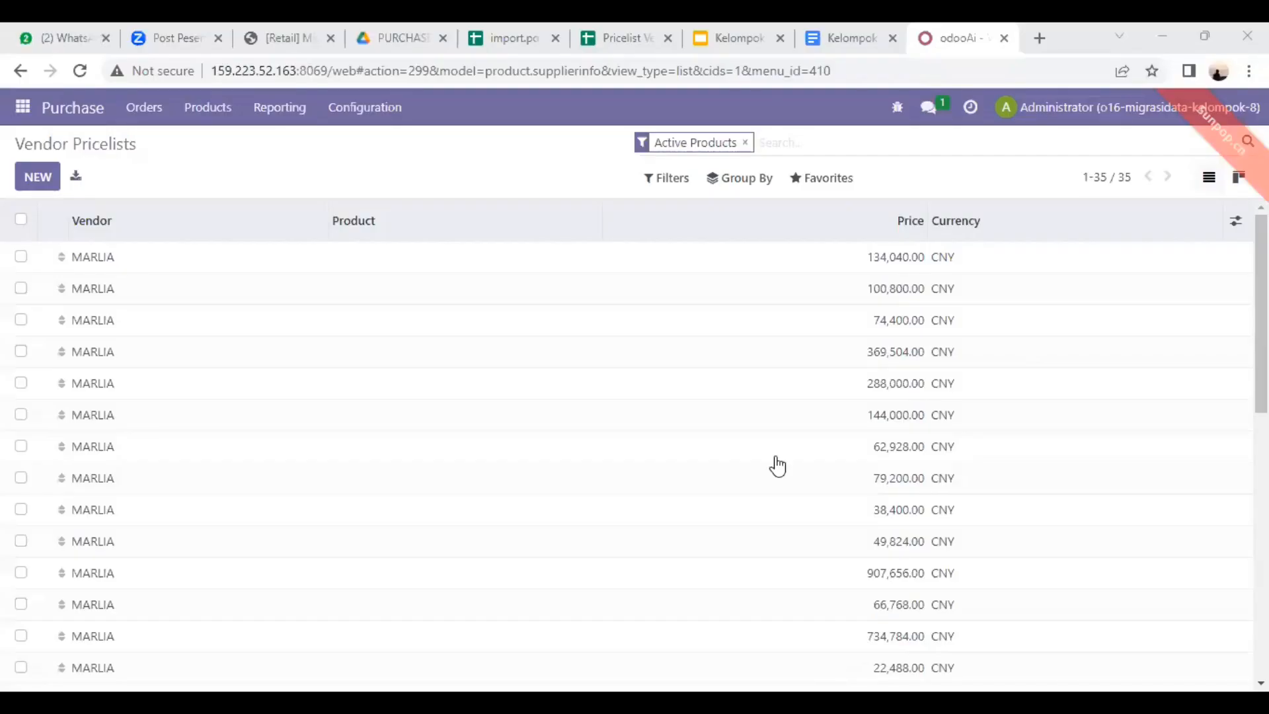
# Step: Open the Requests for Quotation list in Purchase and start a record import for purchase orders
pyautogui.scroll(-5, 538, 331)
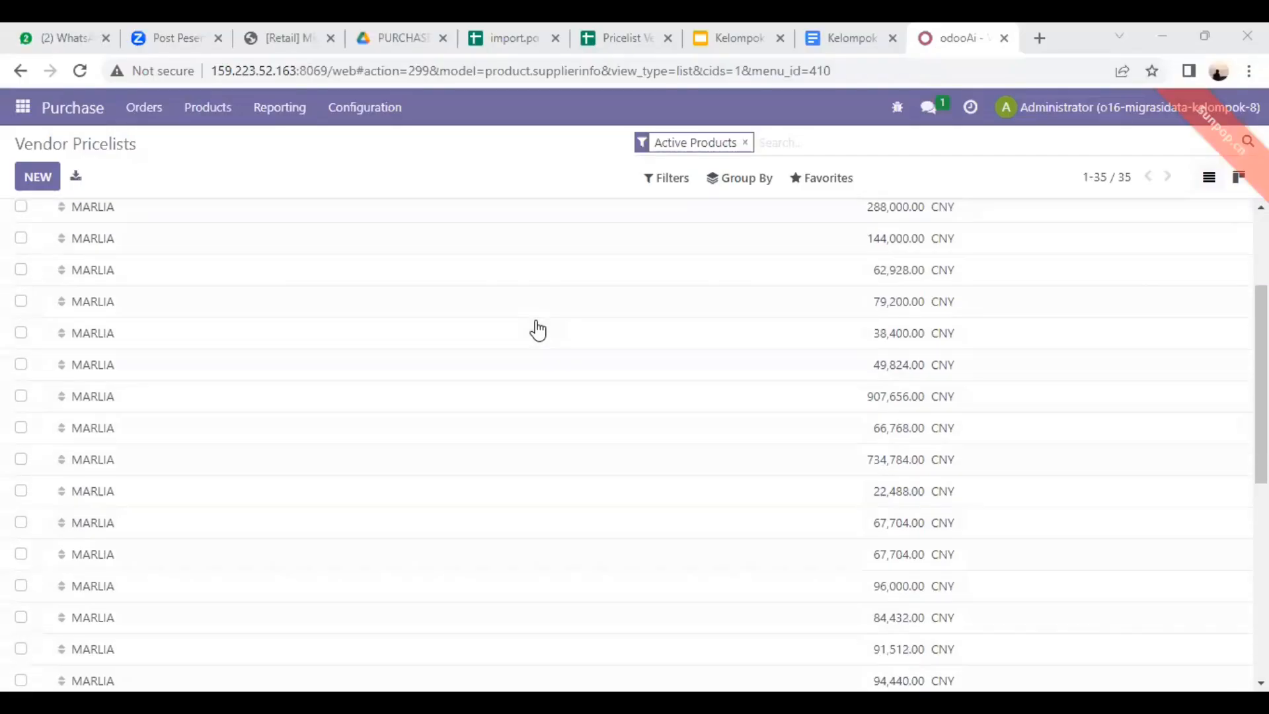
pyautogui.scroll(4, 538, 330)
pyautogui.scroll(2, 537, 330)
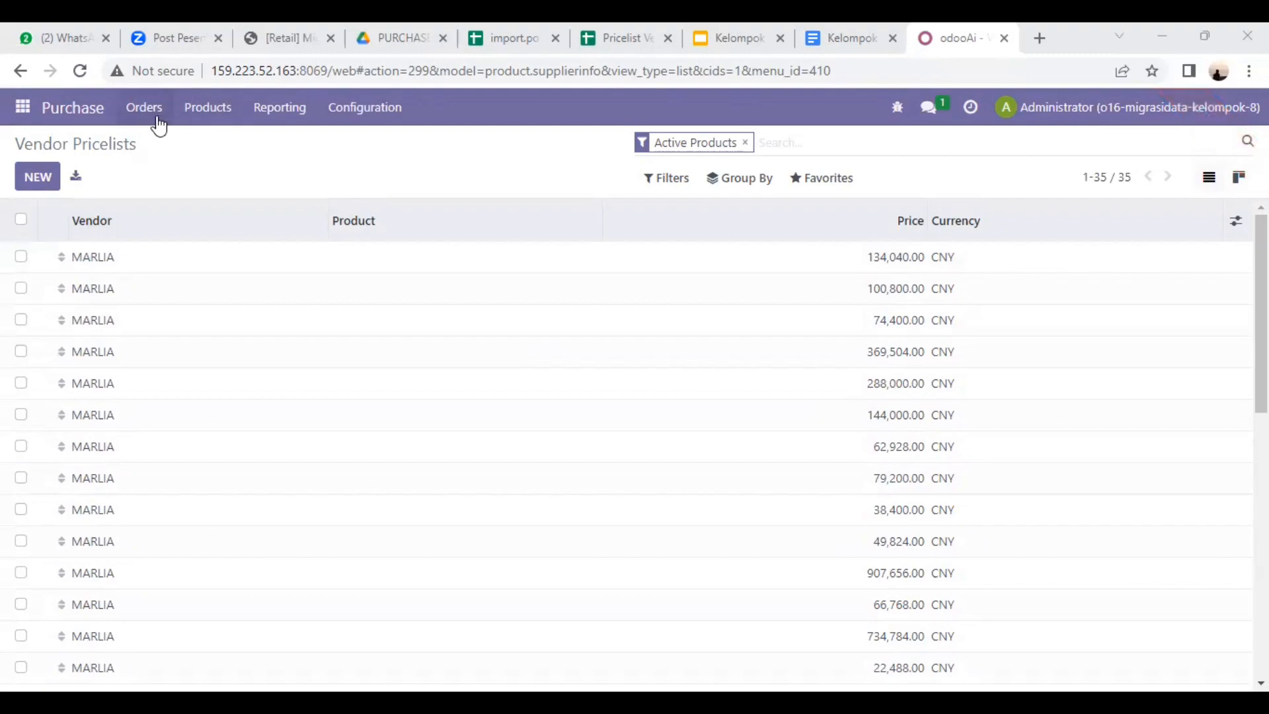
pyautogui.click(158, 119)
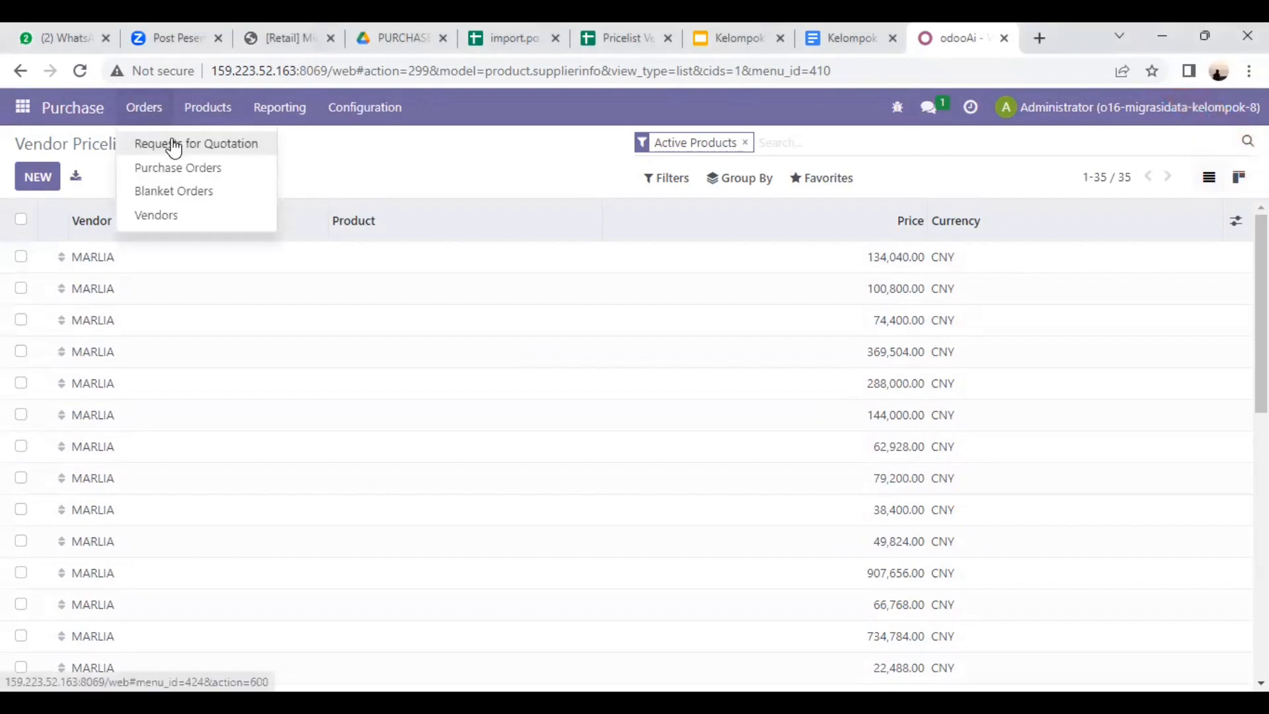
pyautogui.click(173, 141)
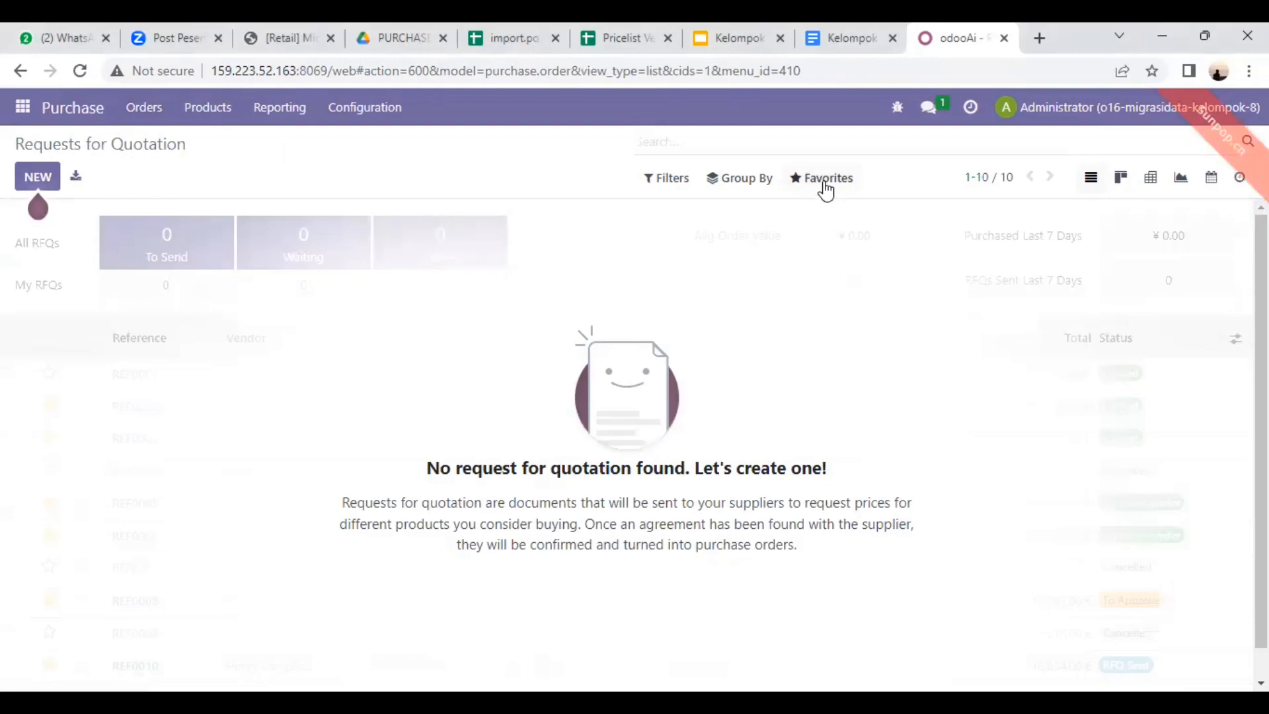
pyautogui.click(824, 183)
pyautogui.click(812, 250)
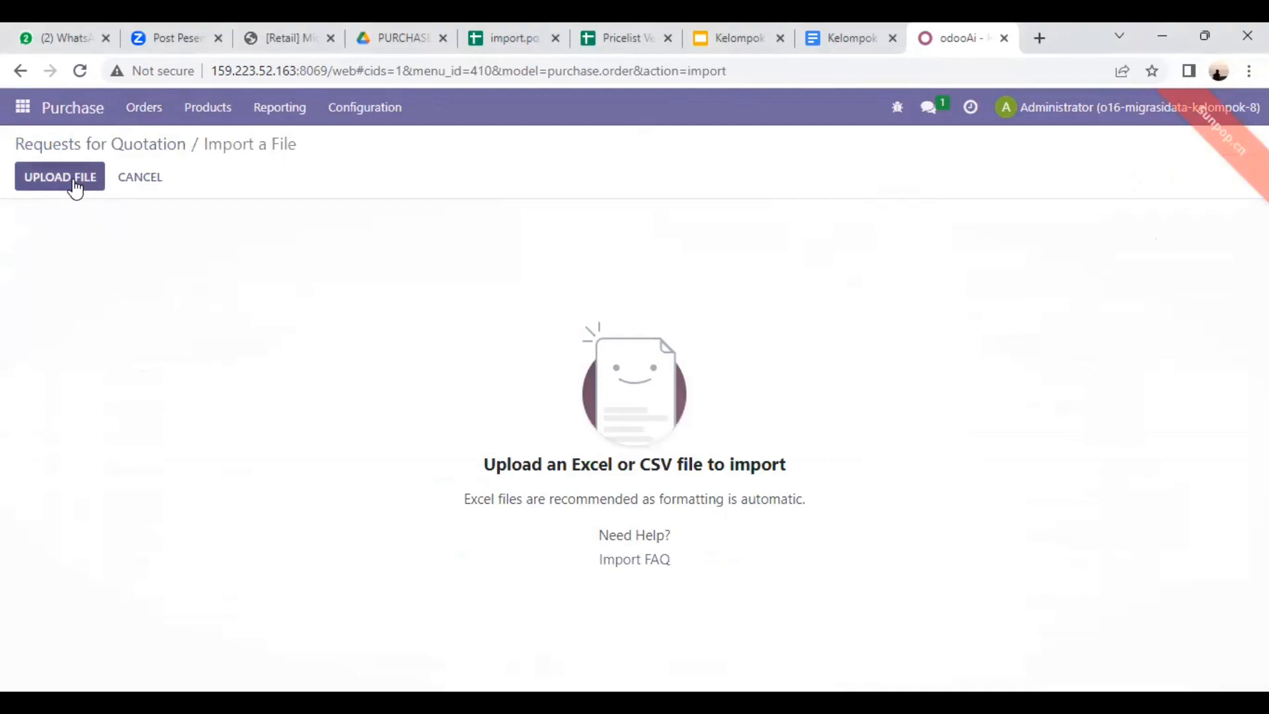
# Step: Upload the import.po (1) file from Downloads and test the purchase order import
pyautogui.click(77, 187)
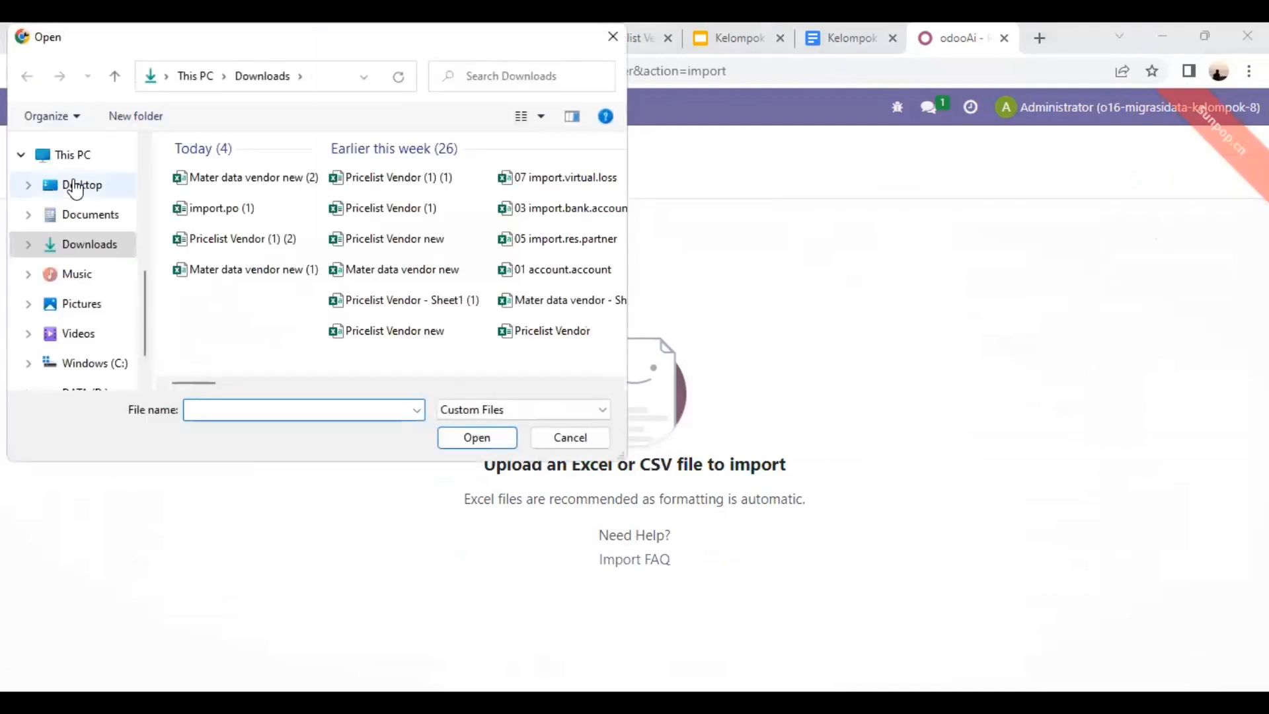
pyautogui.click(224, 210)
pyautogui.doubleClick(223, 209)
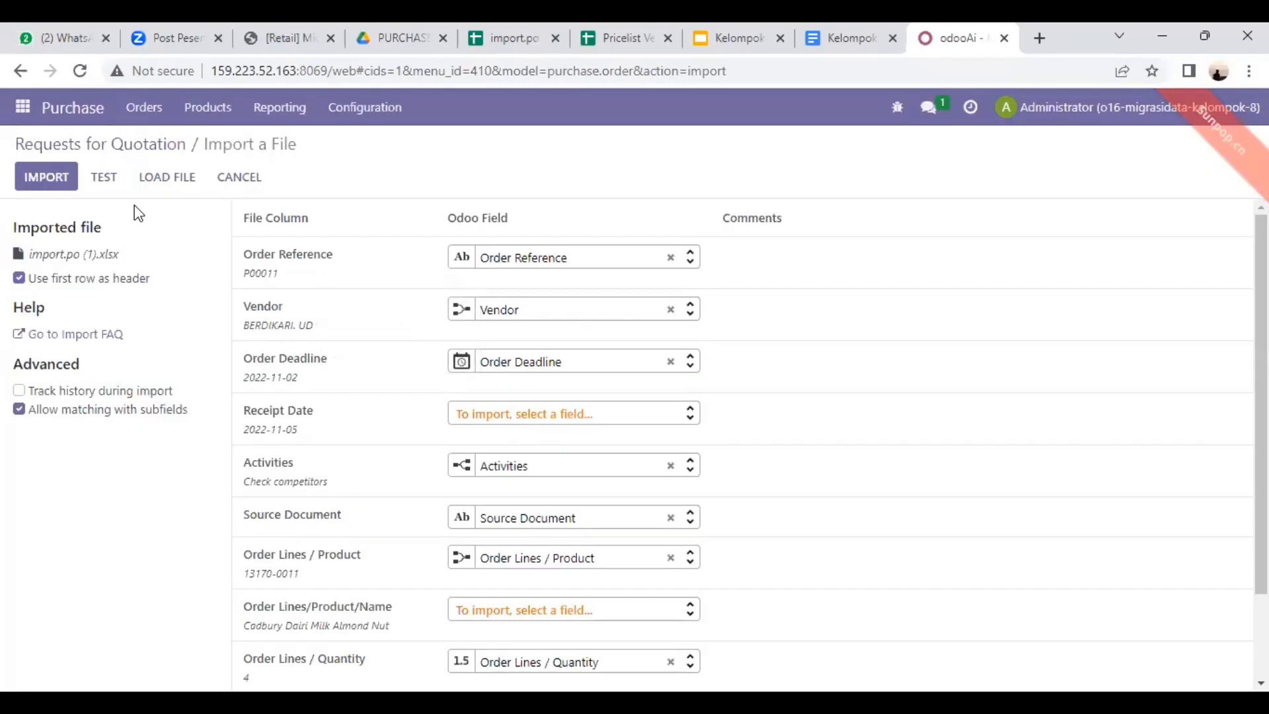
pyautogui.click(104, 175)
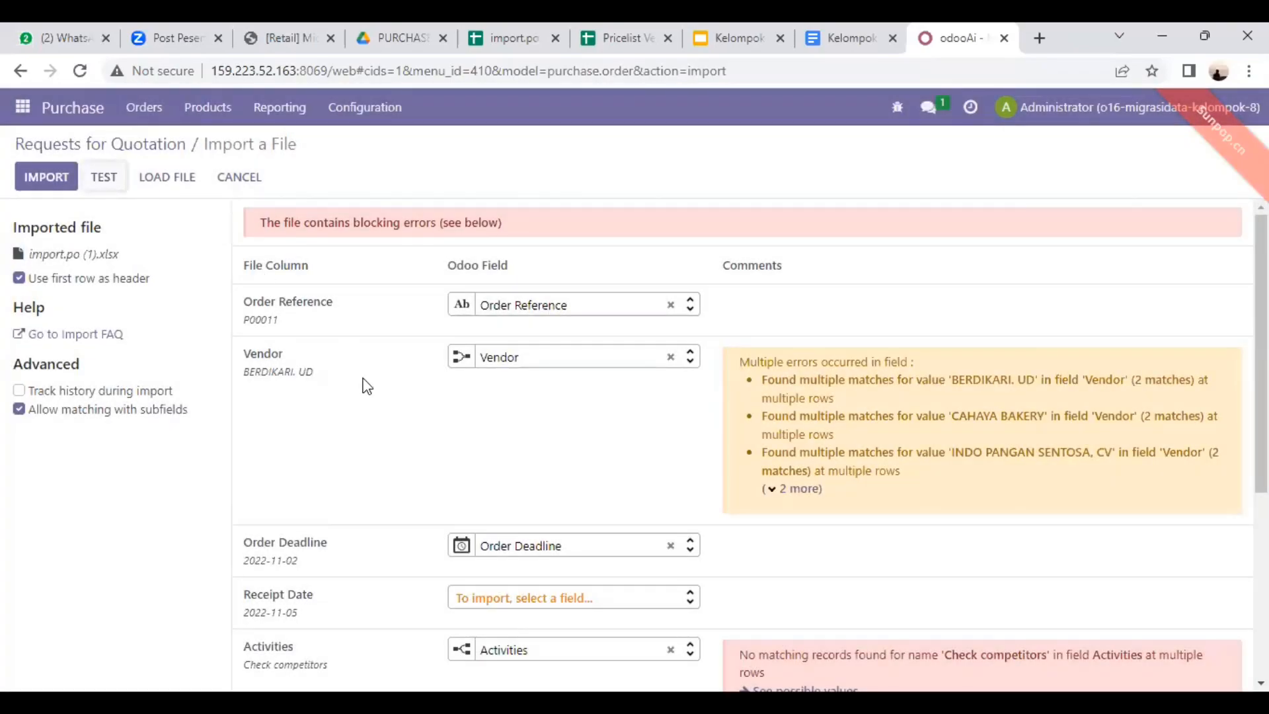
# Step: Clear the Odoo field mapping of the Activities column in the purchase order import
pyautogui.scroll(-5, 363, 387)
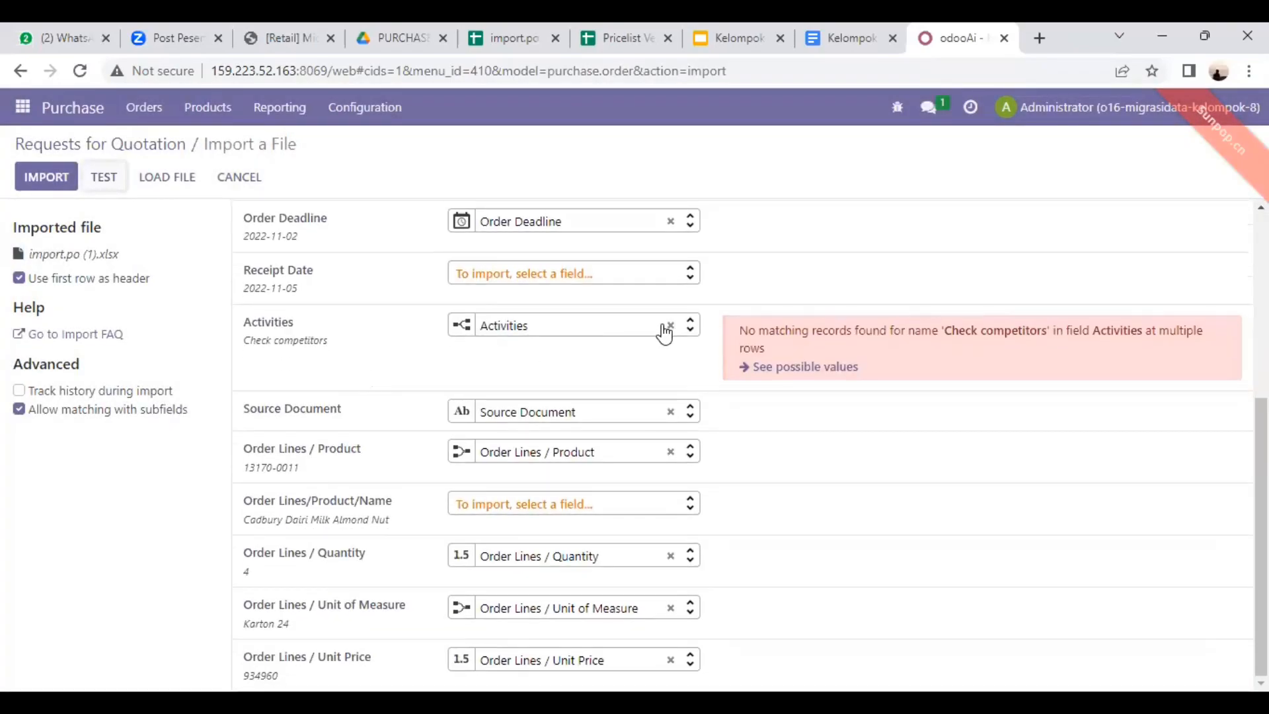
pyautogui.click(672, 329)
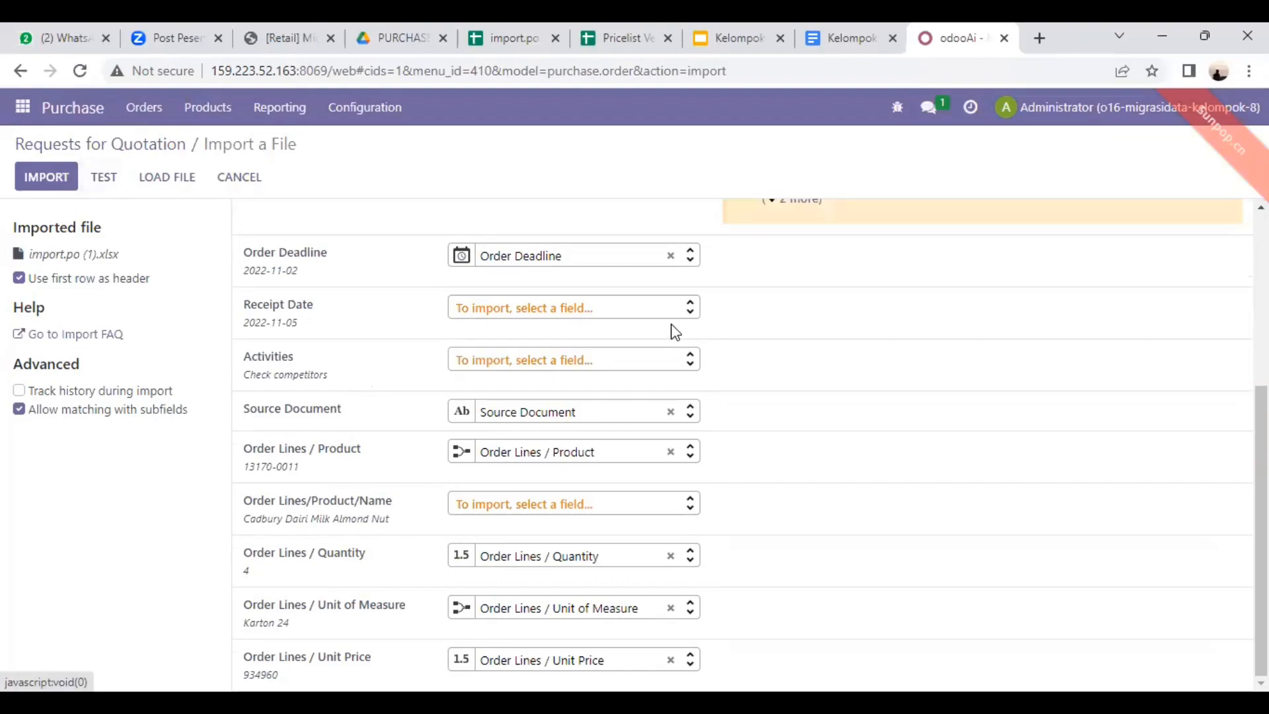
pyautogui.scroll(5, 548, 320)
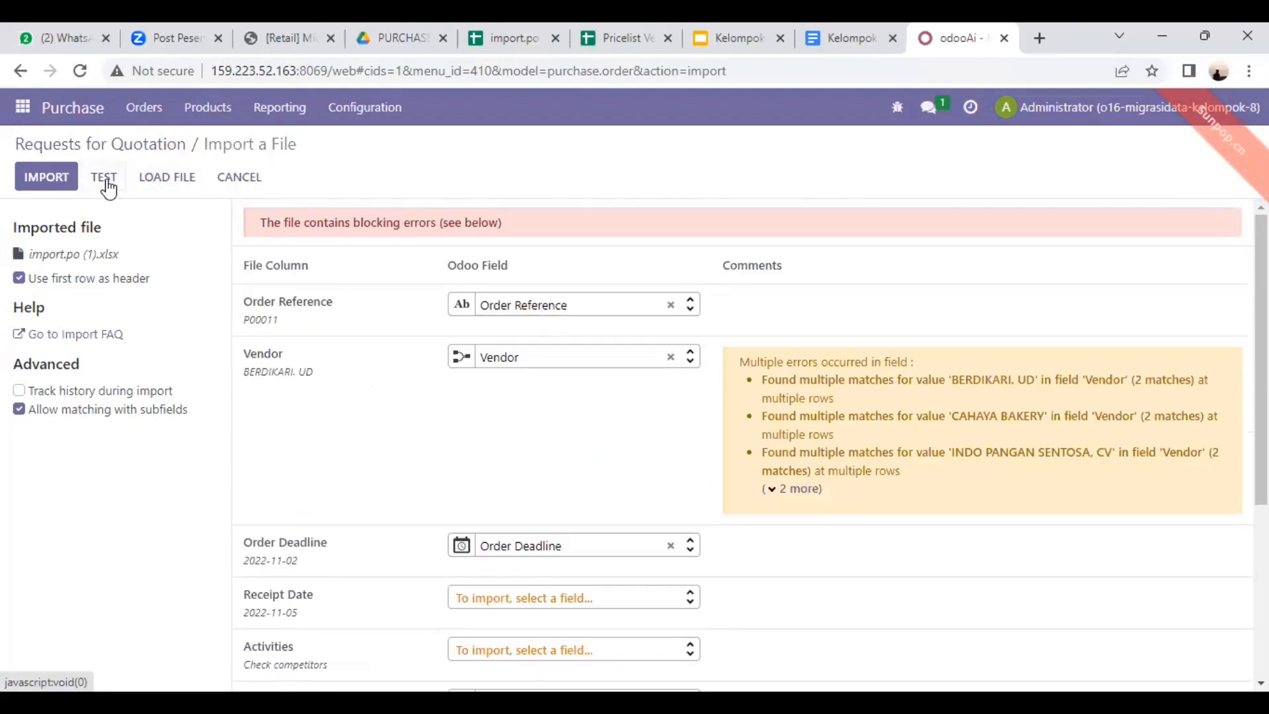
# Step: Retest the import.po (1) purchase order file and run the import
pyautogui.click(106, 178)
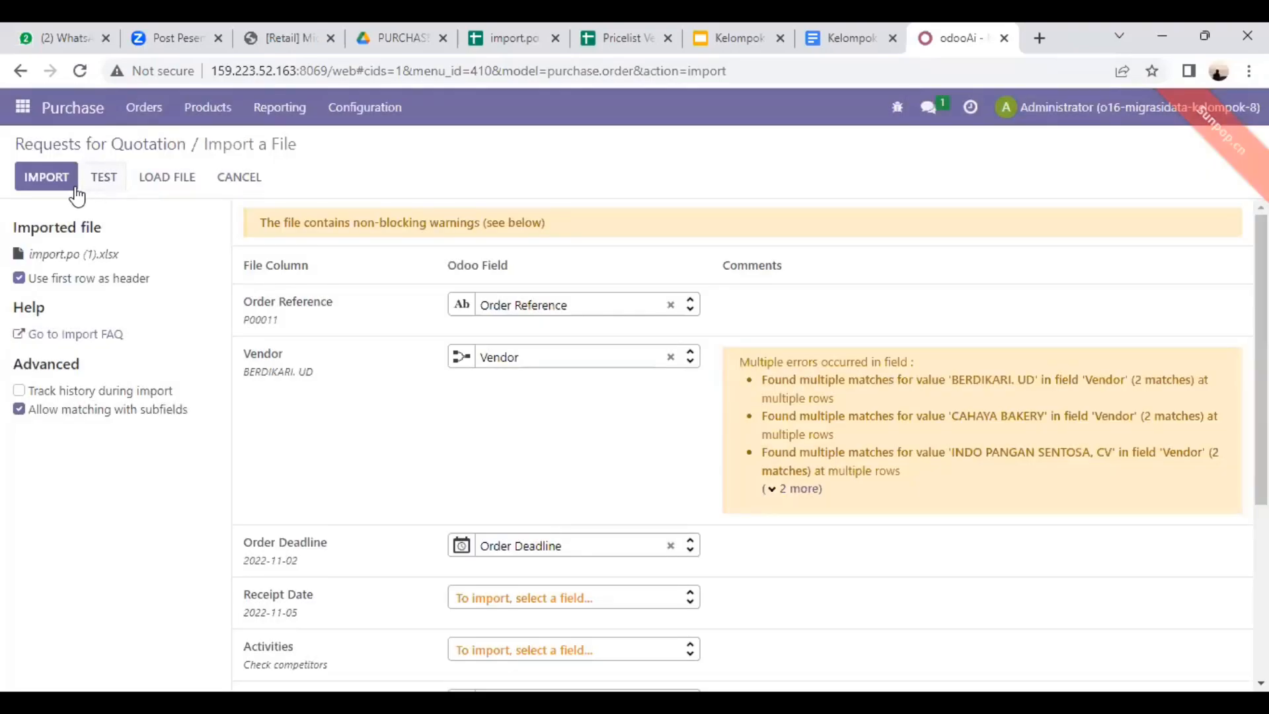
pyautogui.click(46, 181)
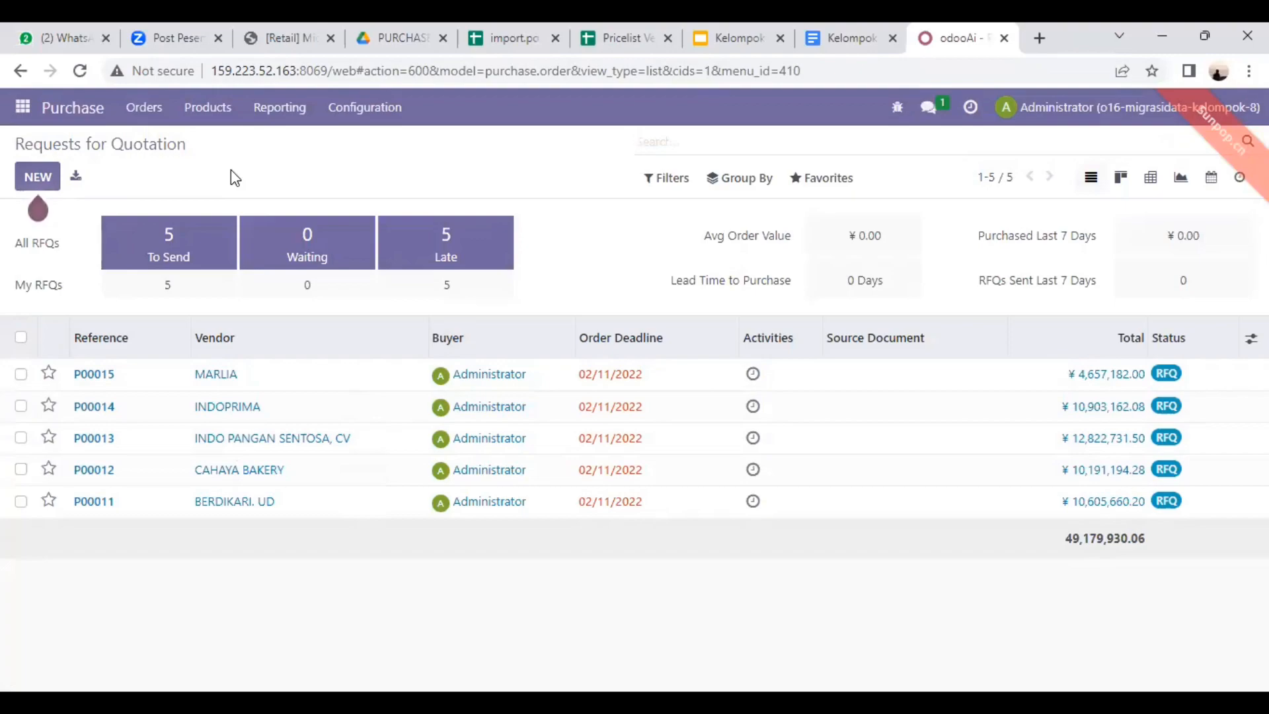
# Step: Open the user Groups list in Settings and start a new group
pyautogui.click(22, 109)
pyautogui.scroll(-1, 19, 294)
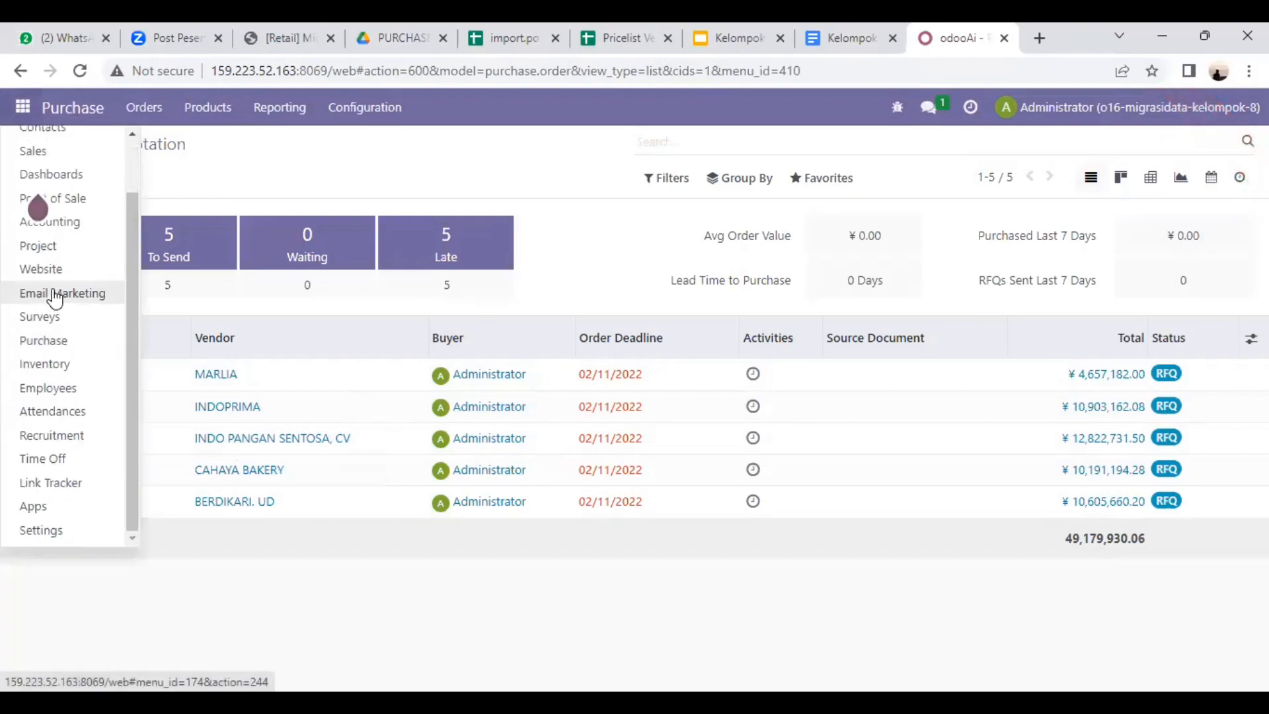
pyautogui.click(57, 530)
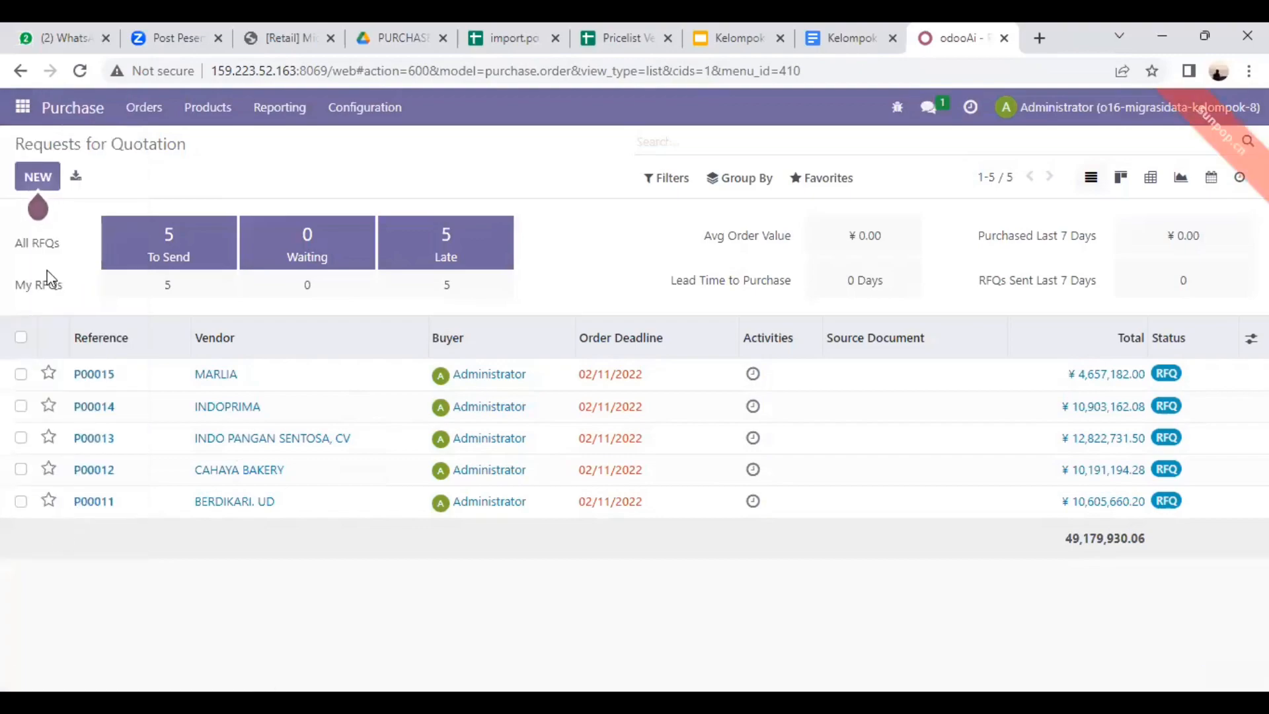
pyautogui.scroll(-20, 311, 404)
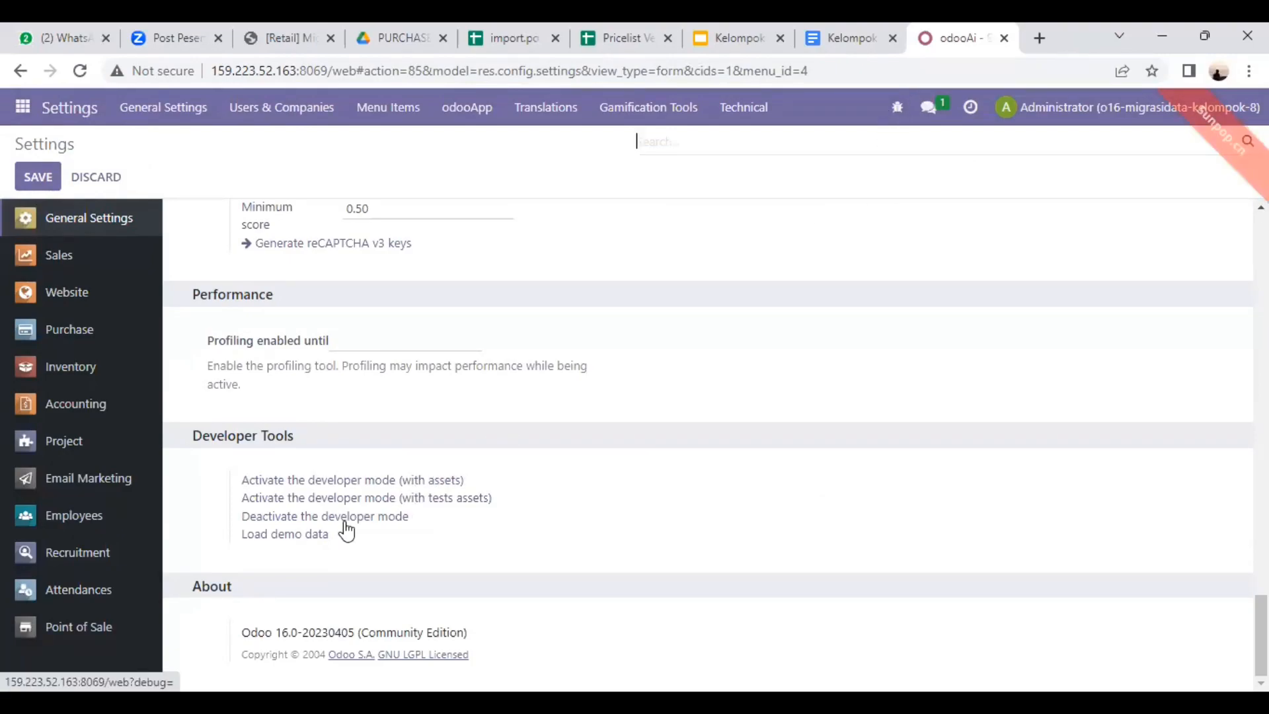
pyautogui.scroll(15, 409, 479)
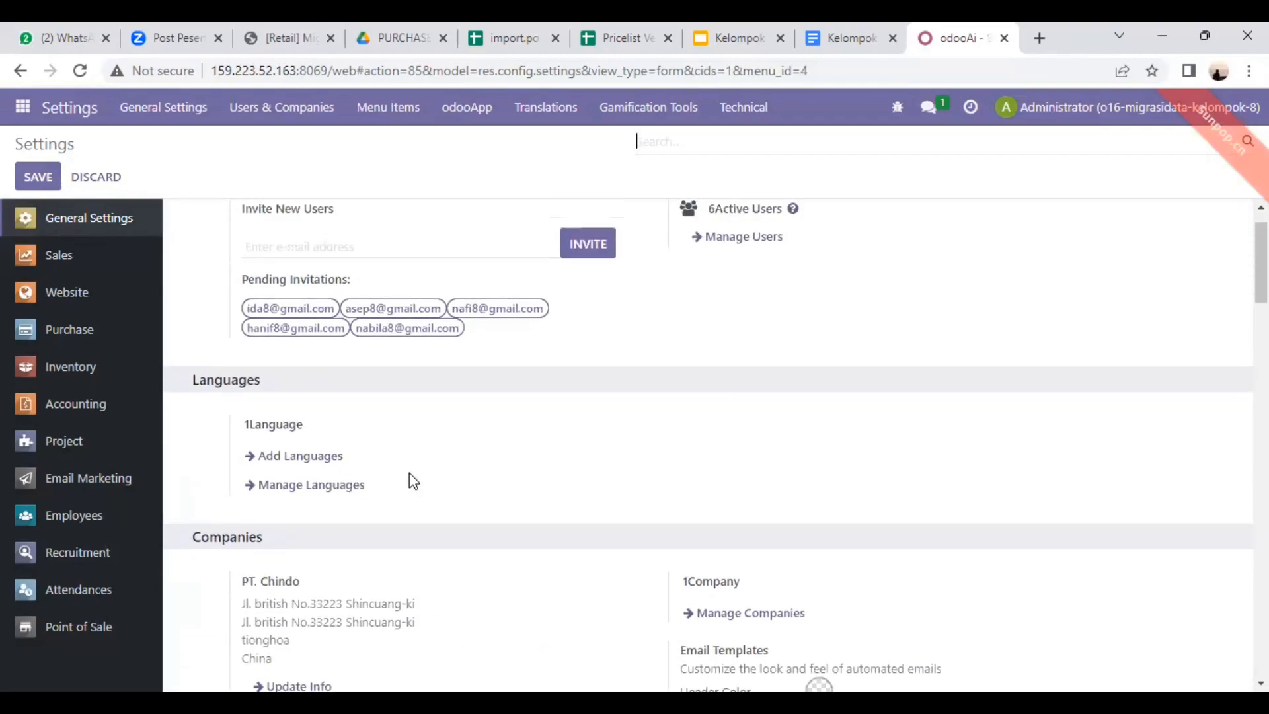
pyautogui.scroll(1, 410, 474)
pyautogui.click(311, 114)
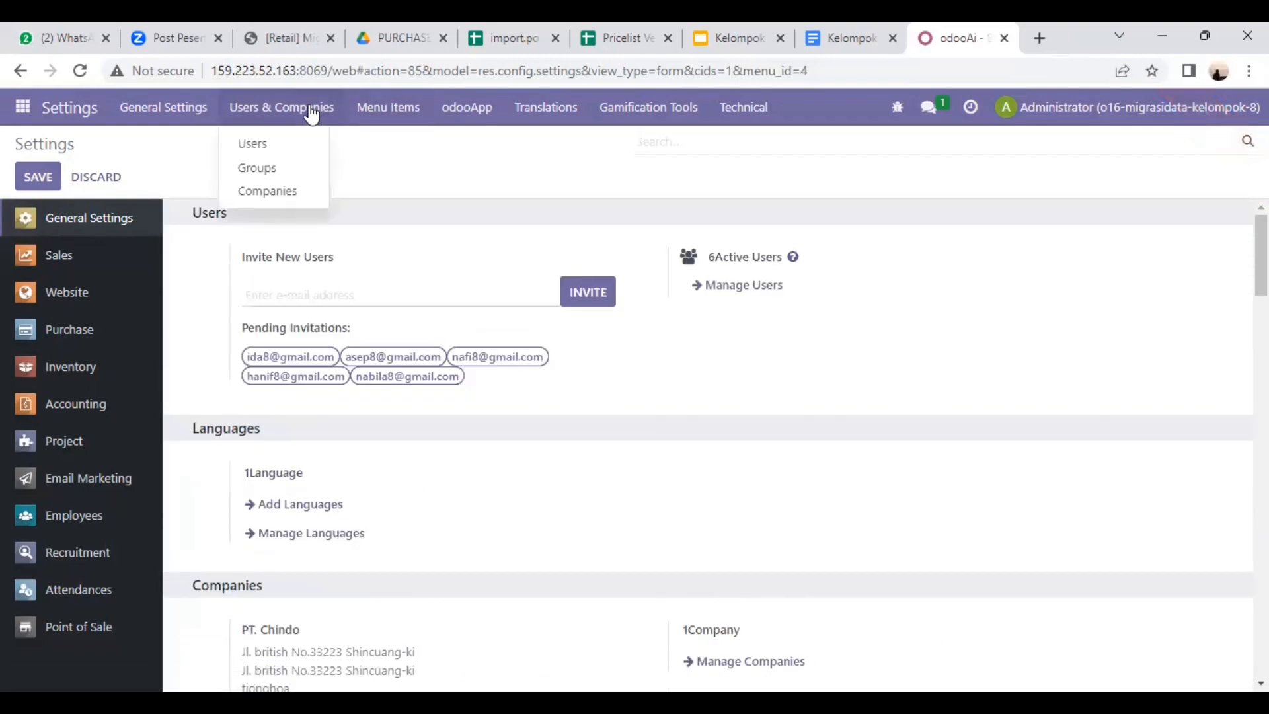
pyautogui.click(273, 168)
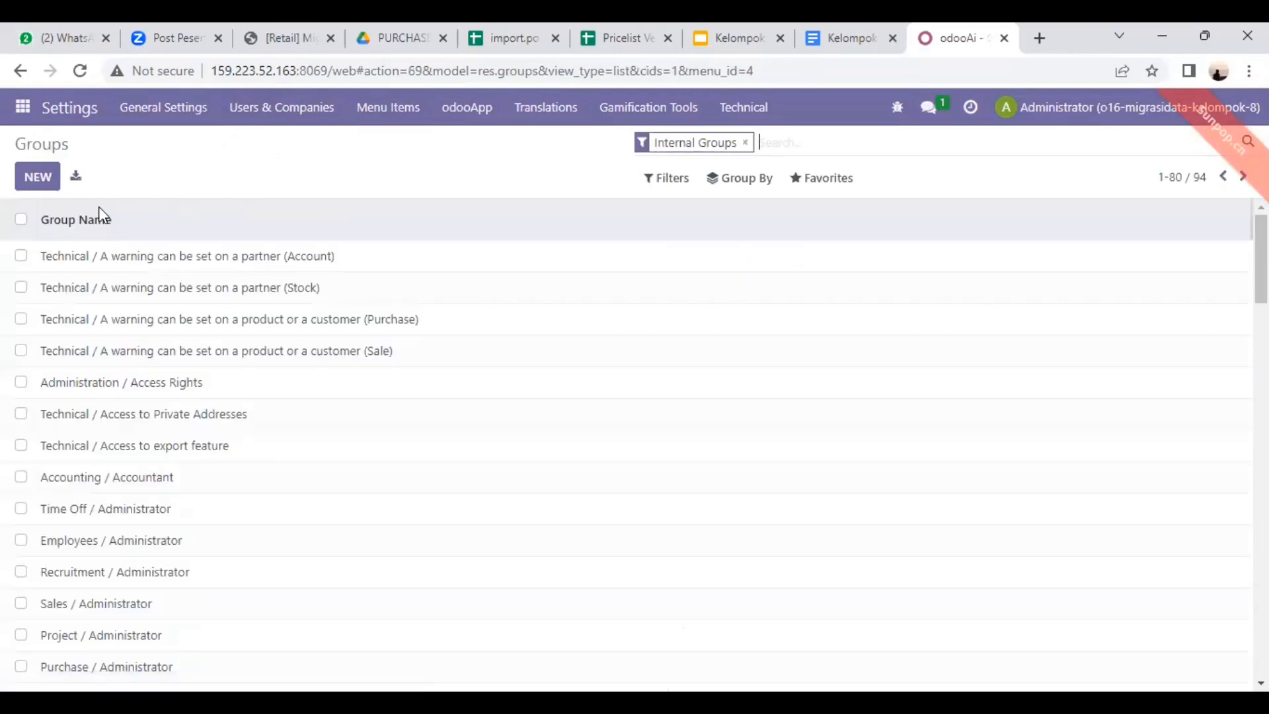
pyautogui.click(37, 177)
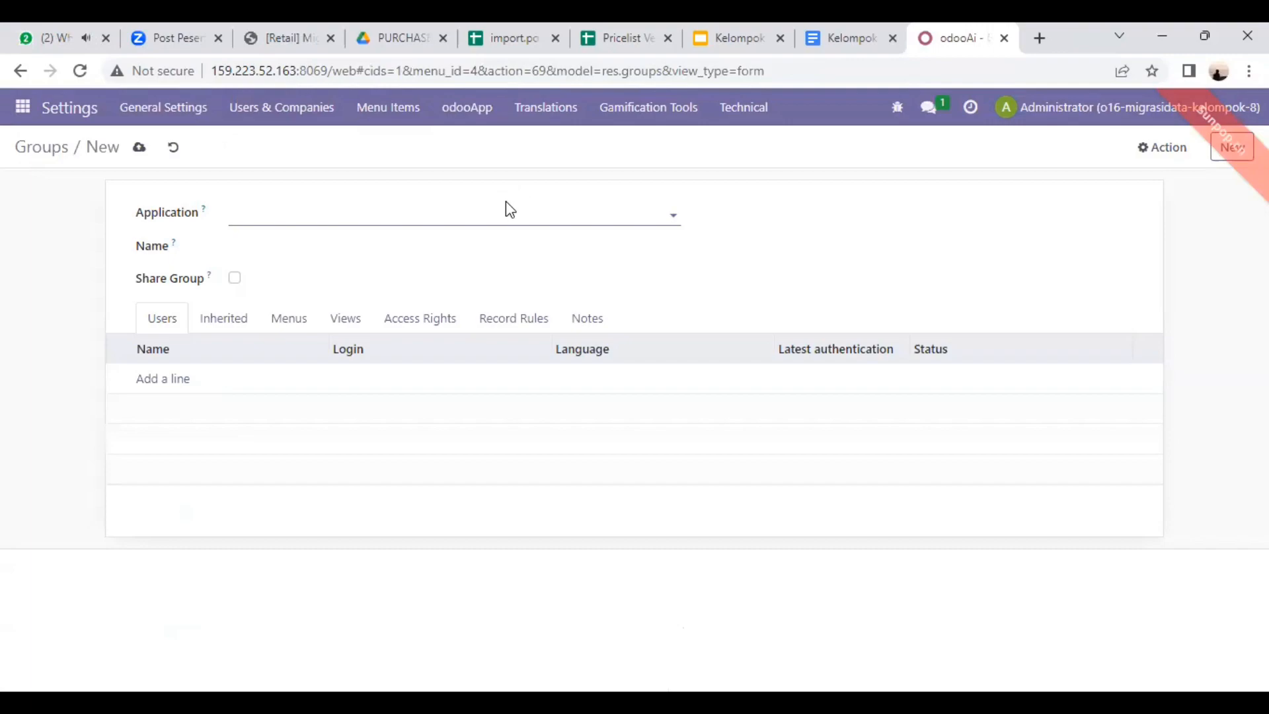
# Step: Set the new group's application to perusahaan retail and its name to Kelompok 8
pyautogui.click(448, 213)
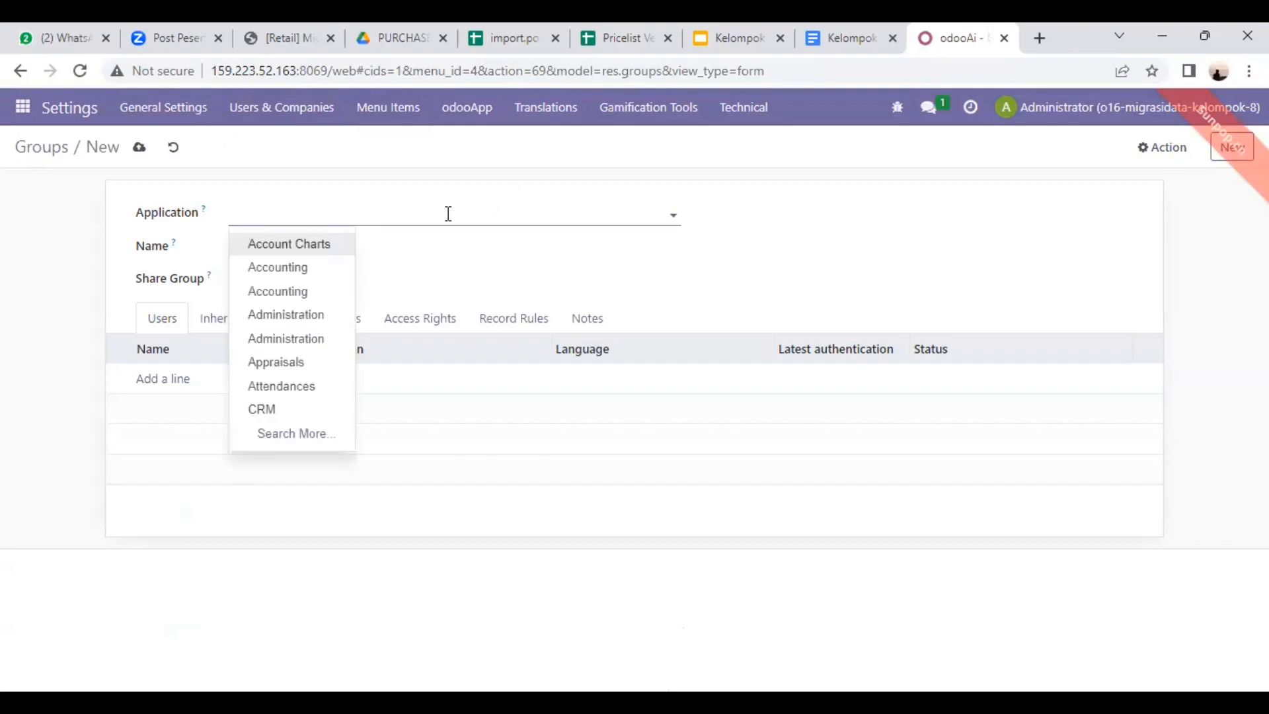
pyautogui.write('perusahaa')
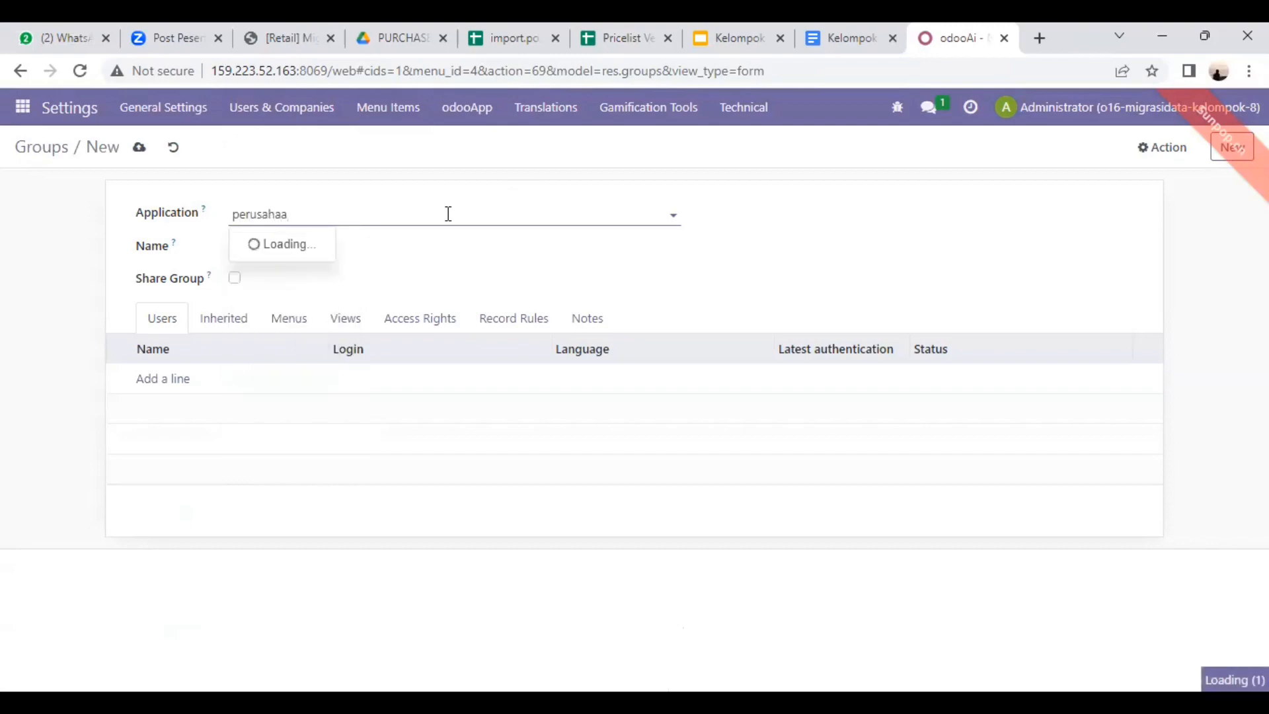
pyautogui.write('n retail')
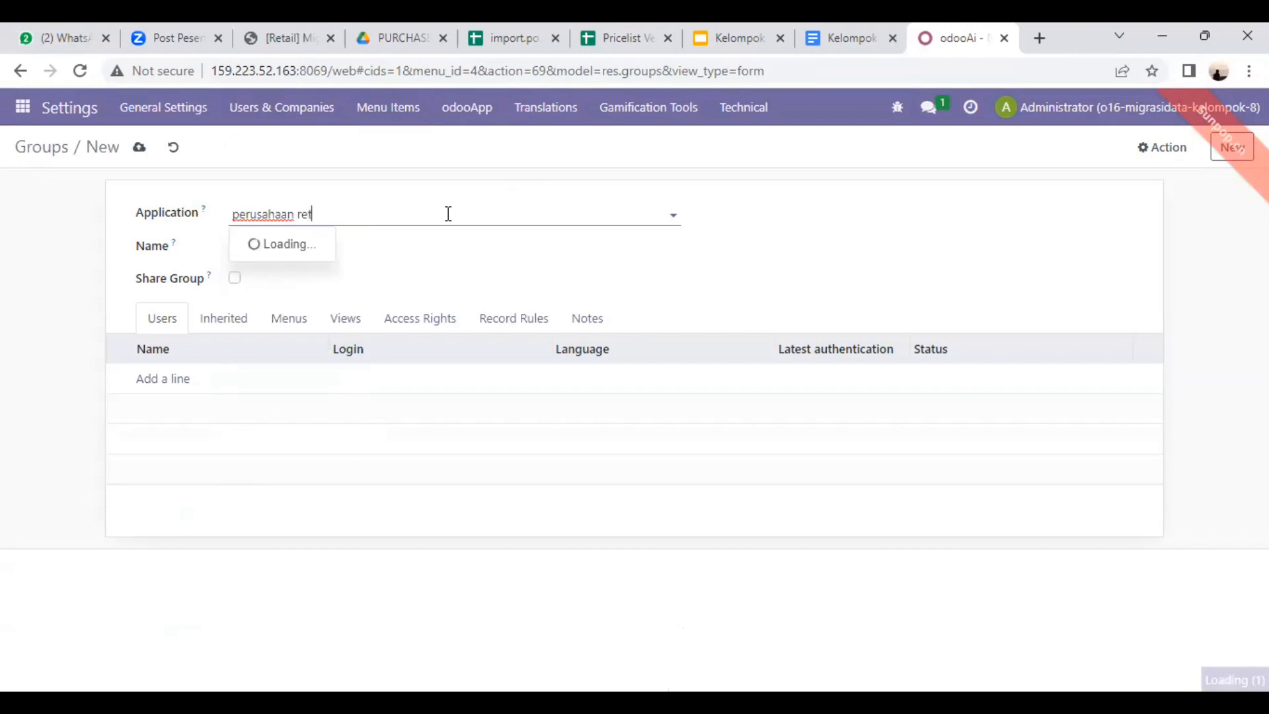
pyautogui.click(452, 250)
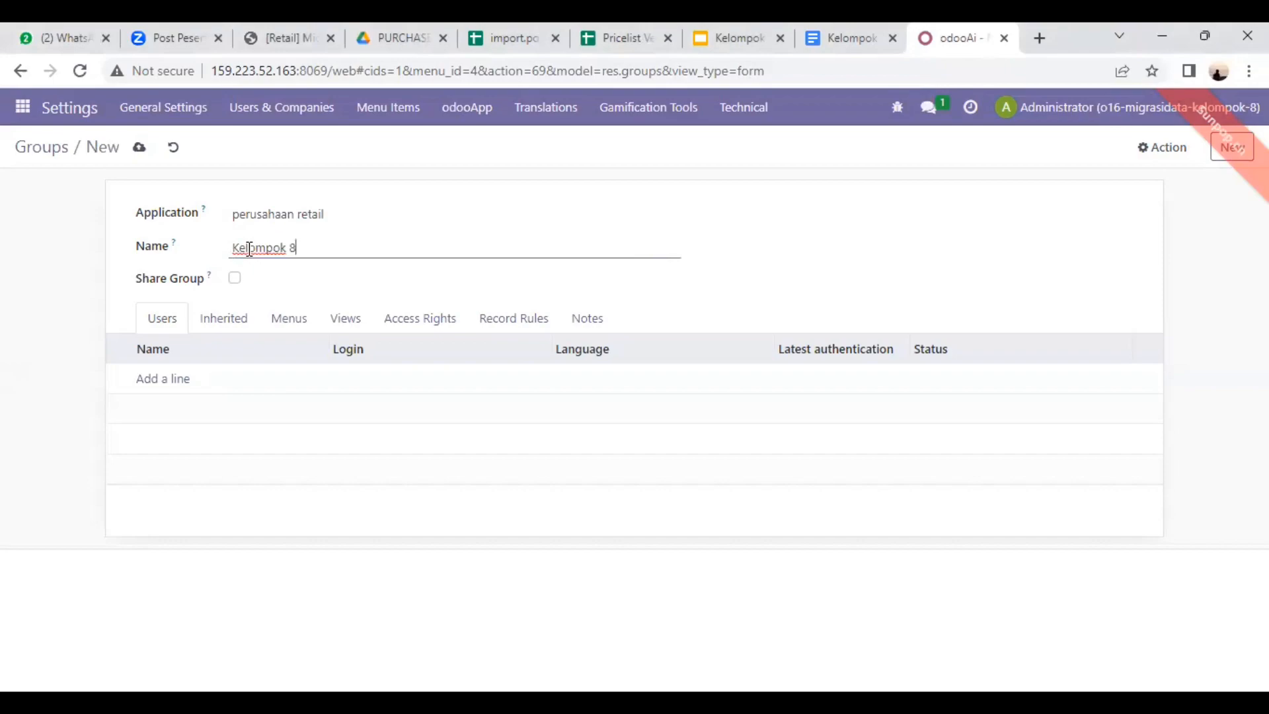
pyautogui.click(200, 386)
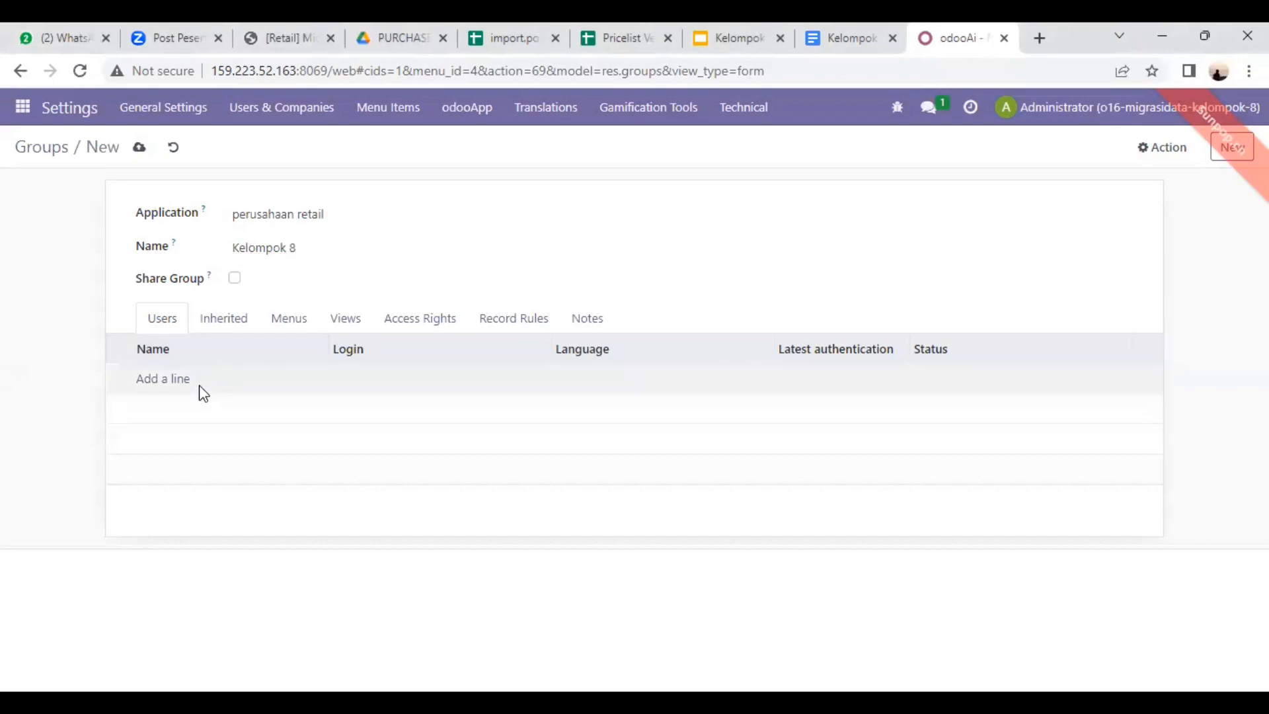
# Step: Add the last listed internal user to the Kelompok 8 group and save the group
pyautogui.click(177, 383)
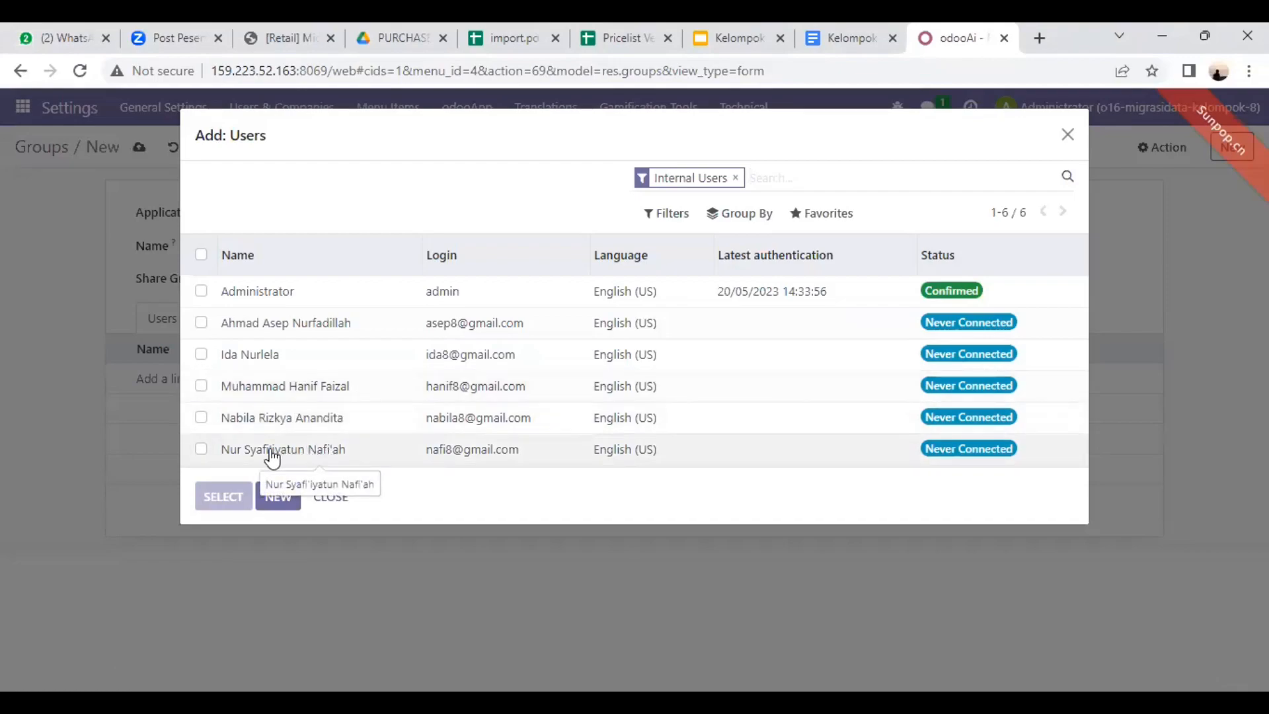
pyautogui.click(201, 450)
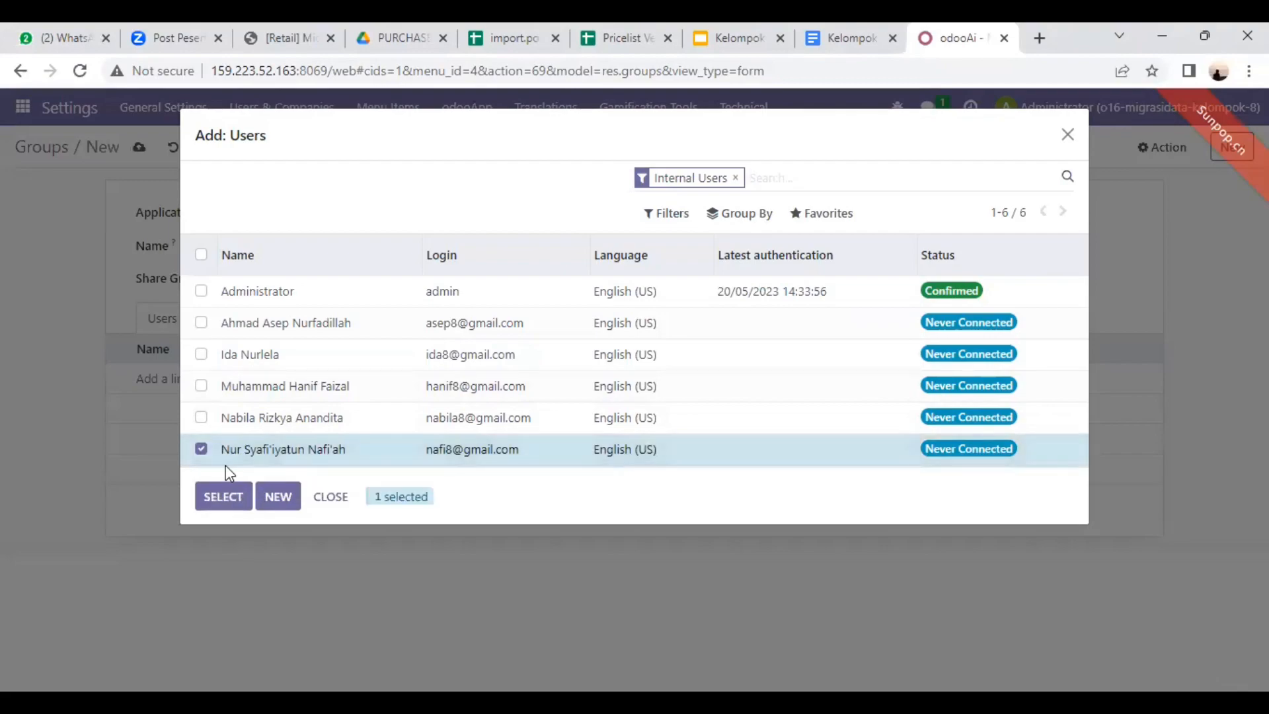
pyautogui.click(230, 500)
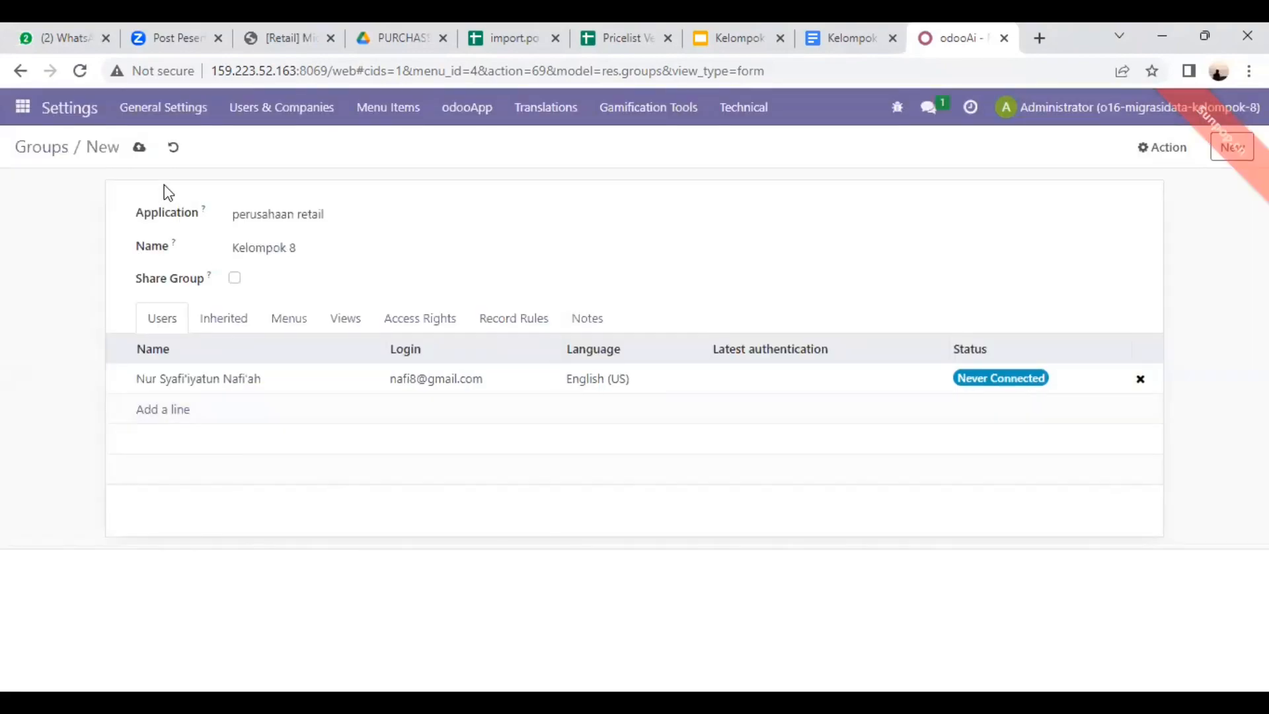
pyautogui.click(1143, 151)
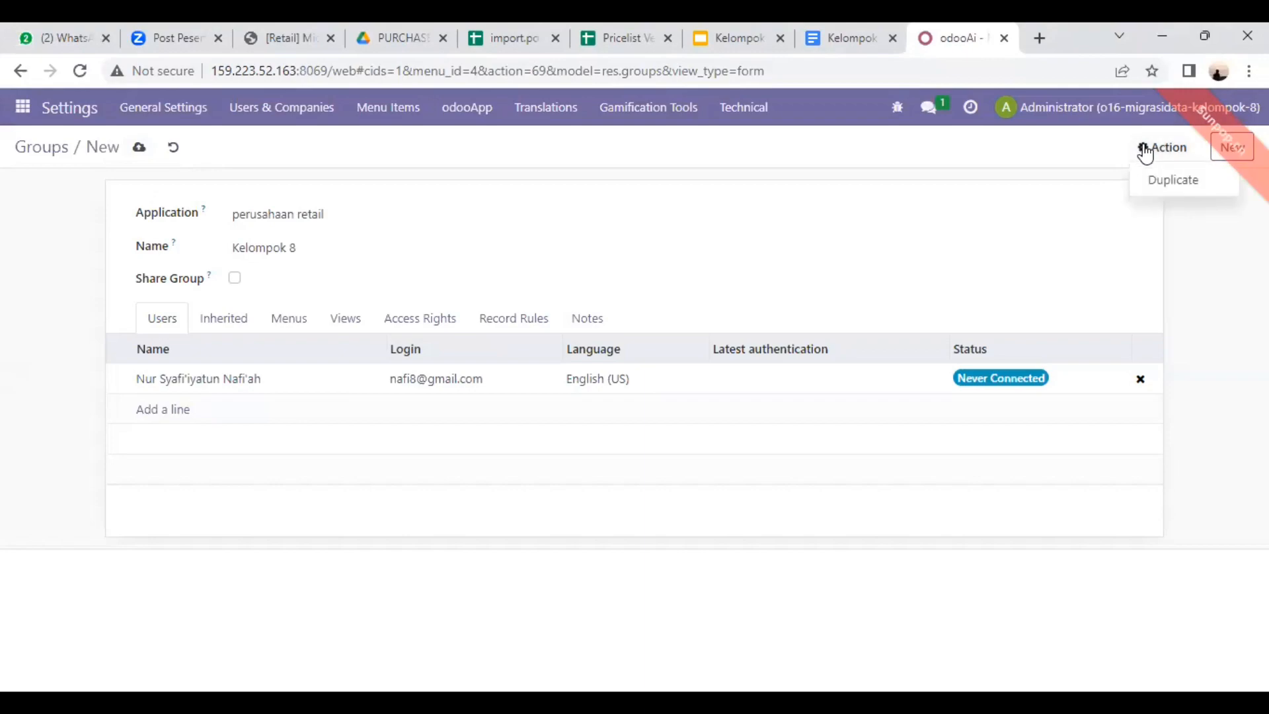
pyautogui.click(139, 148)
# Step: Add two more internal users to Kelompok 8: the one listed directly after Administrator, then the second one after Administrator among those remaining
pyautogui.click(163, 411)
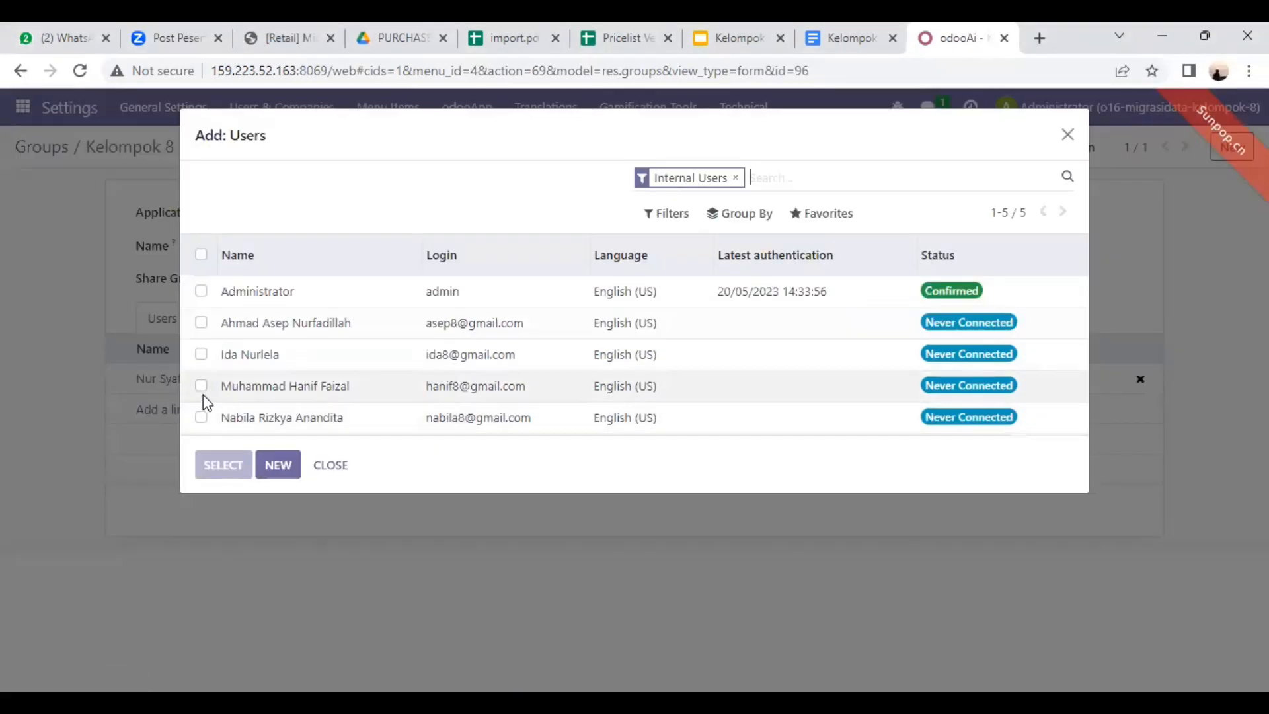
pyautogui.click(201, 322)
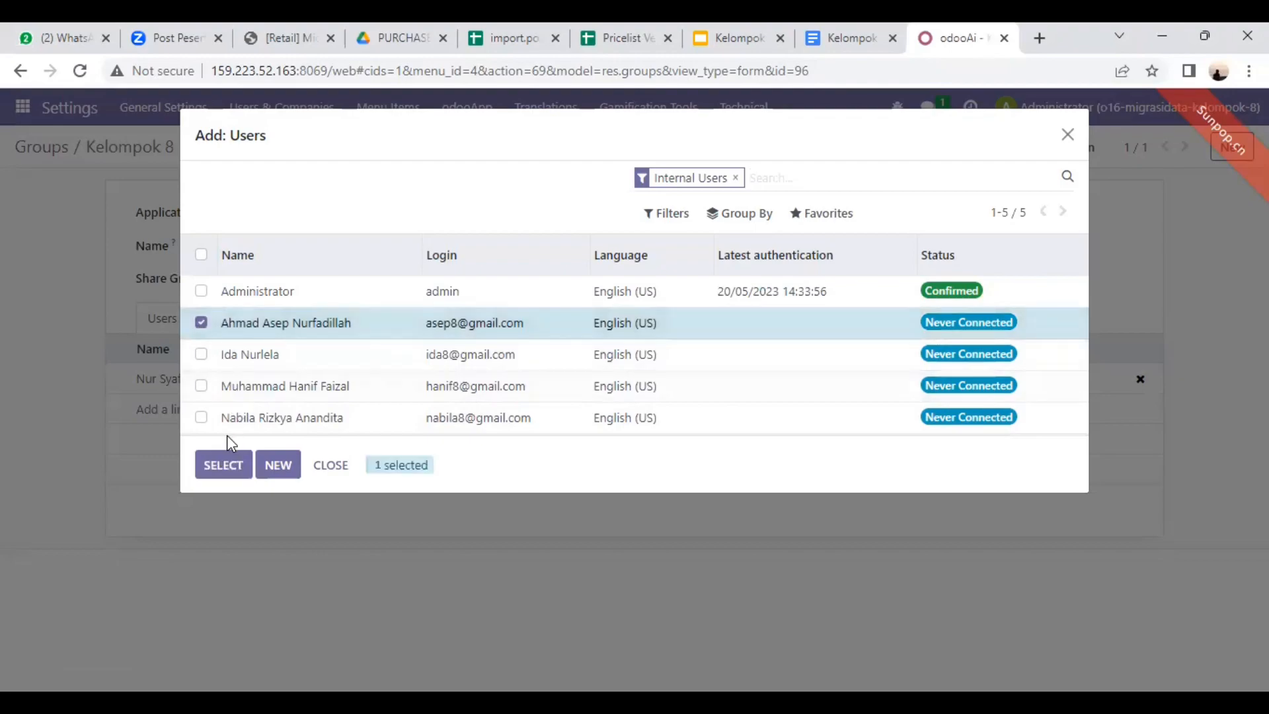
pyautogui.click(225, 464)
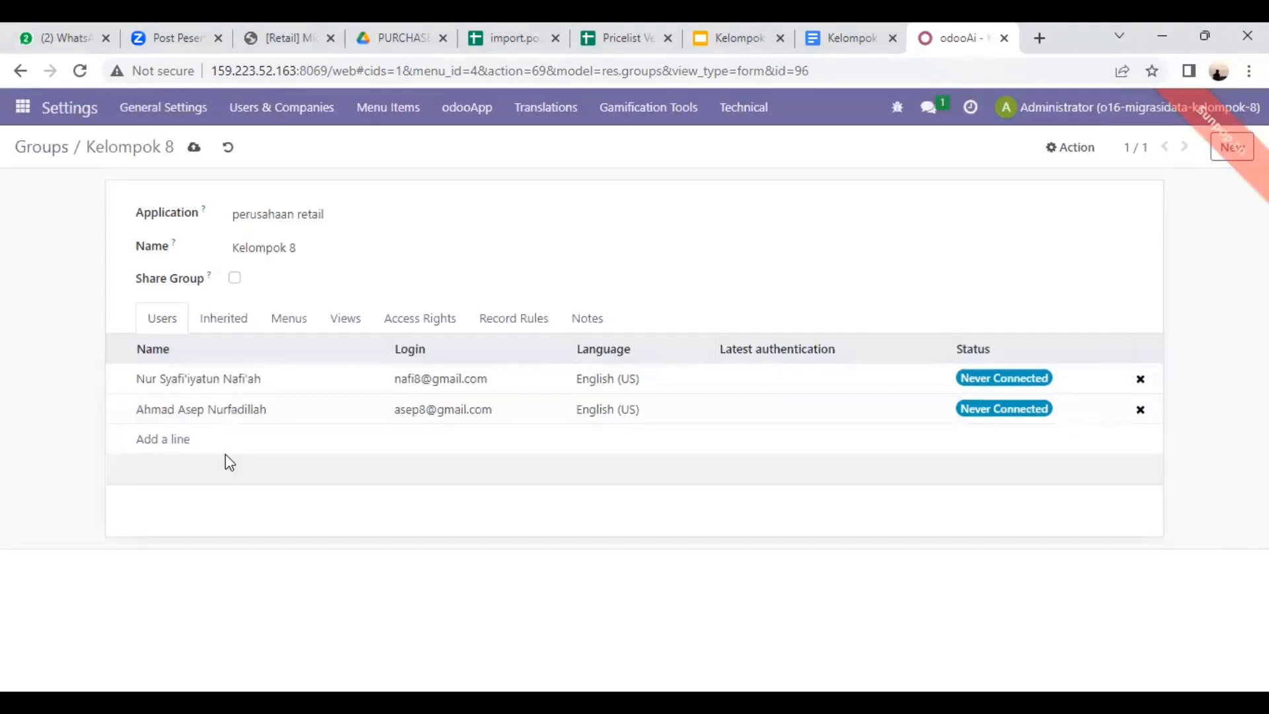
pyautogui.click(170, 440)
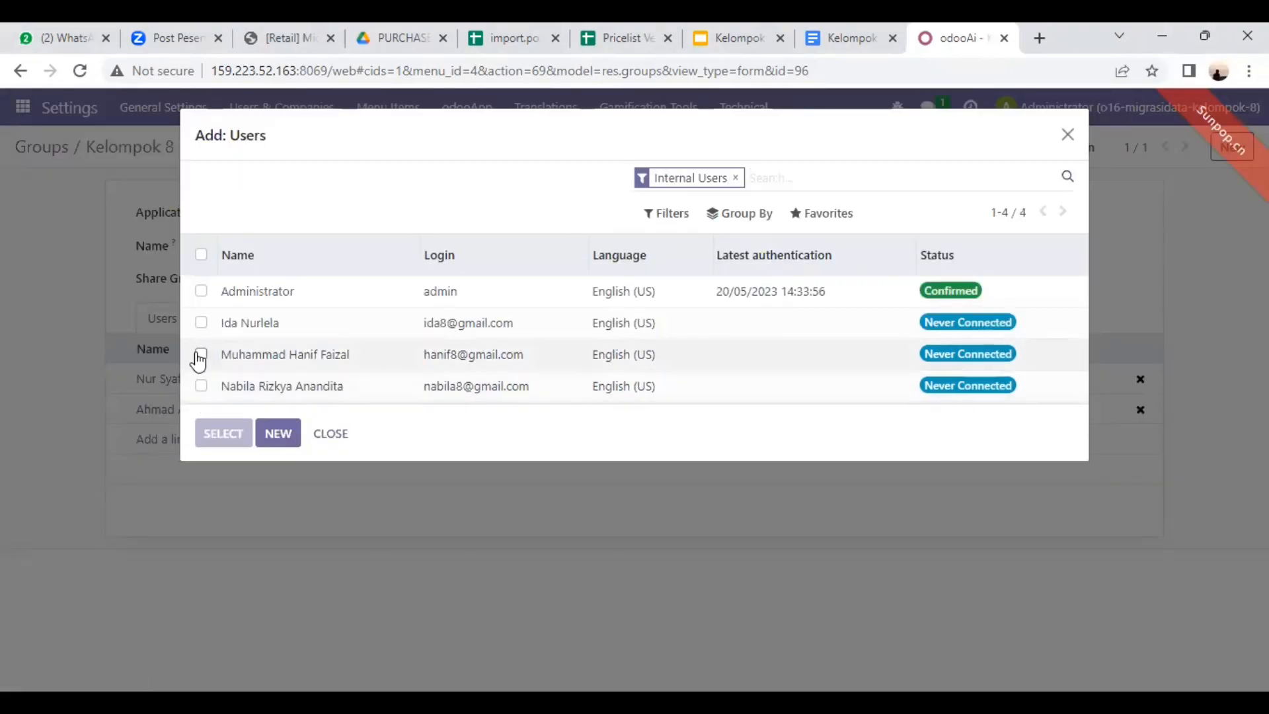
pyautogui.click(200, 355)
pyautogui.click(213, 447)
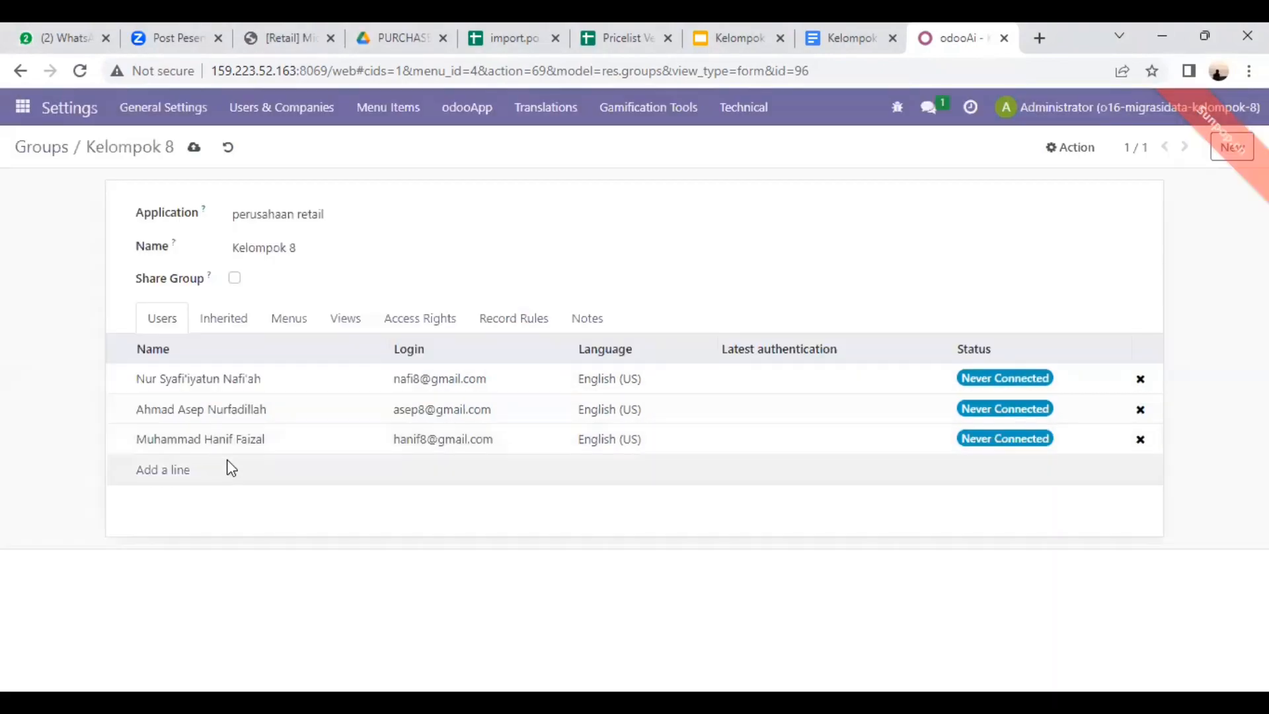
# Step: Add the two remaining non-administrator users to the Kelompok 8 group and save it
pyautogui.click(165, 472)
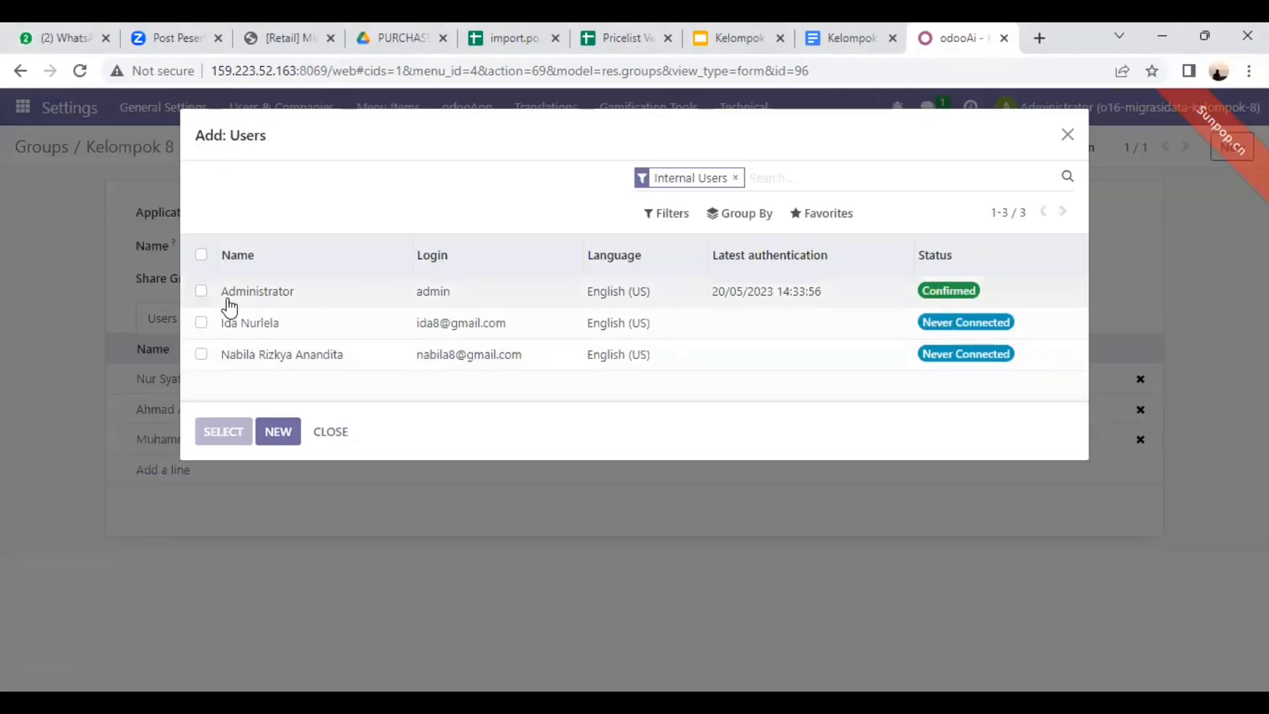
pyautogui.click(201, 354)
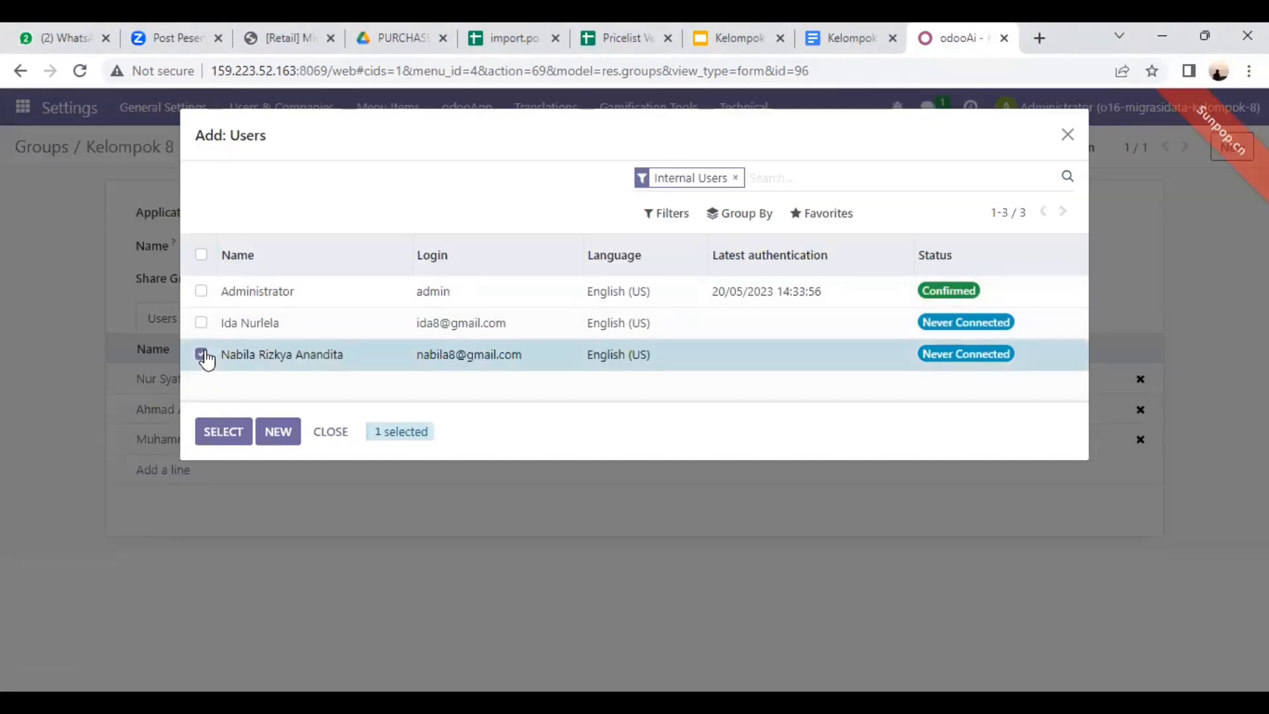
pyautogui.click(223, 433)
pyautogui.click(159, 501)
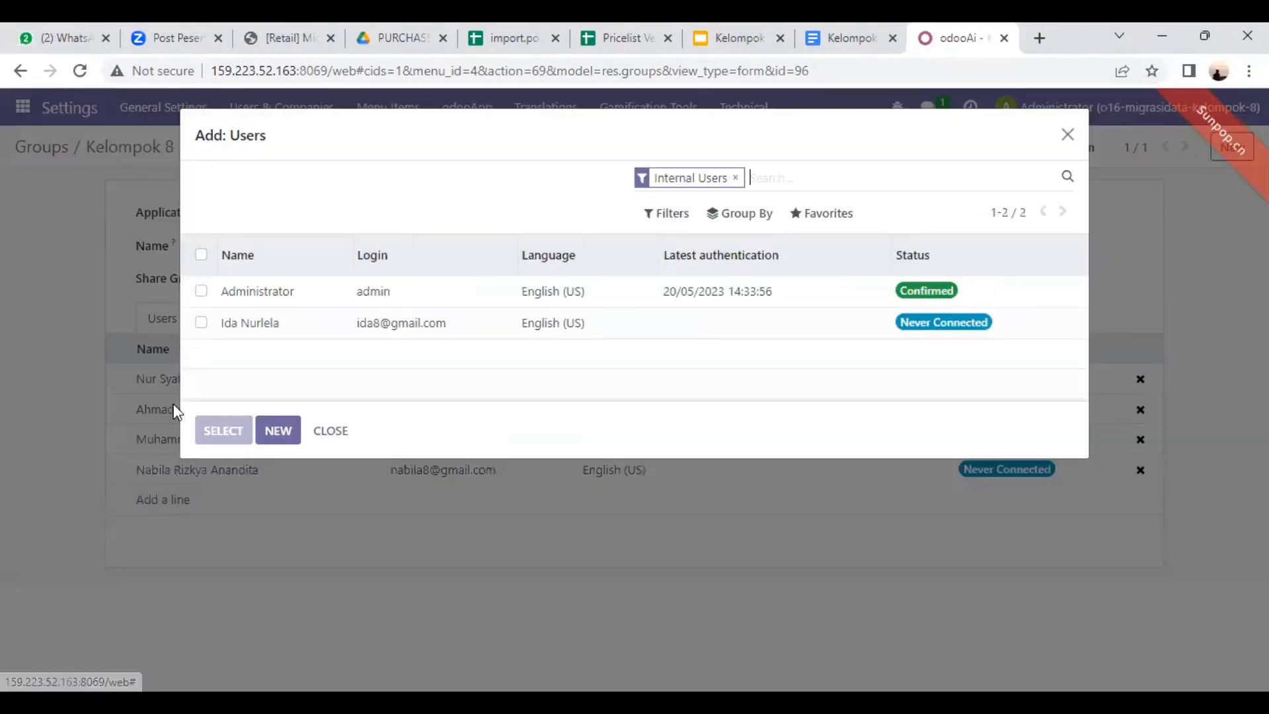
pyautogui.click(201, 322)
pyautogui.click(221, 436)
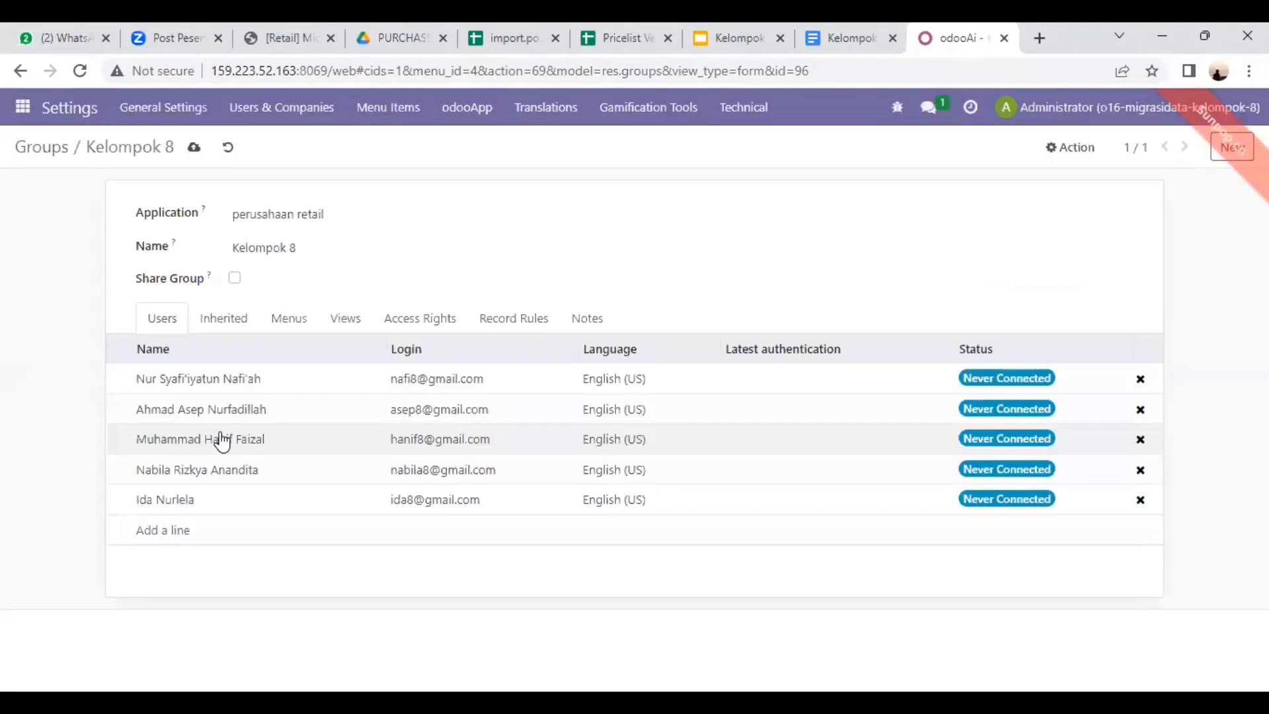
pyautogui.click(195, 149)
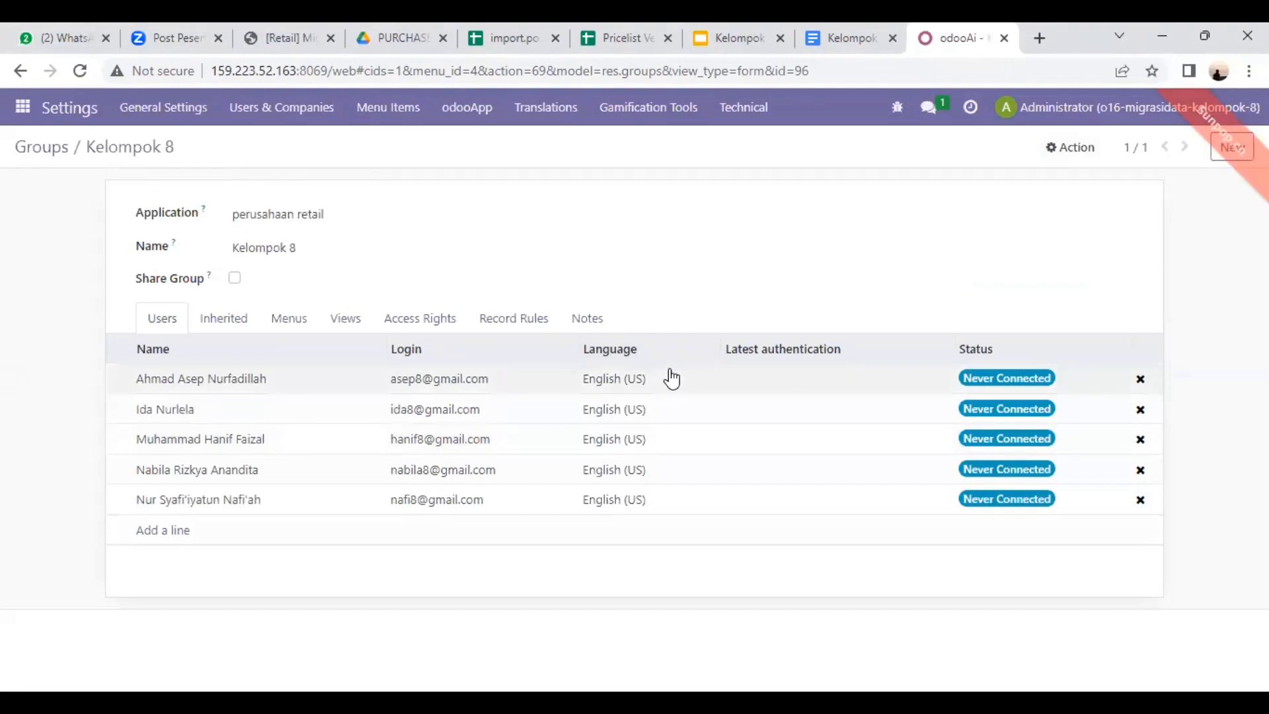
pyautogui.click(1055, 149)
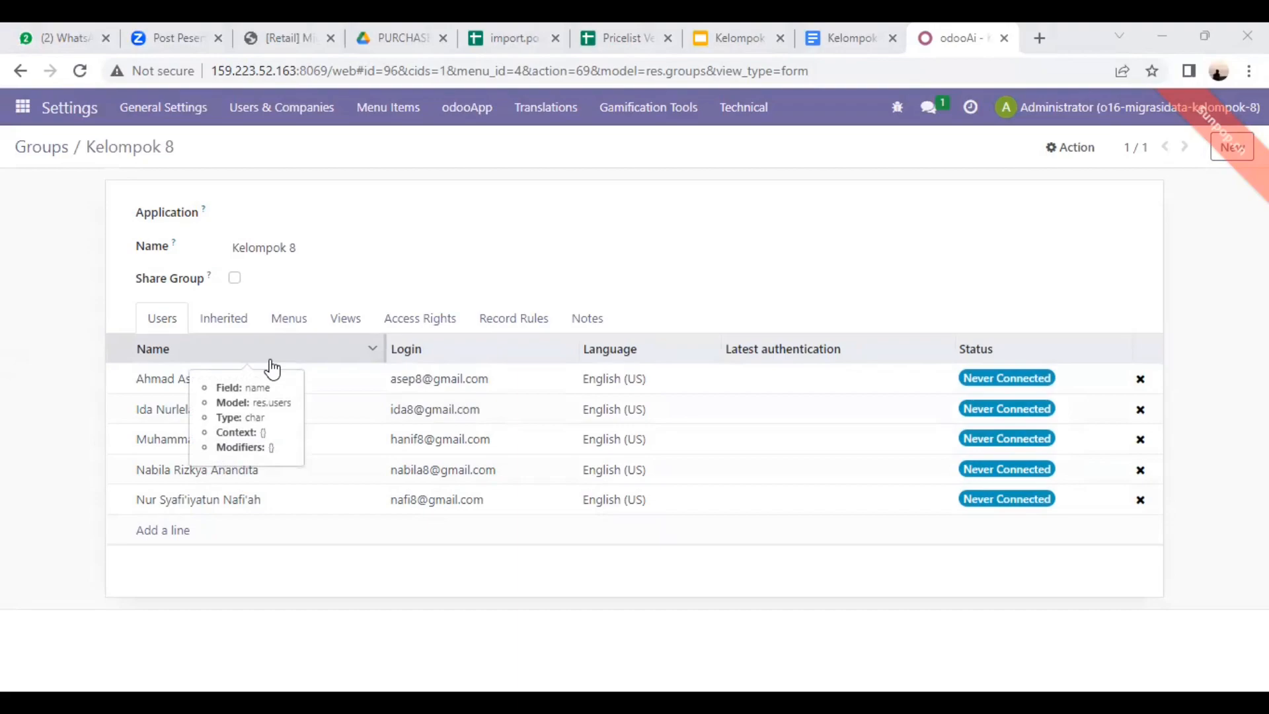
# Step: Search the Groups list for kelompok 8 and open that group to check its members
pyautogui.click(285, 118)
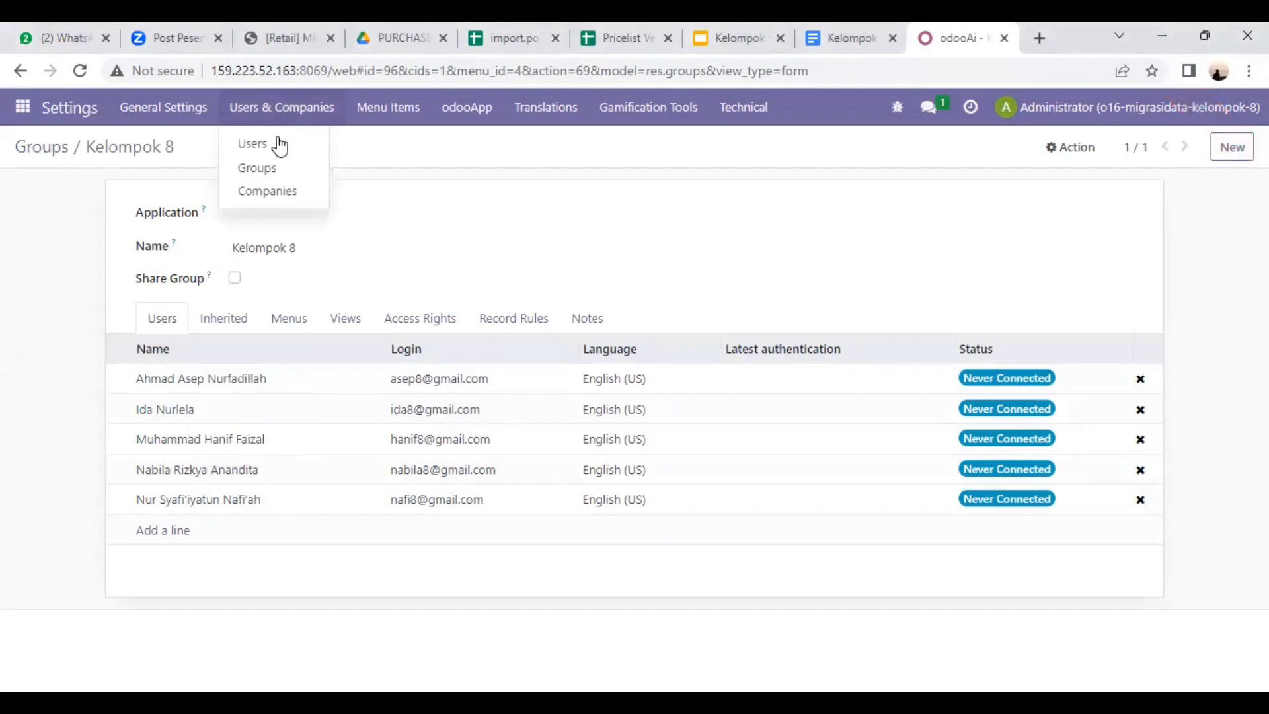
pyautogui.click(282, 169)
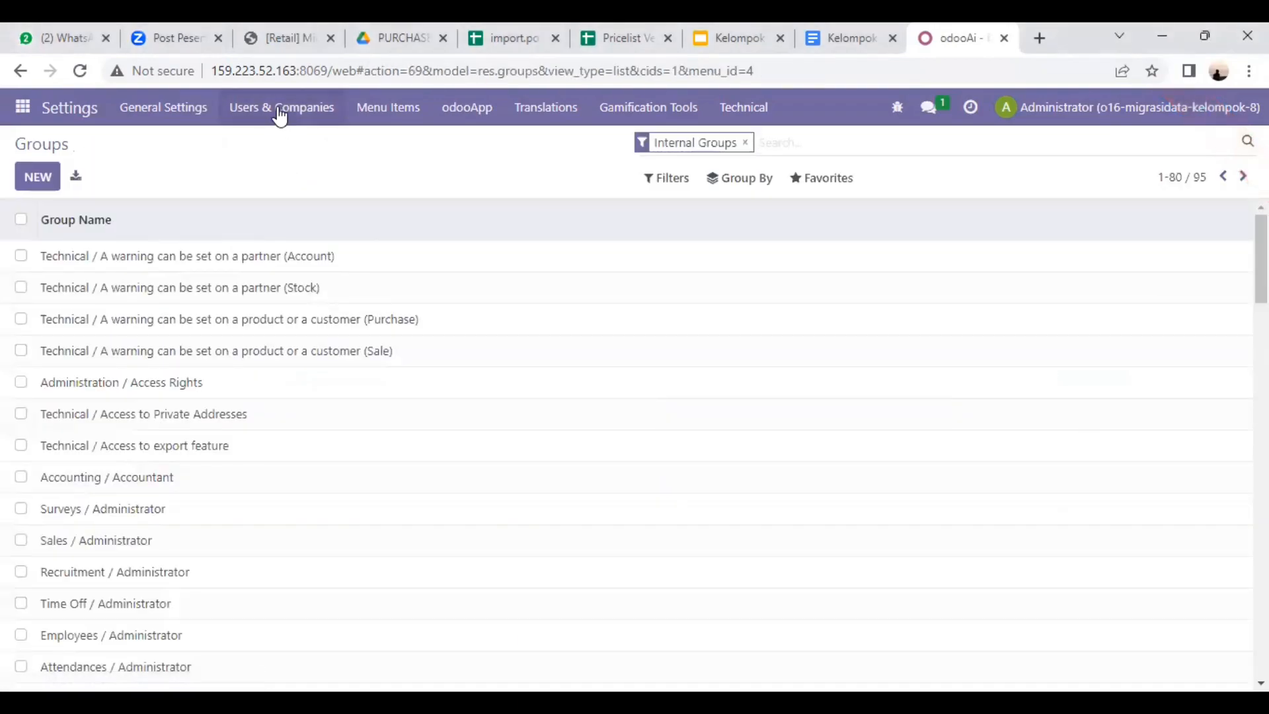
pyautogui.click(280, 117)
pyautogui.click(281, 172)
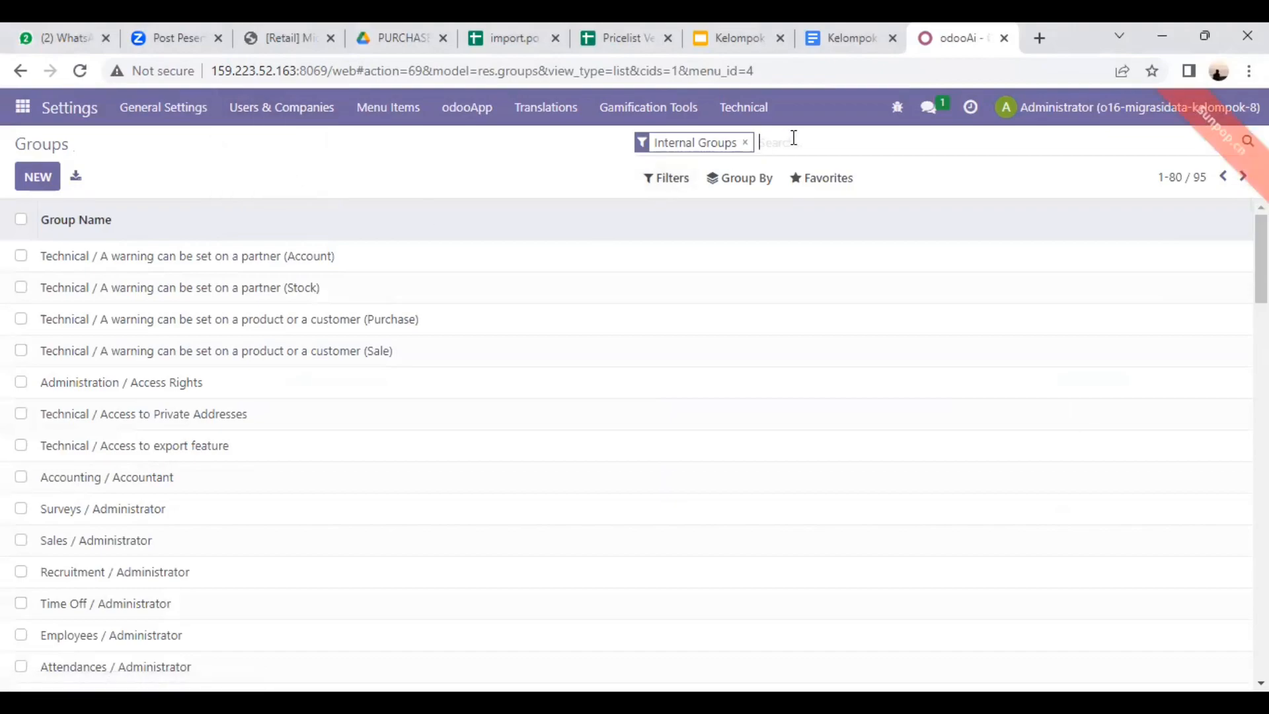
pyautogui.write('kelo')
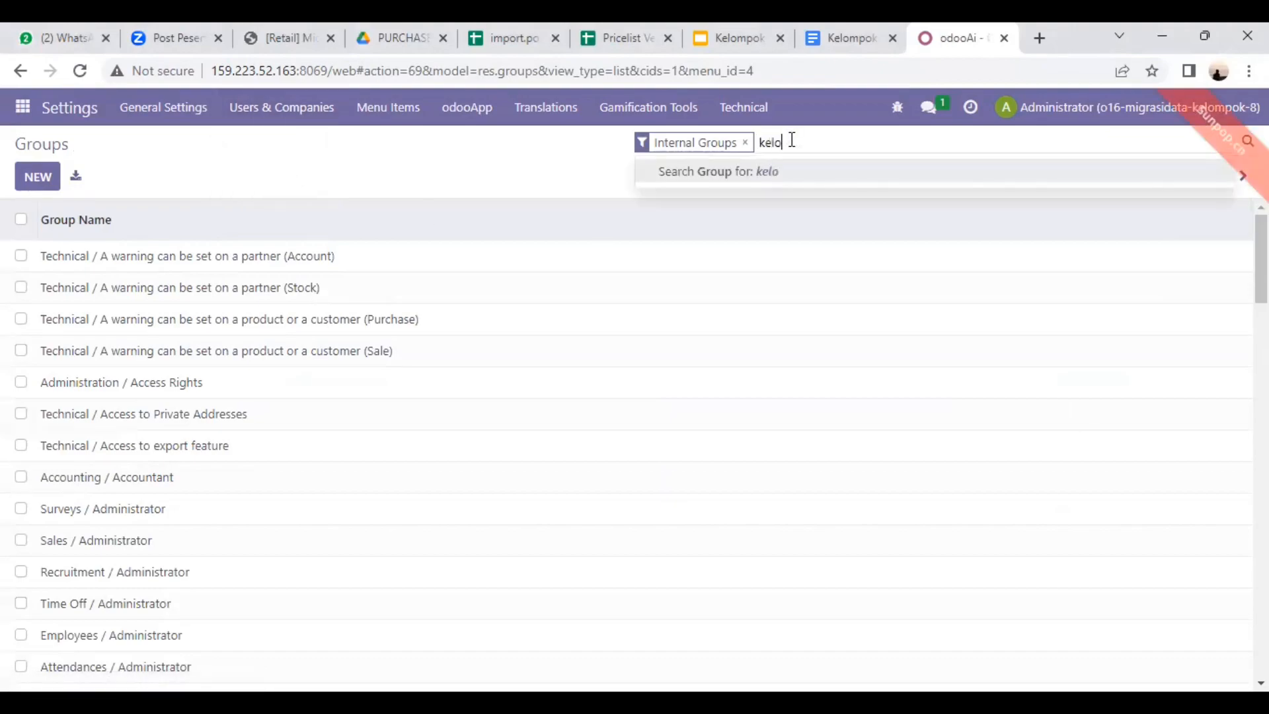
pyautogui.write('mpok 8')
pyautogui.press('Return')
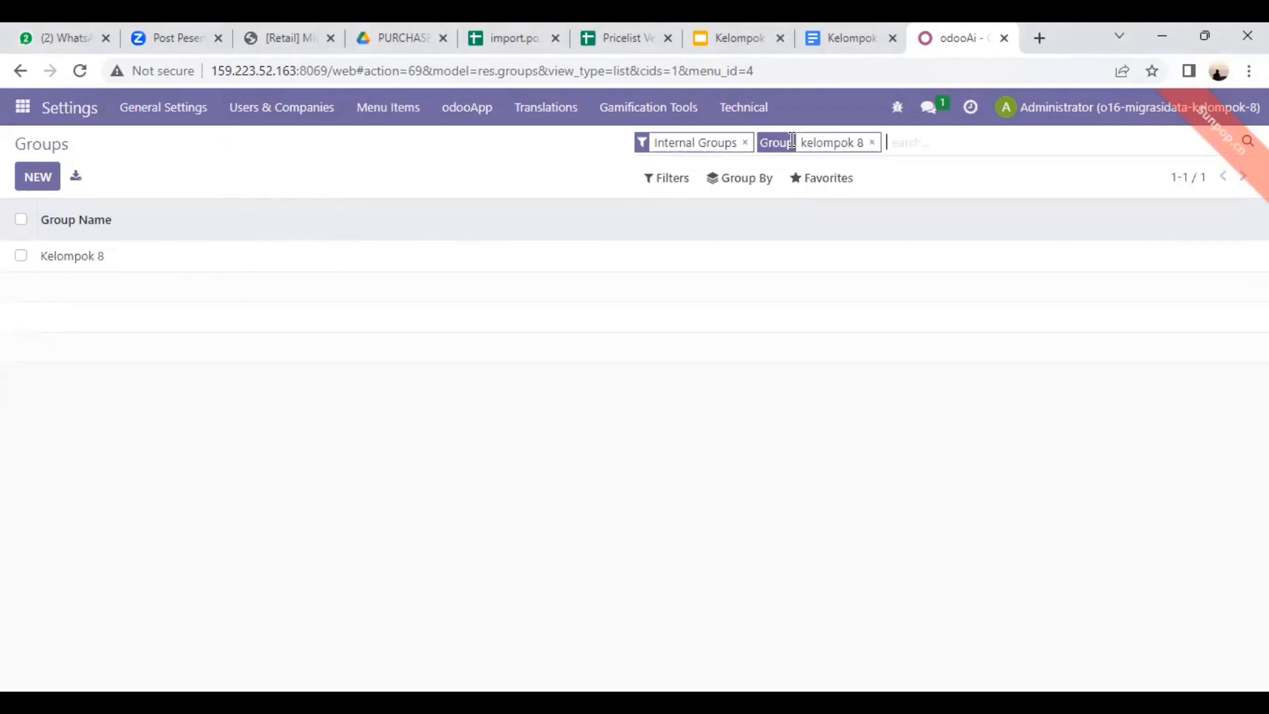
pyautogui.click(168, 267)
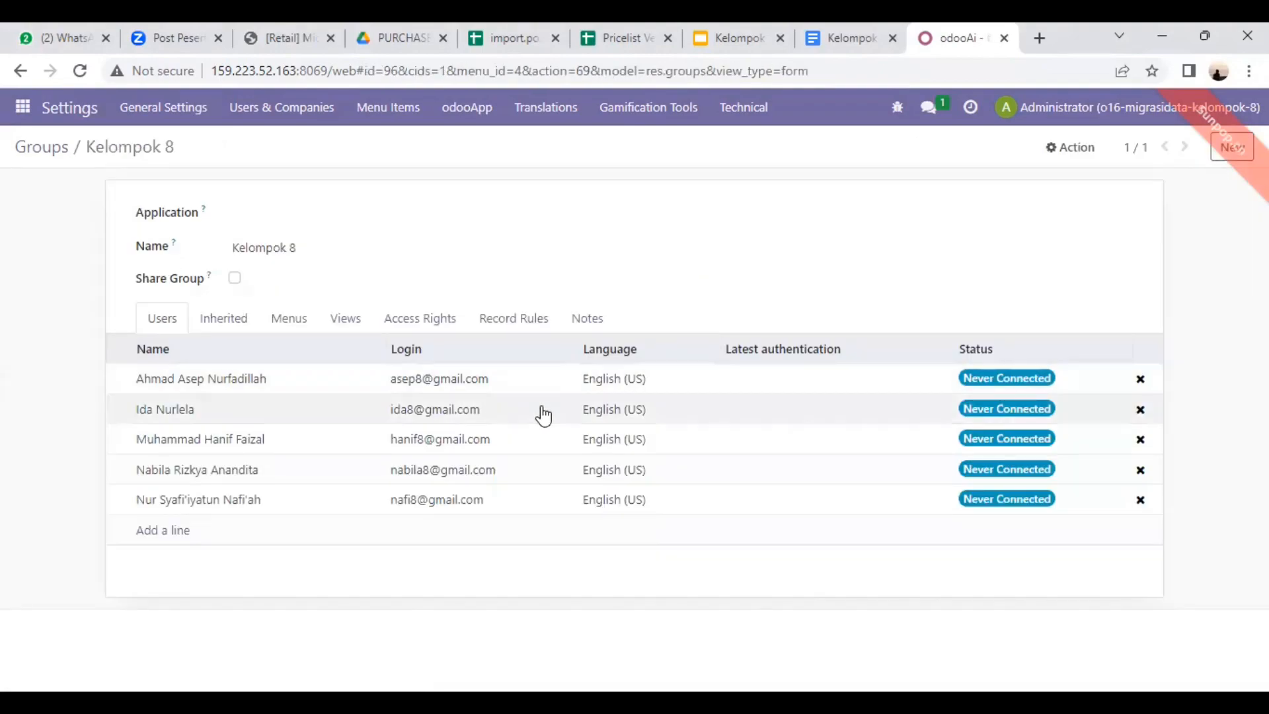